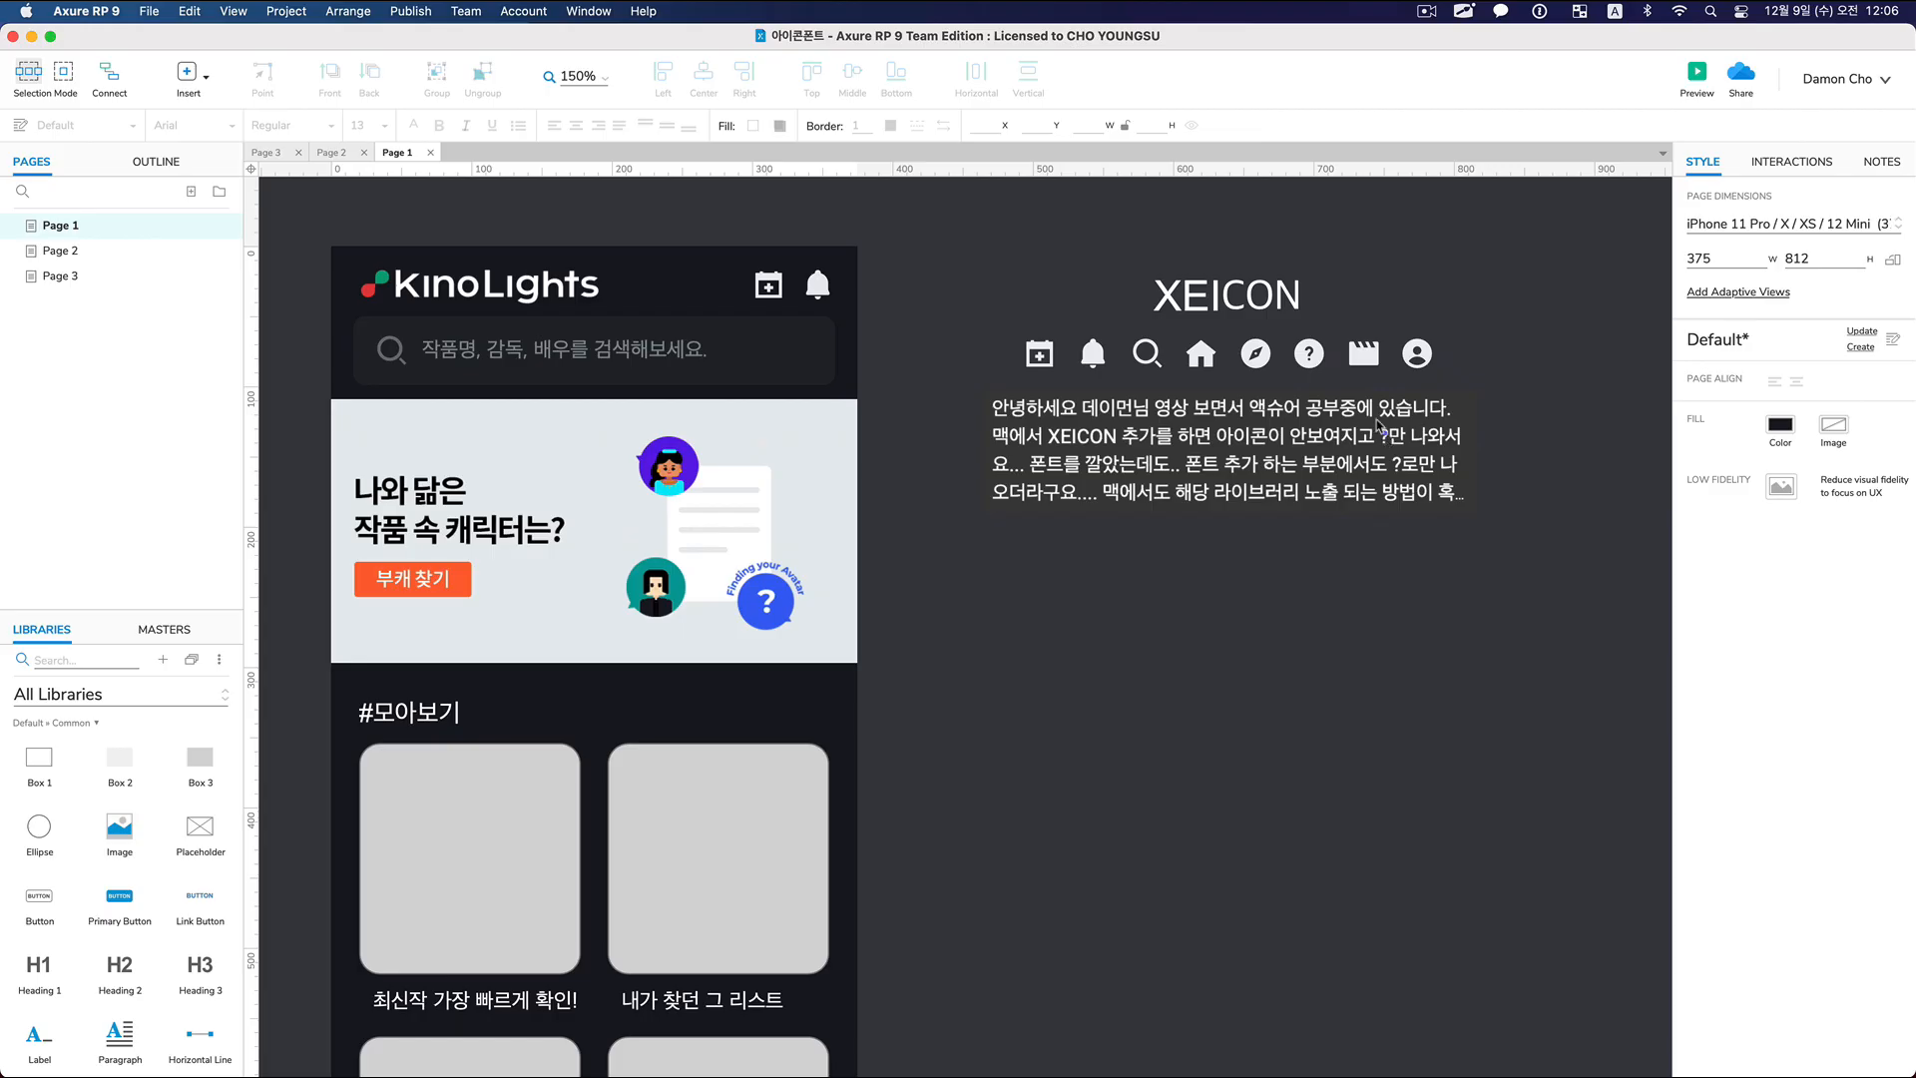
Try applying a different style to the icon row below the XEICON heading, and undo it.
{"action": "left_click", "coordinate": [1404, 365]}
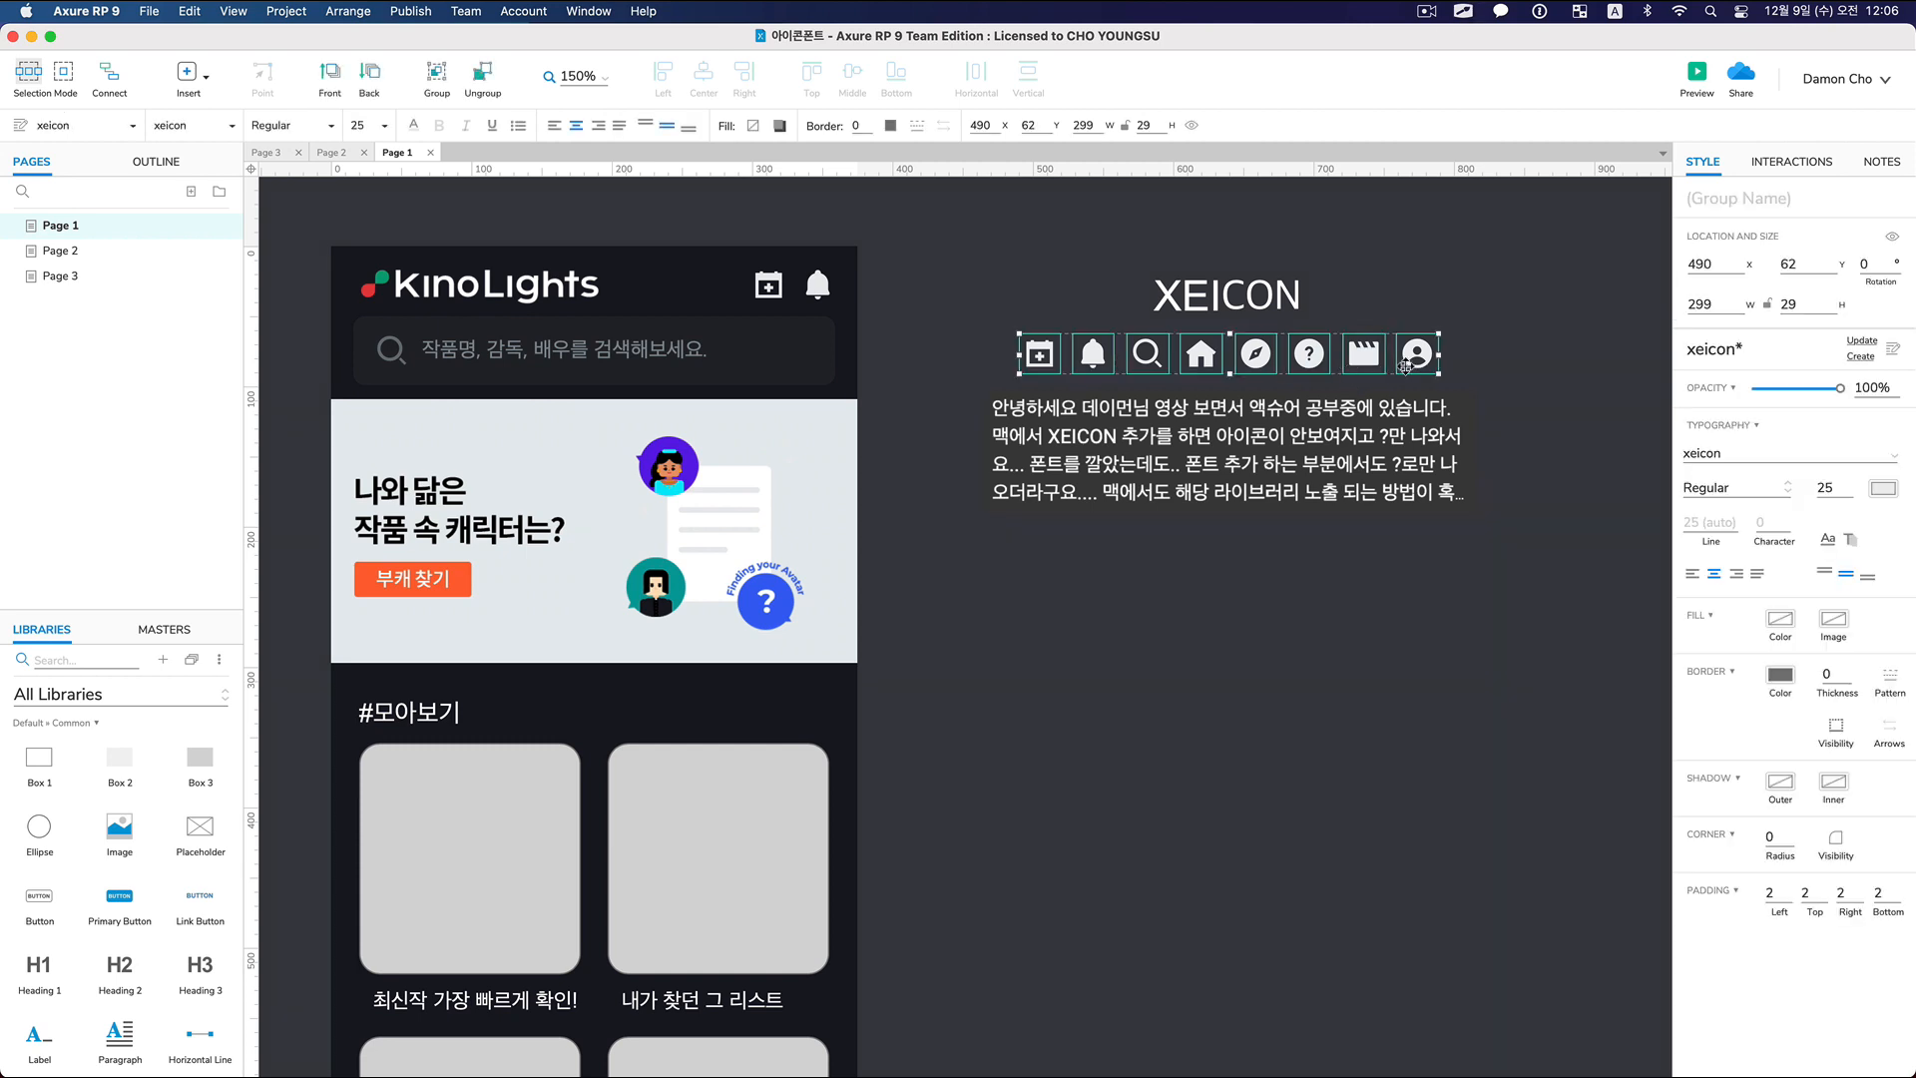
{"action": "left_click", "coordinate": [1741, 349]}
{"action": "left_click", "coordinate": [1736, 521]}
{"action": "left_click", "coordinate": [1470, 575]}
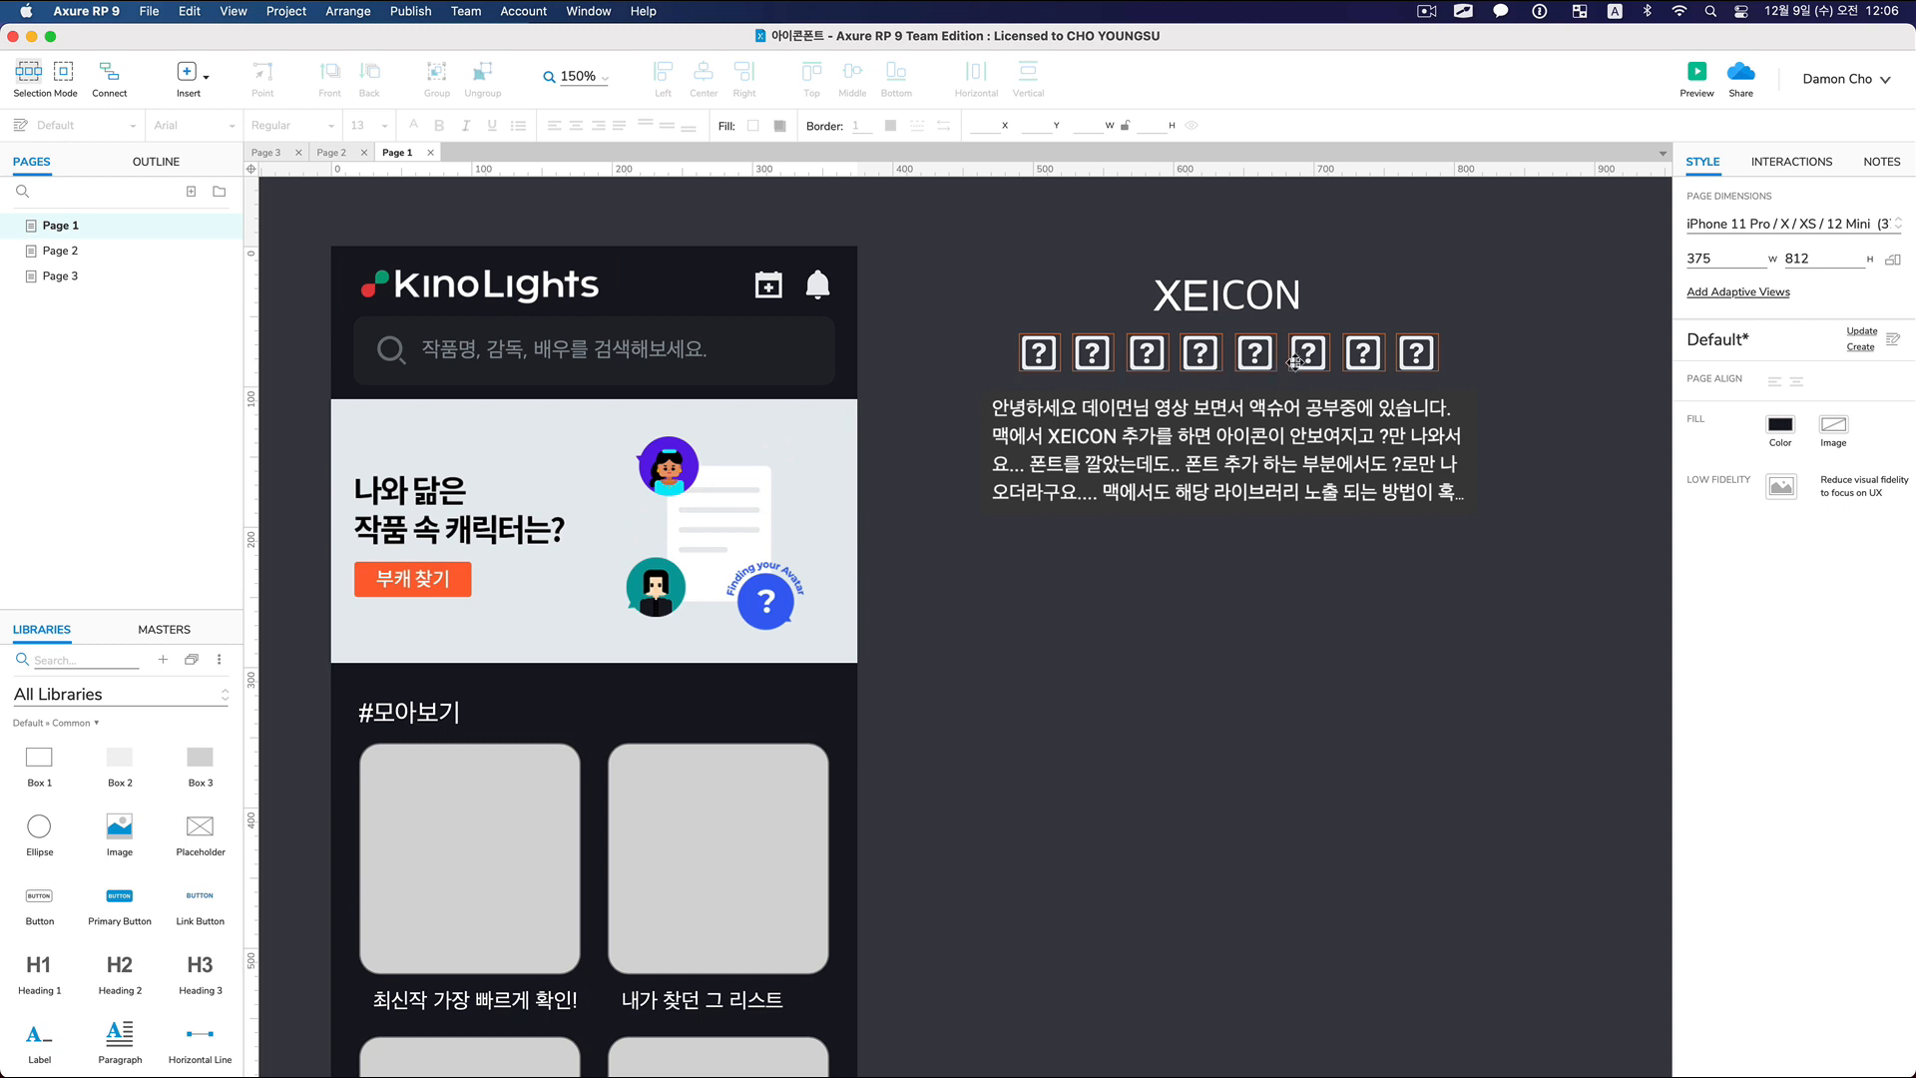
{"action": "key", "text": "super+z"}
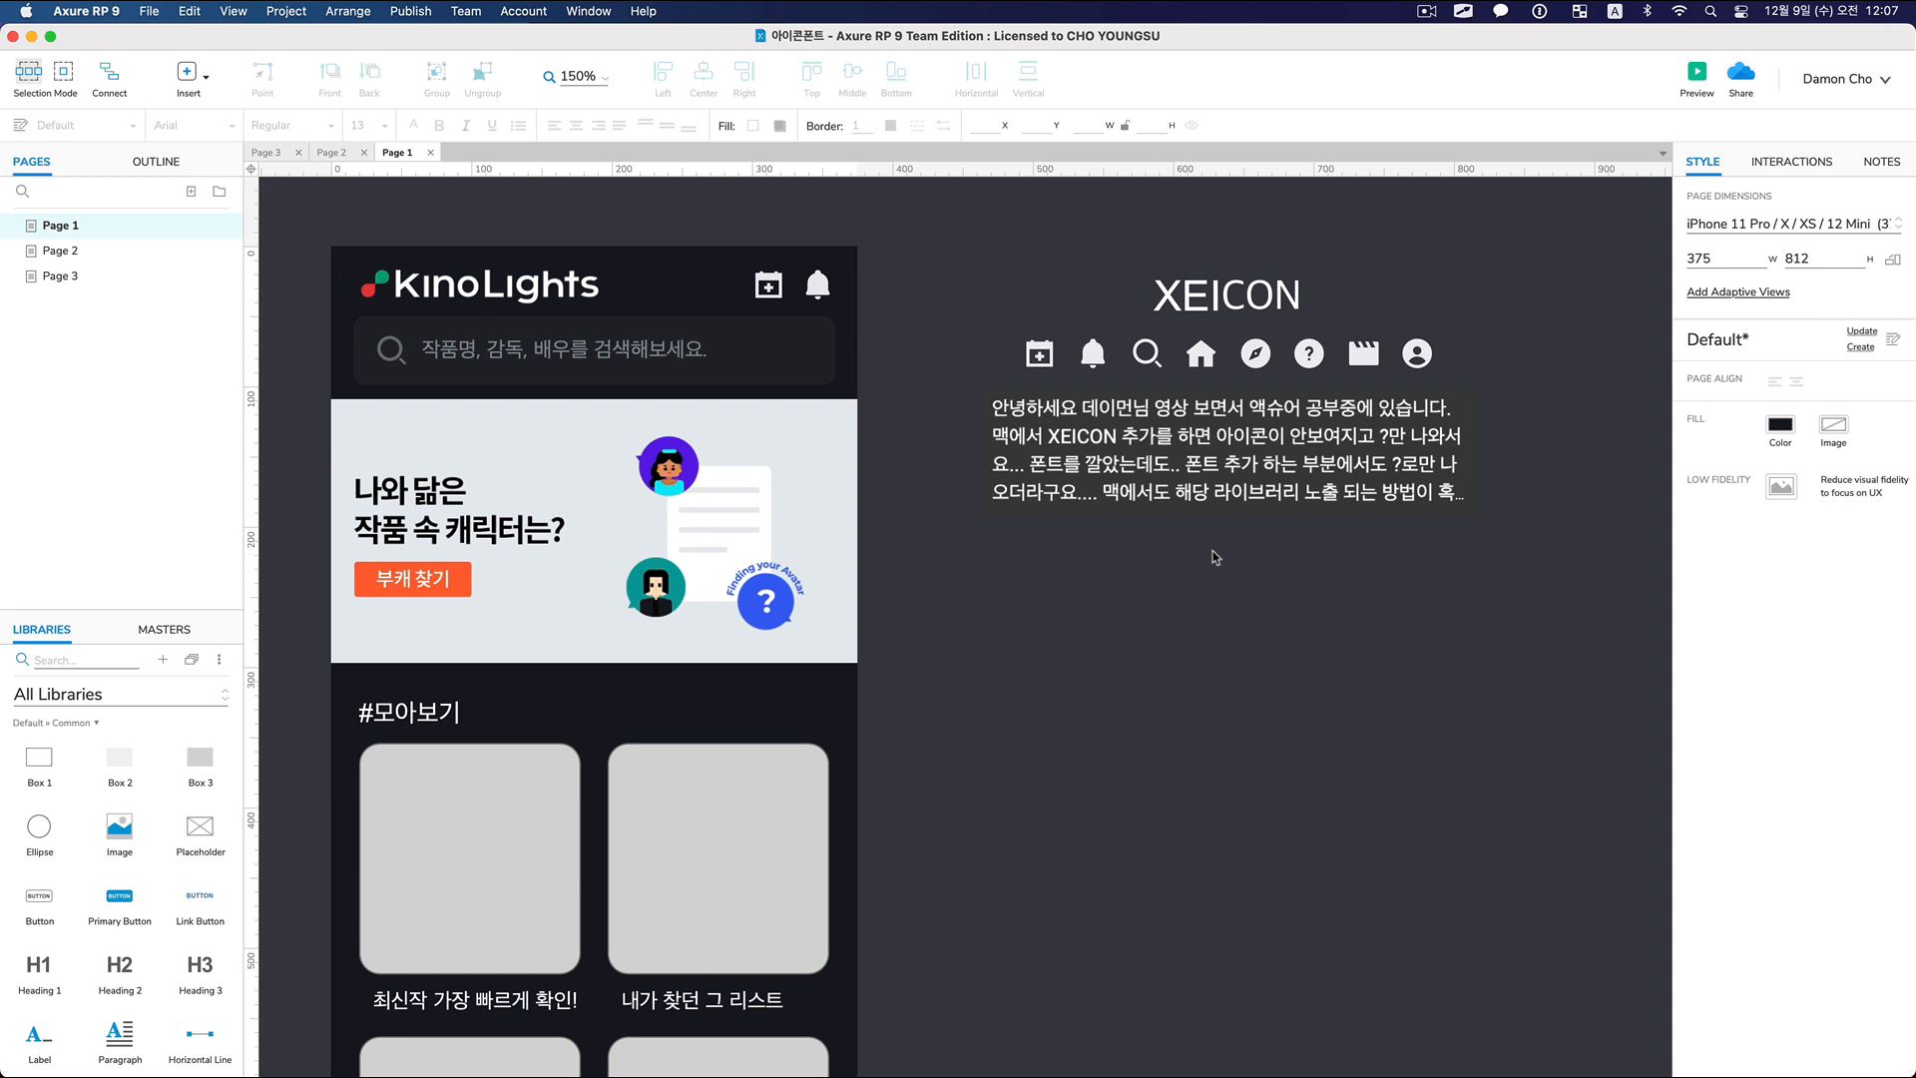
Switch to Chrome and open the XEIcon 2.3.3 library page at its icon list.
{"action": "key", "text": "ctrl+alt+Right"}
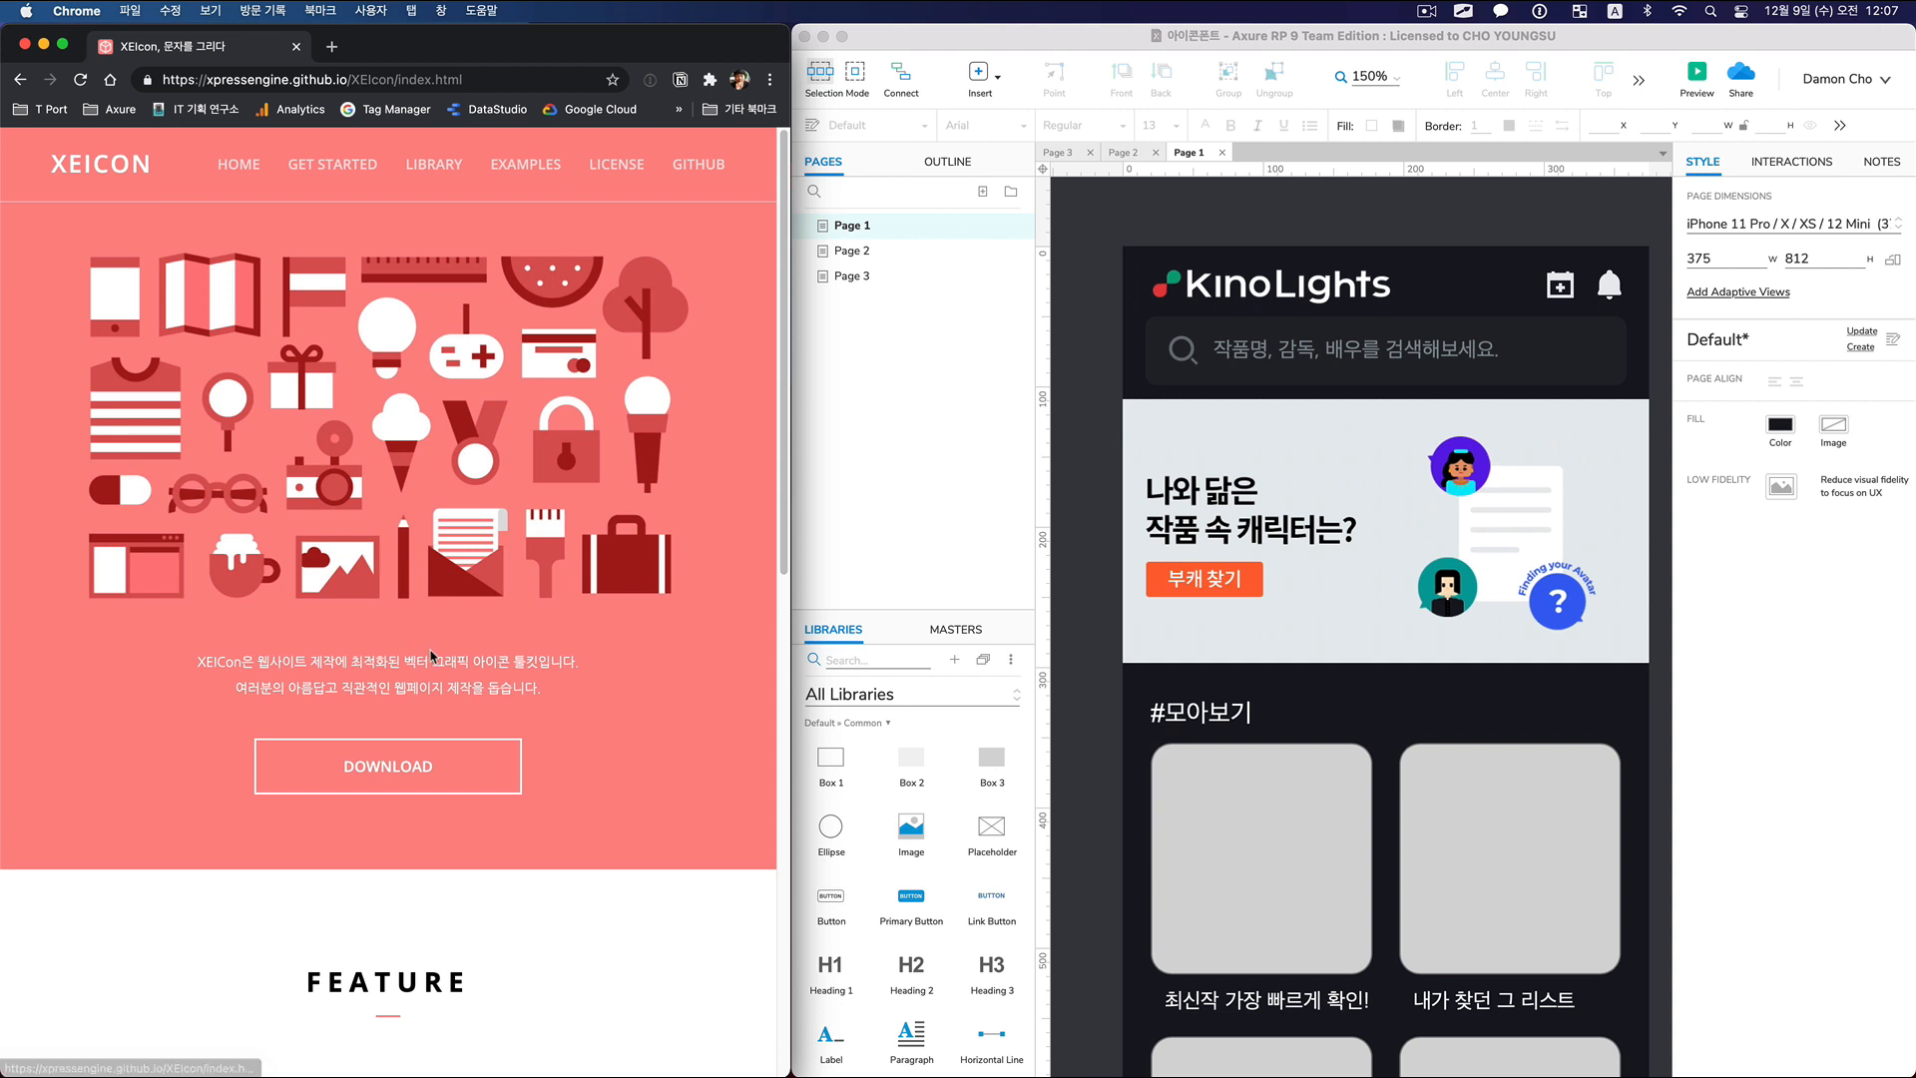
{"action": "left_click_drag", "start_coordinate": [407, 661], "coordinate": [534, 662]}
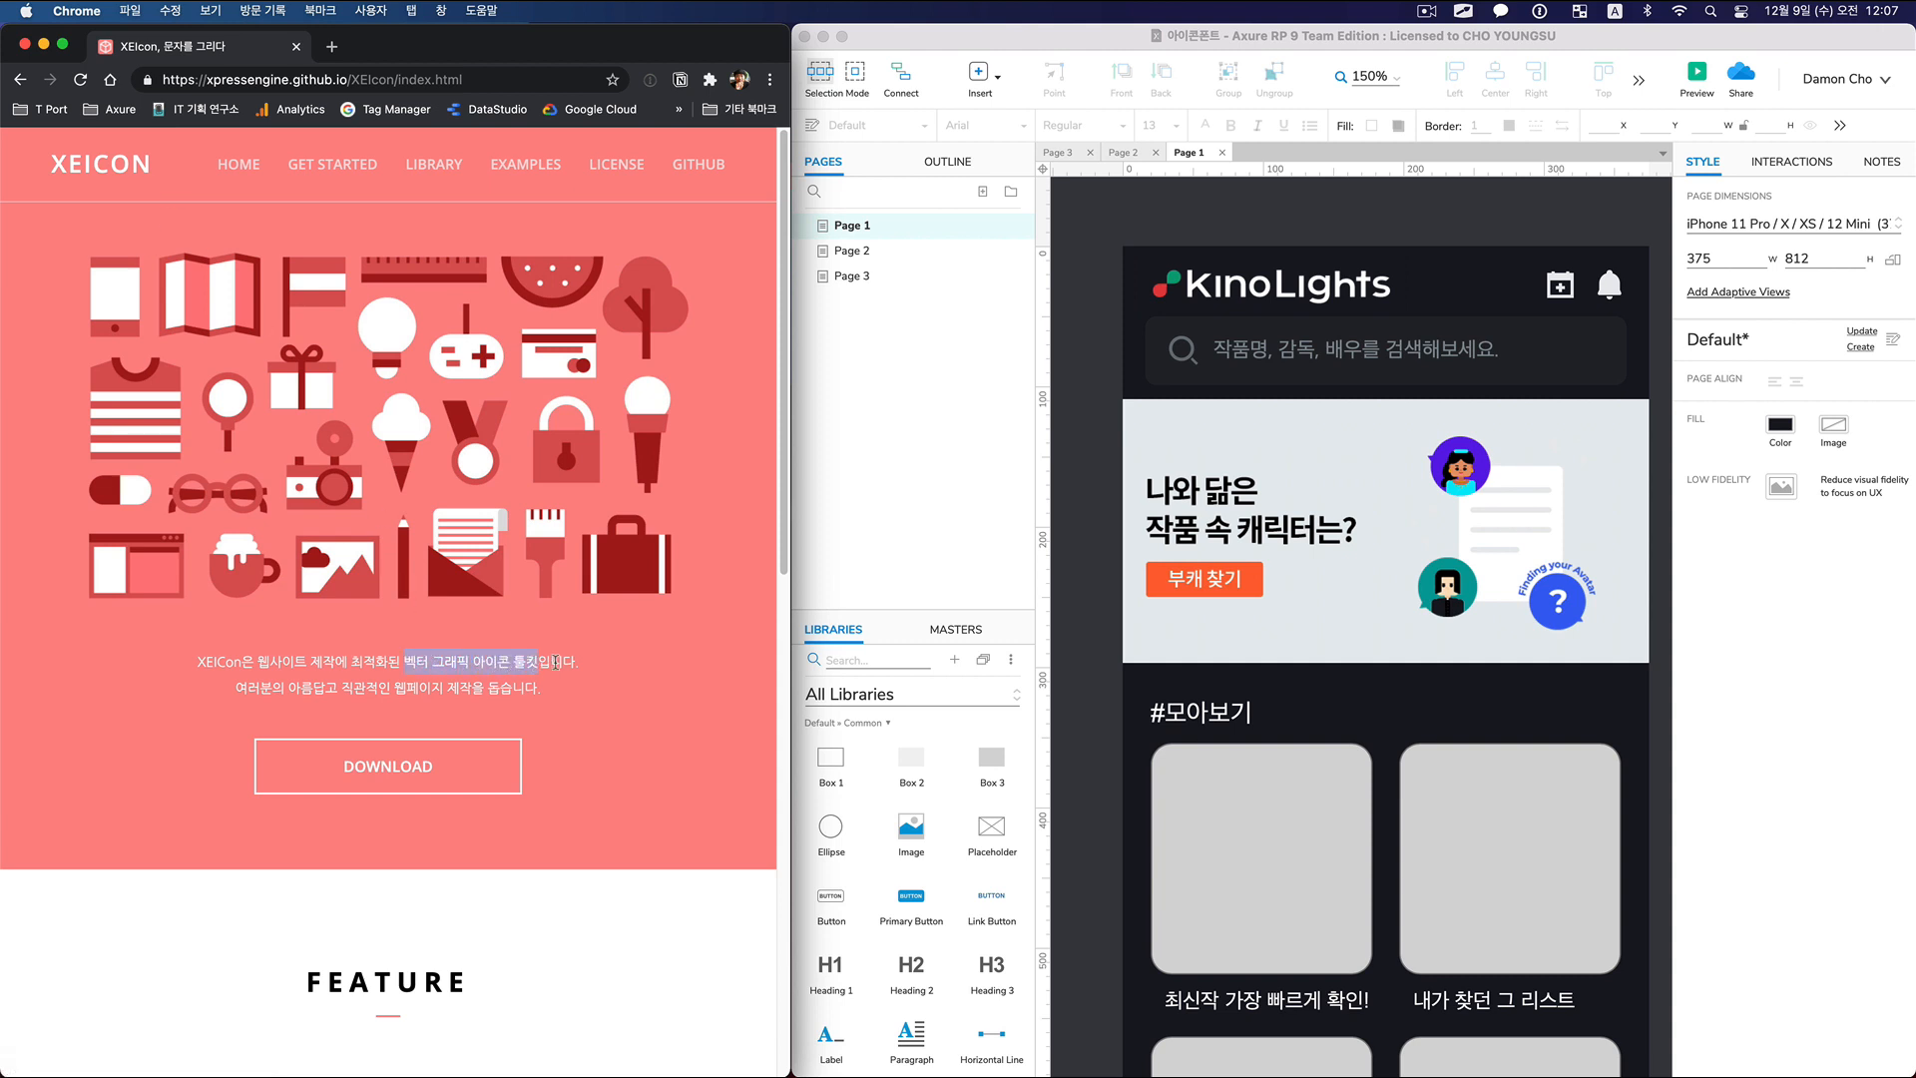
{"action": "left_click", "coordinate": [569, 659]}
{"action": "mouse_move", "coordinate": [432, 164]}
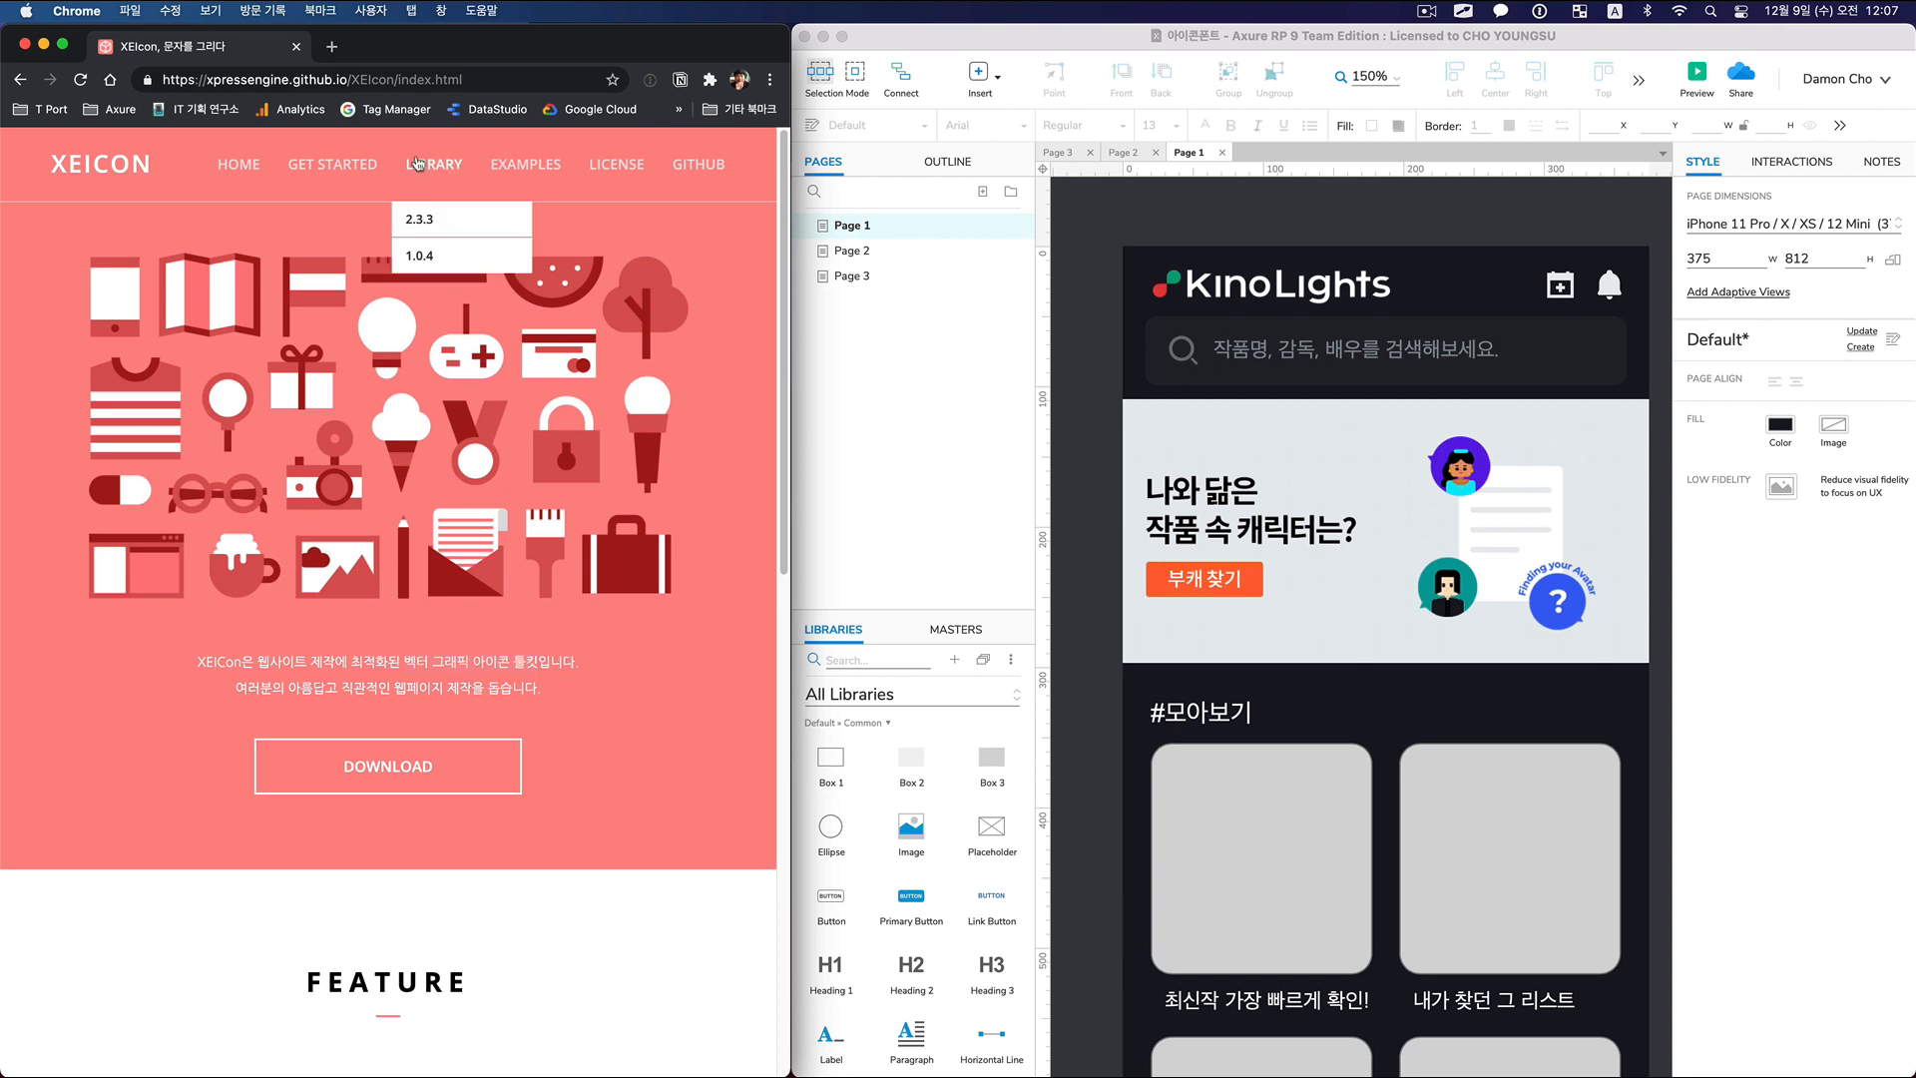
{"action": "left_click", "coordinate": [433, 227]}
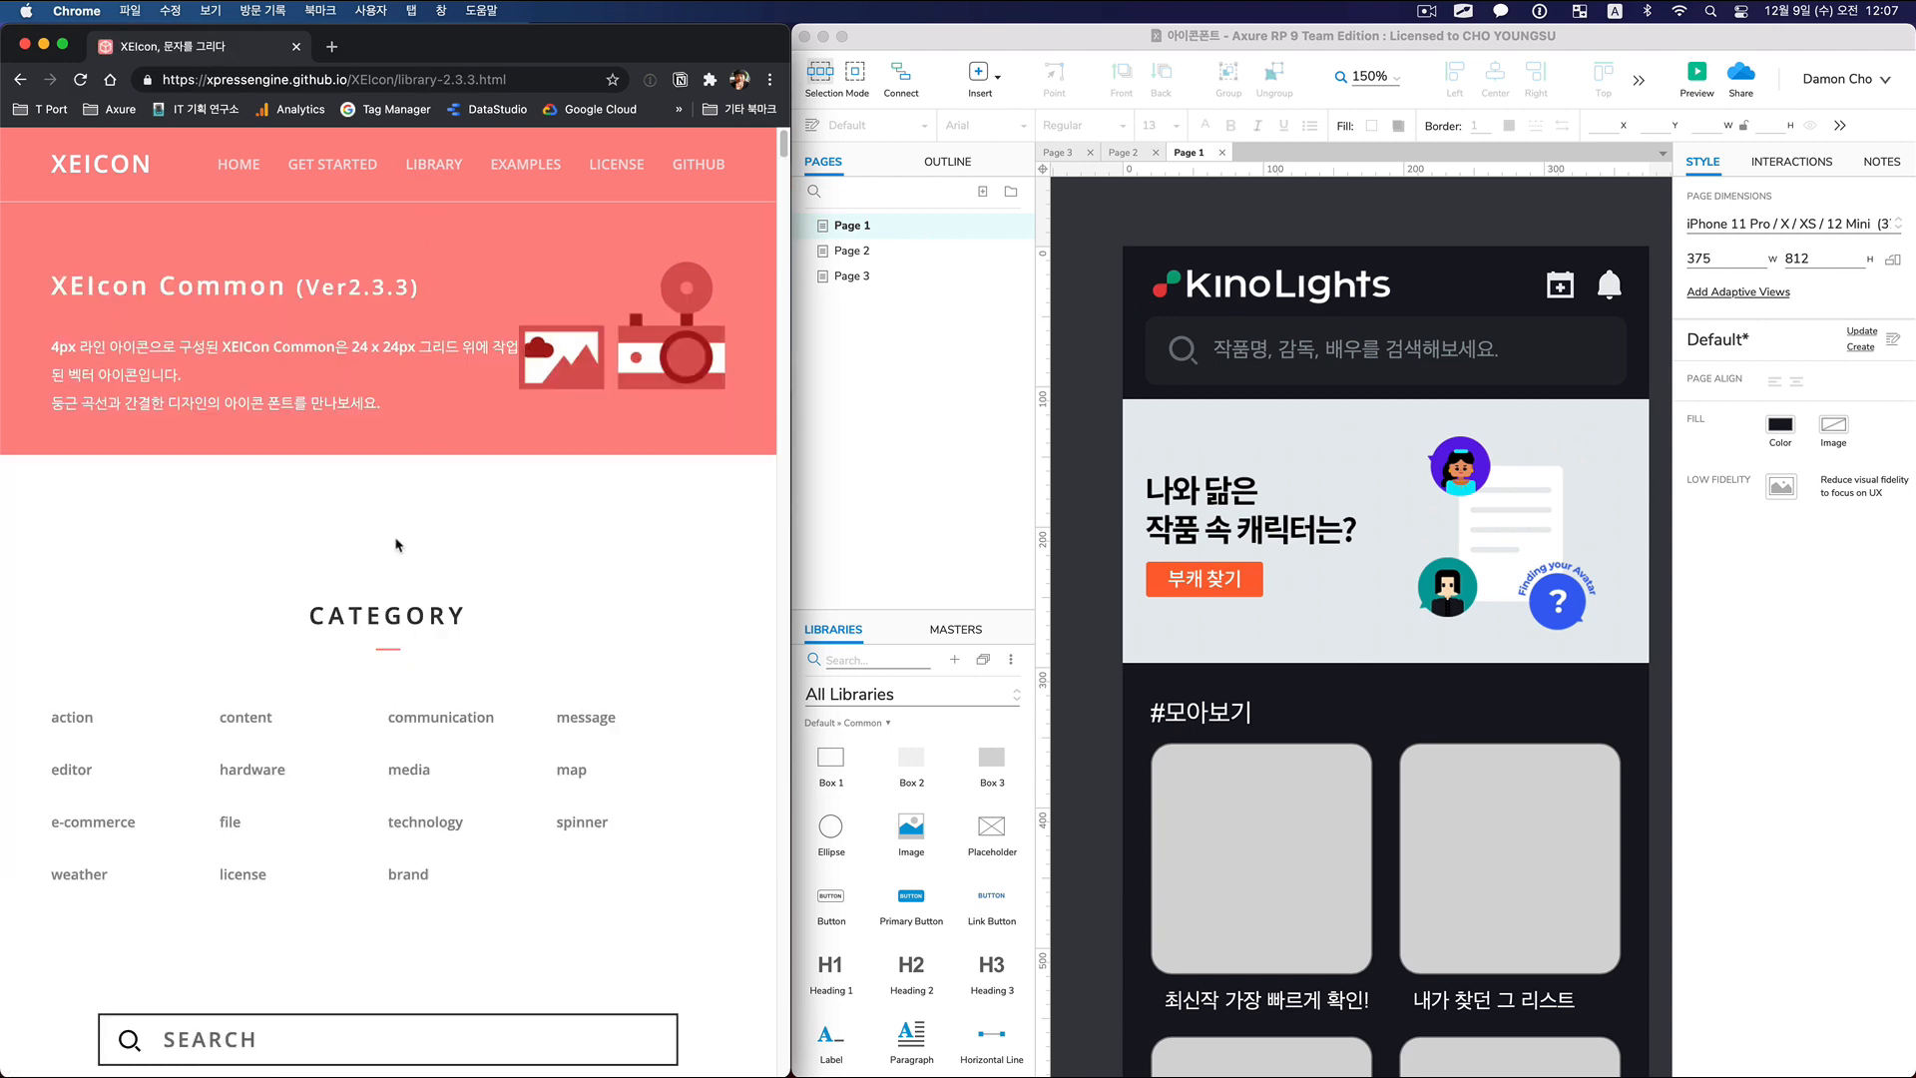
{"action": "scroll", "coordinate": [386, 577], "scroll_direction": "down", "scroll_amount": 11}
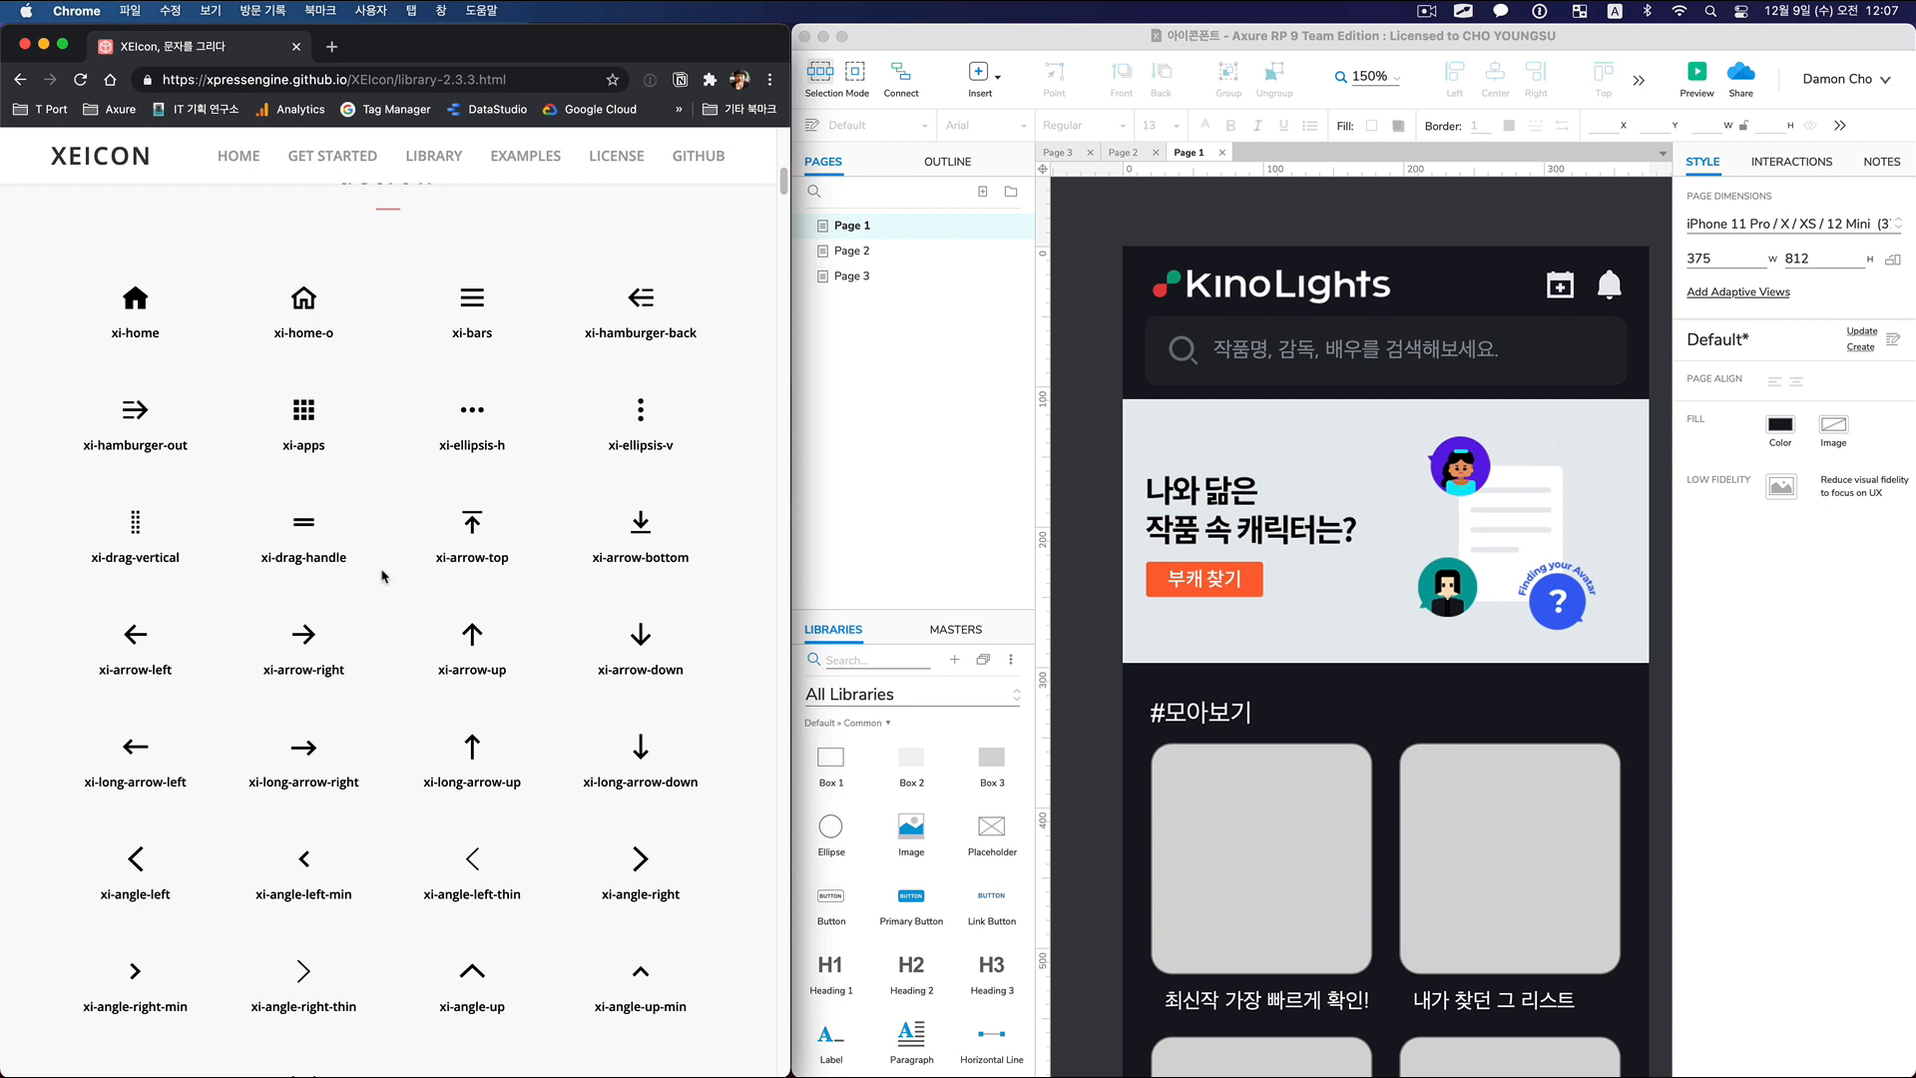
{"action": "scroll", "coordinate": [385, 577], "scroll_direction": "down", "scroll_amount": 1}
{"action": "scroll", "coordinate": [384, 577], "scroll_direction": "down", "scroll_amount": 1}
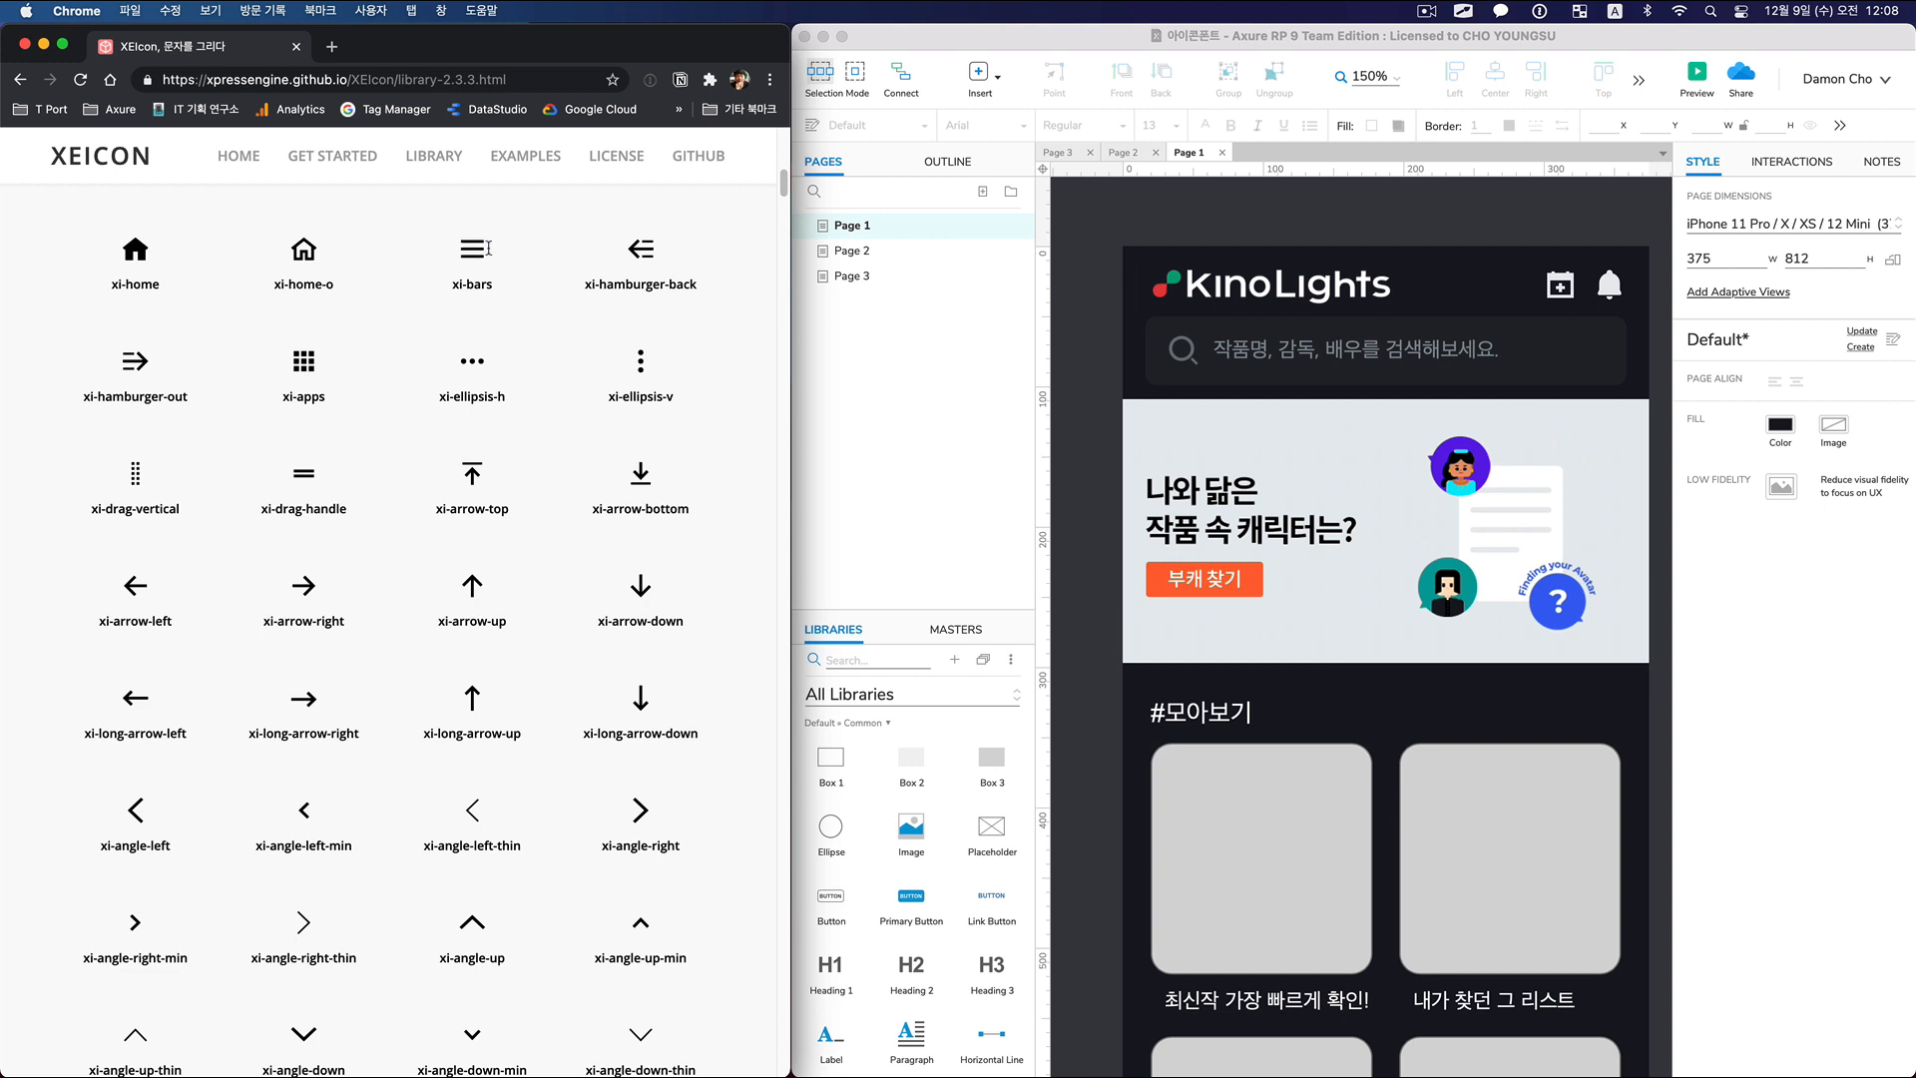
Copy the xi-bars icon and paste it into Page 1 in Axure RP, placing it below the text paragraph at about x 469, y 222.
{"action": "left_click_drag", "start_coordinate": [460, 249], "coordinate": [497, 255]}
{"action": "left_click", "coordinate": [1073, 383]}
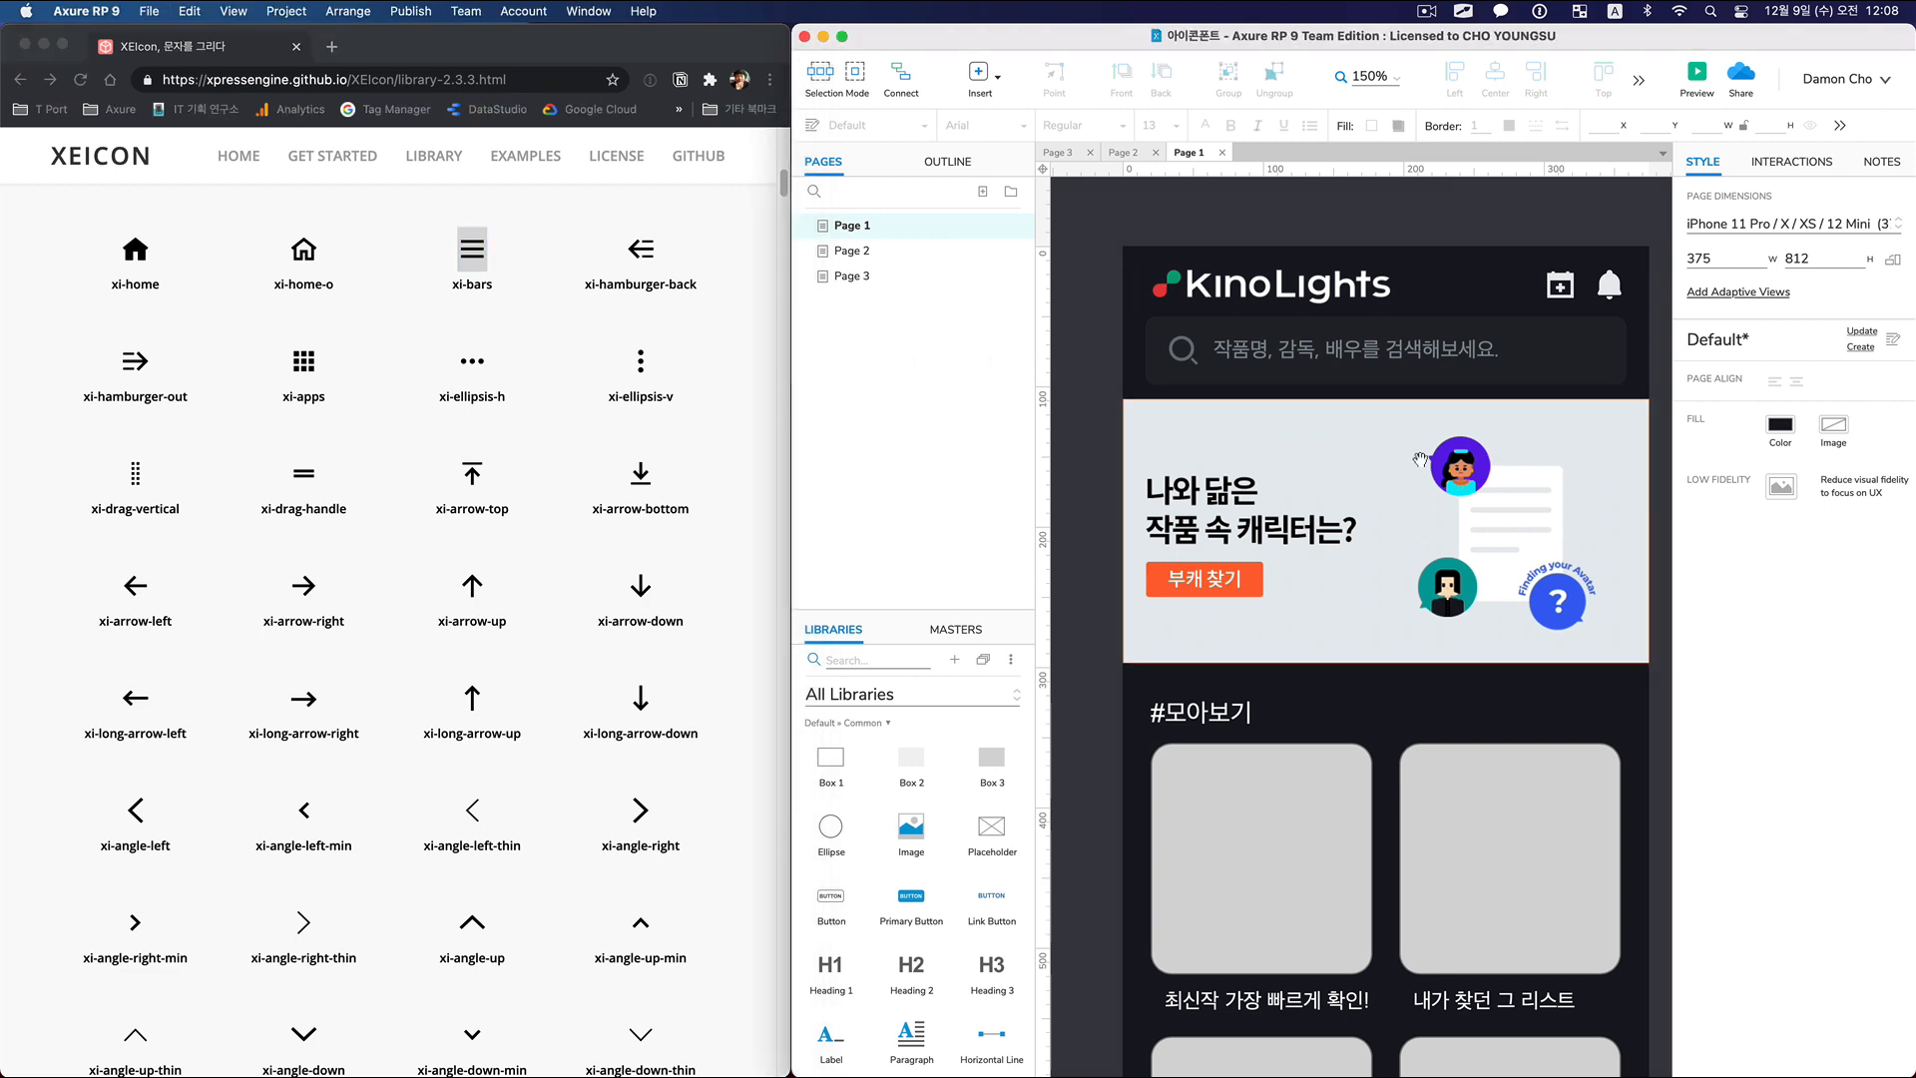
{"action": "scroll", "coordinate": [1397, 499], "scroll_direction": "right", "scroll_amount": 10}
{"action": "key", "text": "super+v"}
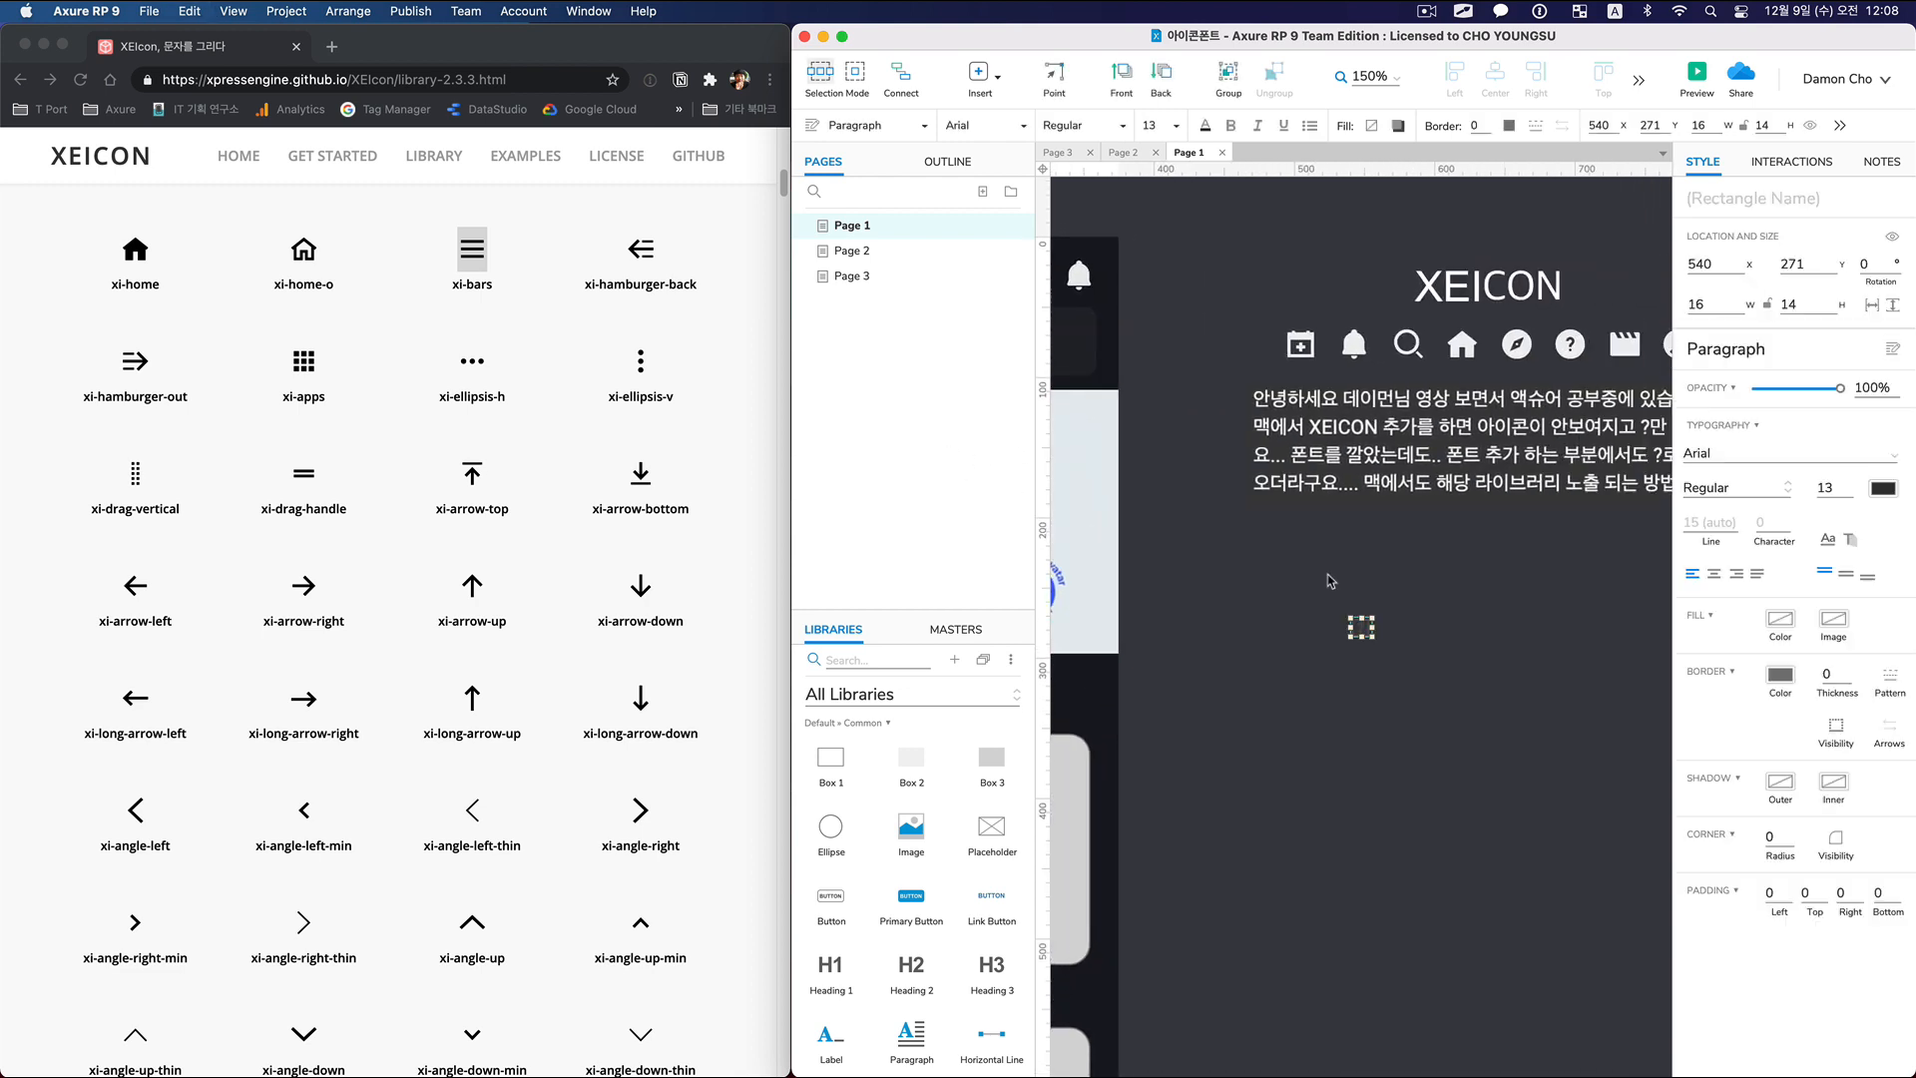
{"action": "left_click_drag", "start_coordinate": [1367, 630], "coordinate": [1262, 557]}
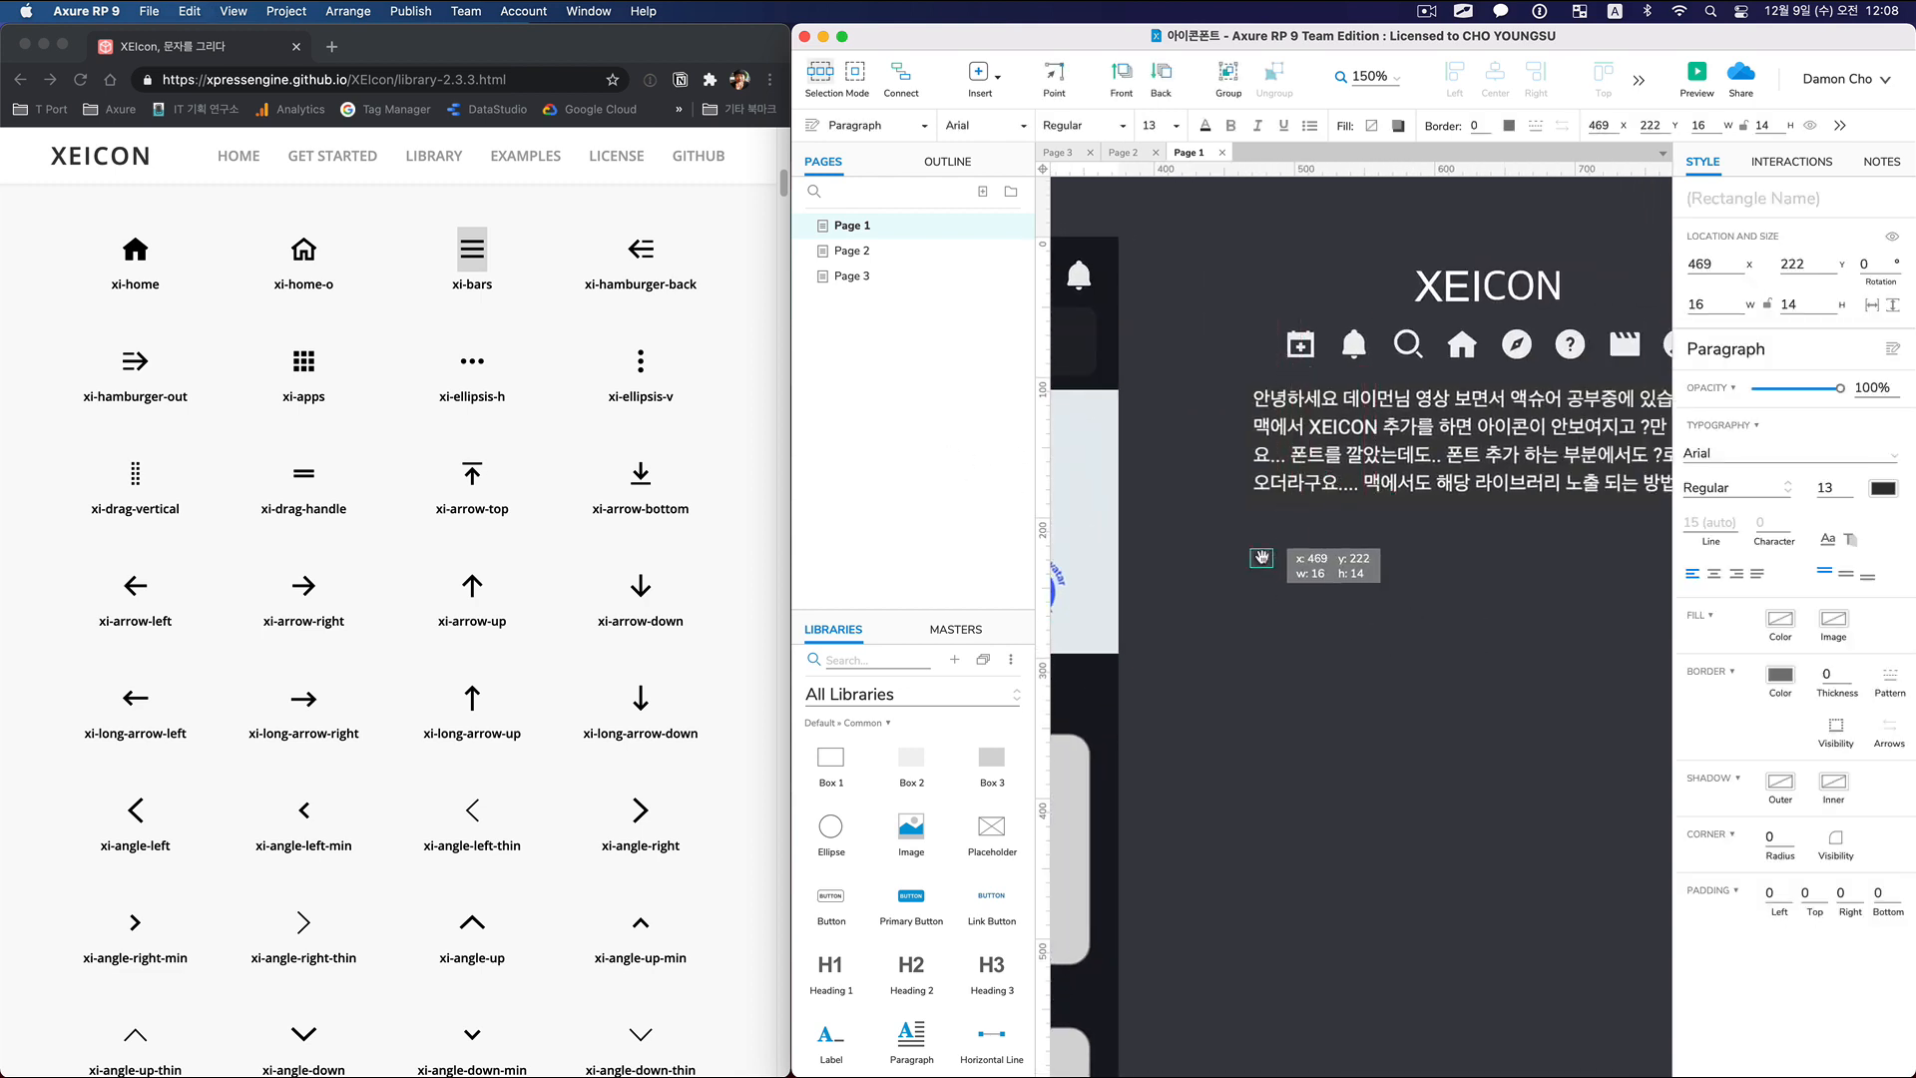
{"action": "left_click", "coordinate": [1293, 600]}
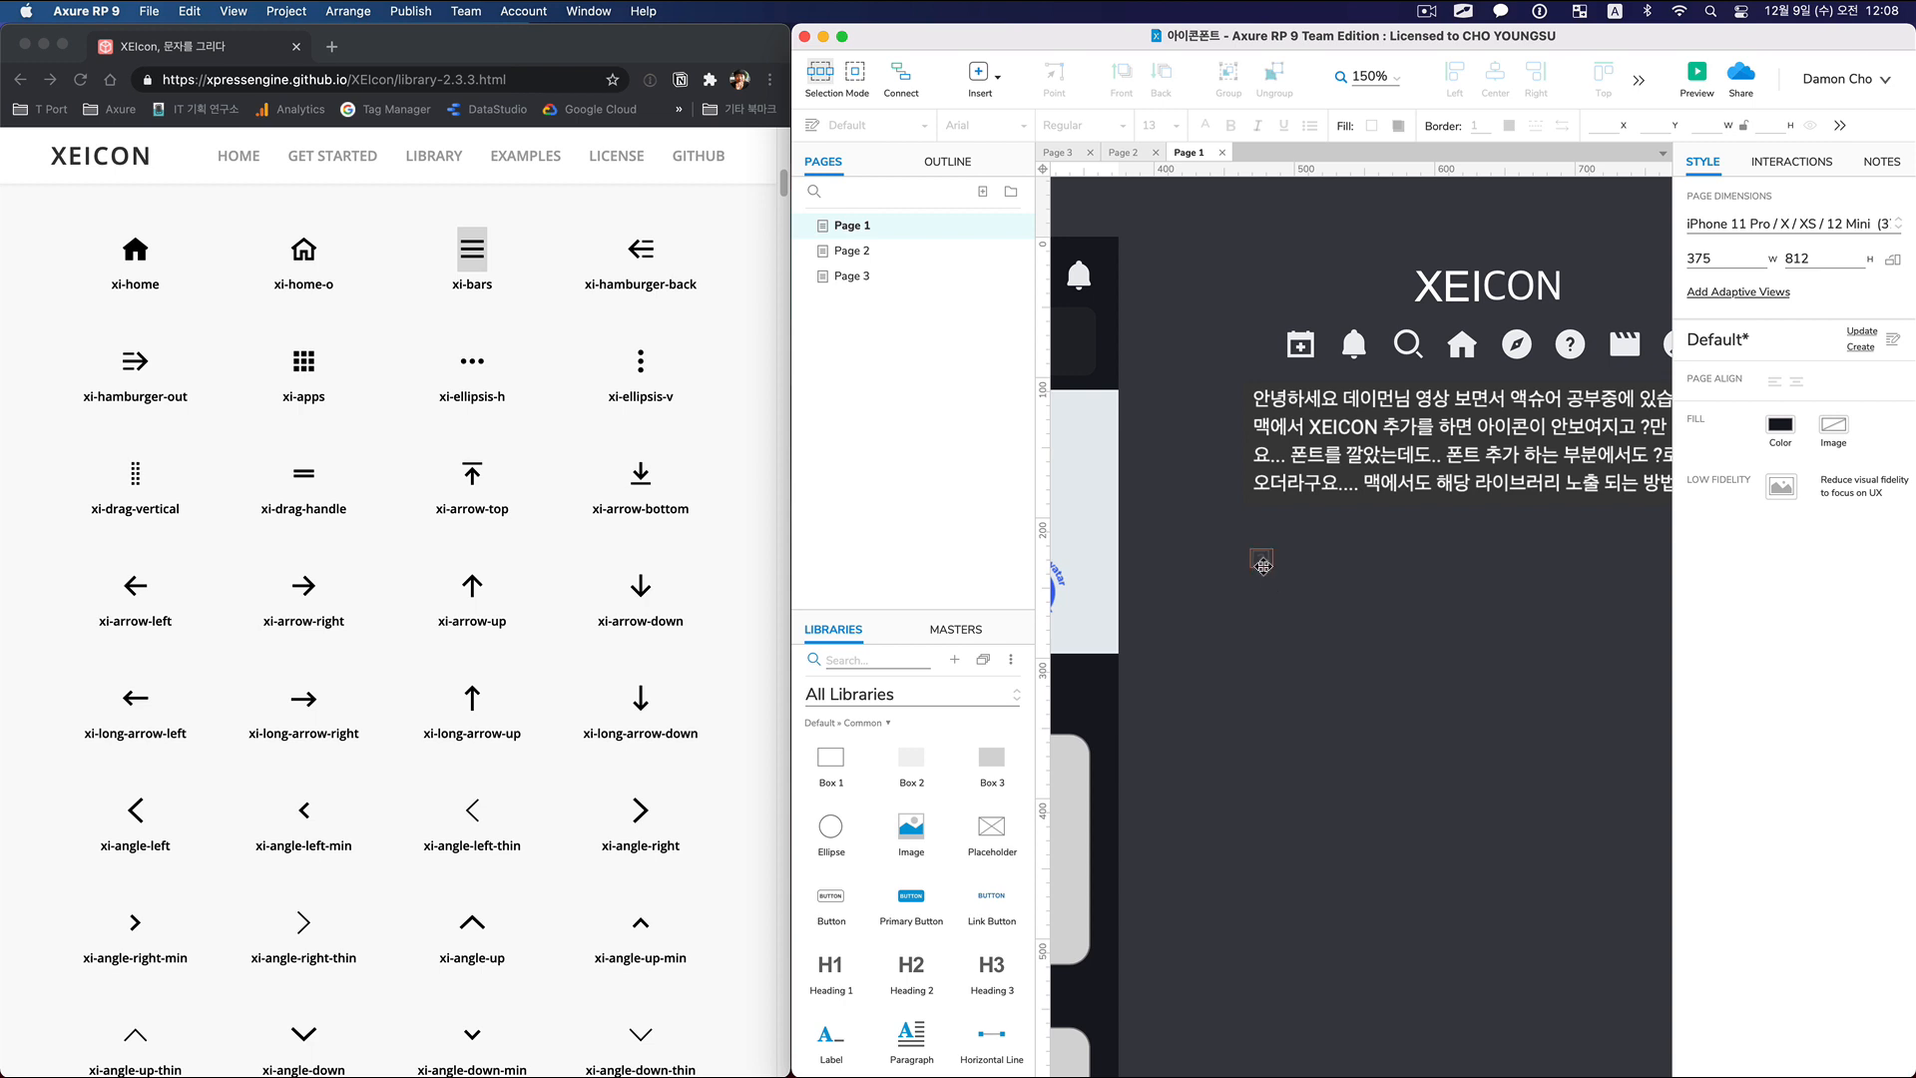
Set the pasted xi-bars icon's font size to 40.
{"action": "left_click", "coordinate": [1262, 563]}
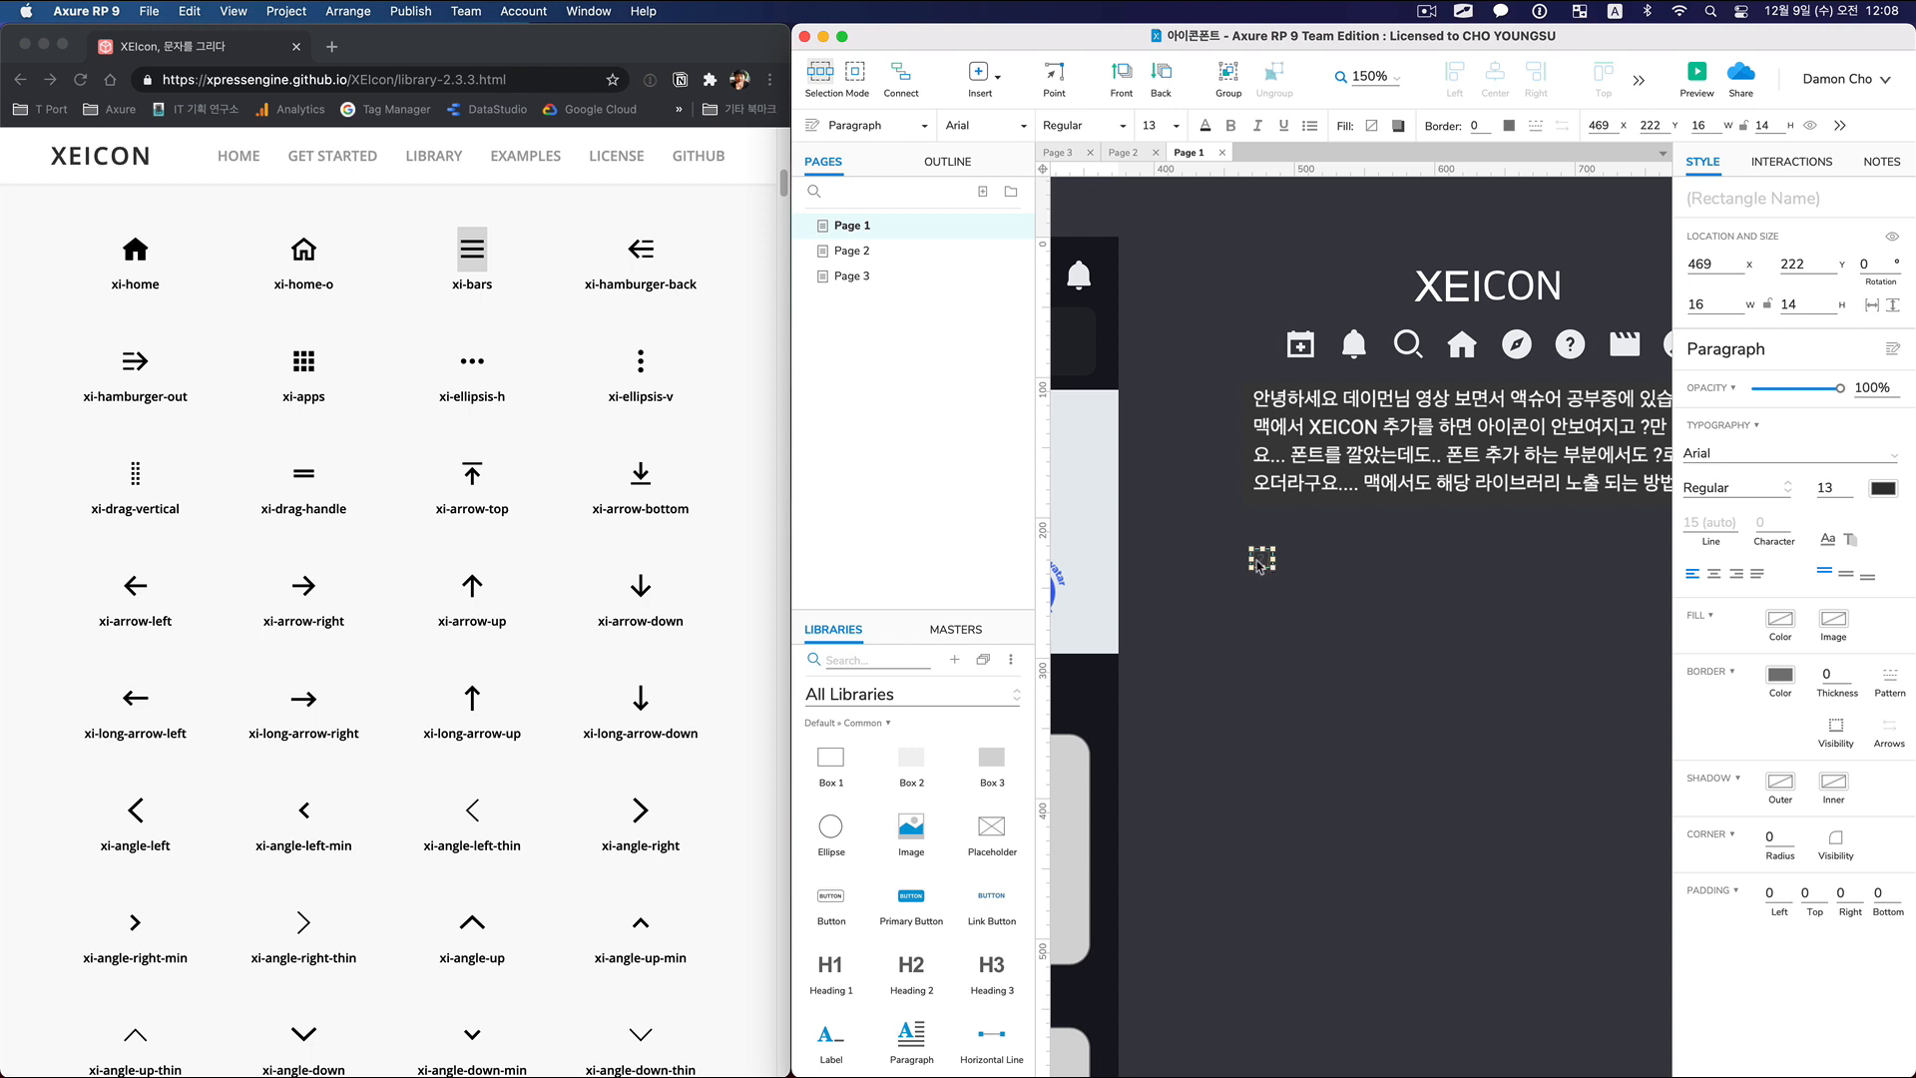
{"action": "left_click", "coordinate": [1825, 489]}
{"action": "type", "text": "36"}
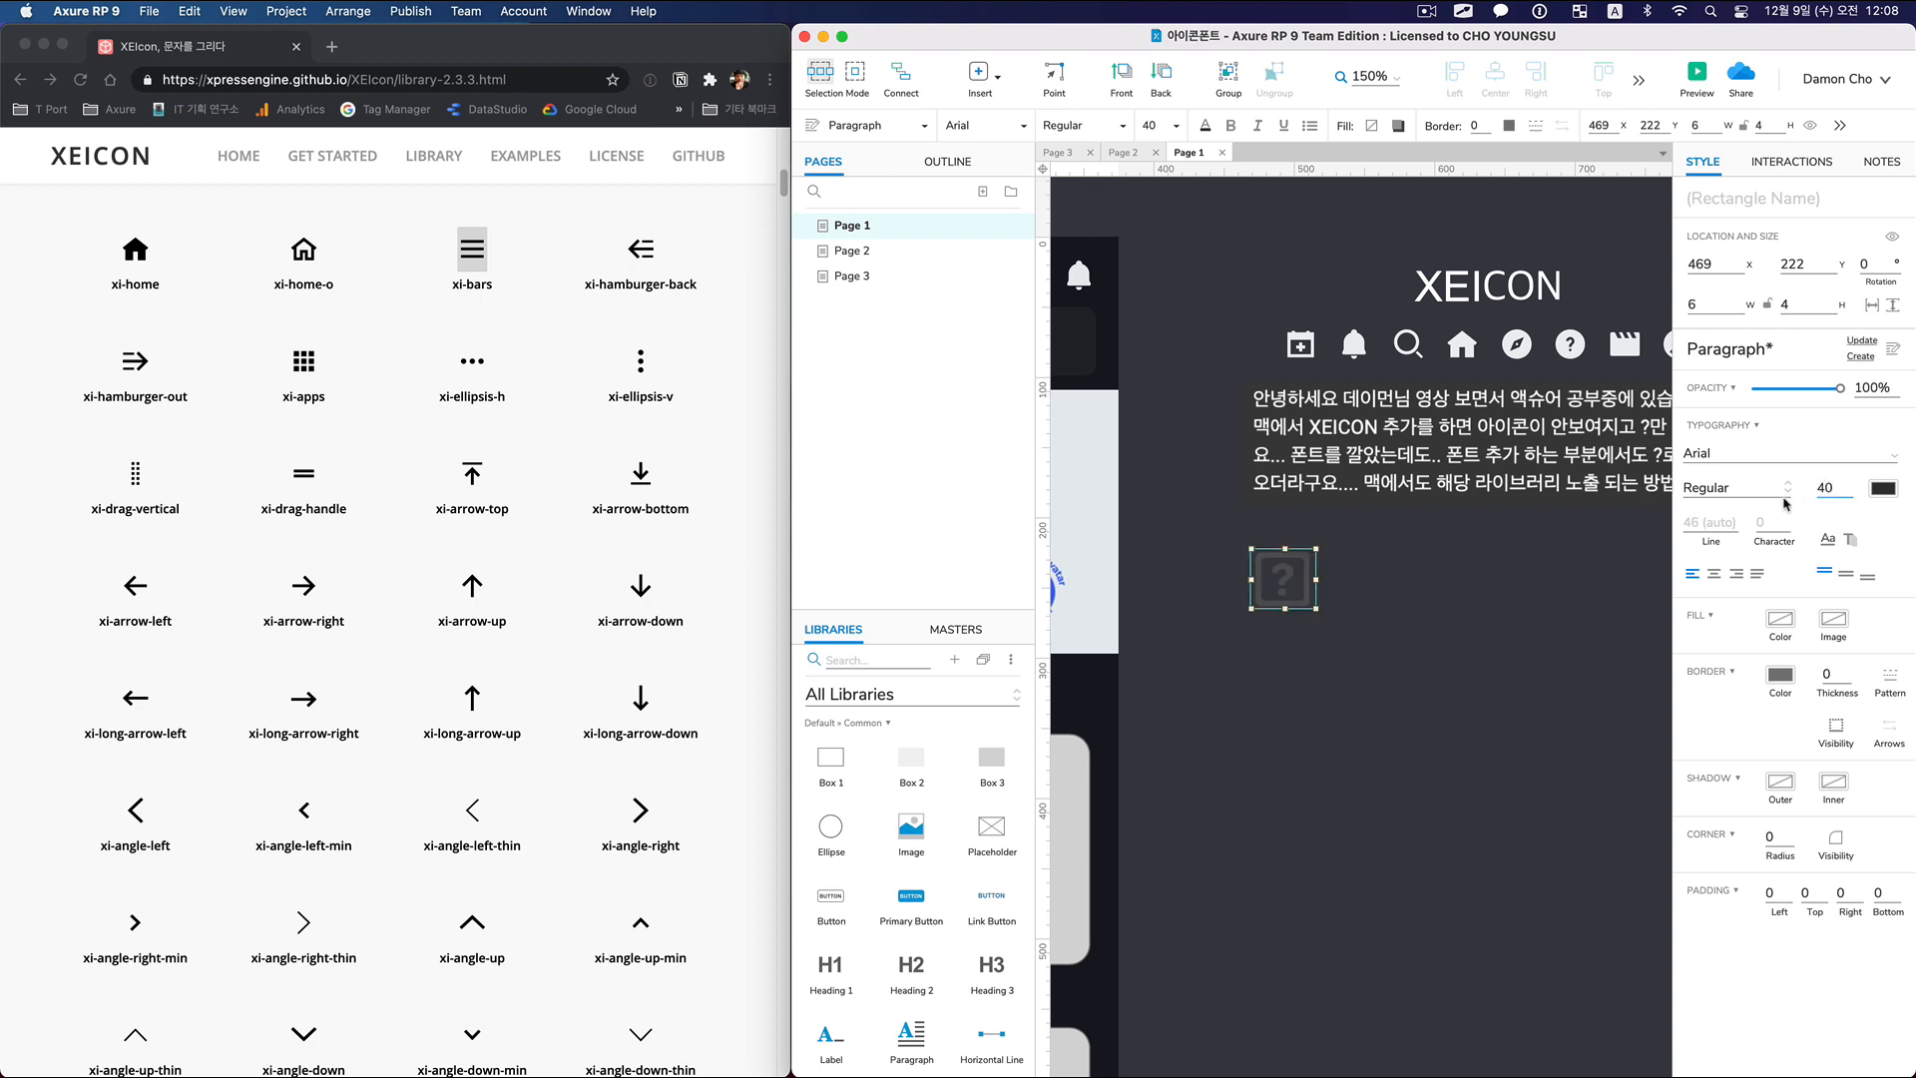
{"action": "left_click", "coordinate": [1466, 671]}
Change the typeface of the pasted xi-bars icon to xeicon.
{"action": "left_click", "coordinate": [1313, 599]}
{"action": "left_click", "coordinate": [1718, 453]}
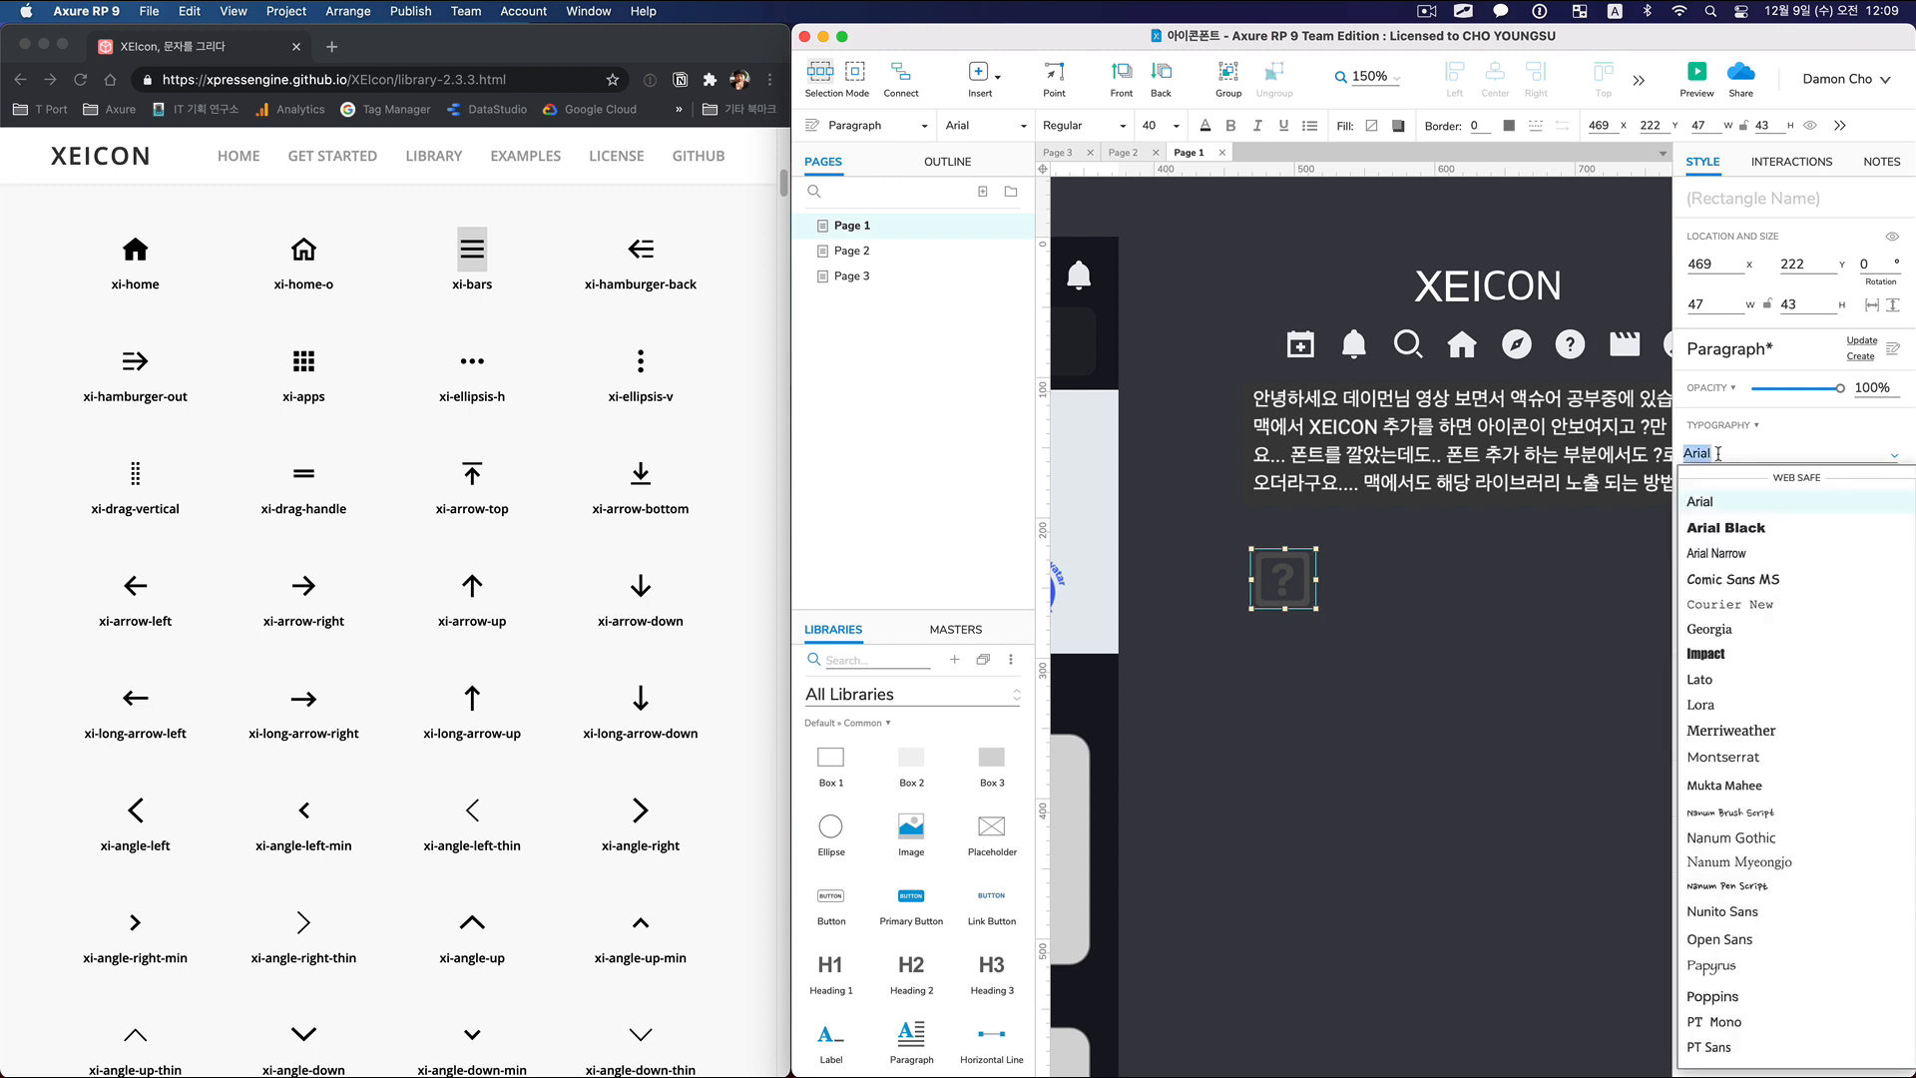
{"action": "type", "text": "xeicon"}
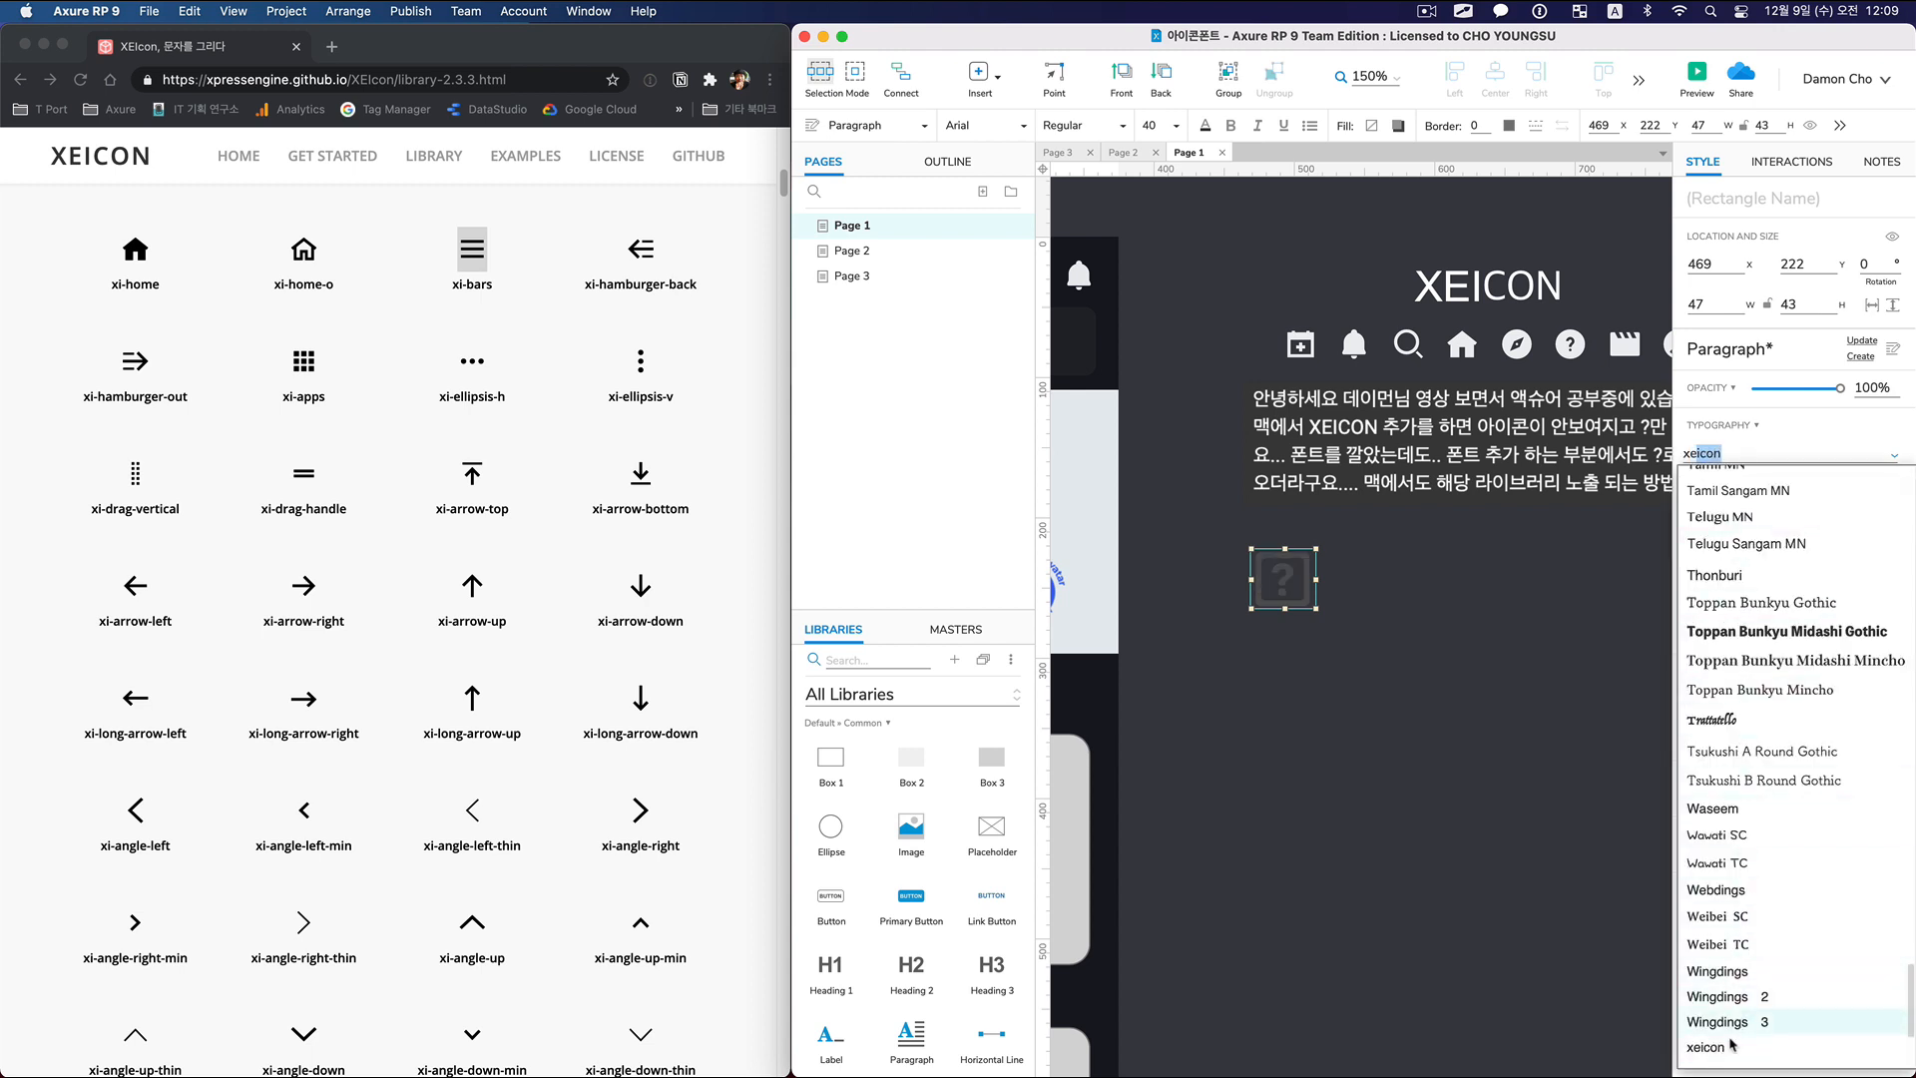
{"action": "left_click", "coordinate": [1706, 1046]}
{"action": "left_click", "coordinate": [1431, 787]}
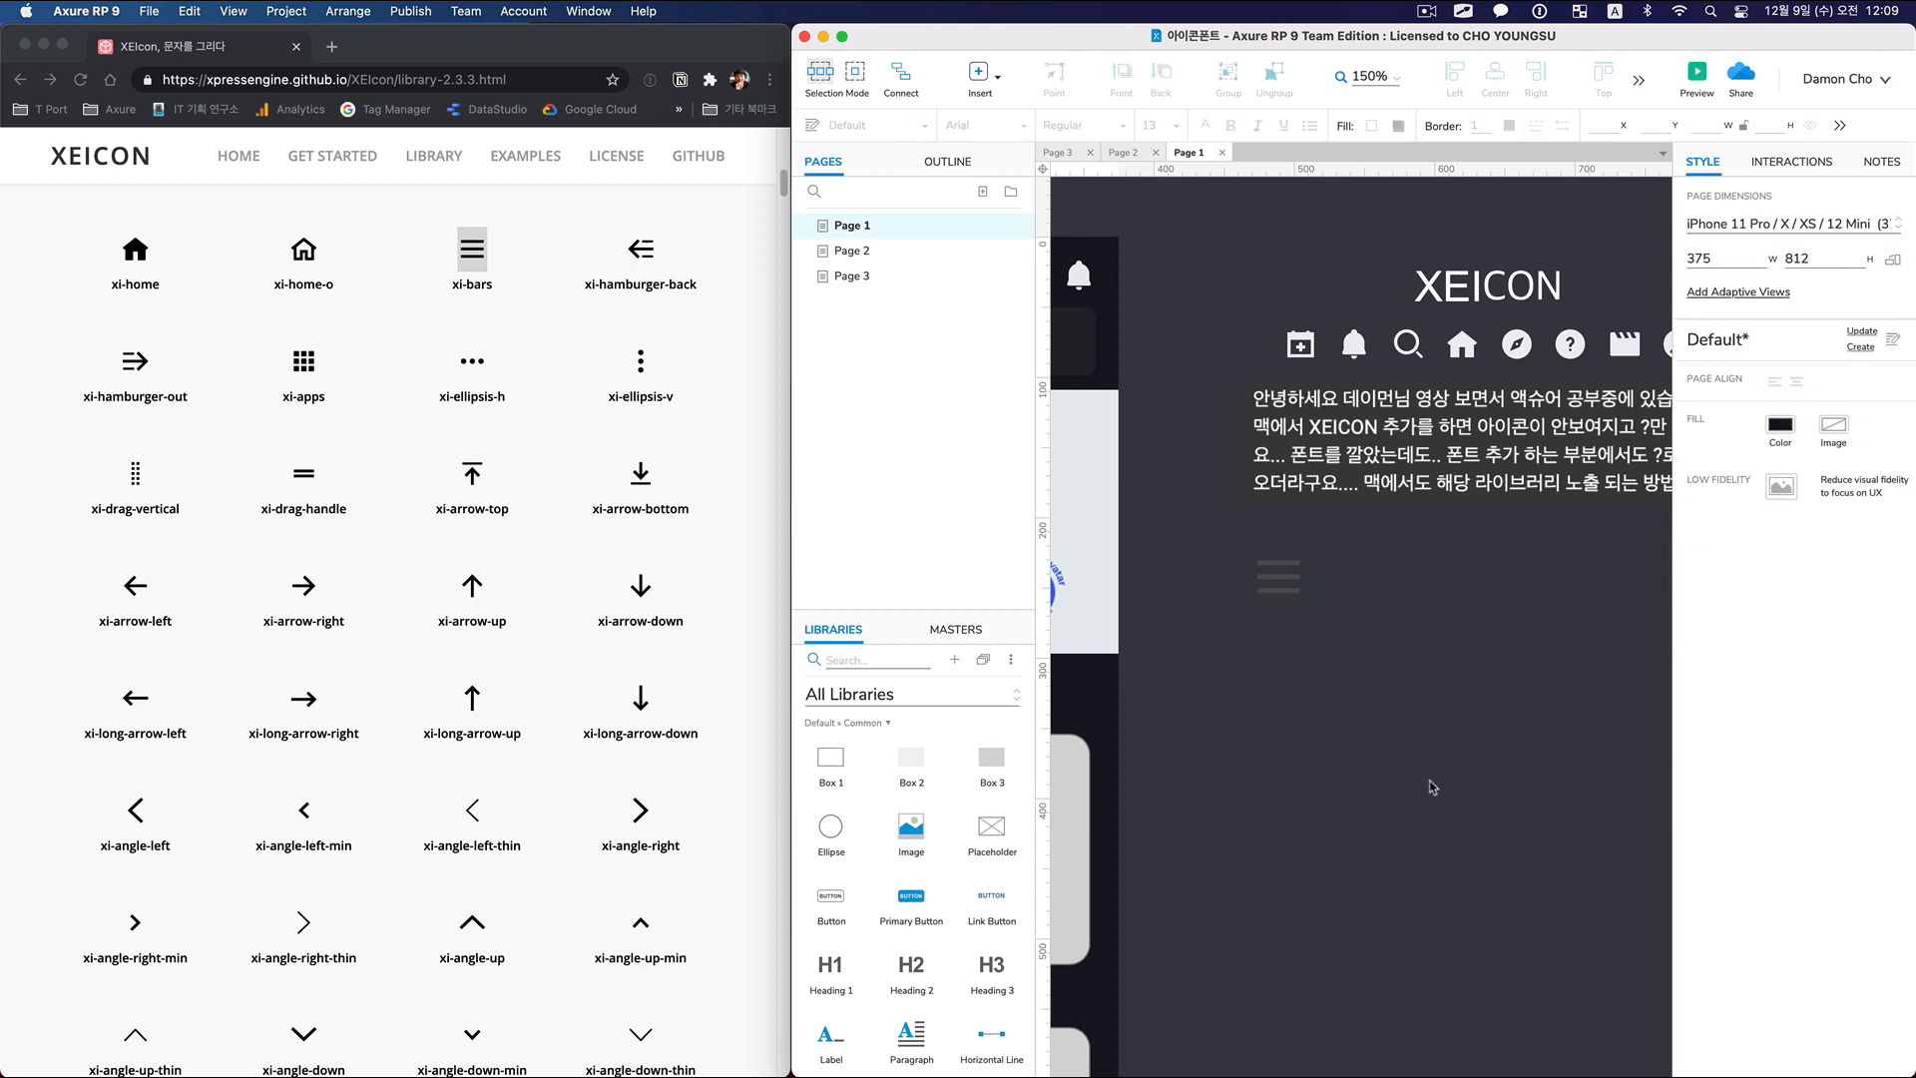
Set the bars icon's text colour to white, #FFFFFF.
{"action": "left_click", "coordinate": [1284, 589]}
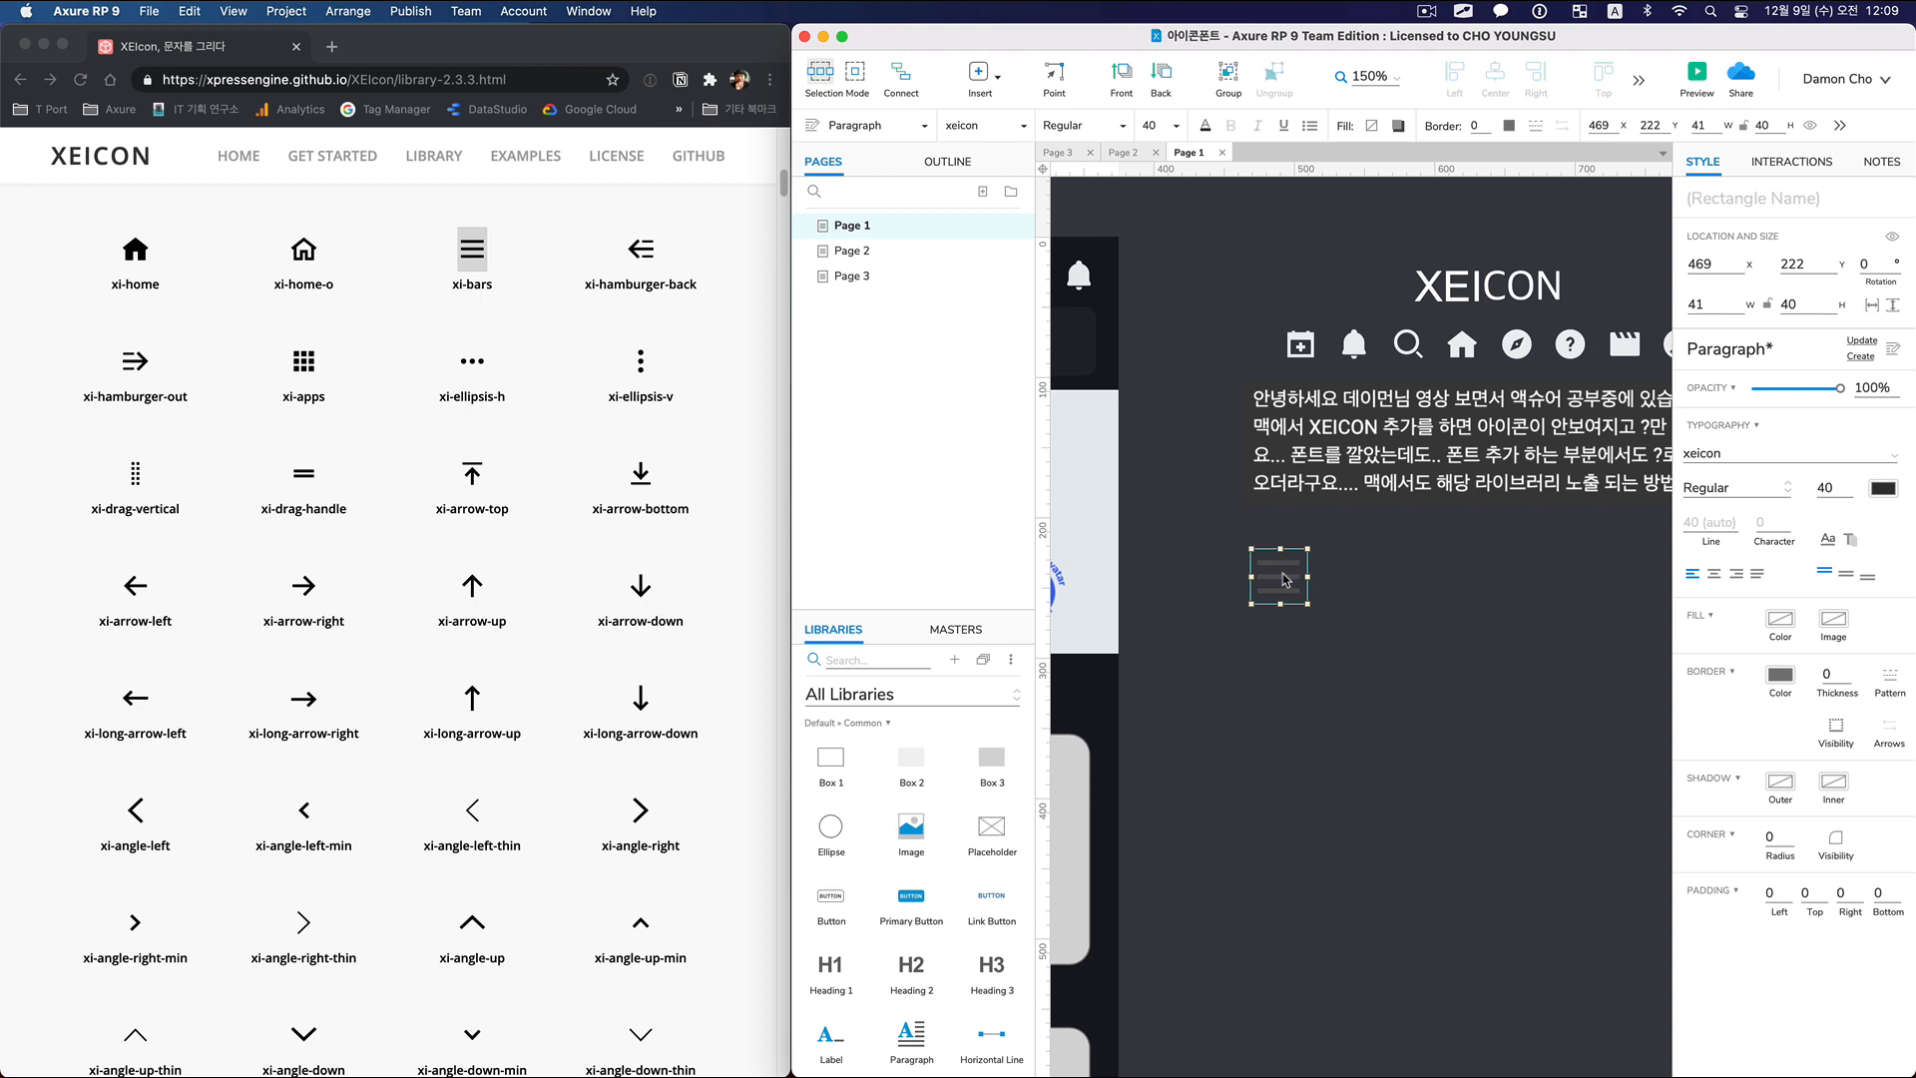
{"action": "left_click", "coordinate": [1882, 488]}
{"action": "left_click", "coordinate": [1894, 604]}
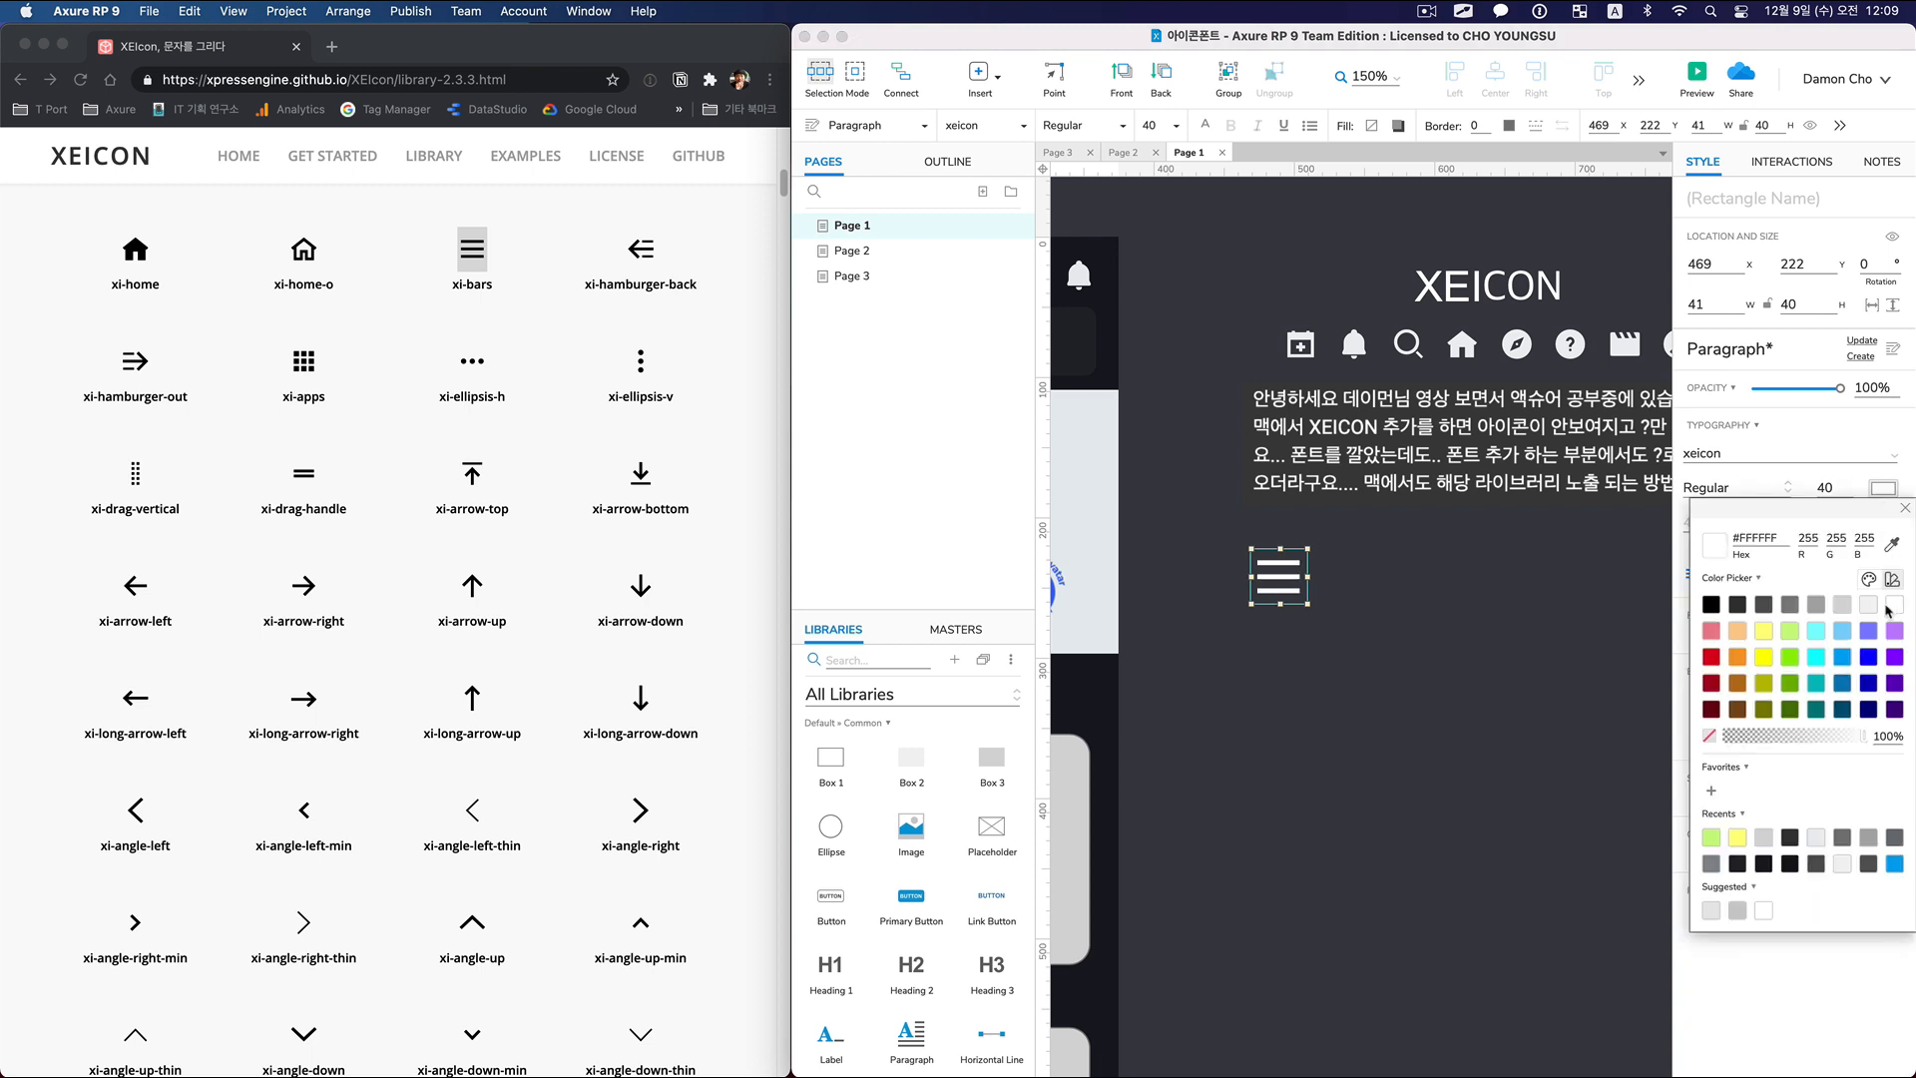
{"action": "left_click", "coordinate": [1407, 682]}
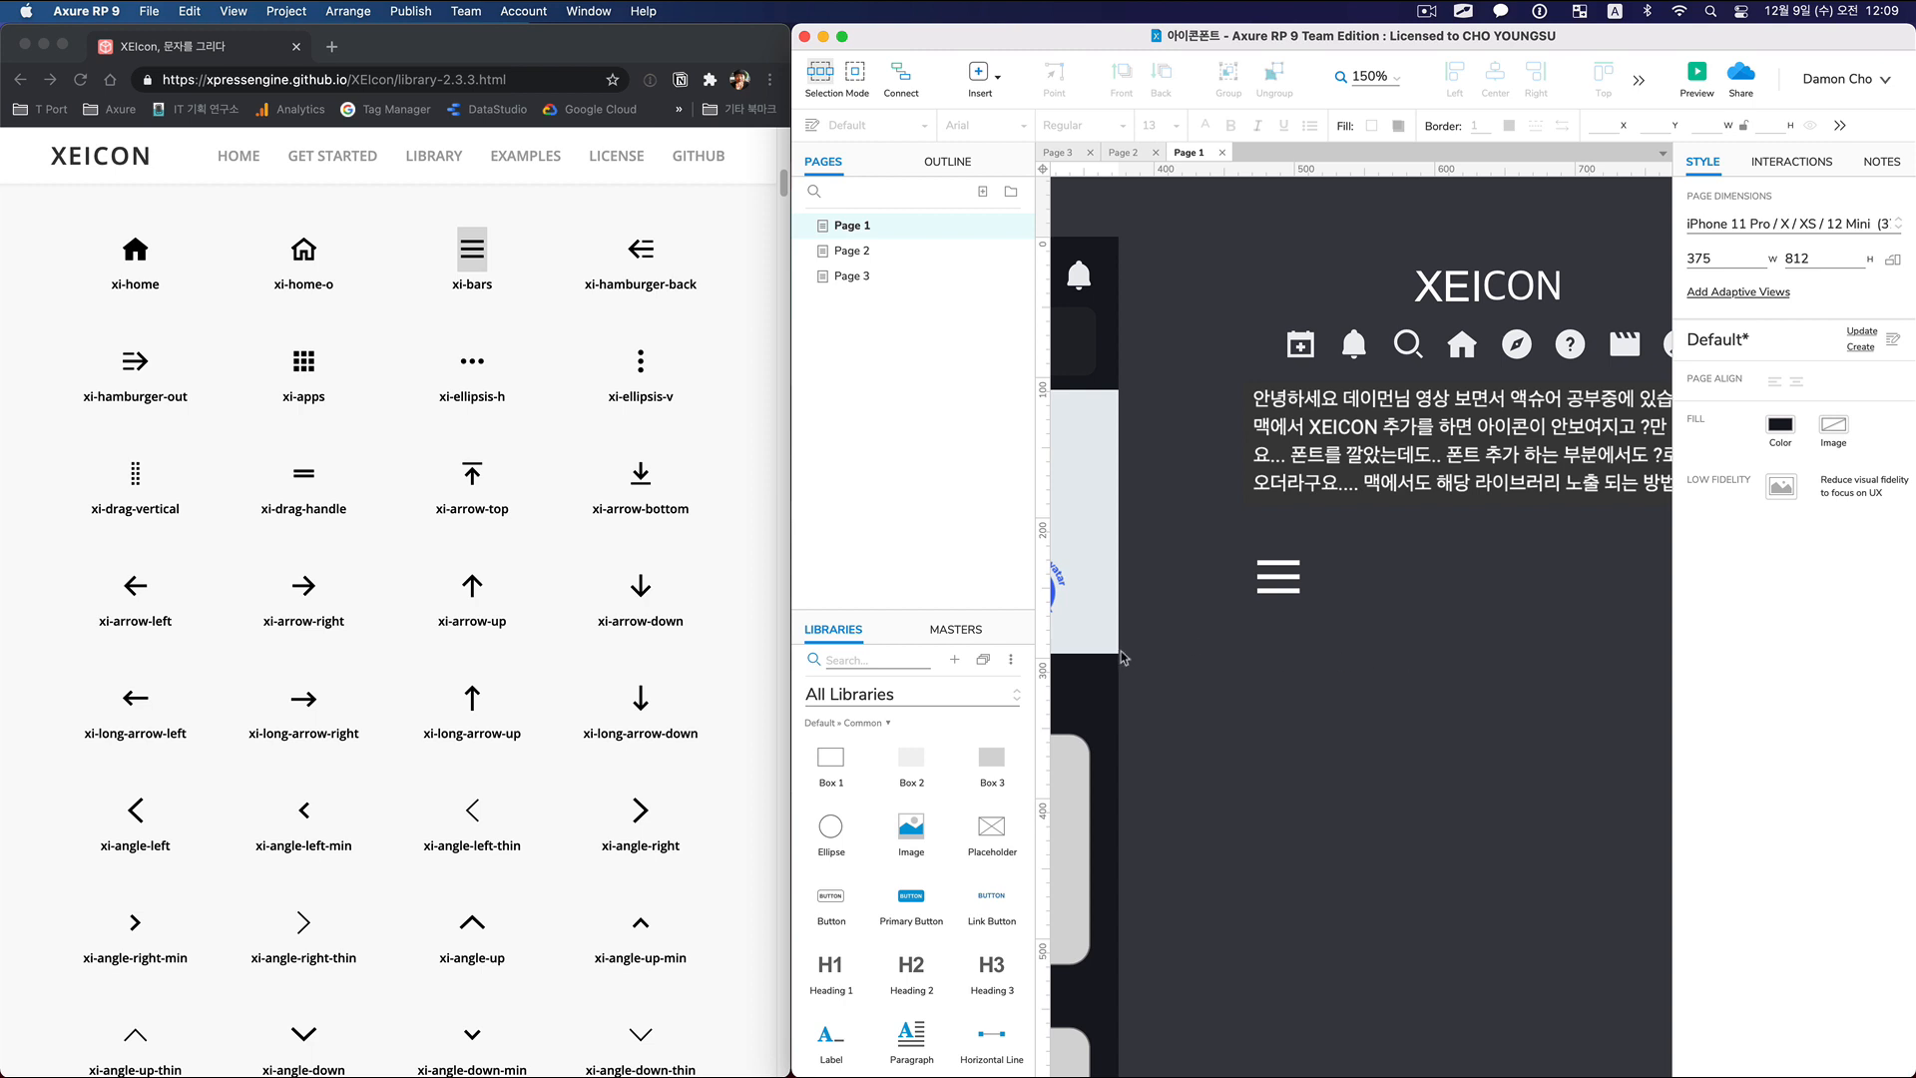
Copy the xi-apps icon from the XEIcon page and paste it into Page 1 in Axure RP, below the bars icon at about x 482, y 275.
{"action": "left_click", "coordinate": [589, 445]}
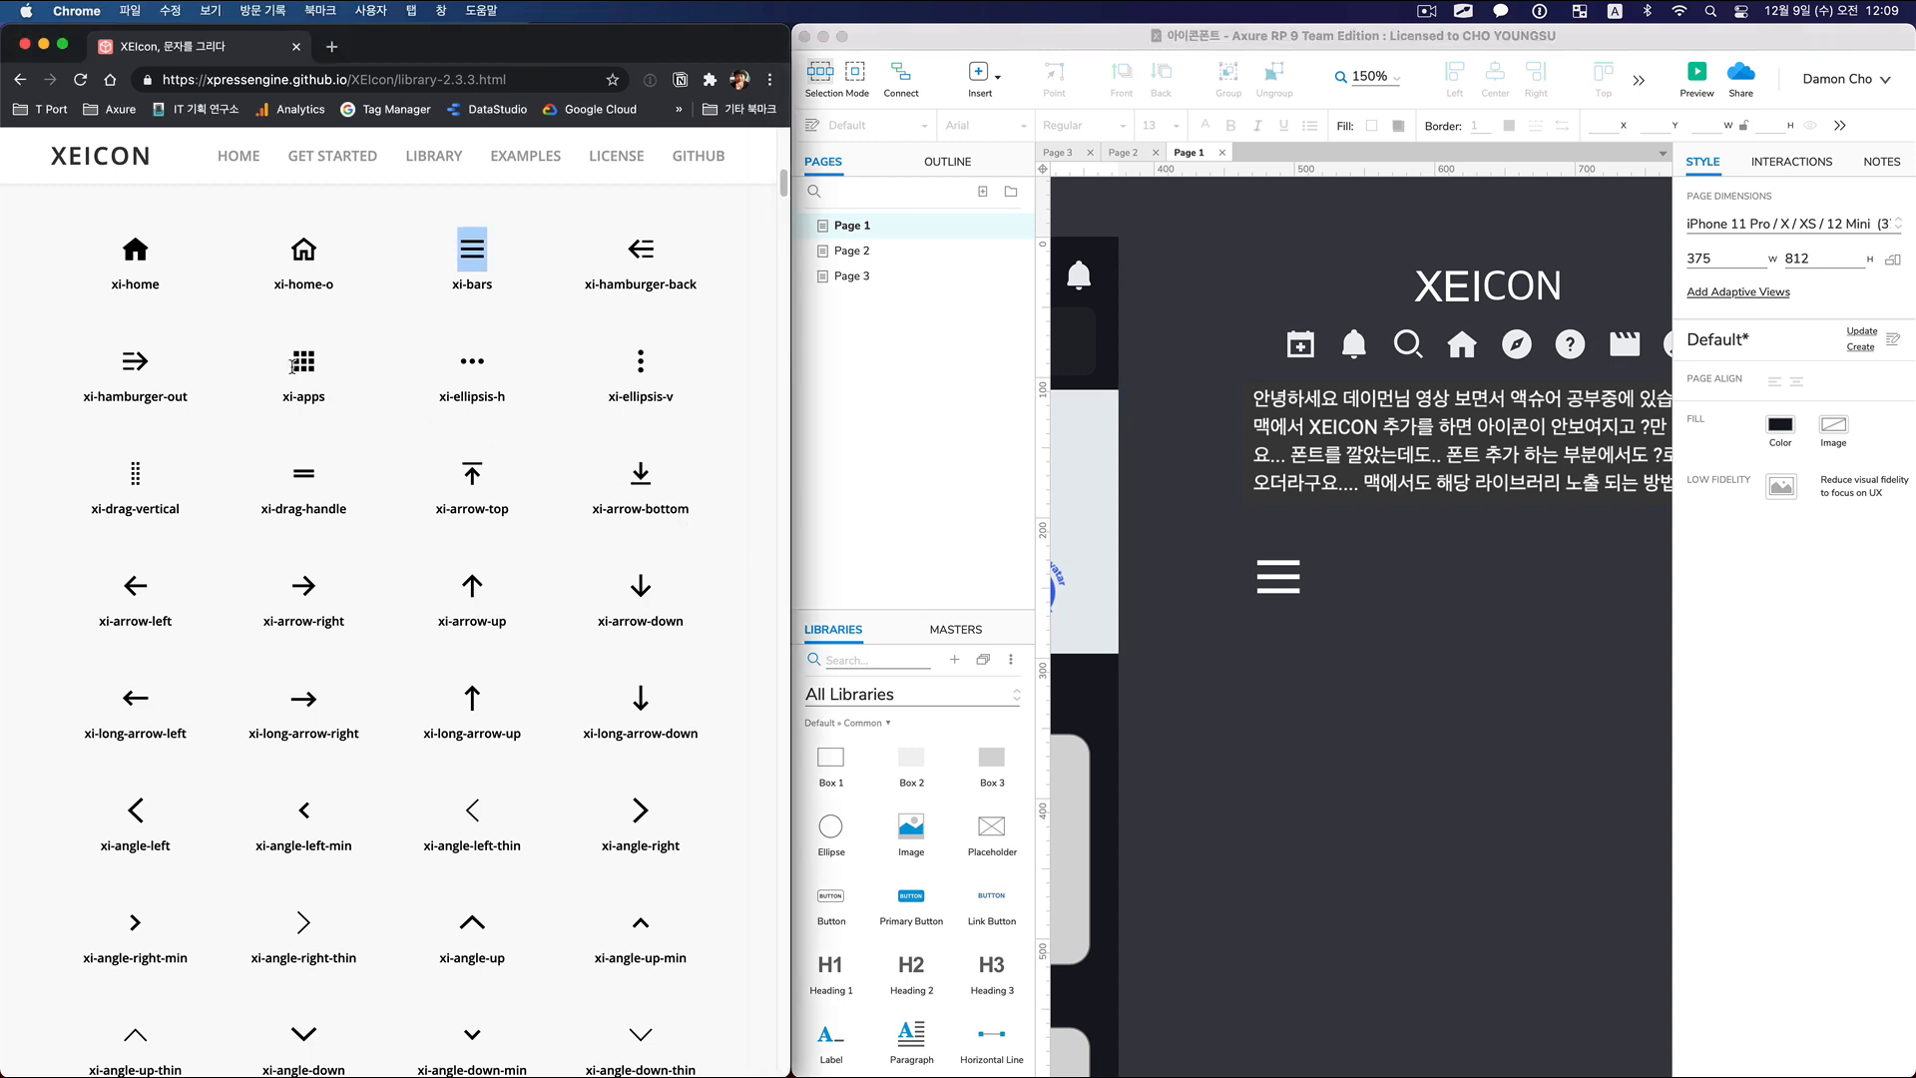
{"action": "left_click_drag", "start_coordinate": [289, 364], "coordinate": [323, 367]}
{"action": "key", "text": "super+c"}
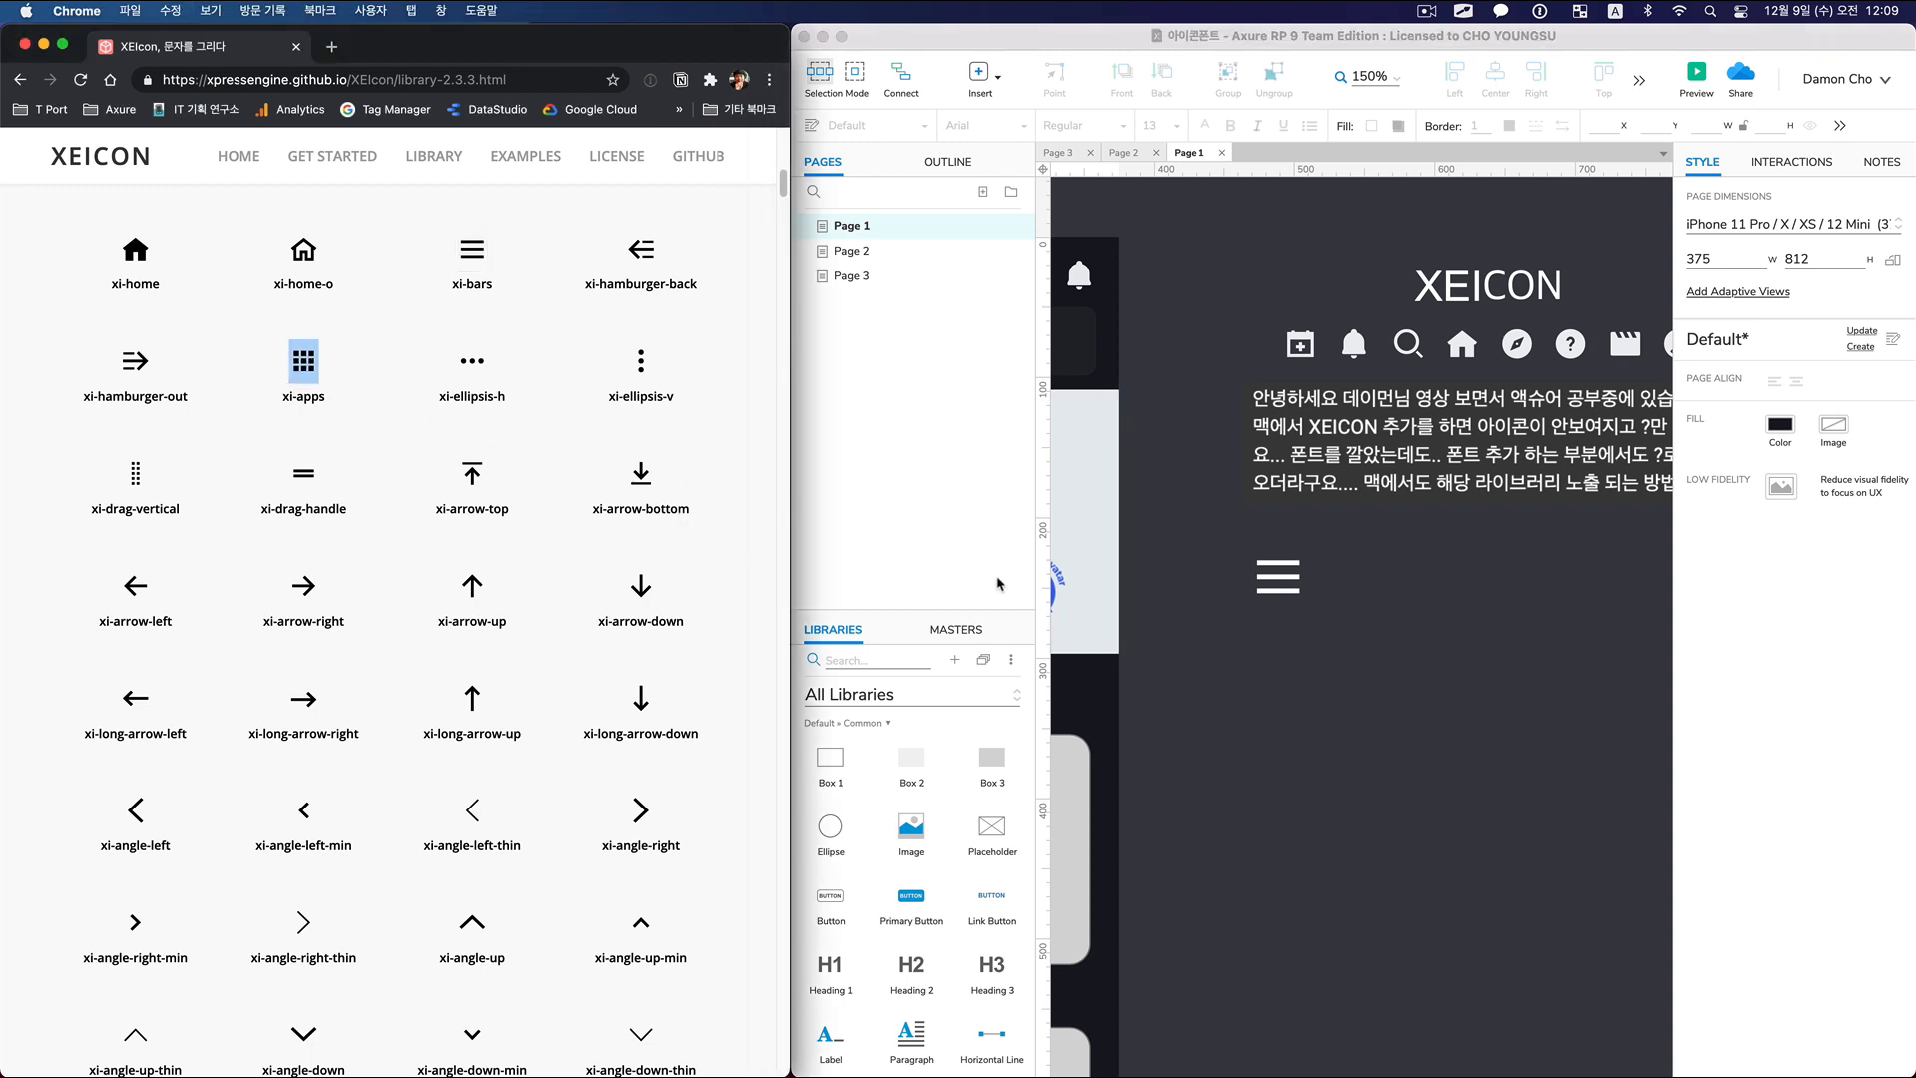
{"action": "left_click", "coordinate": [1302, 688]}
{"action": "key", "text": "super+v"}
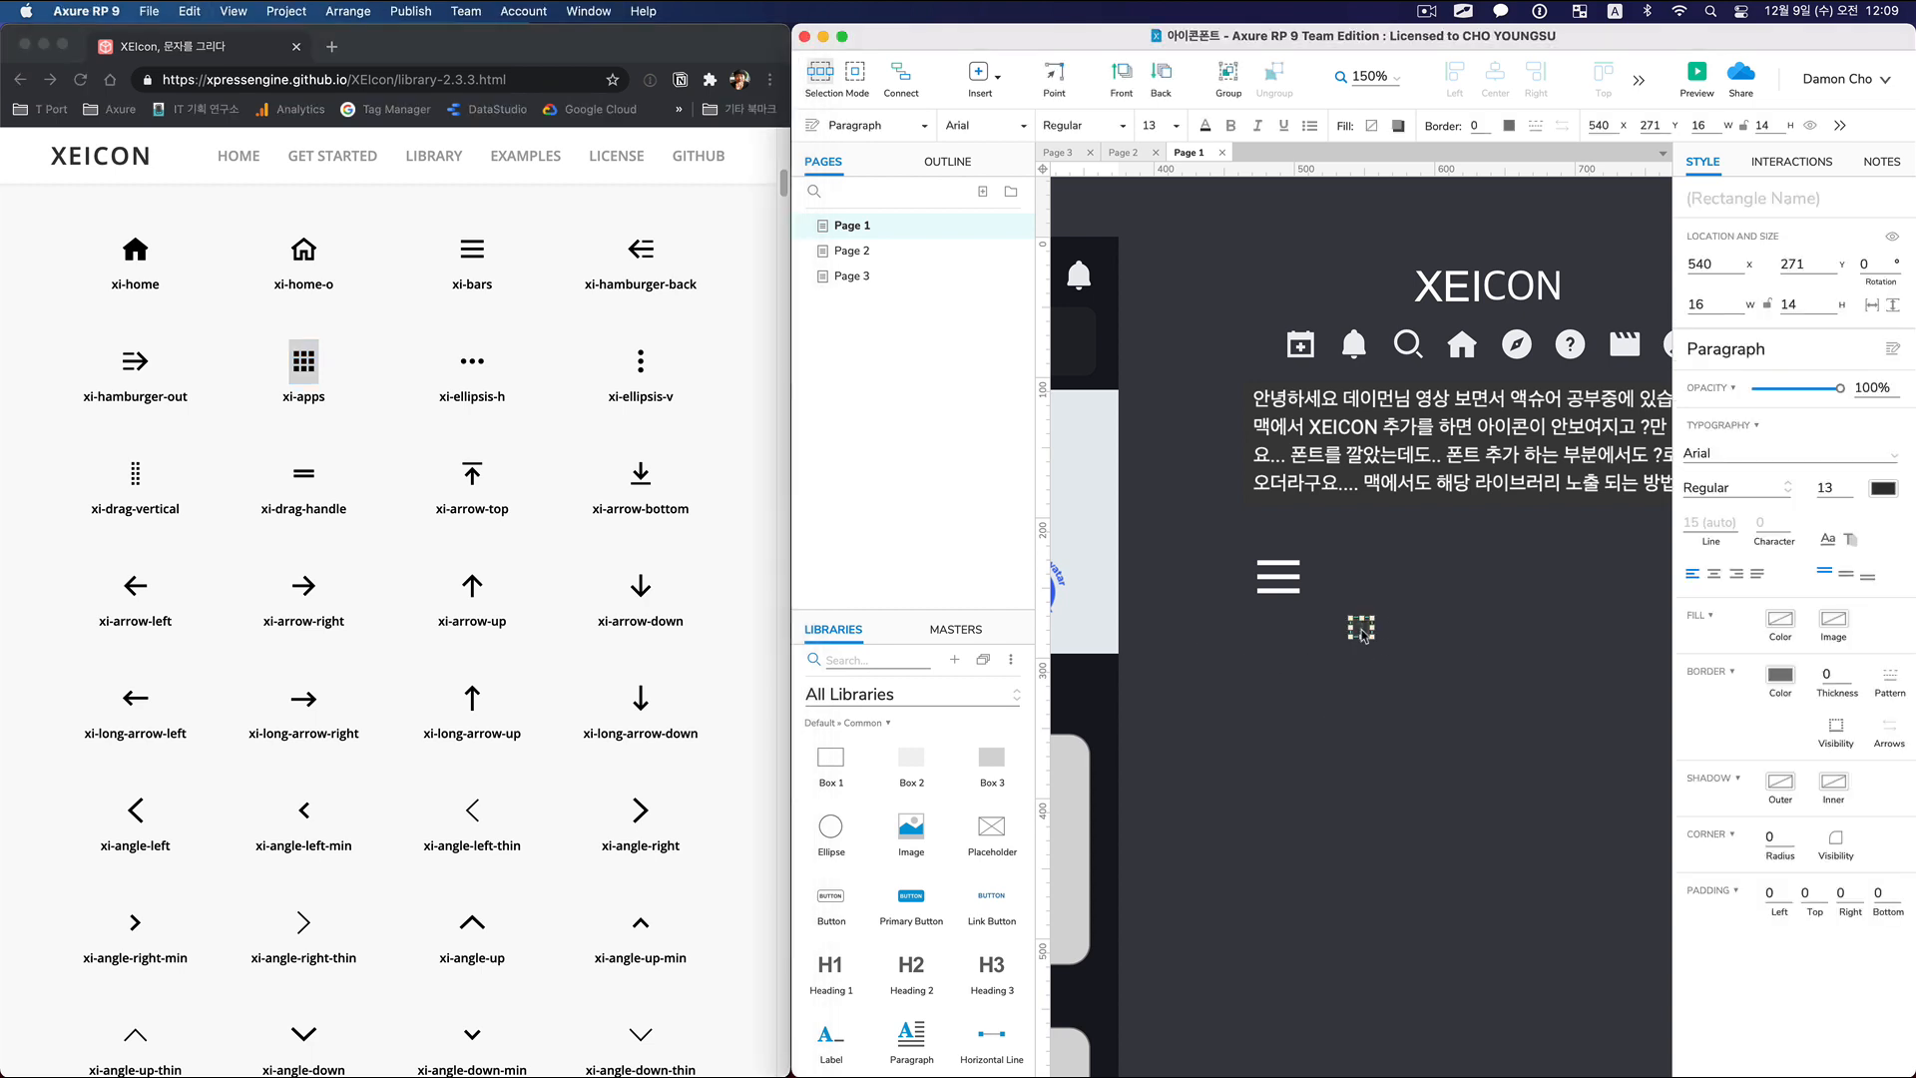
{"action": "left_click_drag", "start_coordinate": [1362, 630], "coordinate": [1280, 634]}
{"action": "left_click", "coordinate": [1280, 635]}
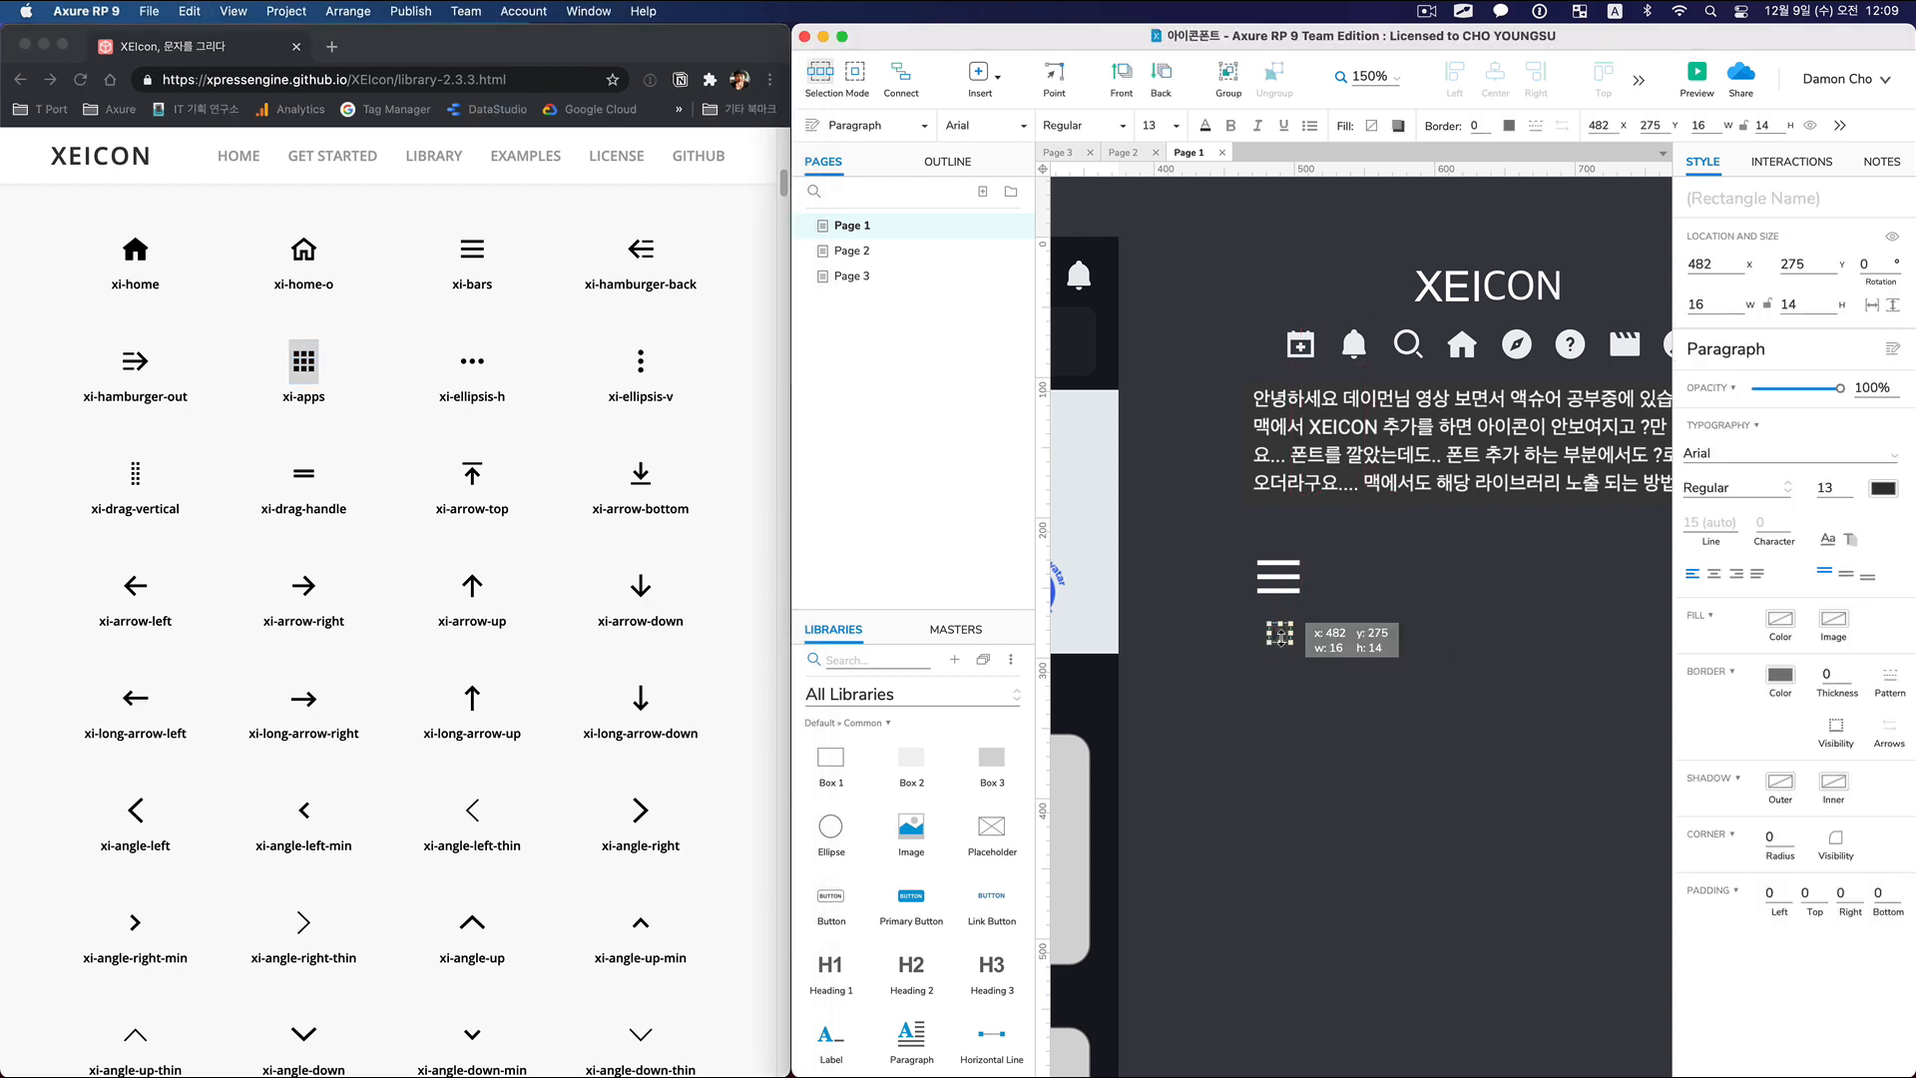
Set the pasted xi-apps icon's typeface to xeicon and its font size to 40.
{"action": "left_click", "coordinate": [1710, 465]}
{"action": "type", "text": "xeicon"}
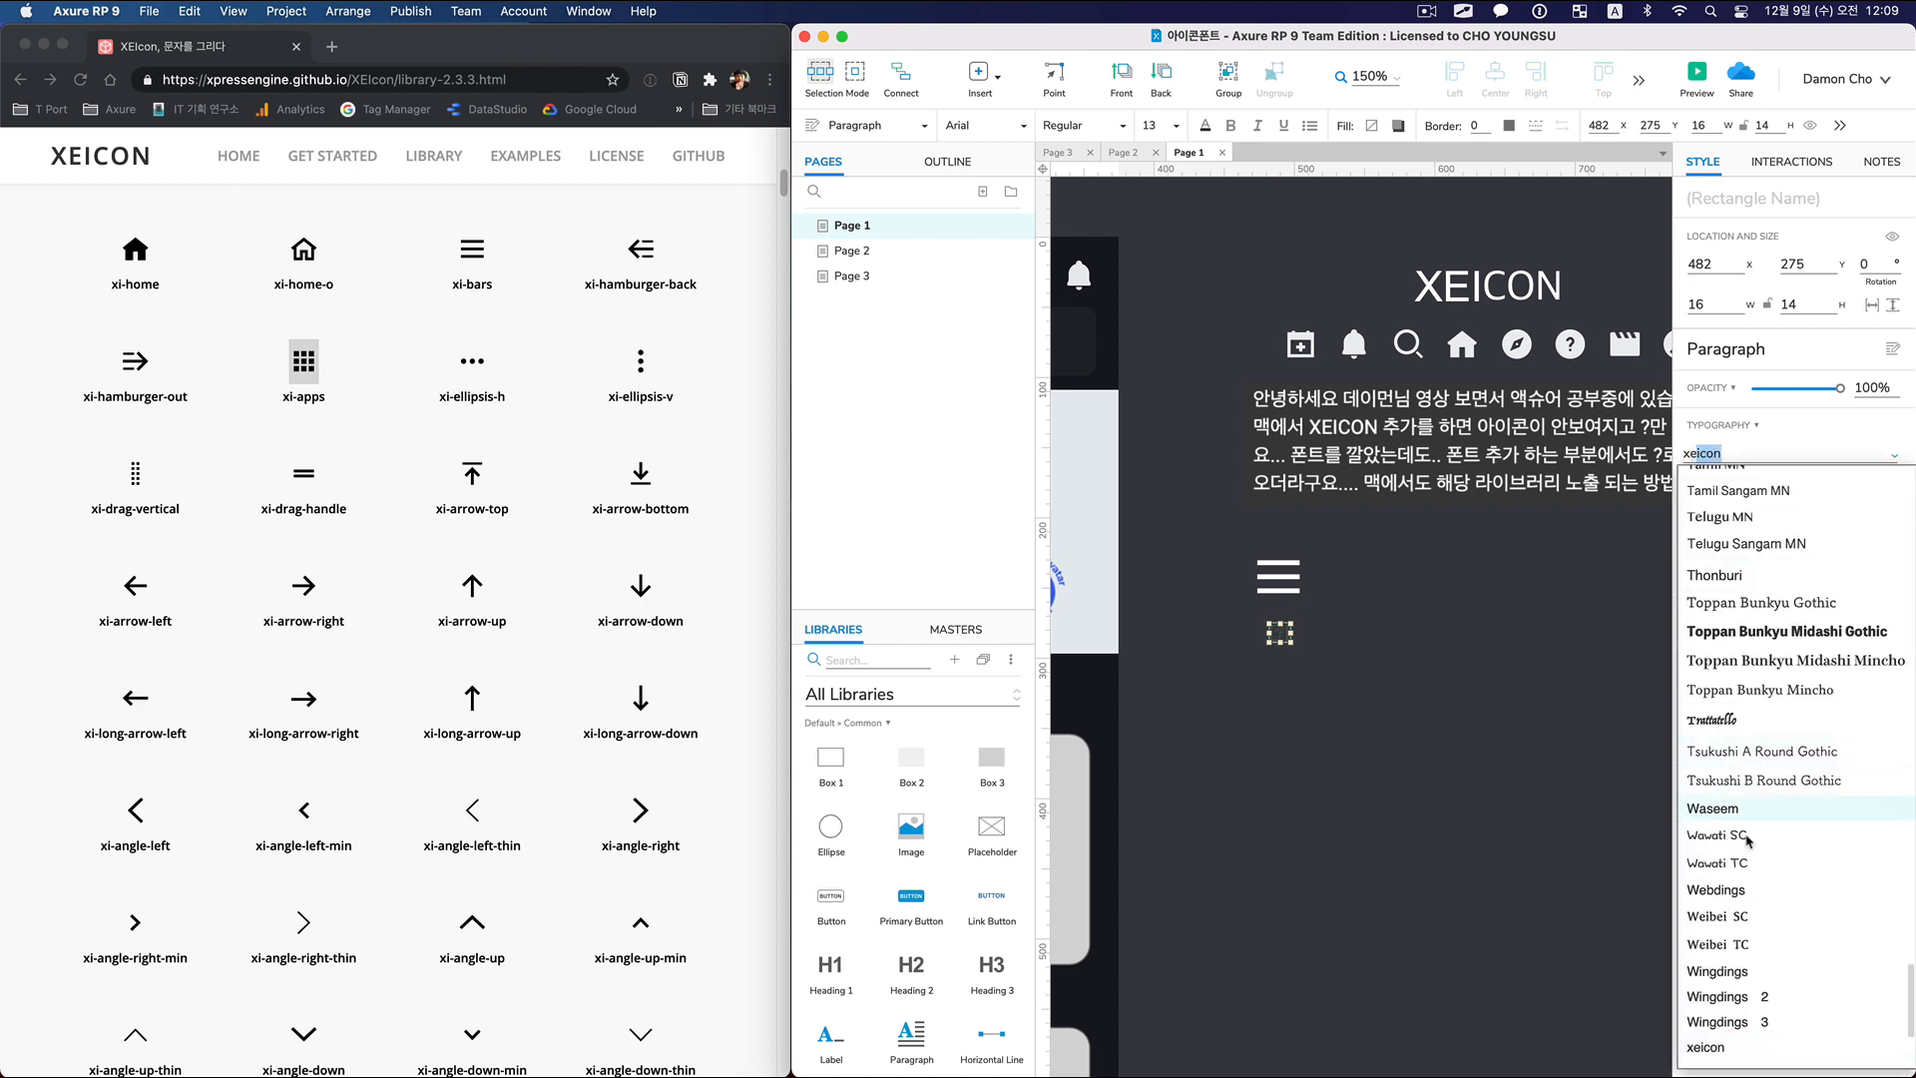
{"action": "left_click", "coordinate": [1734, 1046]}
{"action": "left_click", "coordinate": [1485, 882]}
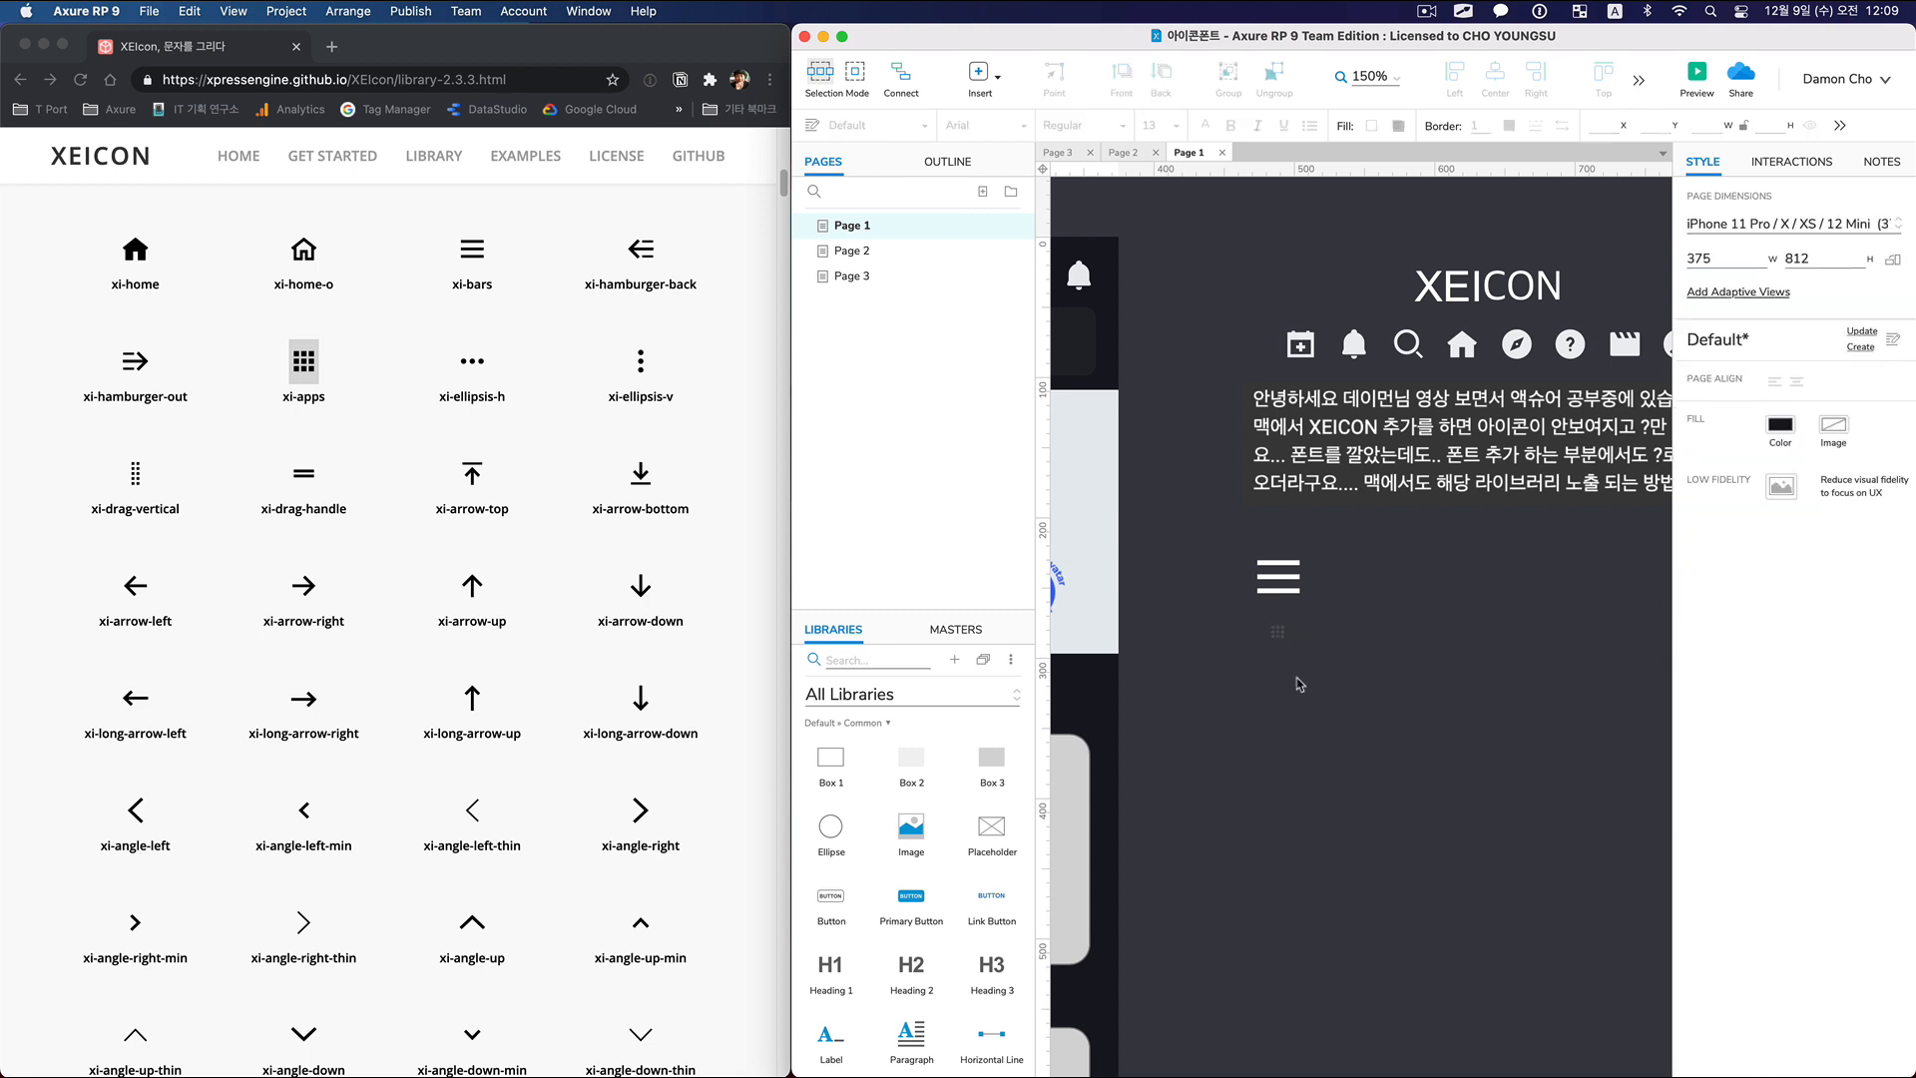
{"action": "left_click", "coordinate": [1280, 635]}
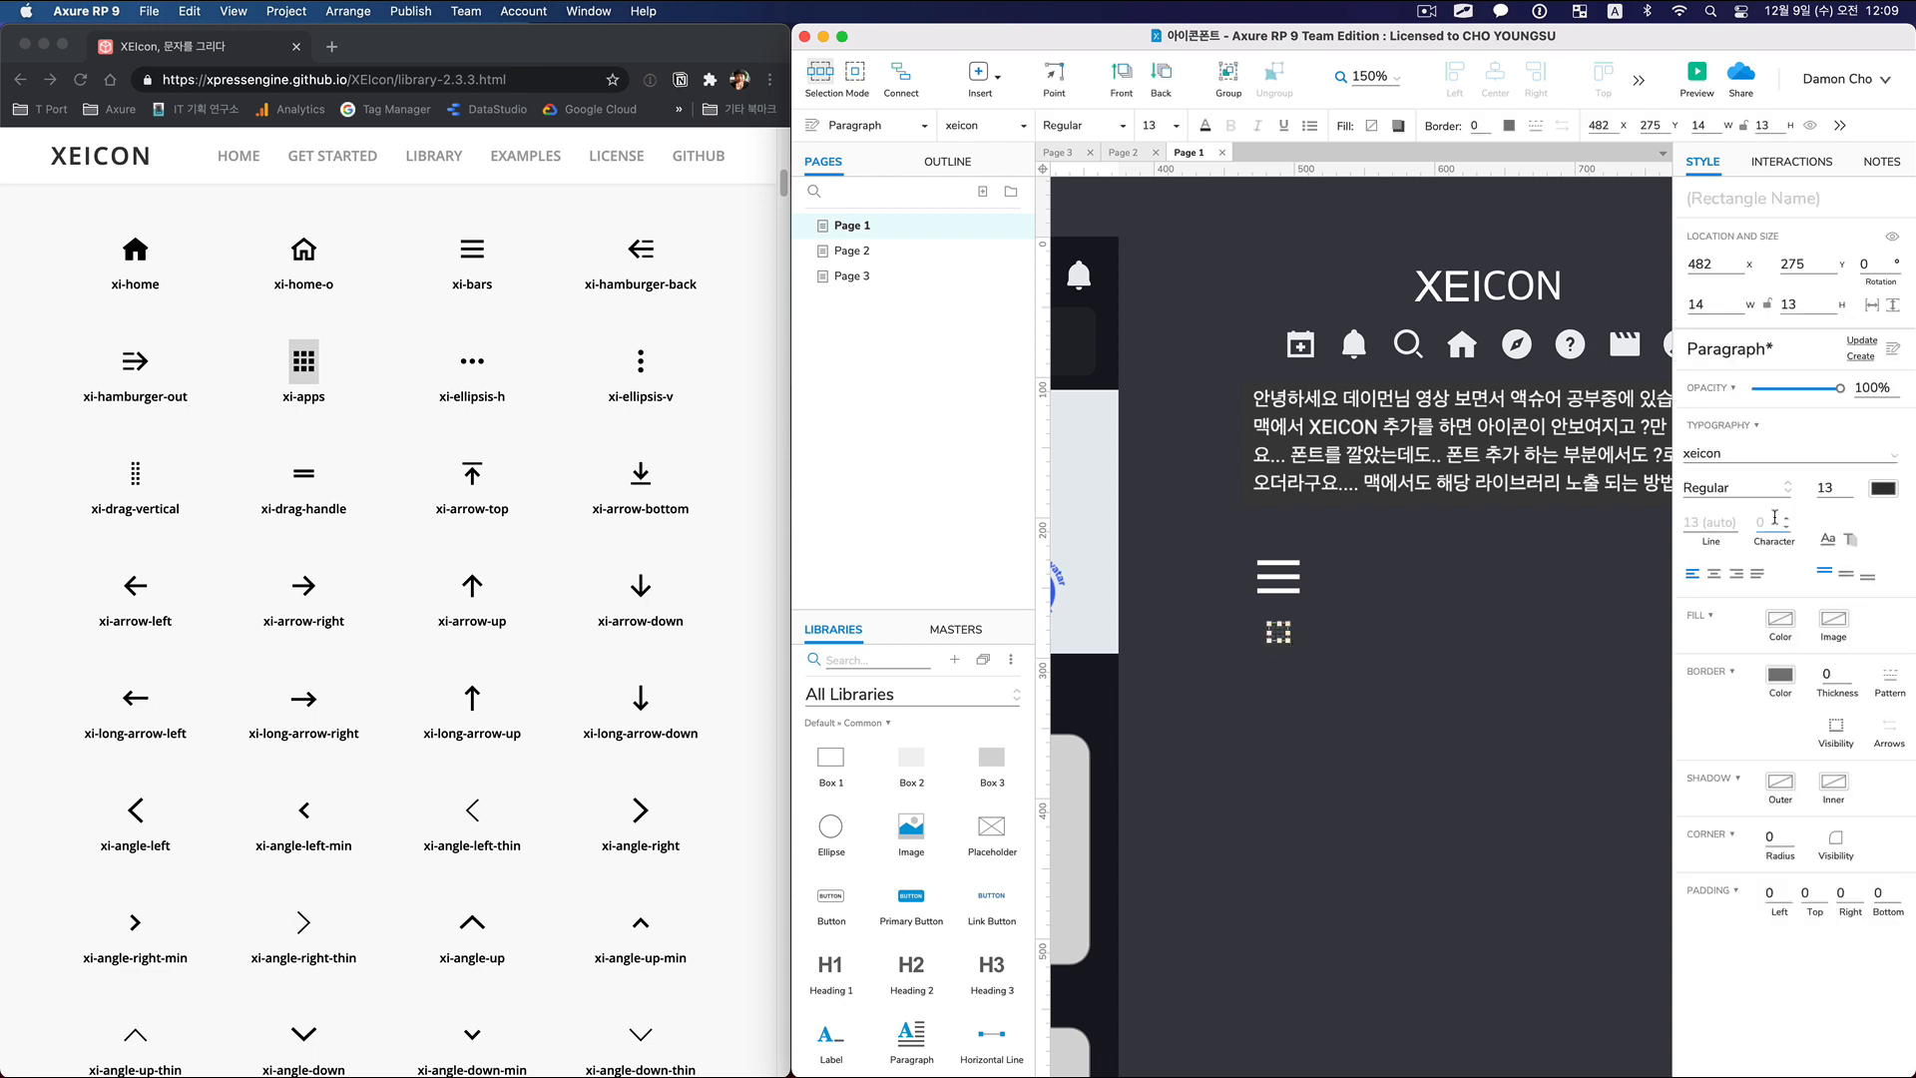
{"action": "double_click", "coordinate": [1825, 488]}
{"action": "type", "text": "40"}
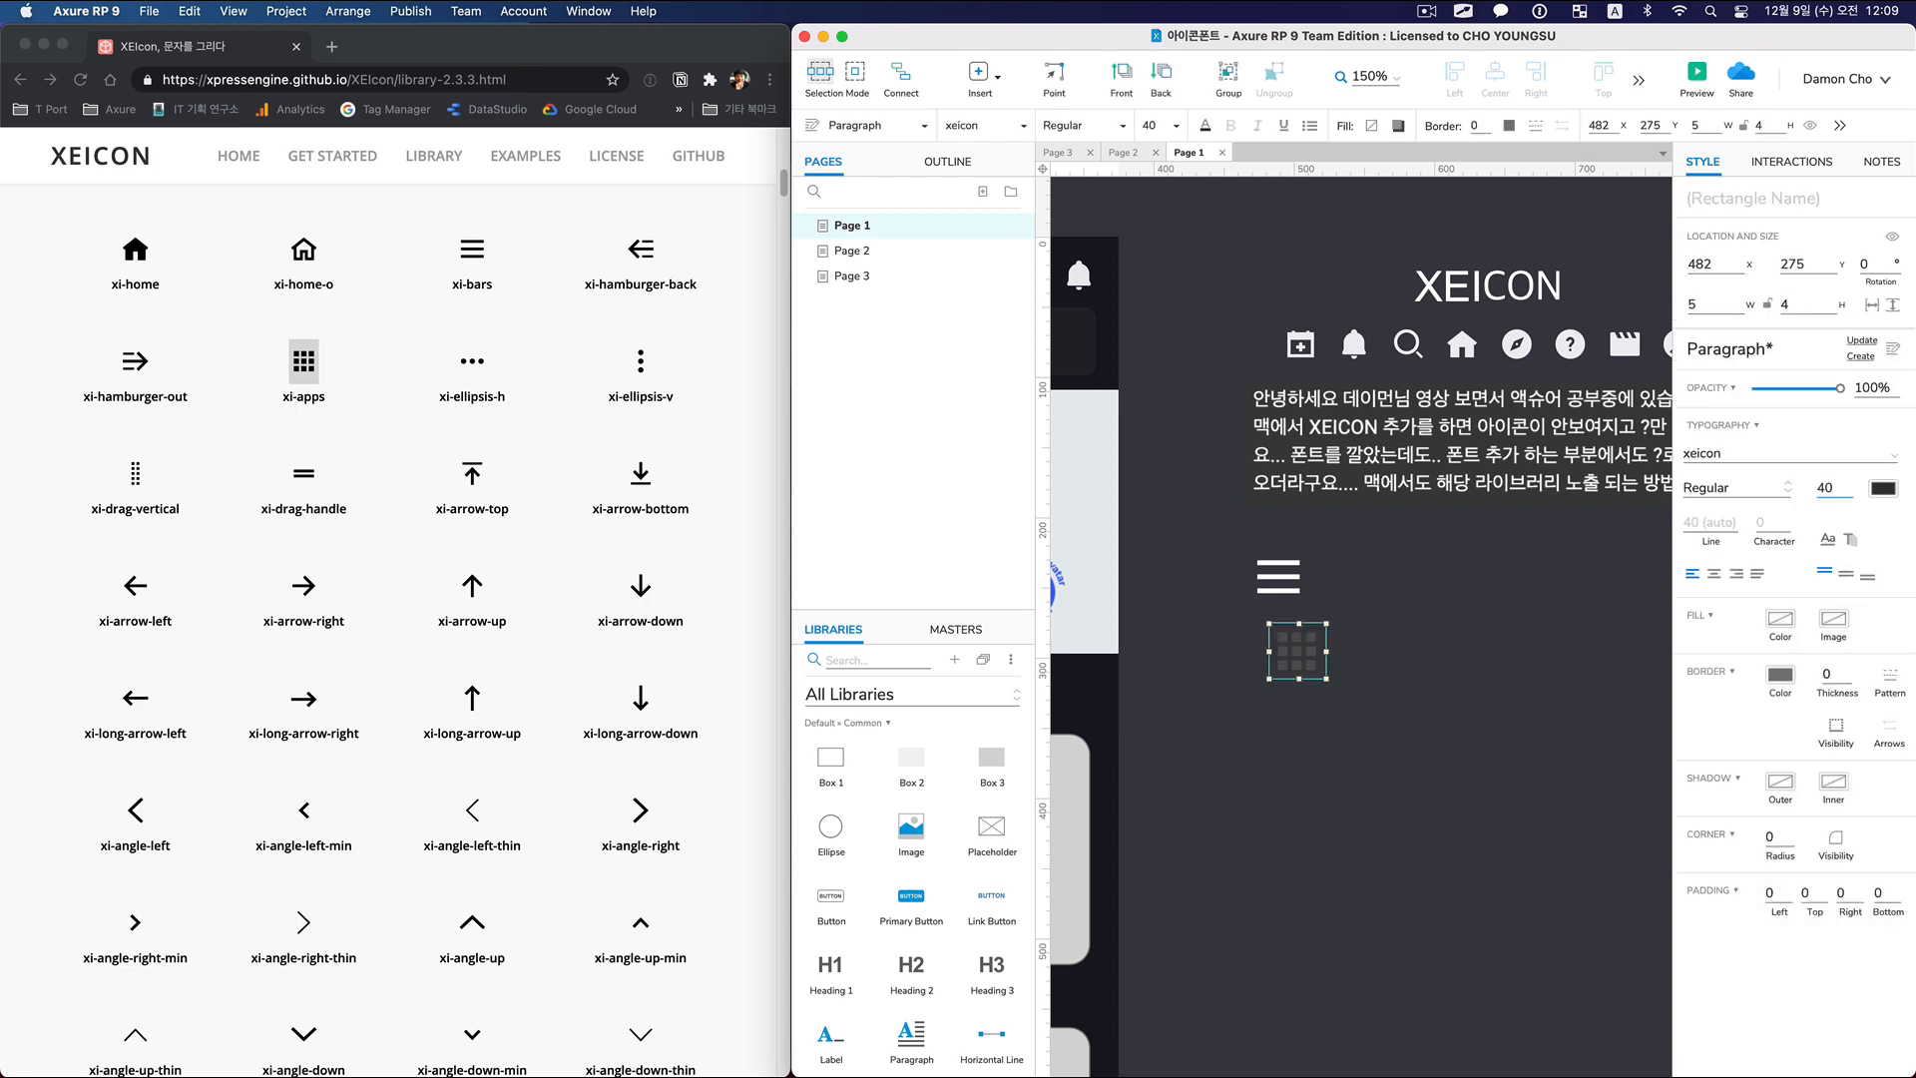
Colour the apps icon white, #FFFFFF, and align it under the bars icon at x 469, y 273.
{"action": "left_click", "coordinate": [1883, 488]}
{"action": "left_click", "coordinate": [1894, 603]}
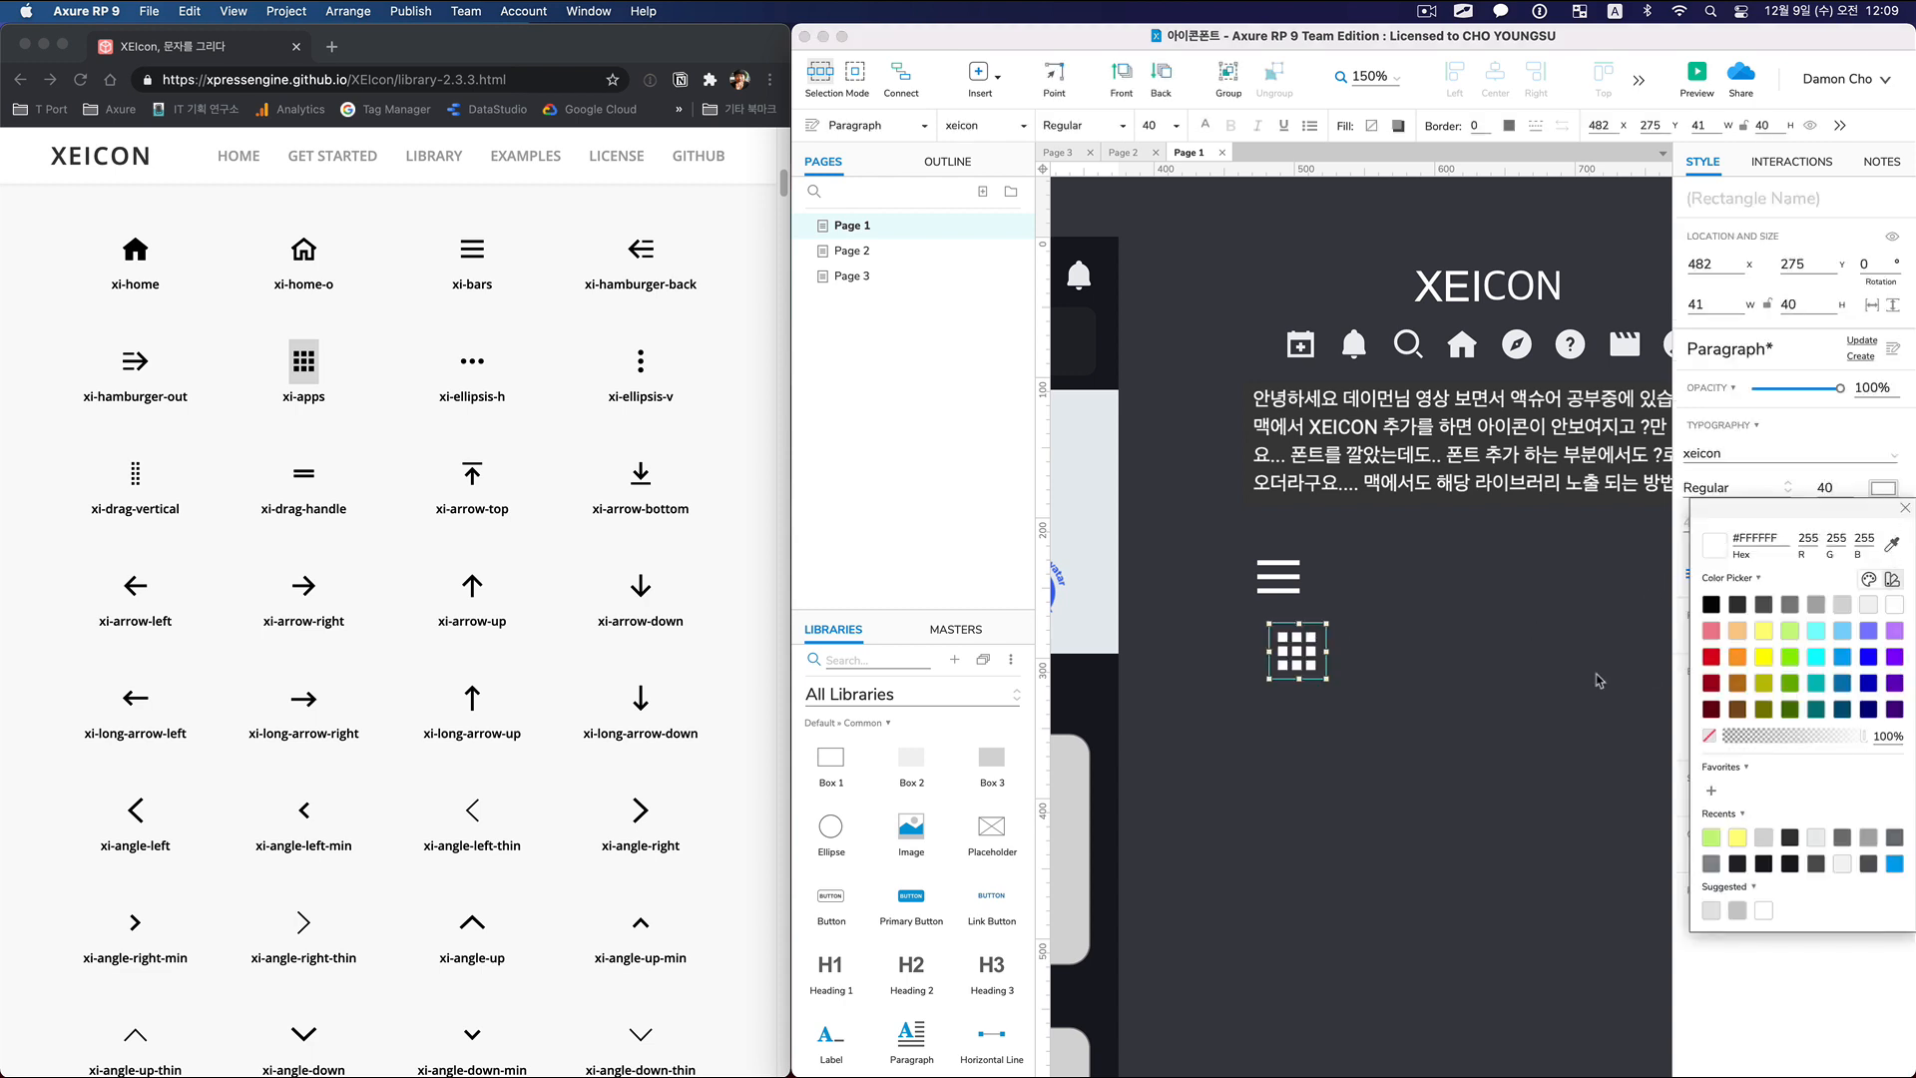
{"action": "left_click", "coordinate": [1599, 681]}
{"action": "left_click_drag", "start_coordinate": [1297, 654], "coordinate": [1278, 650]}
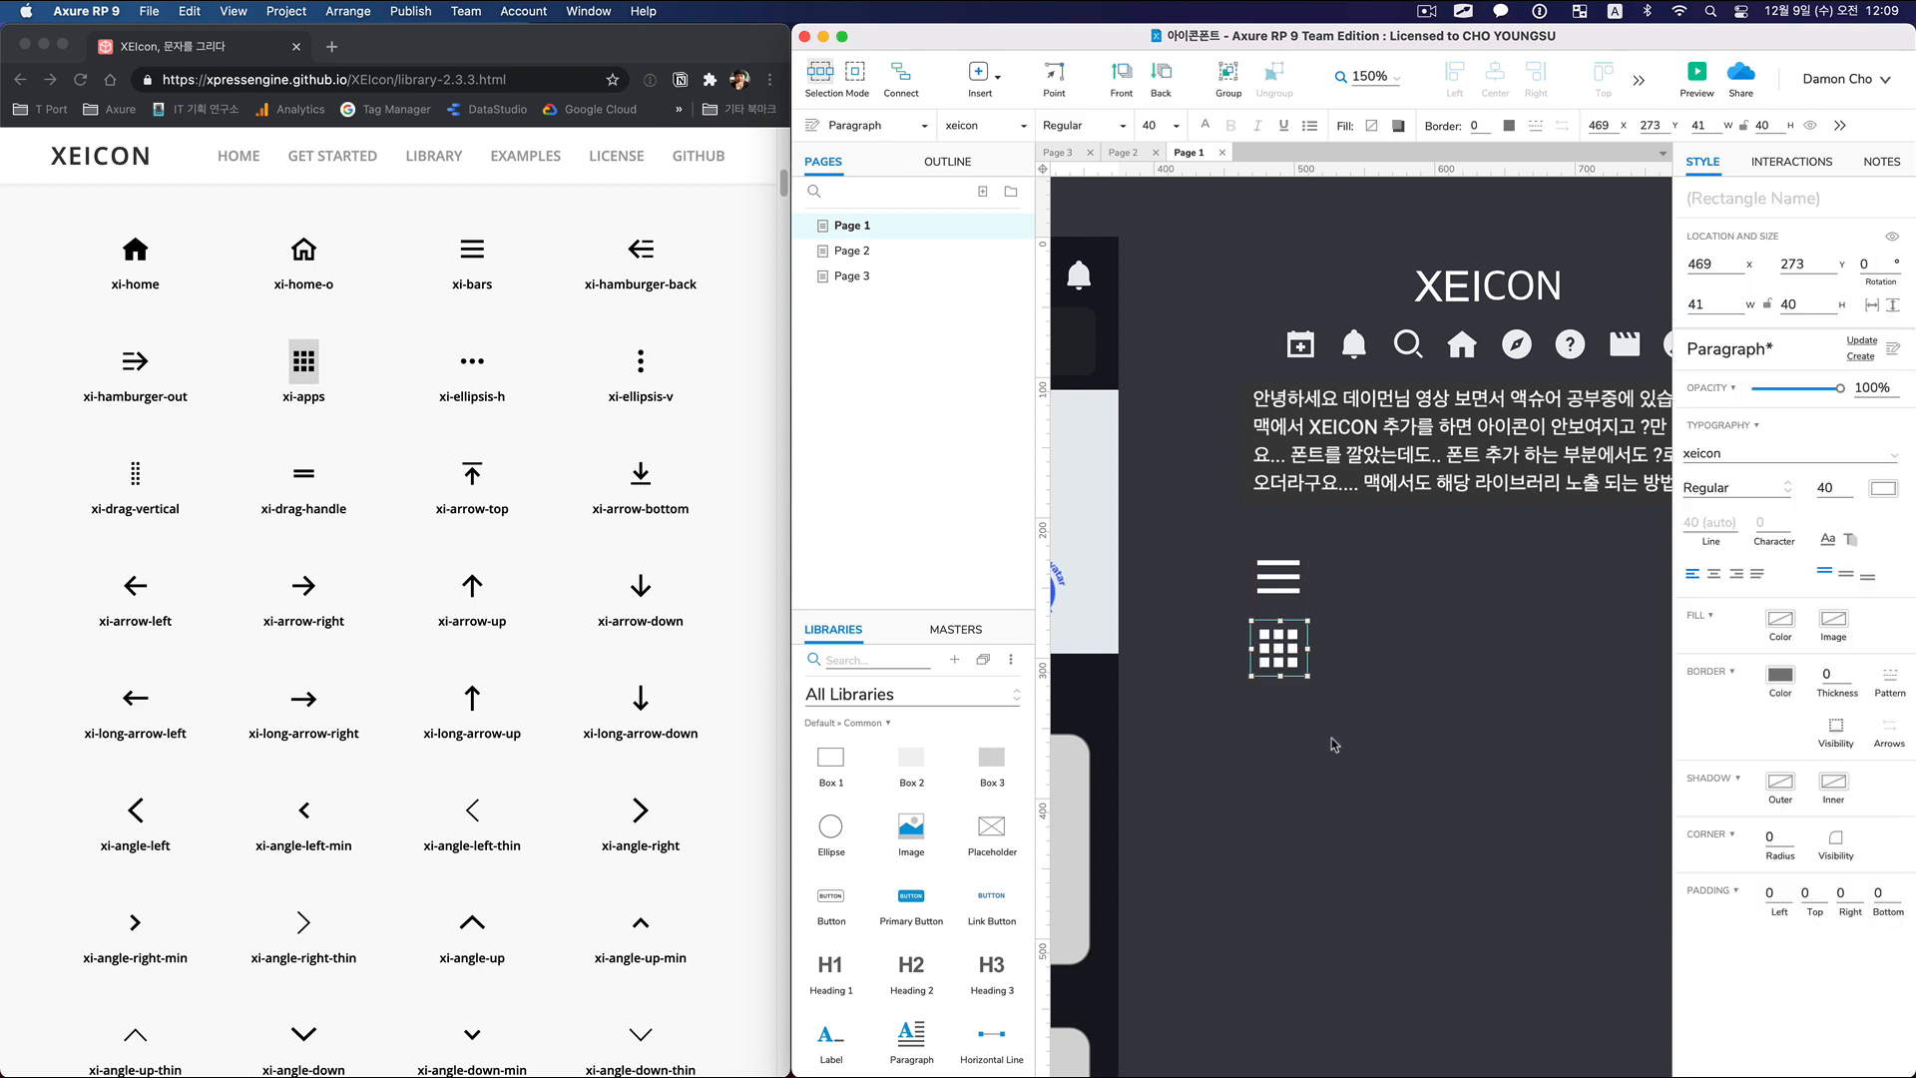
{"action": "left_click", "coordinate": [1331, 739]}
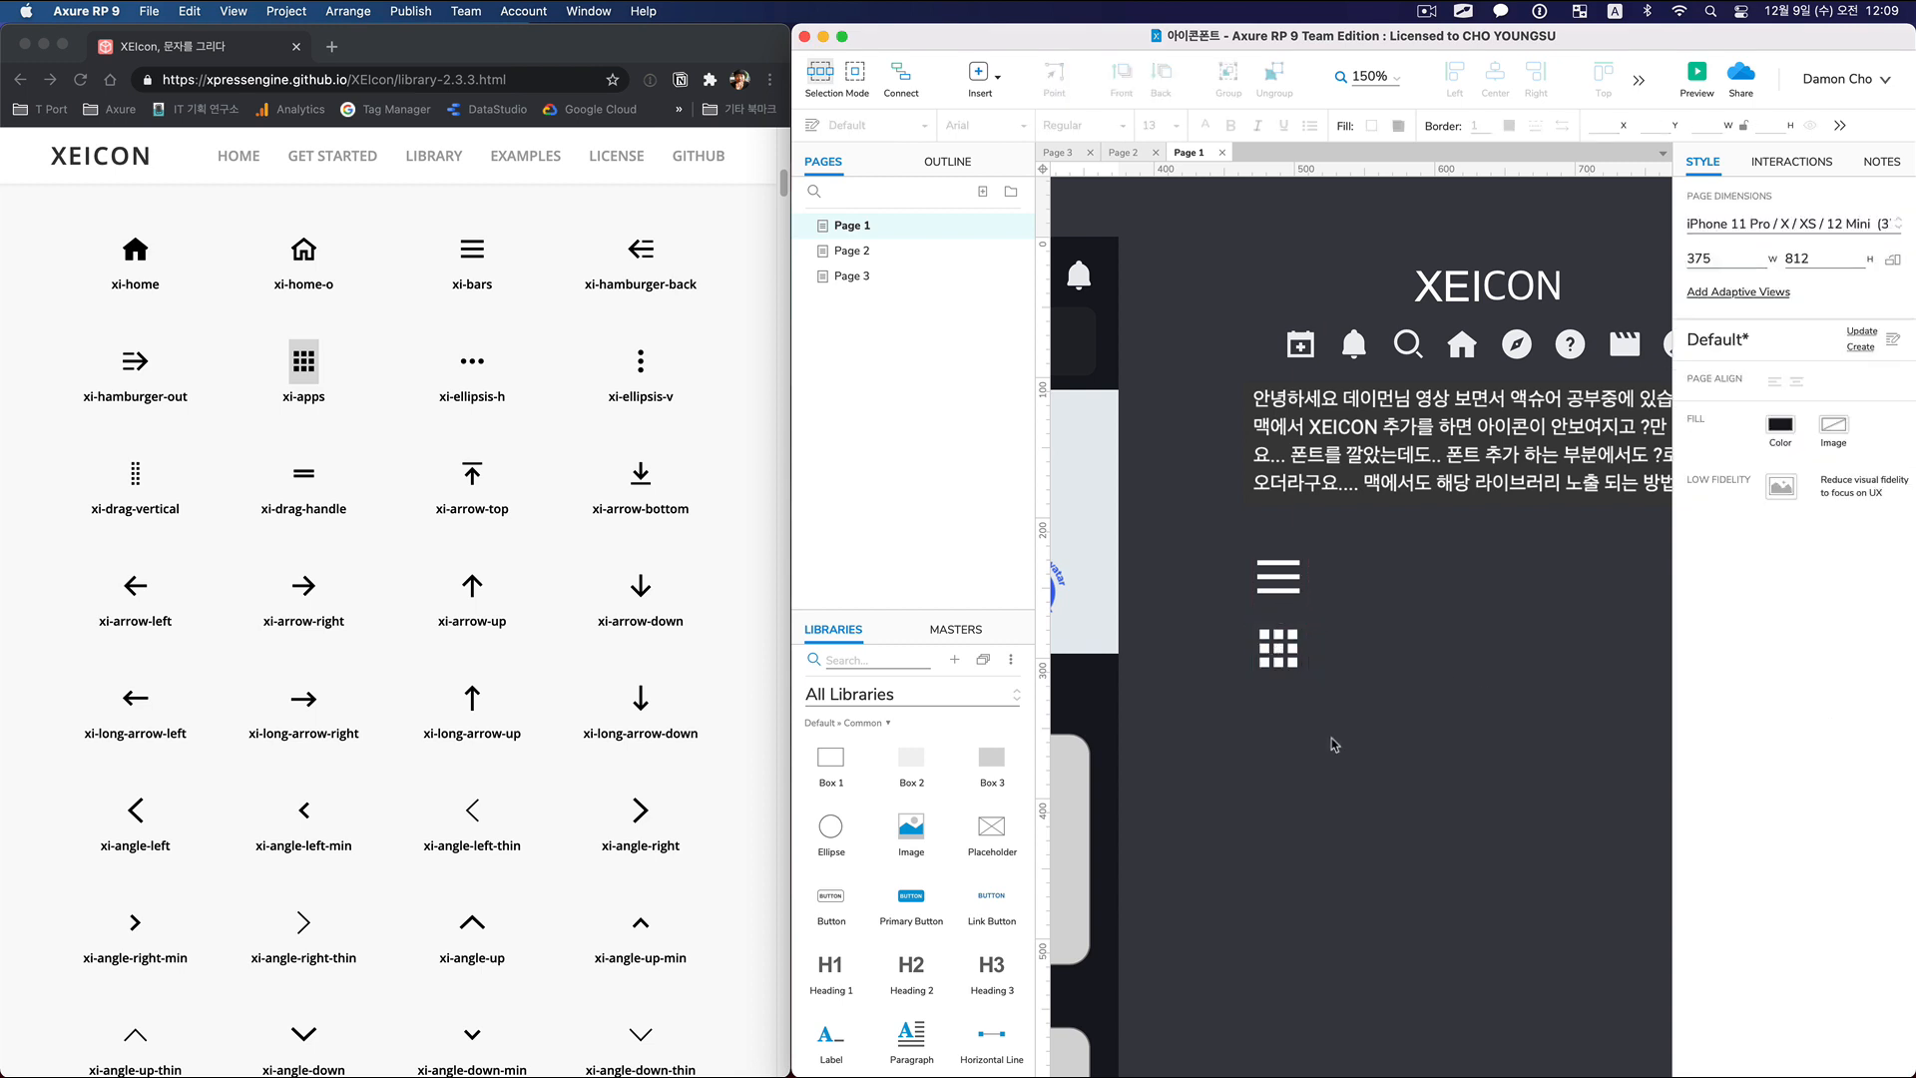
Add the text "메뉴" directly after the bars icon inside the same text box.
{"action": "left_click", "coordinate": [1287, 590]}
{"action": "left_click", "coordinate": [1332, 591]}
{"action": "left_click", "coordinate": [1280, 591]}
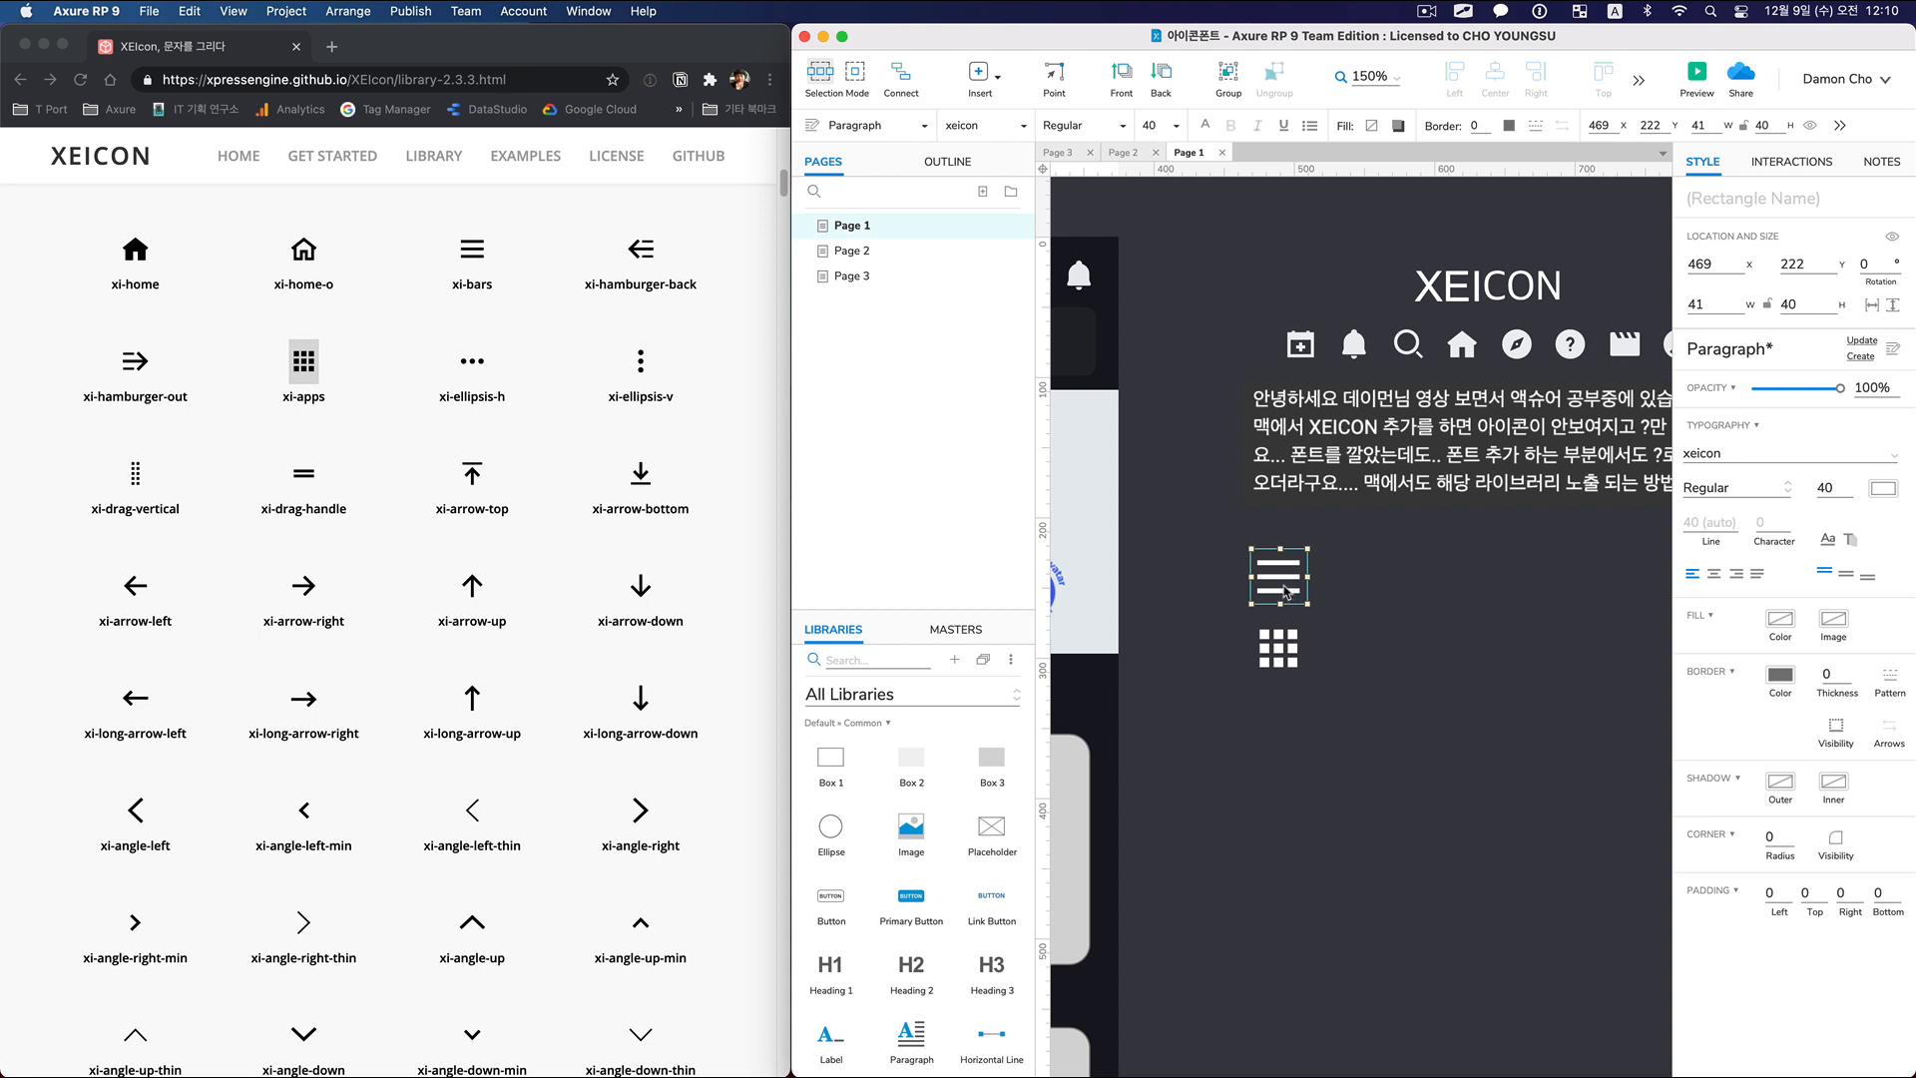
{"action": "double_click", "coordinate": [1283, 588]}
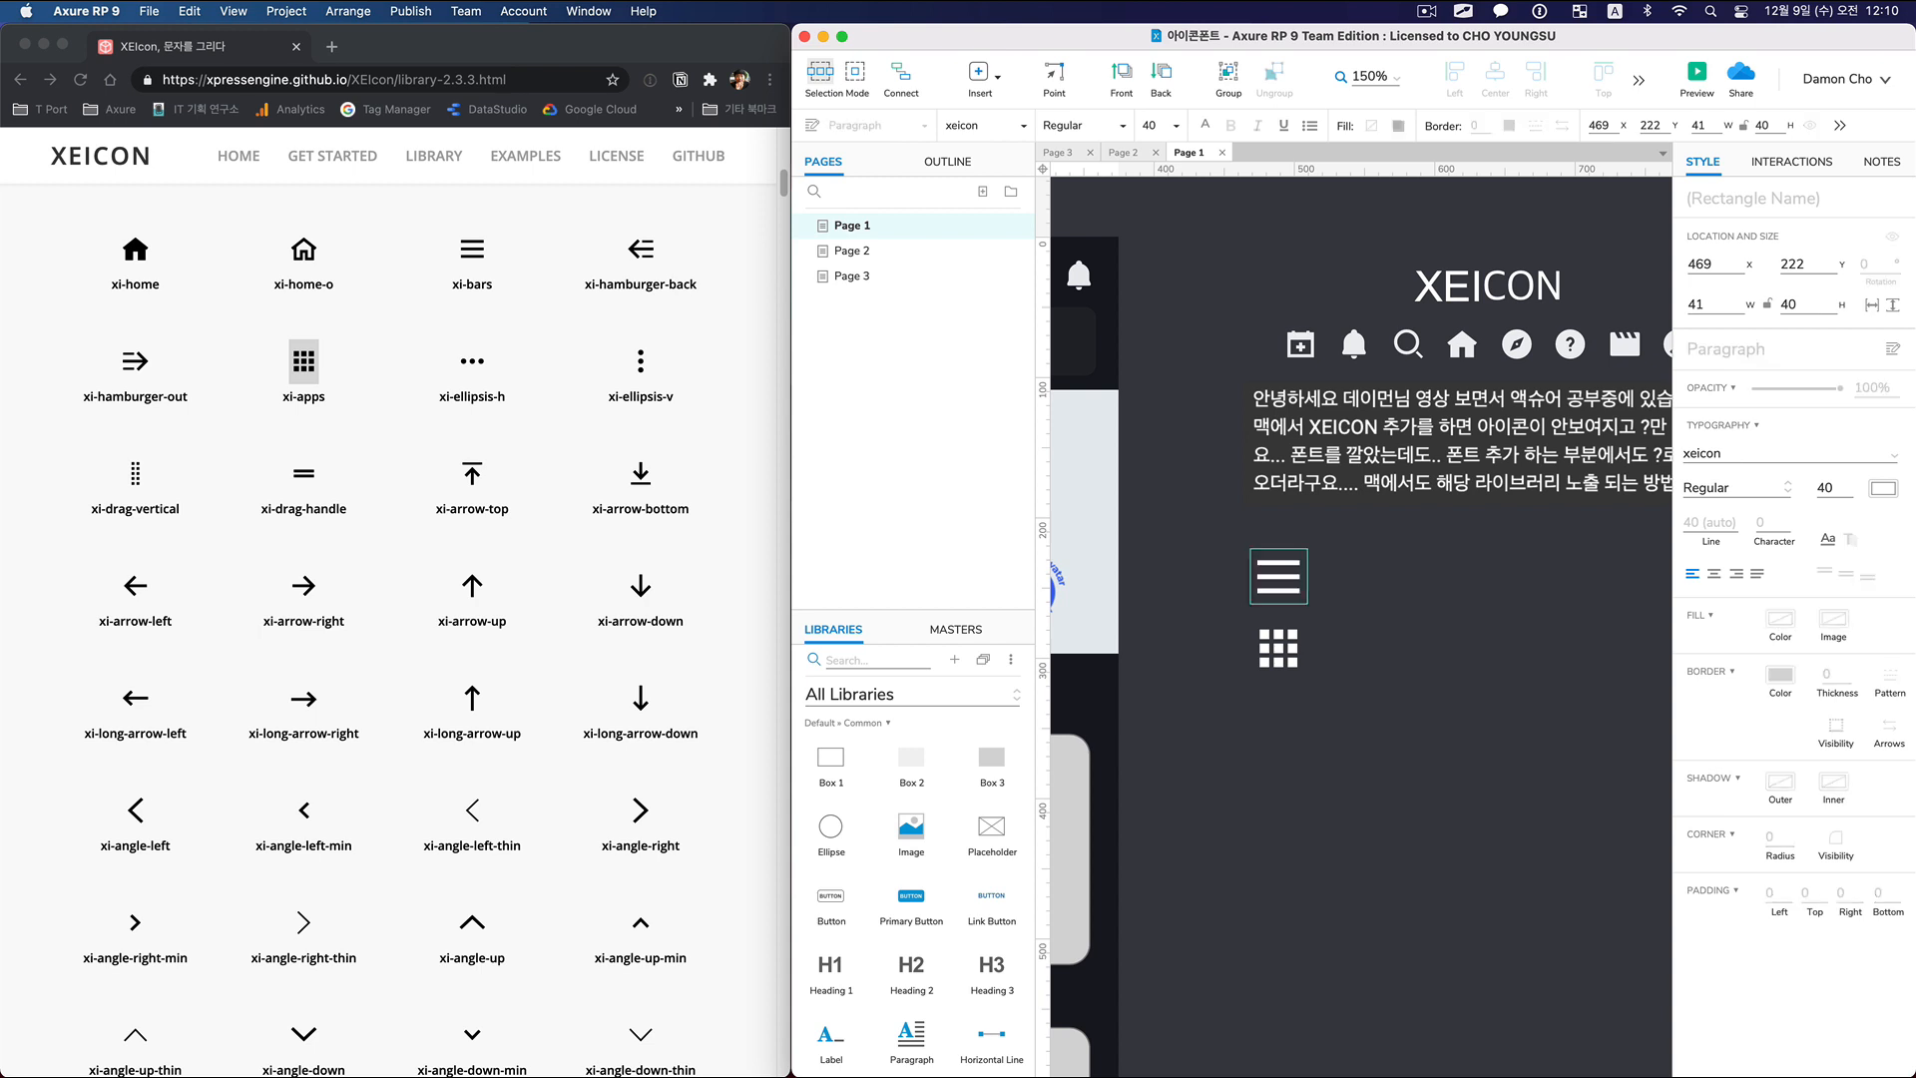
{"action": "type", "text": "ap"}
{"action": "key", "text": "ctrl+space"}
{"action": "key", "text": "BackSpace"}
{"action": "key", "text": "BackSpace"}
{"action": "type", "text": "메뉴"}
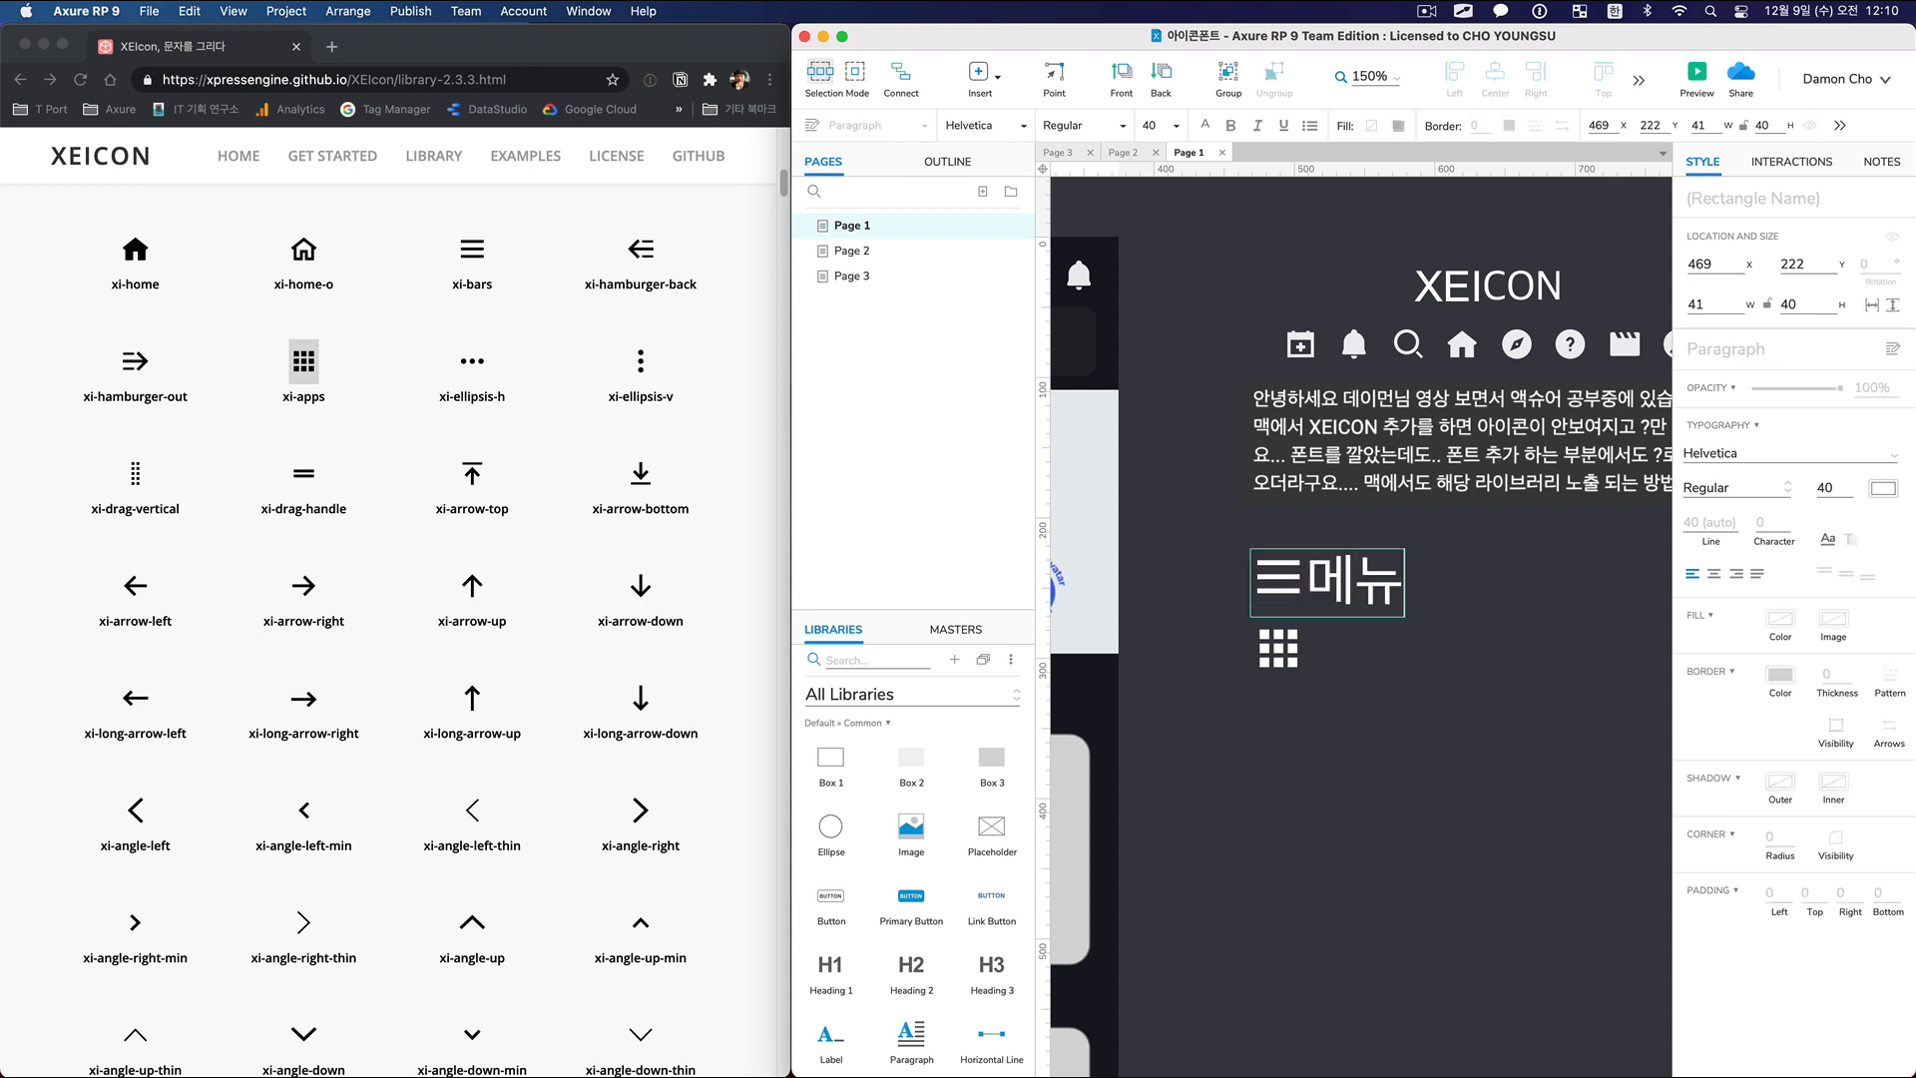
Add the text "앱목록" directly after the apps icon in its text box and move that box down to x 469, y 285.
{"action": "left_click", "coordinate": [1331, 721]}
{"action": "left_click", "coordinate": [1280, 650]}
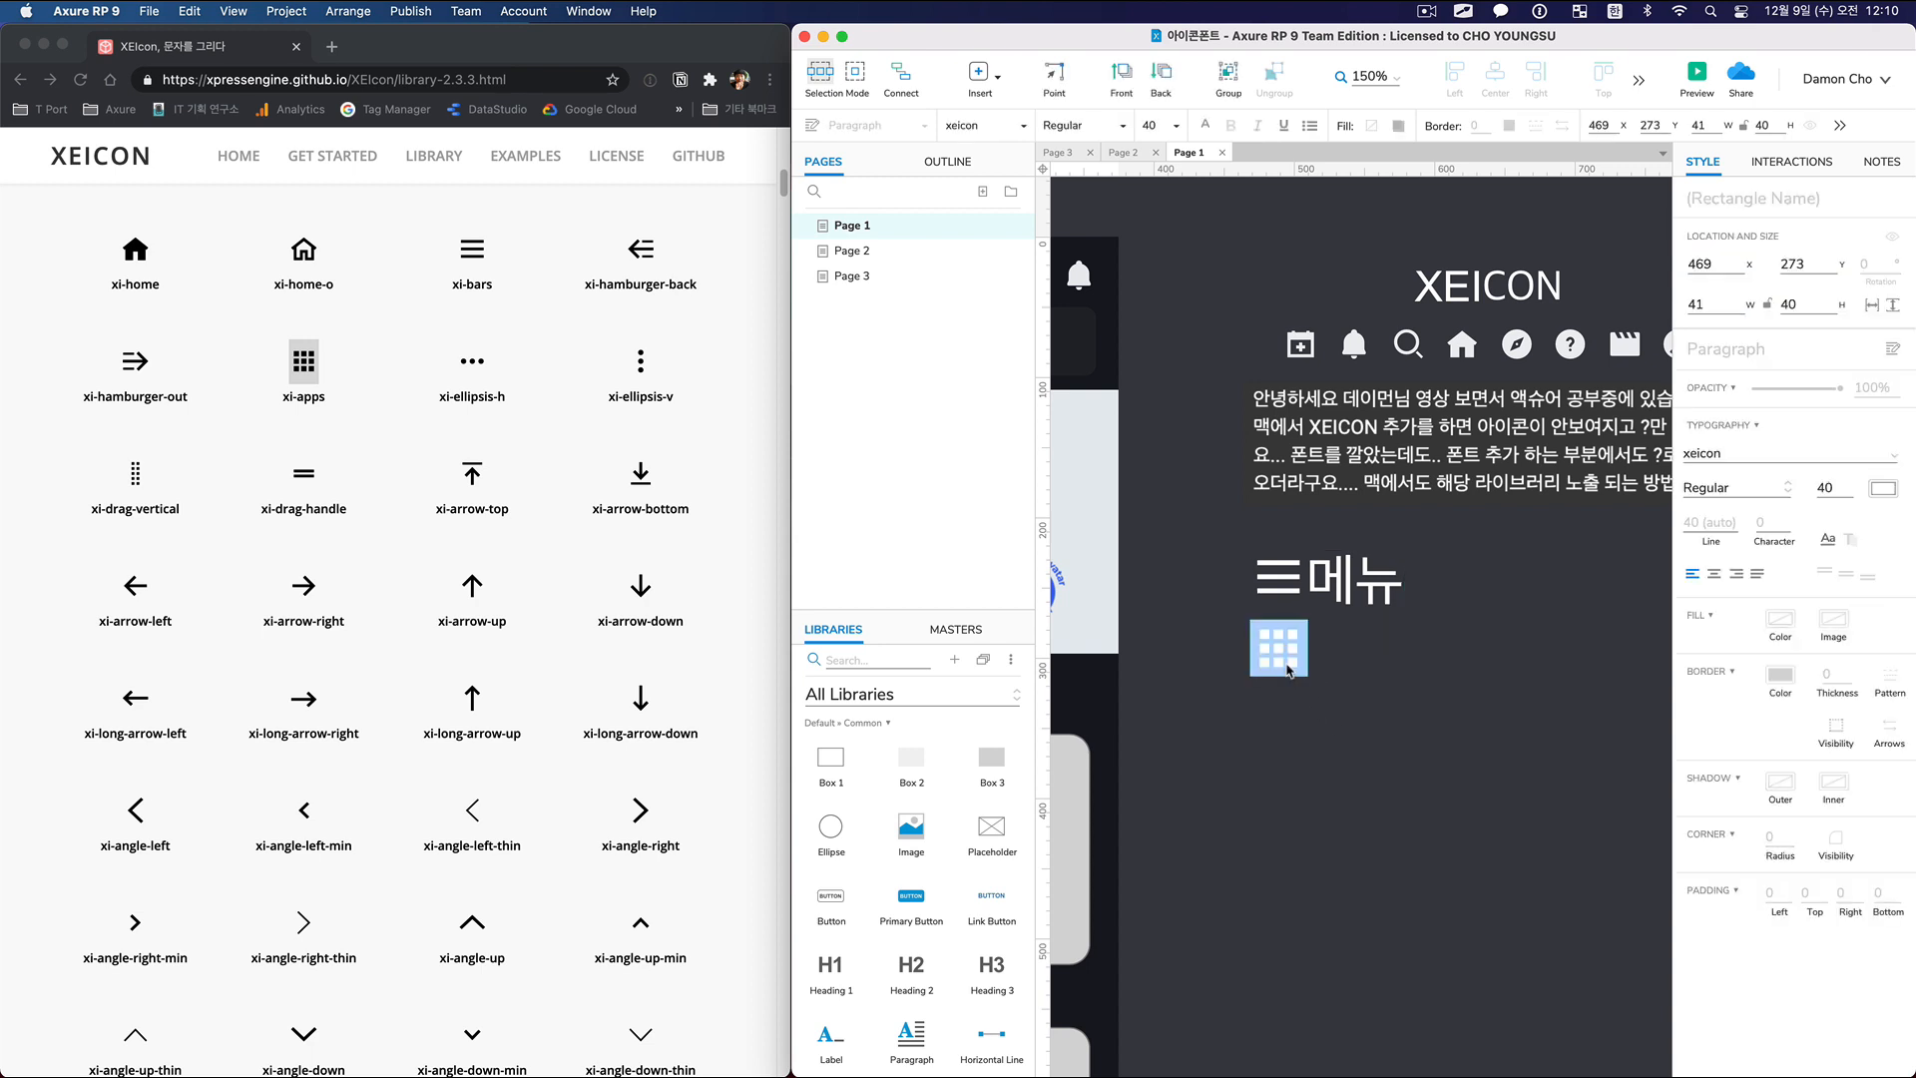
{"action": "type", "text": "앱목록"}
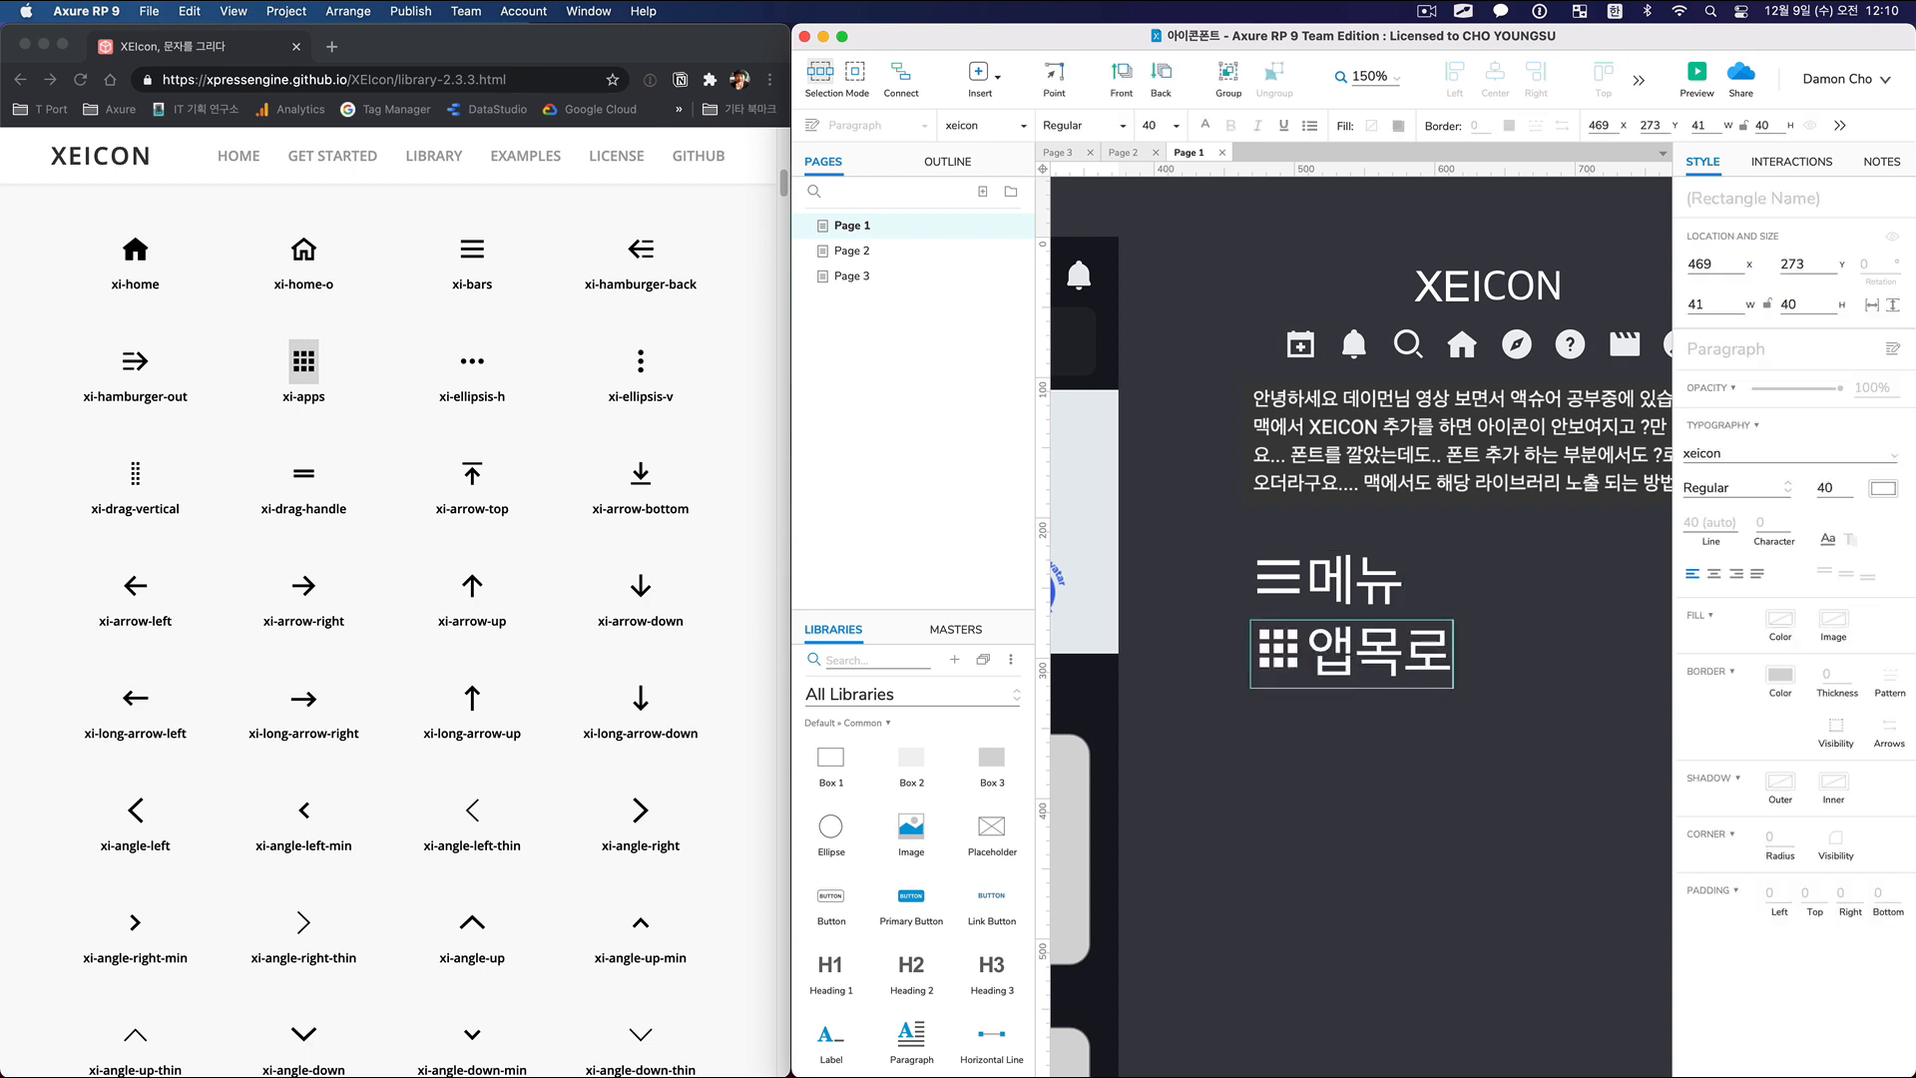
{"action": "left_click", "coordinate": [1315, 746]}
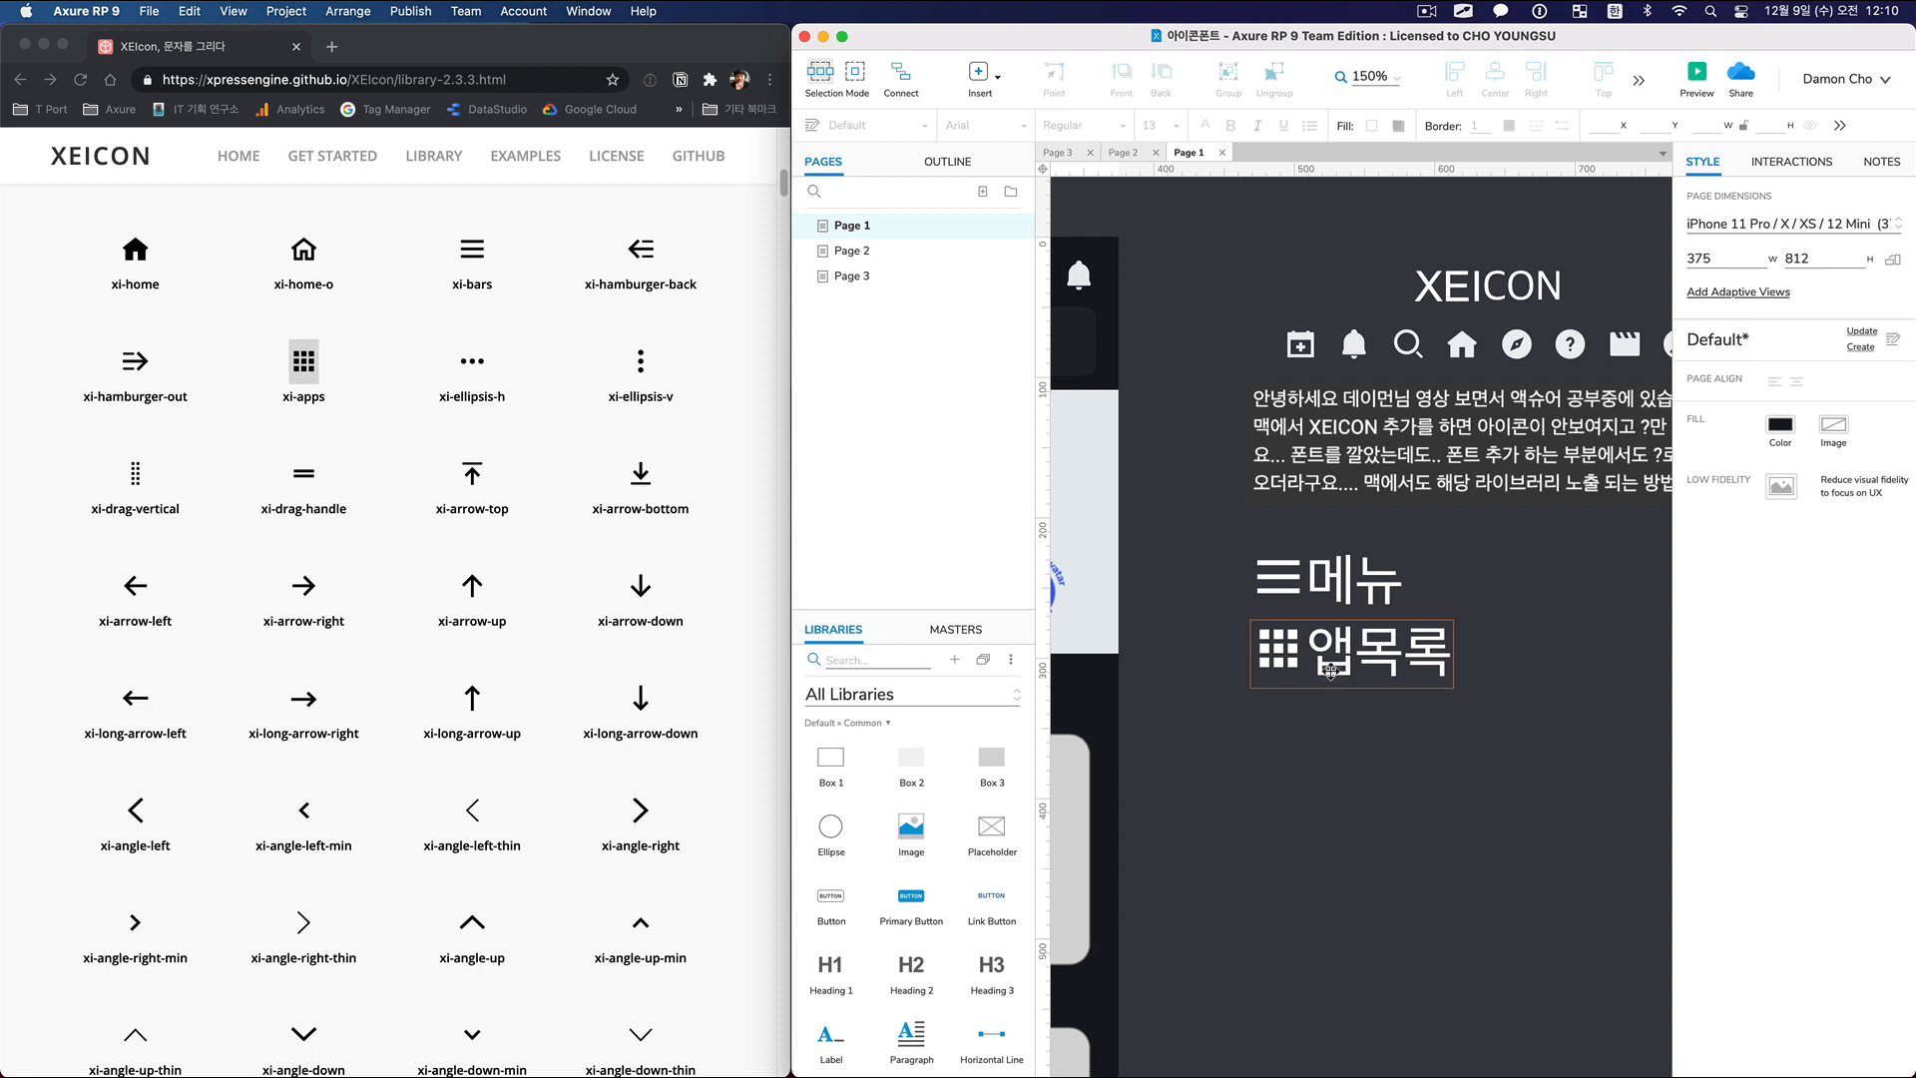
{"action": "left_click", "coordinate": [1332, 597]}
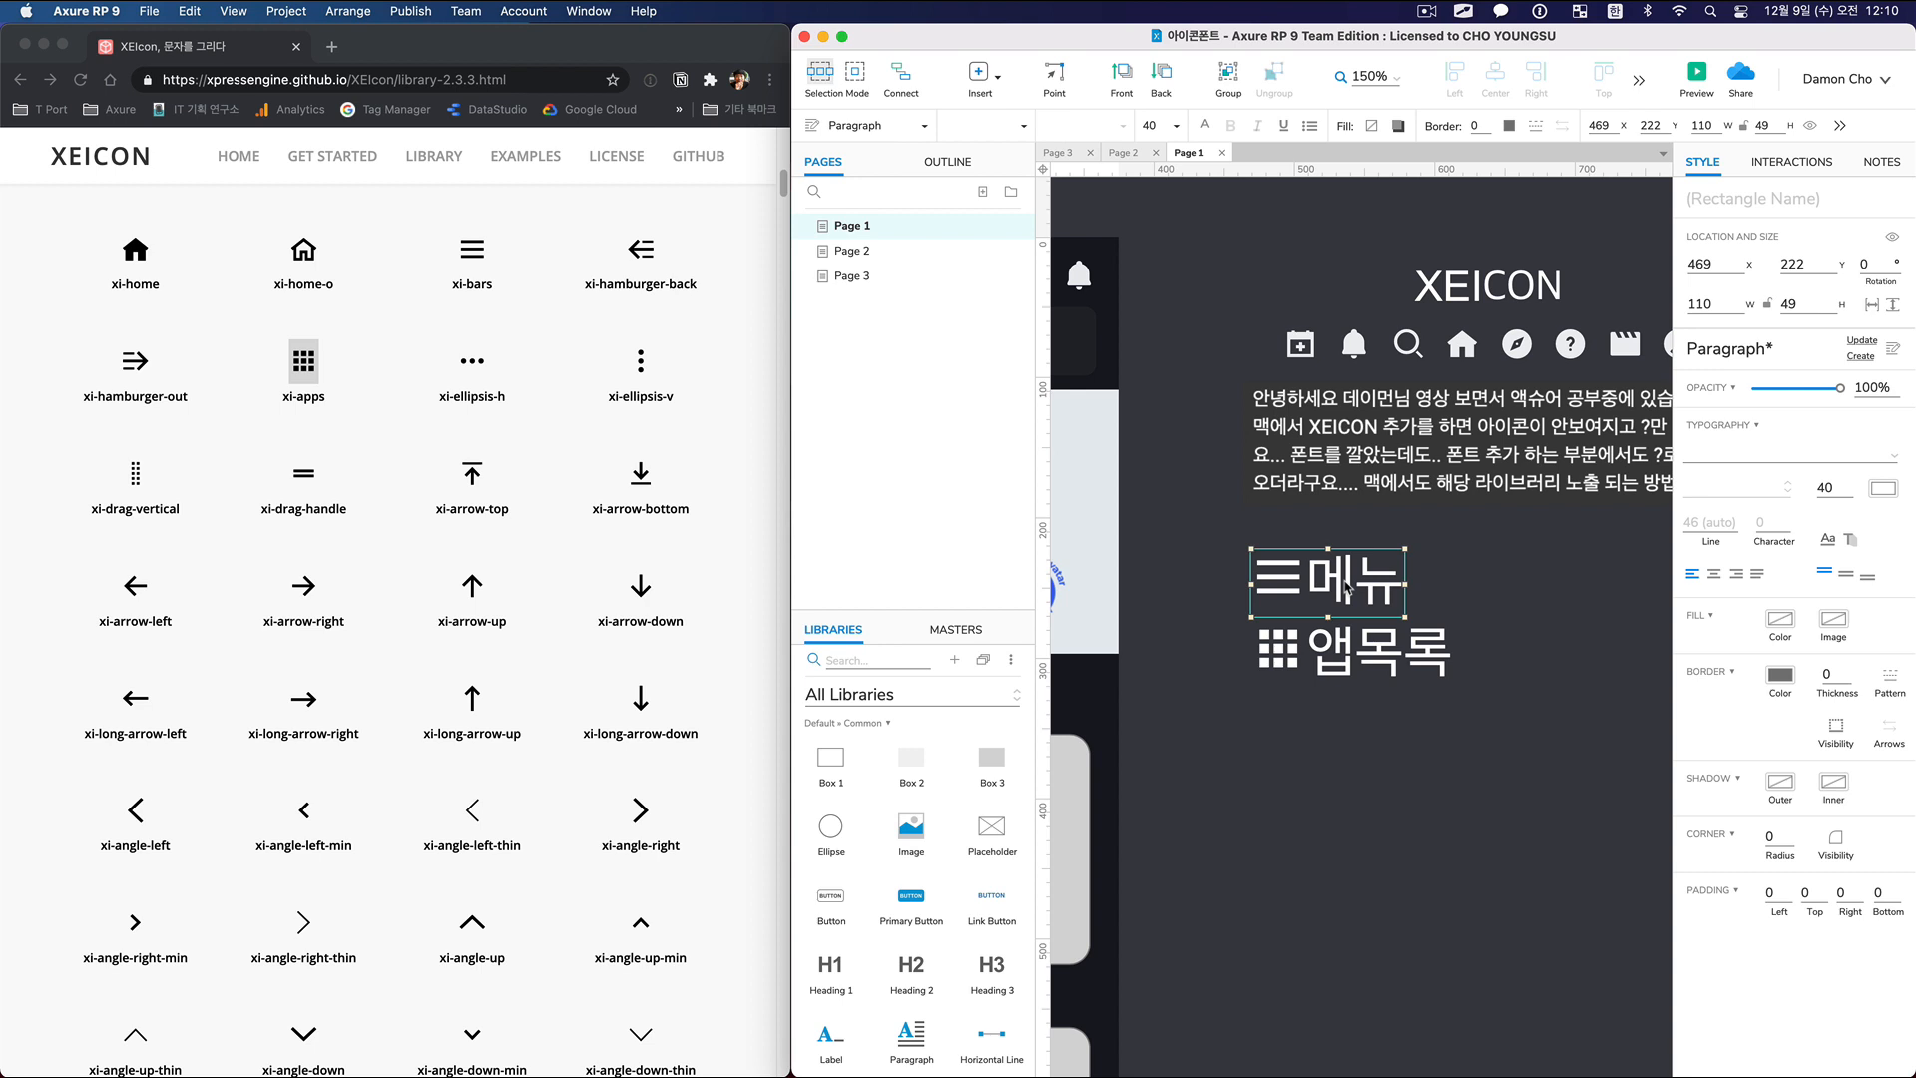
{"action": "left_click_drag", "start_coordinate": [1341, 653], "coordinate": [1290, 673]}
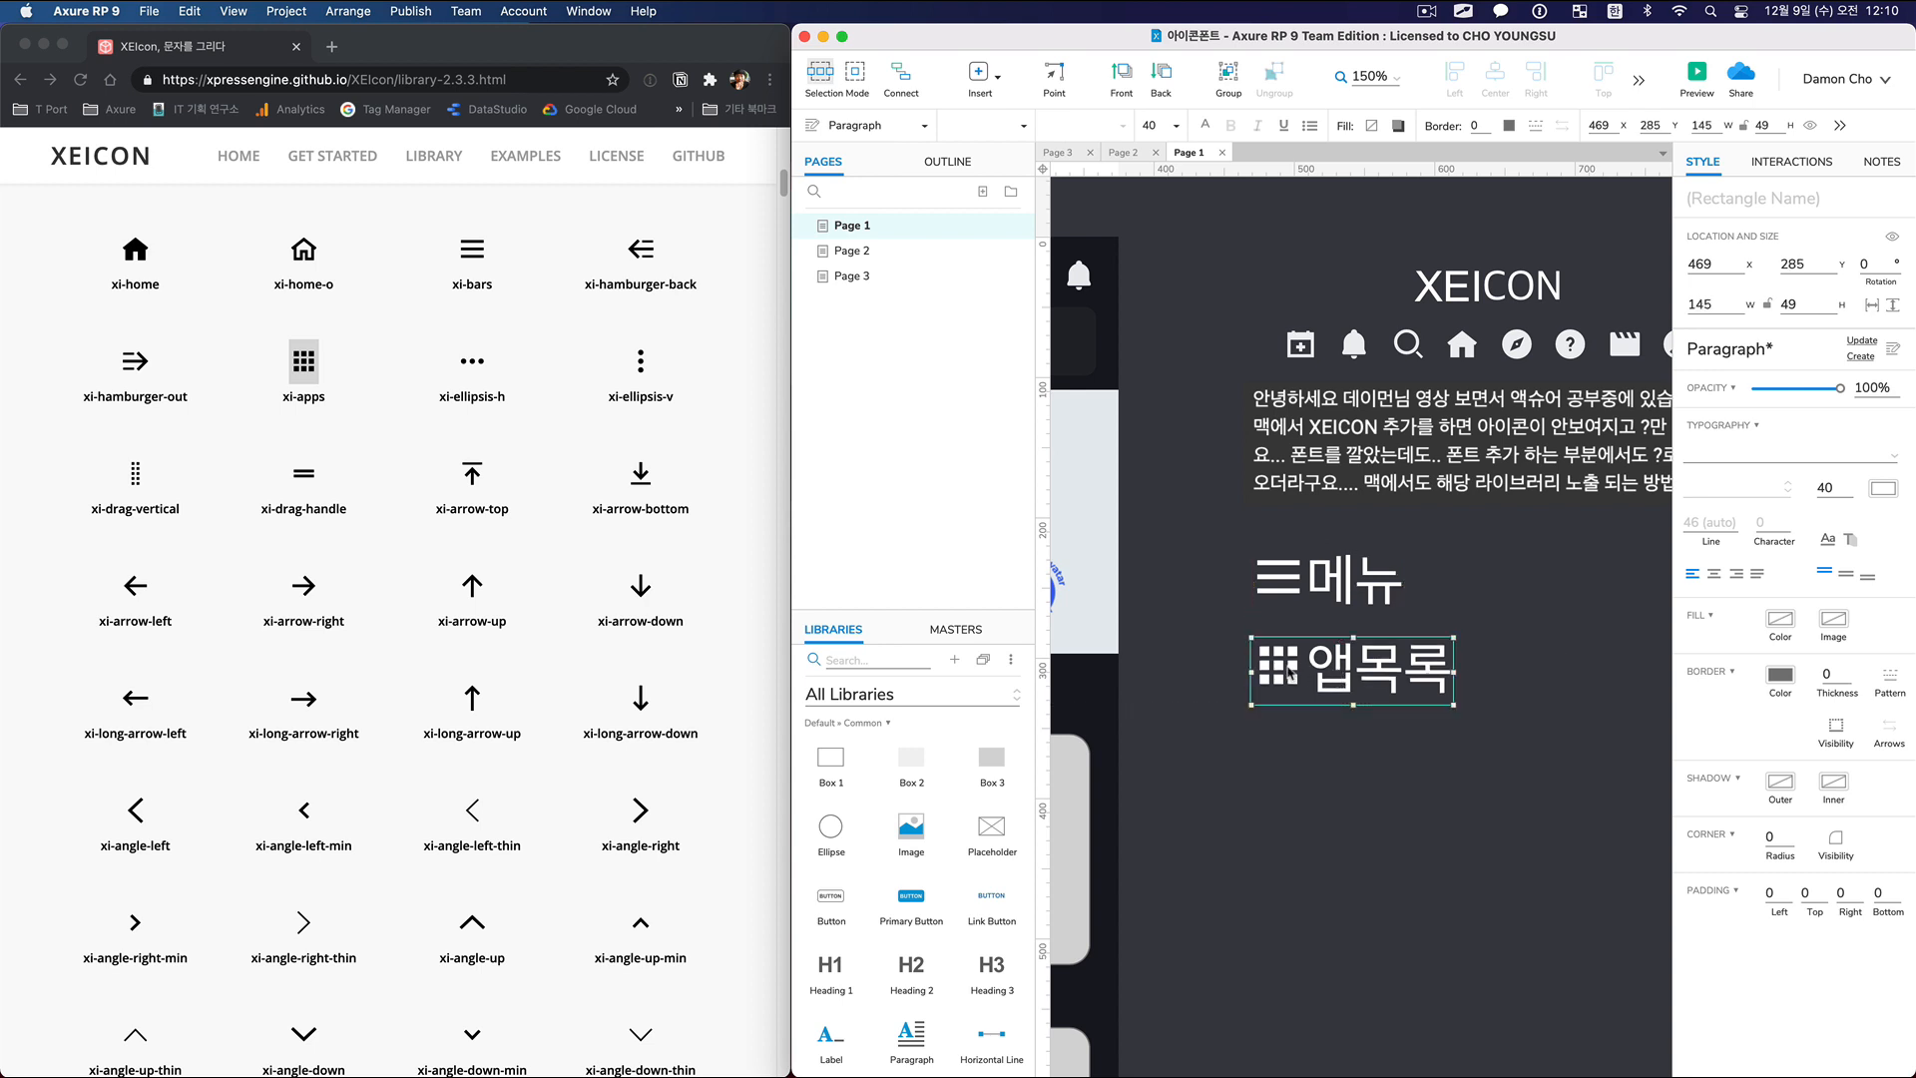
Set the font size of both the 메뉴 and 앱목록 text boxes to 30.
{"action": "left_click", "coordinate": [1328, 597]}
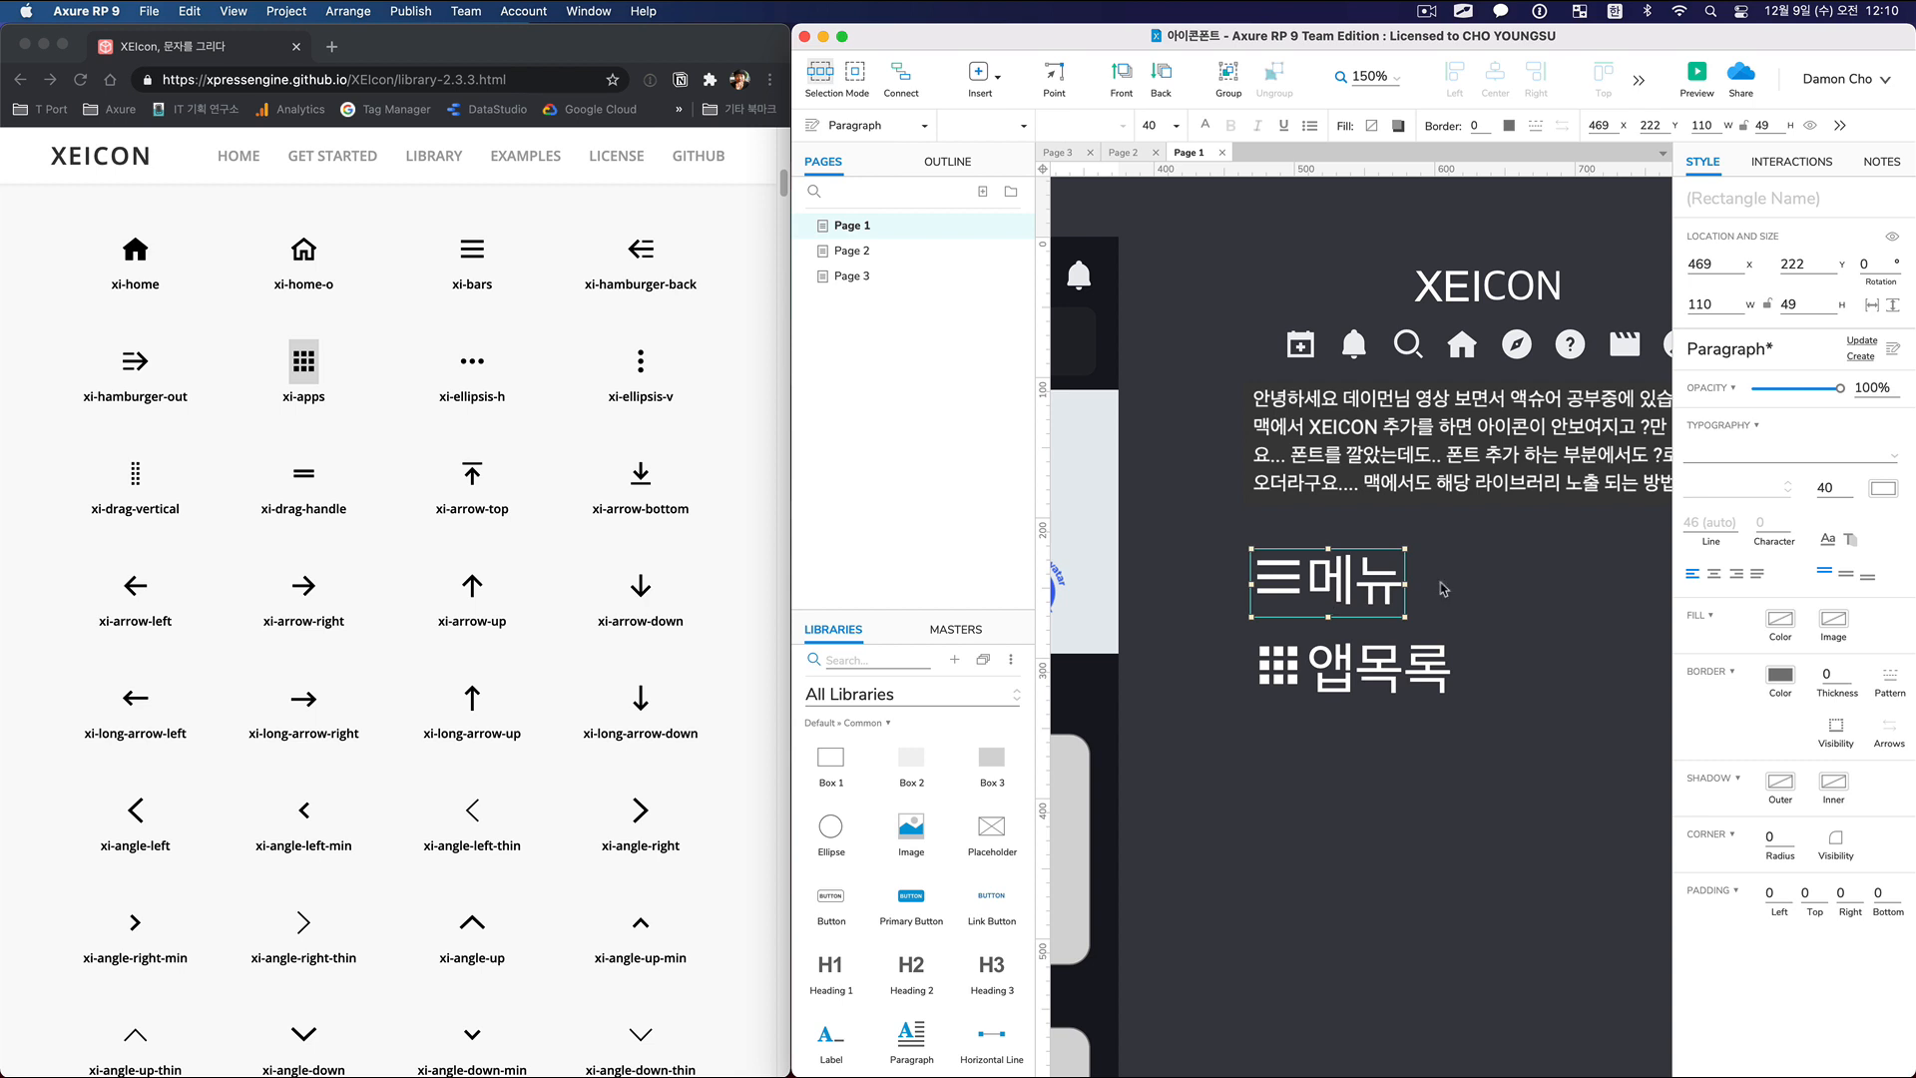
{"action": "left_click", "coordinate": [1825, 488]}
{"action": "type", "text": "30"}
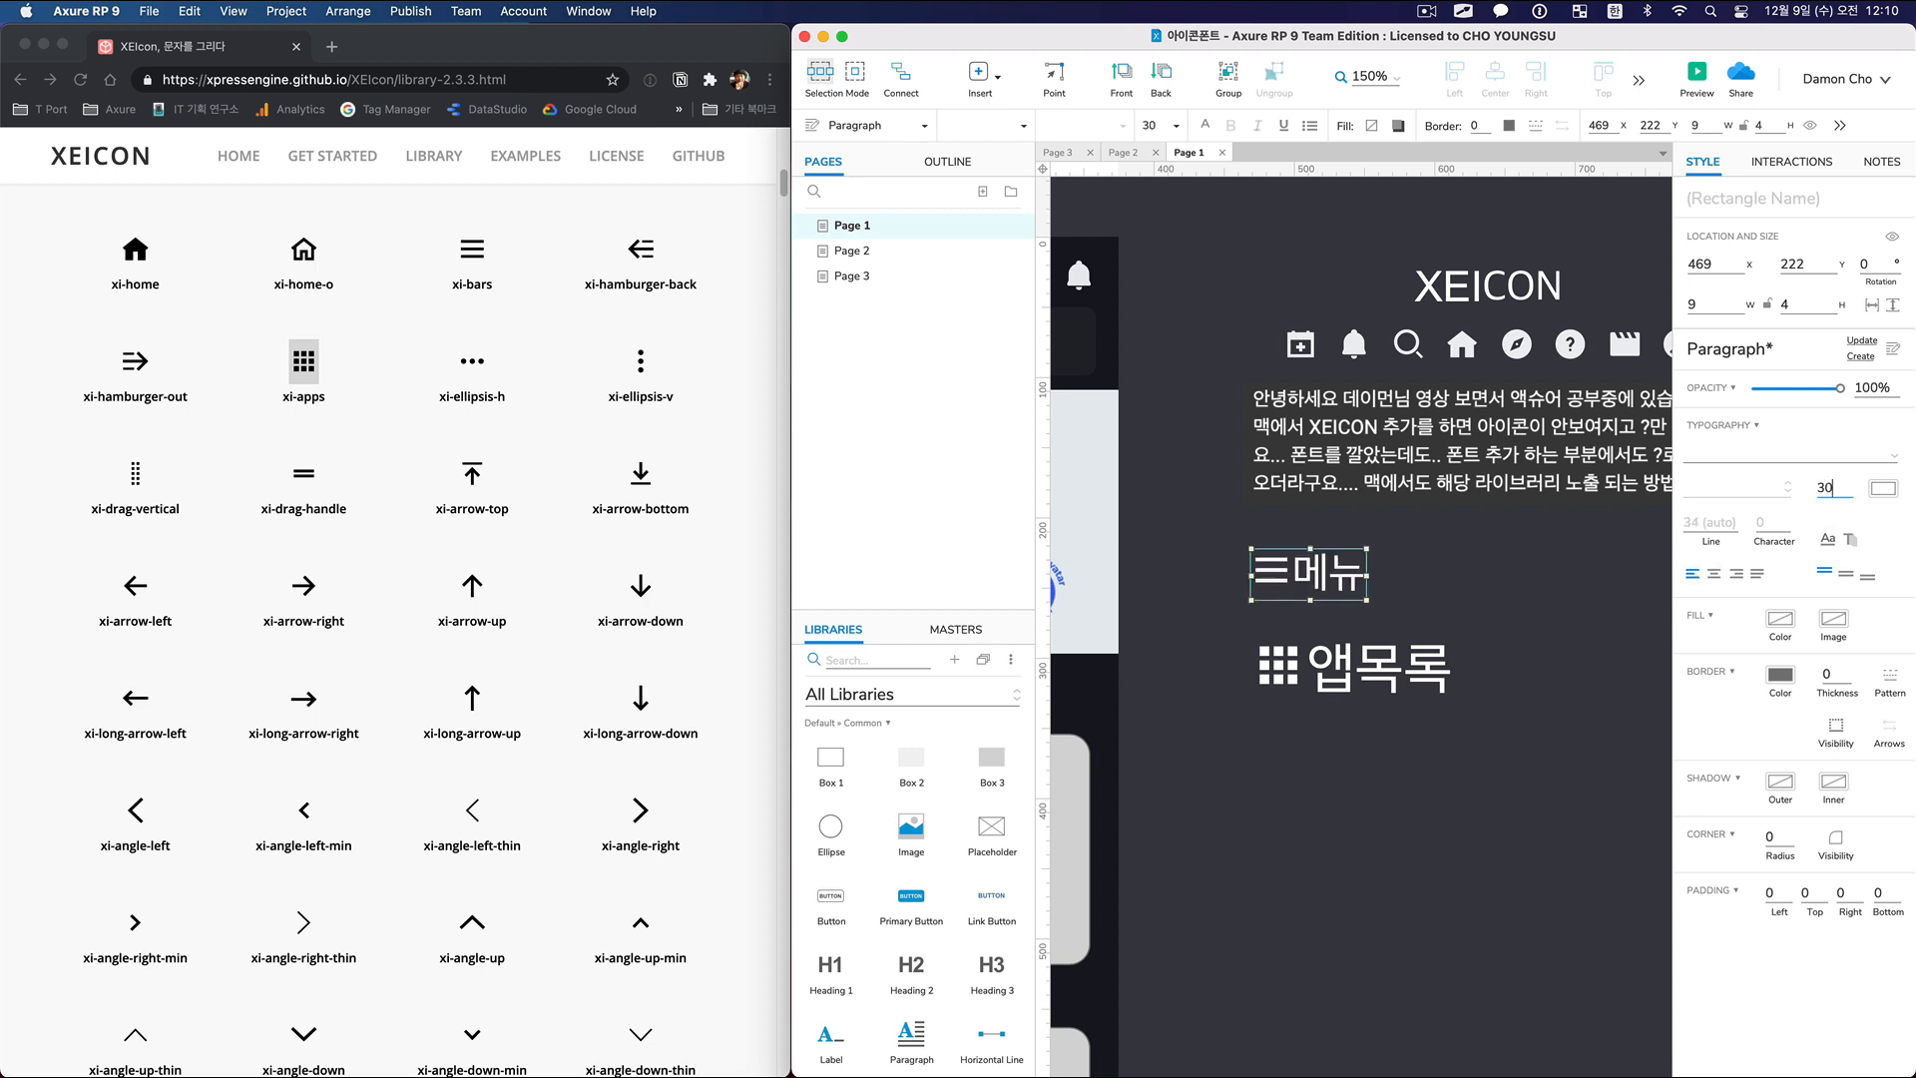
{"action": "left_click", "coordinate": [1416, 666]}
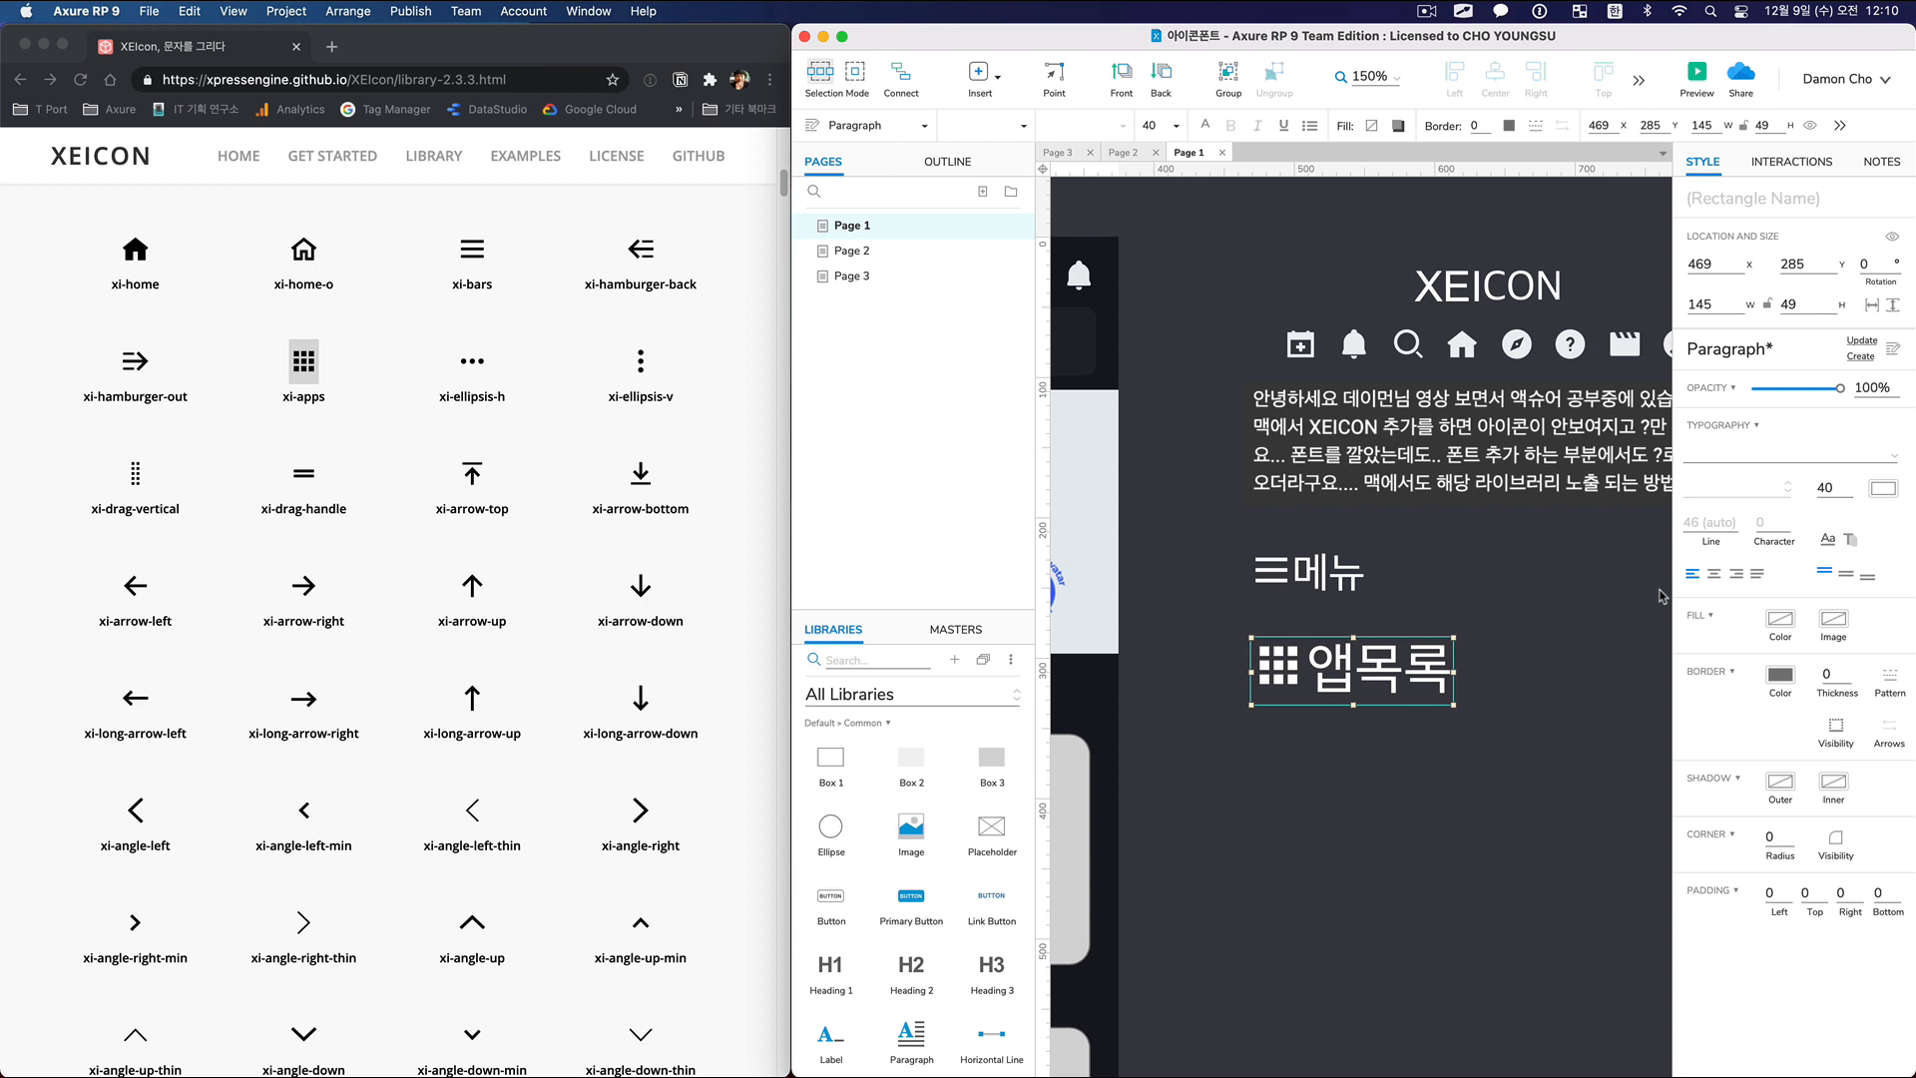
{"action": "left_click", "coordinate": [1826, 488]}
{"action": "type", "text": "30"}
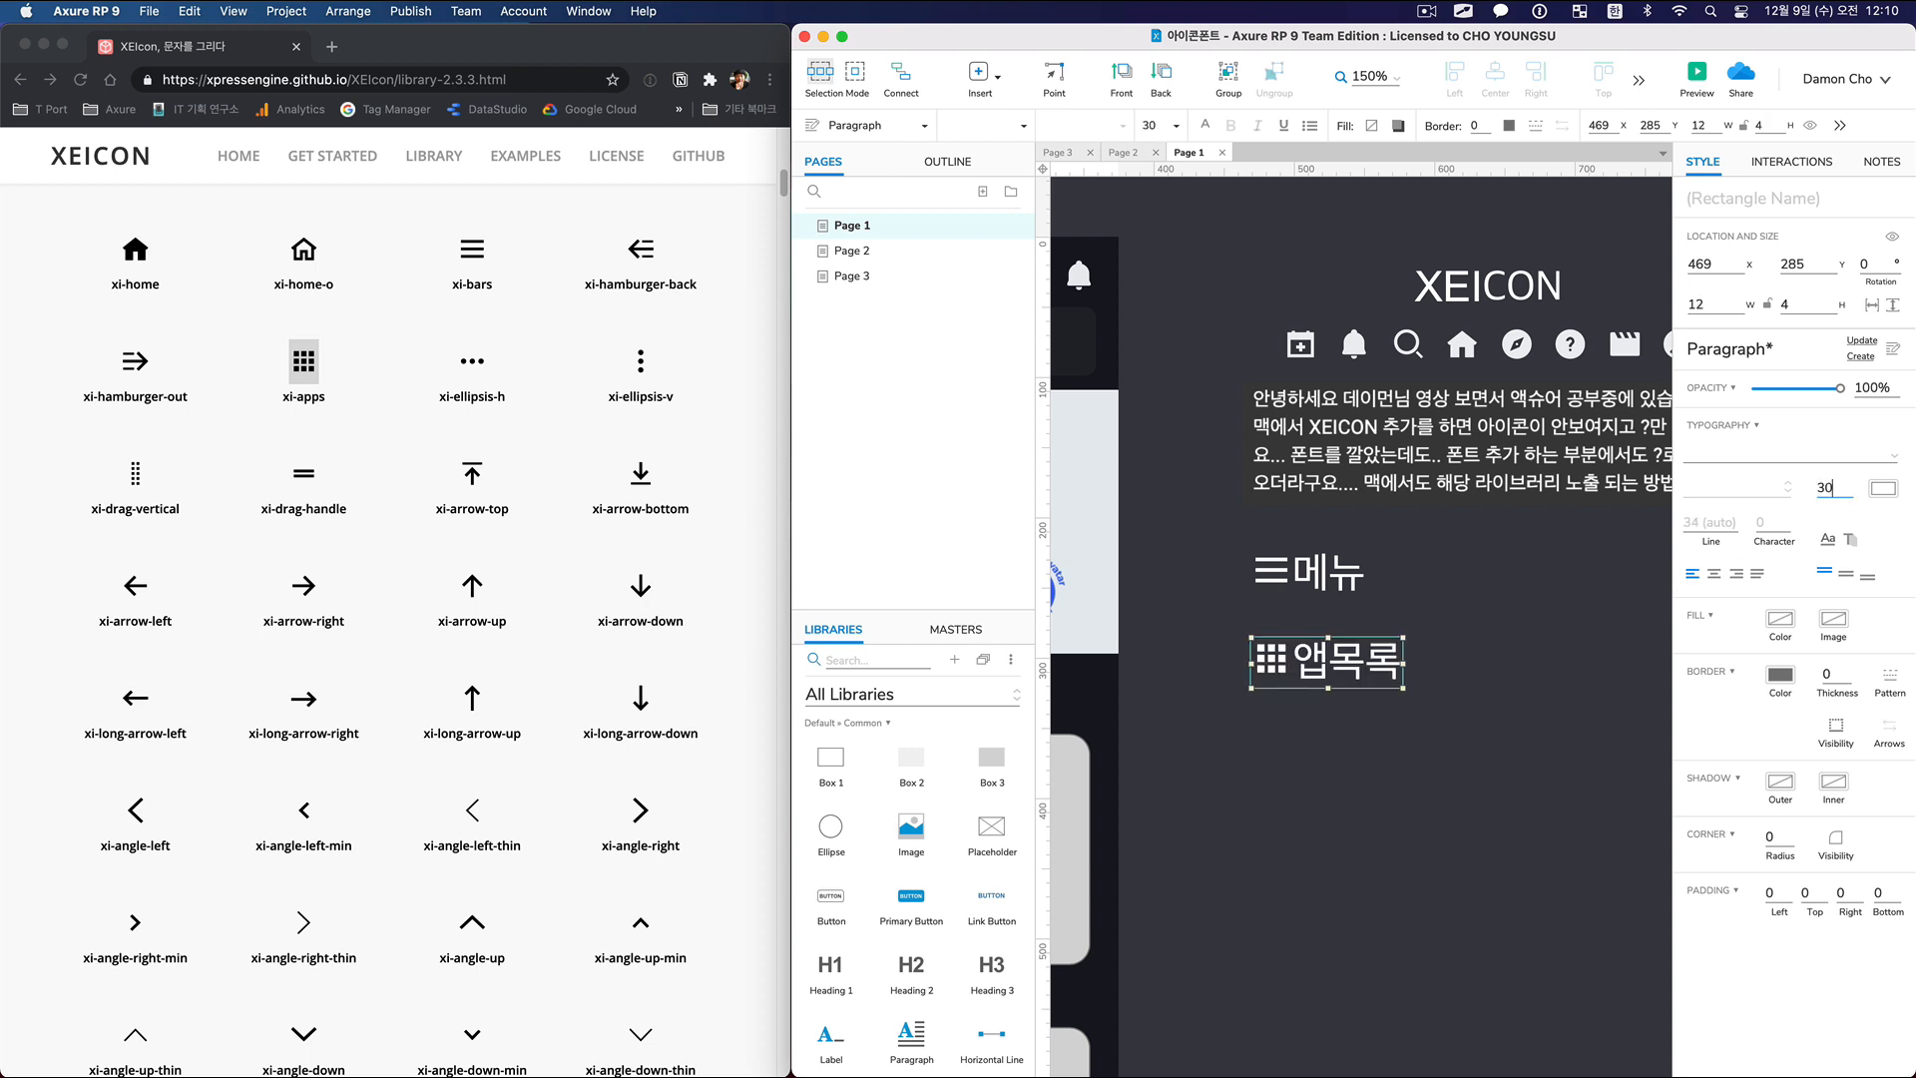
{"action": "left_click", "coordinate": [1460, 695]}
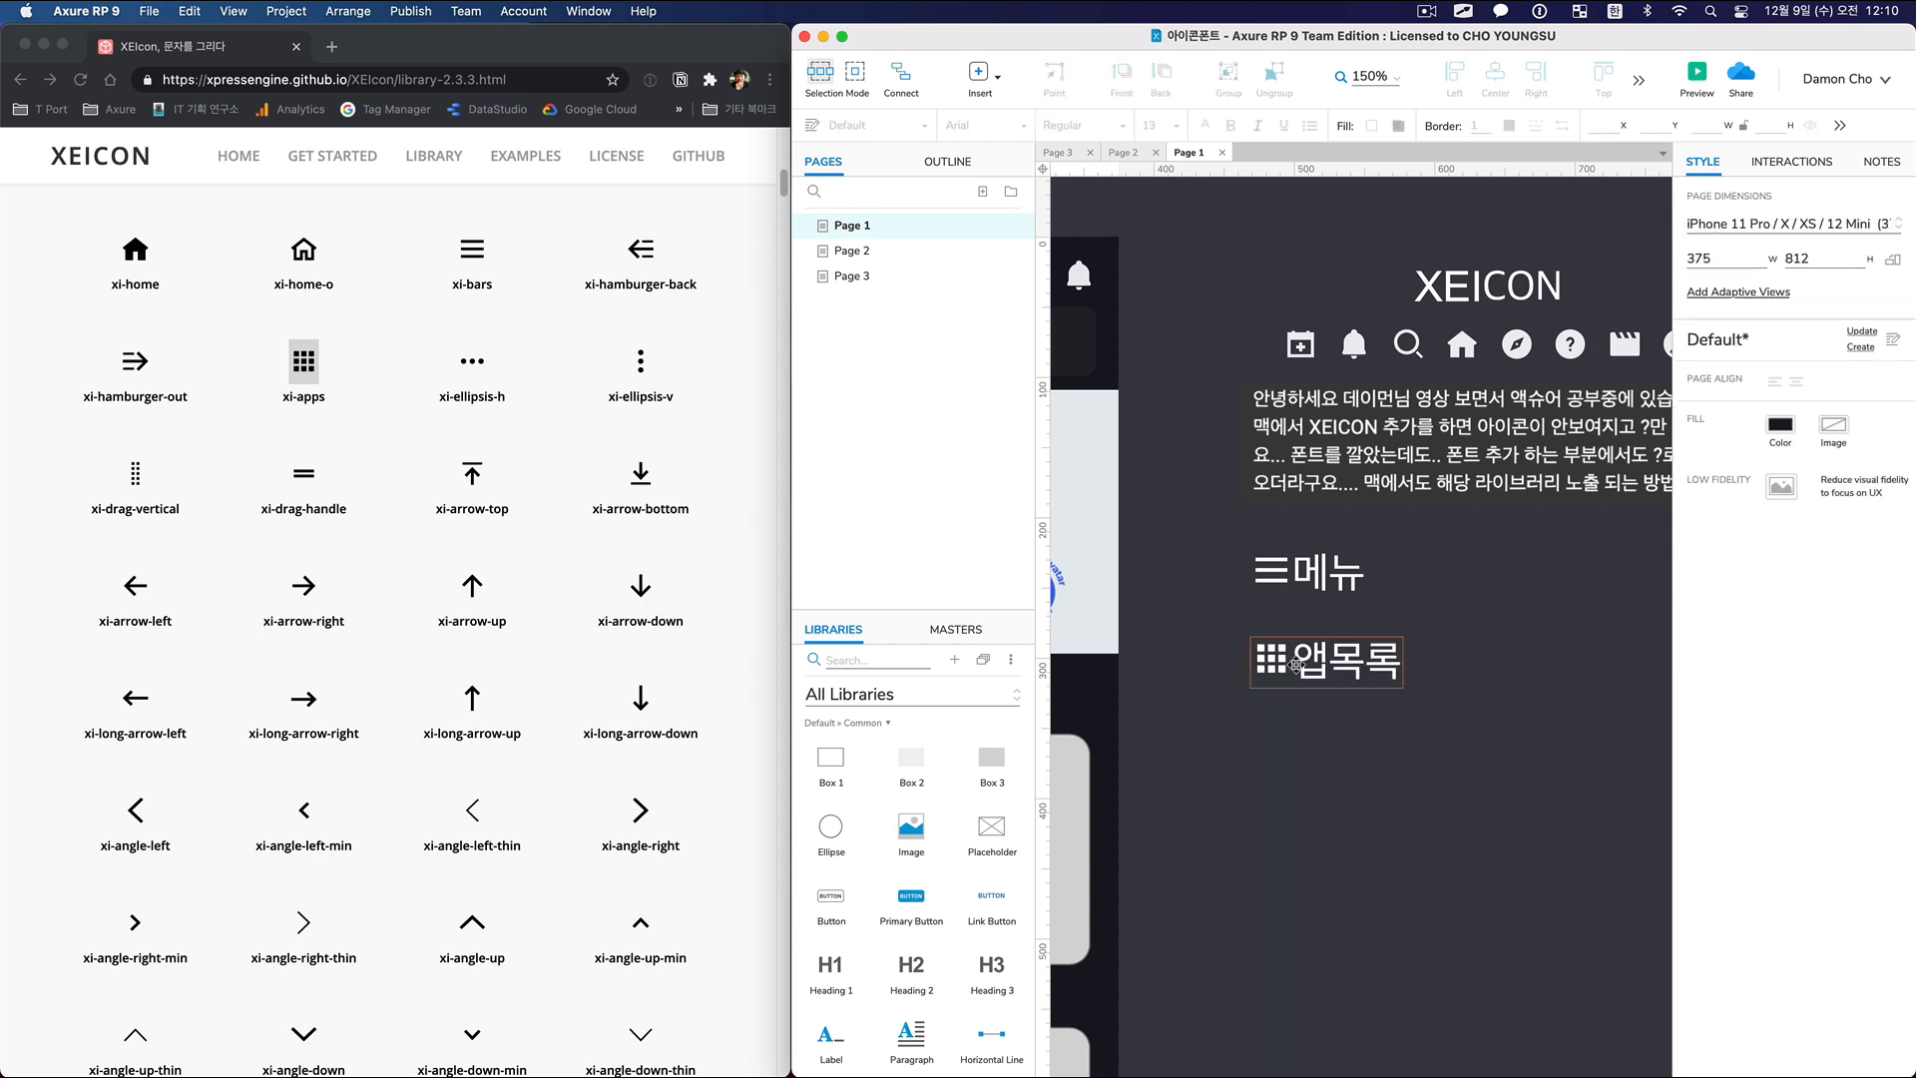
Colour the 메뉴 text box, including its bars icon, light green #CAF982.
{"action": "left_click", "coordinate": [1333, 595]}
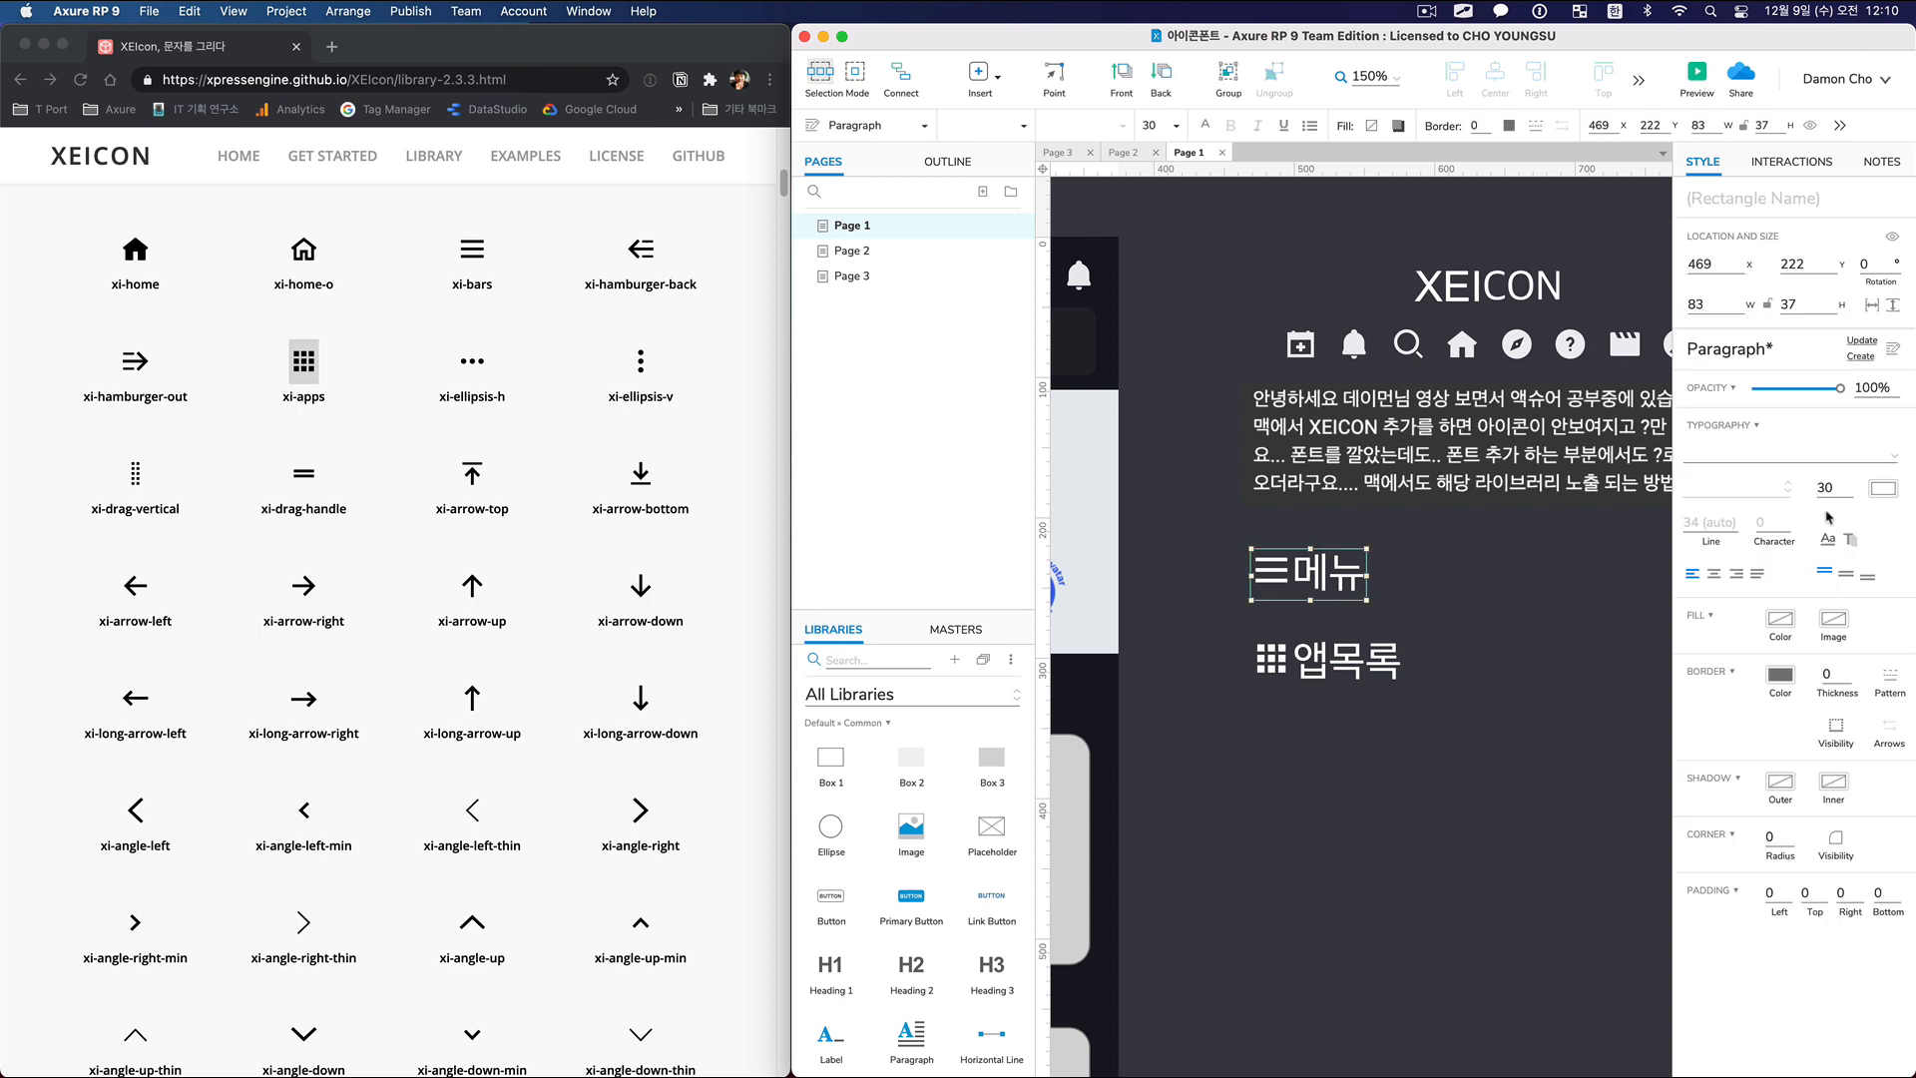
{"action": "left_click", "coordinate": [1881, 490]}
{"action": "left_click", "coordinate": [1794, 633]}
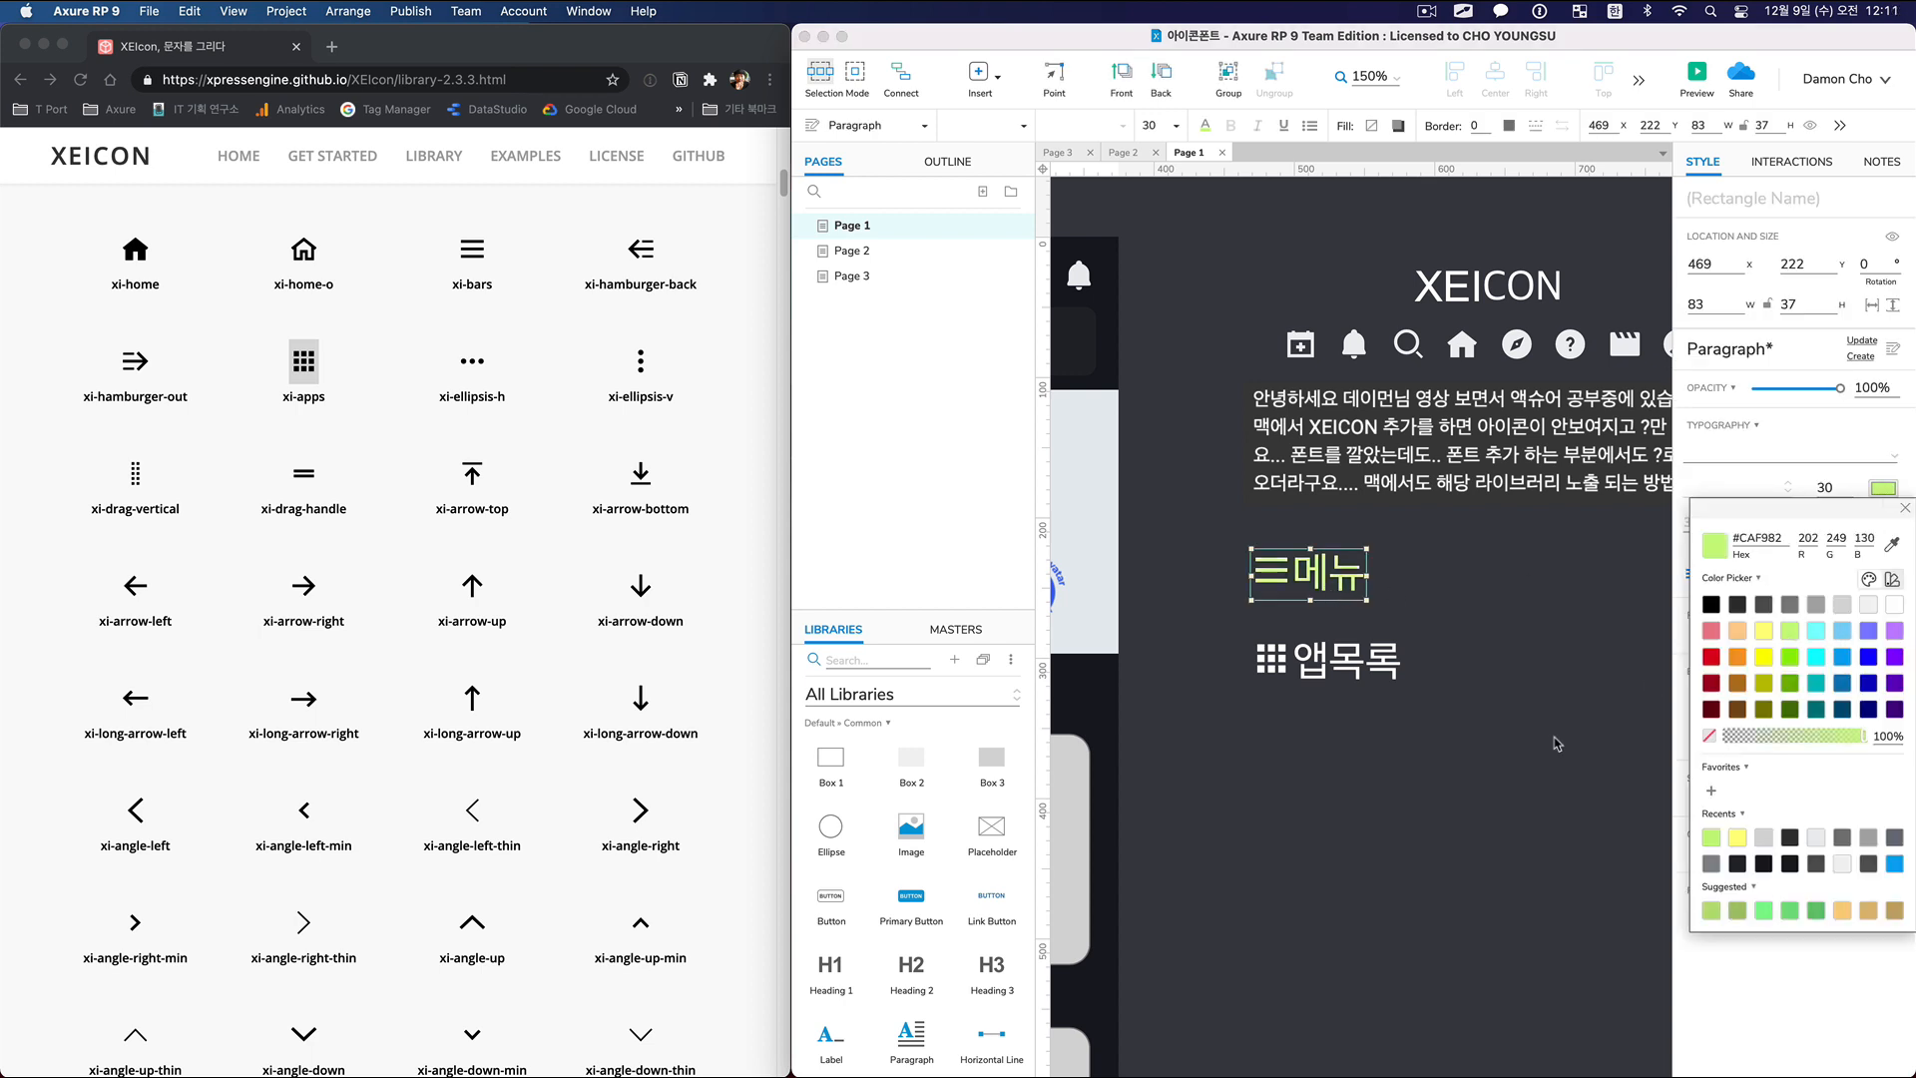
{"action": "left_click", "coordinate": [1497, 758]}
Insert spacing between the icon and the label in both the 메뉴 and 앱목록 text boxes.
{"action": "double_click", "coordinate": [1305, 576]}
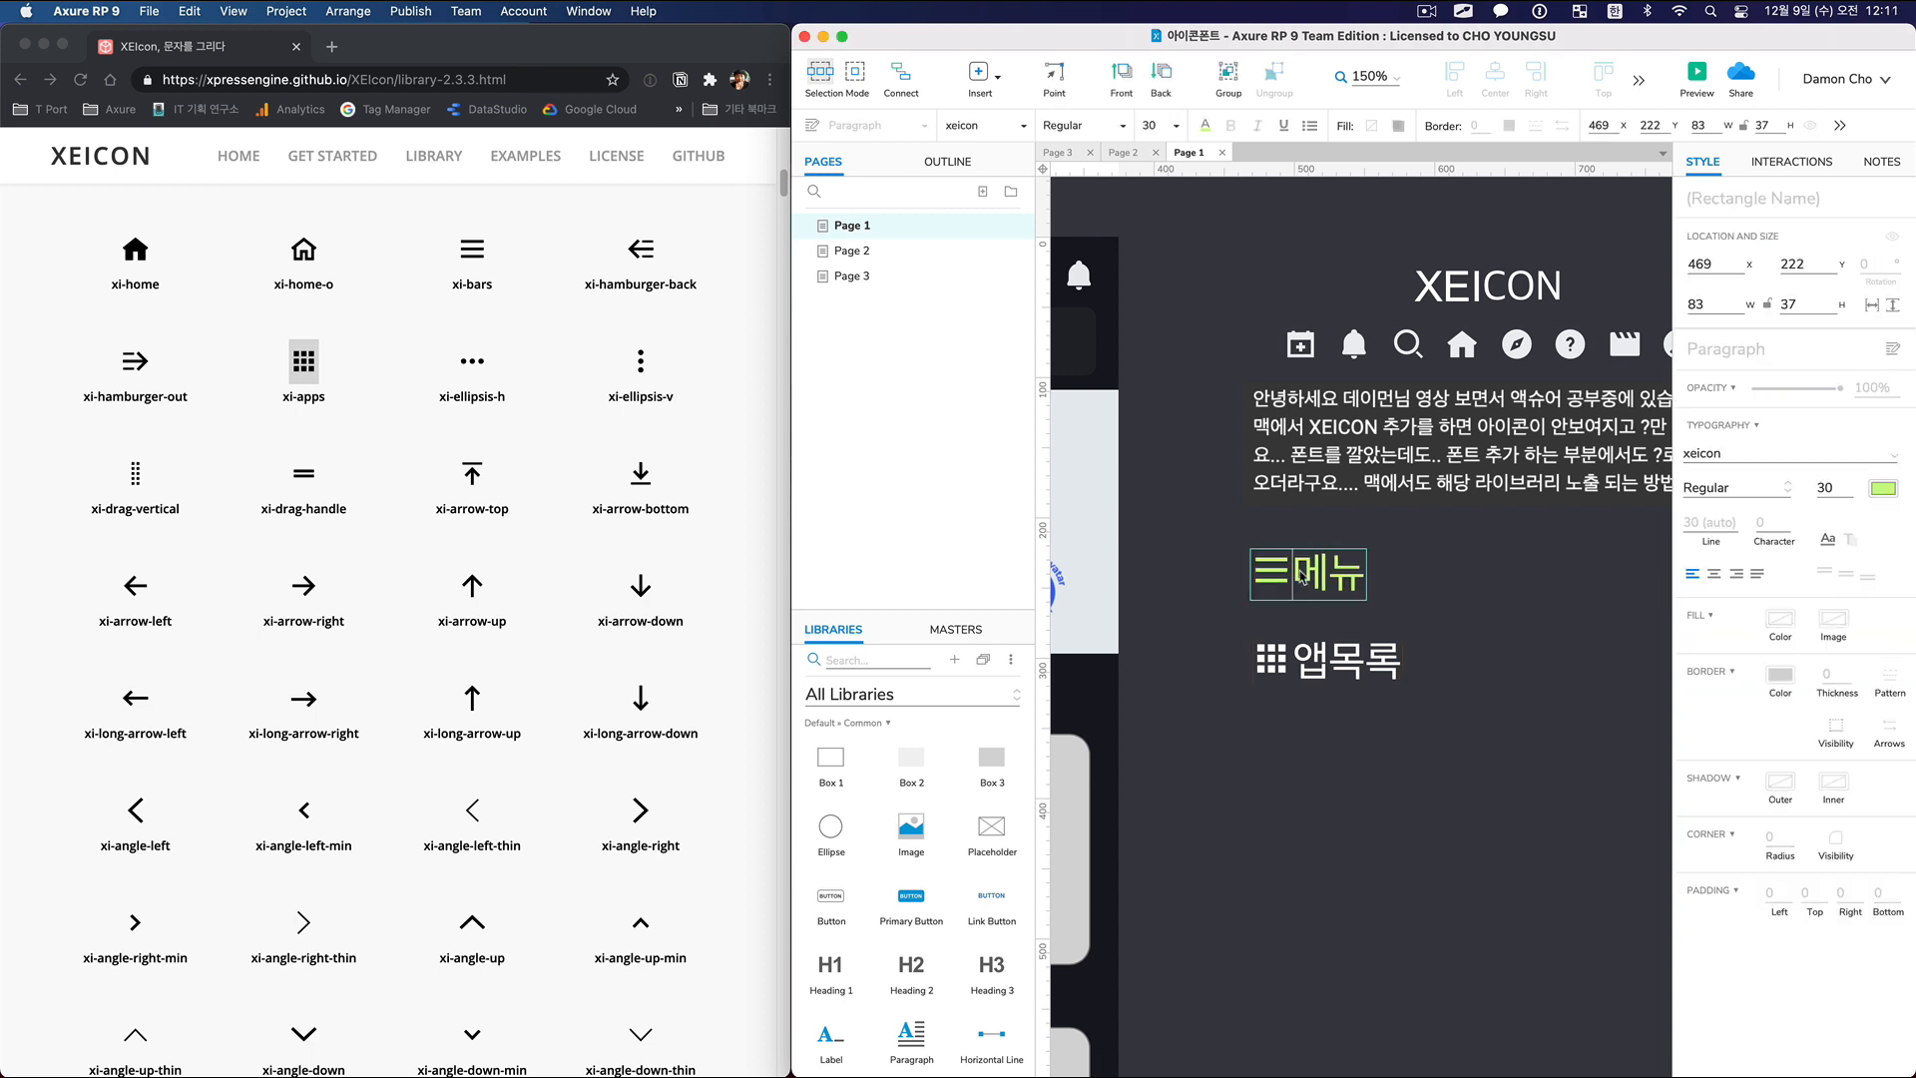
{"action": "left_click", "coordinate": [1320, 666]}
{"action": "double_click", "coordinate": [1305, 667]}
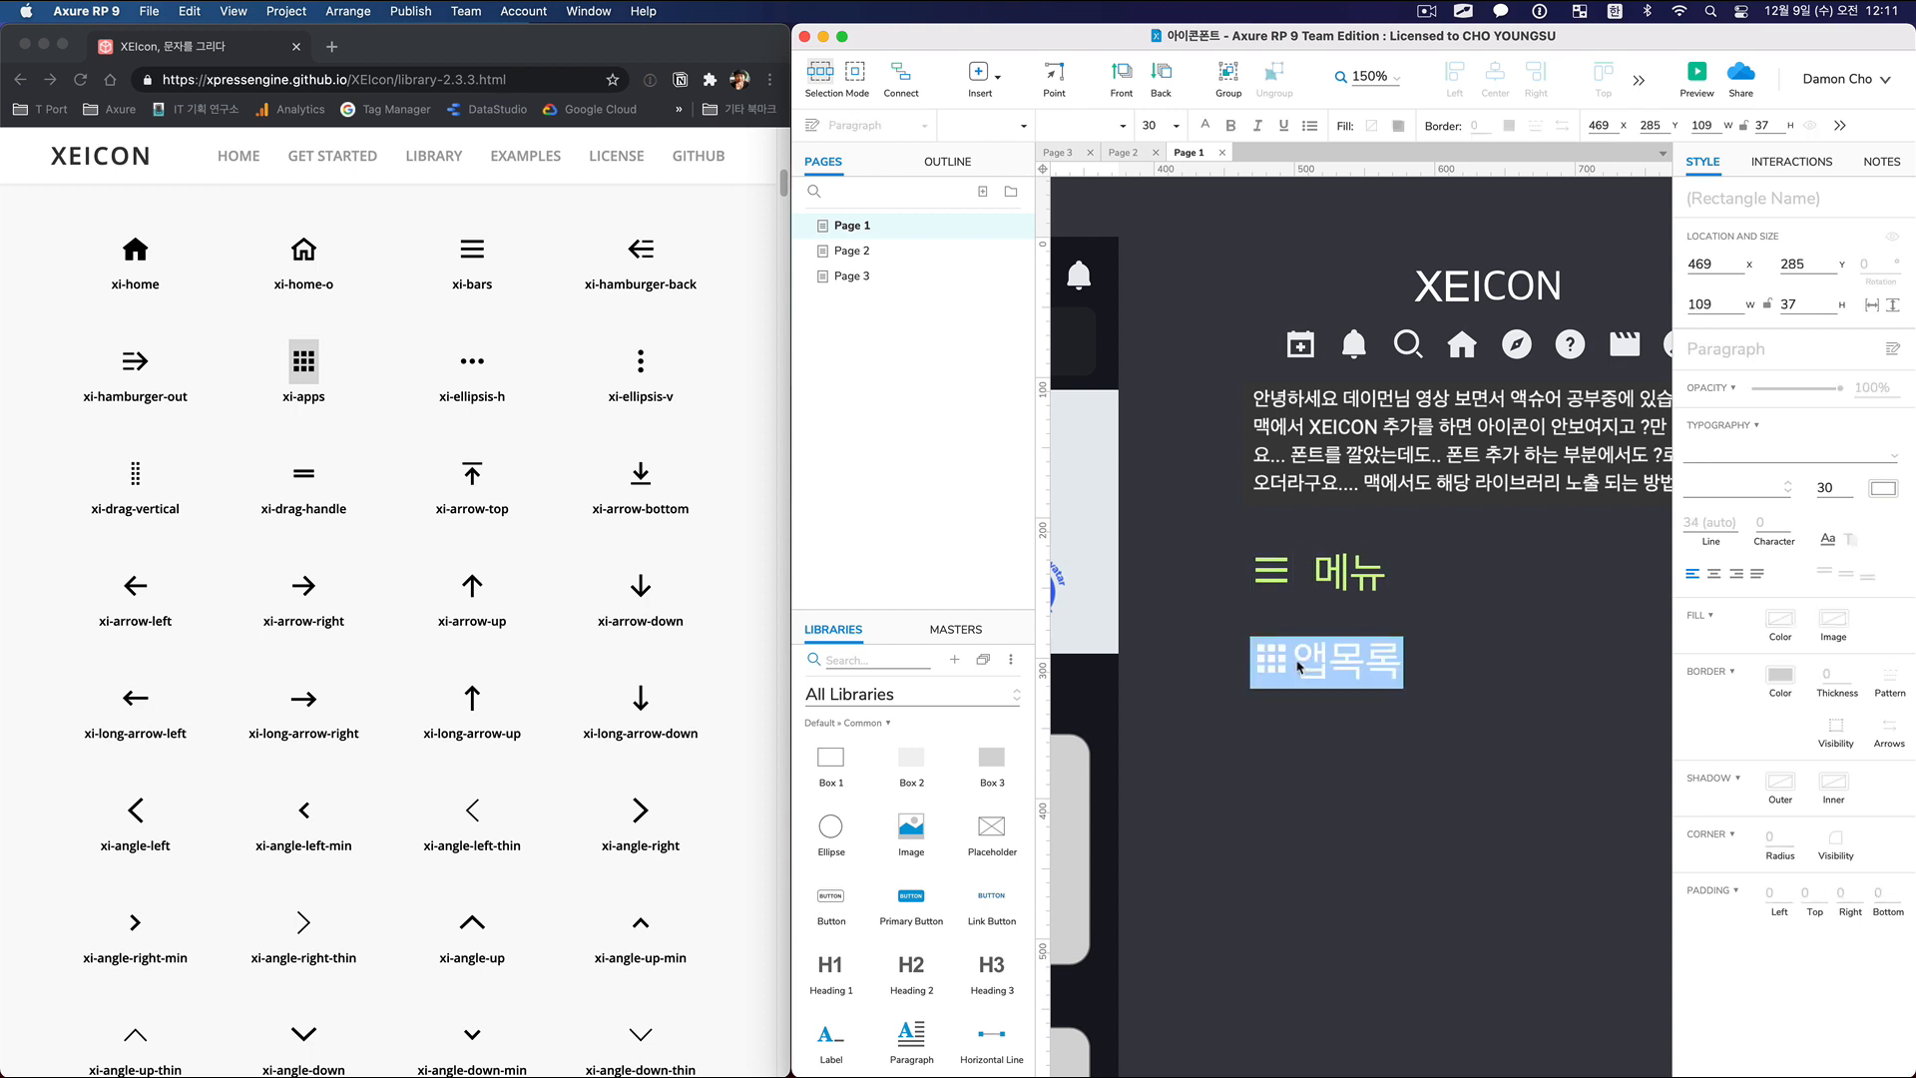
{"action": "left_click", "coordinate": [1305, 666]}
{"action": "left_click", "coordinate": [1356, 743]}
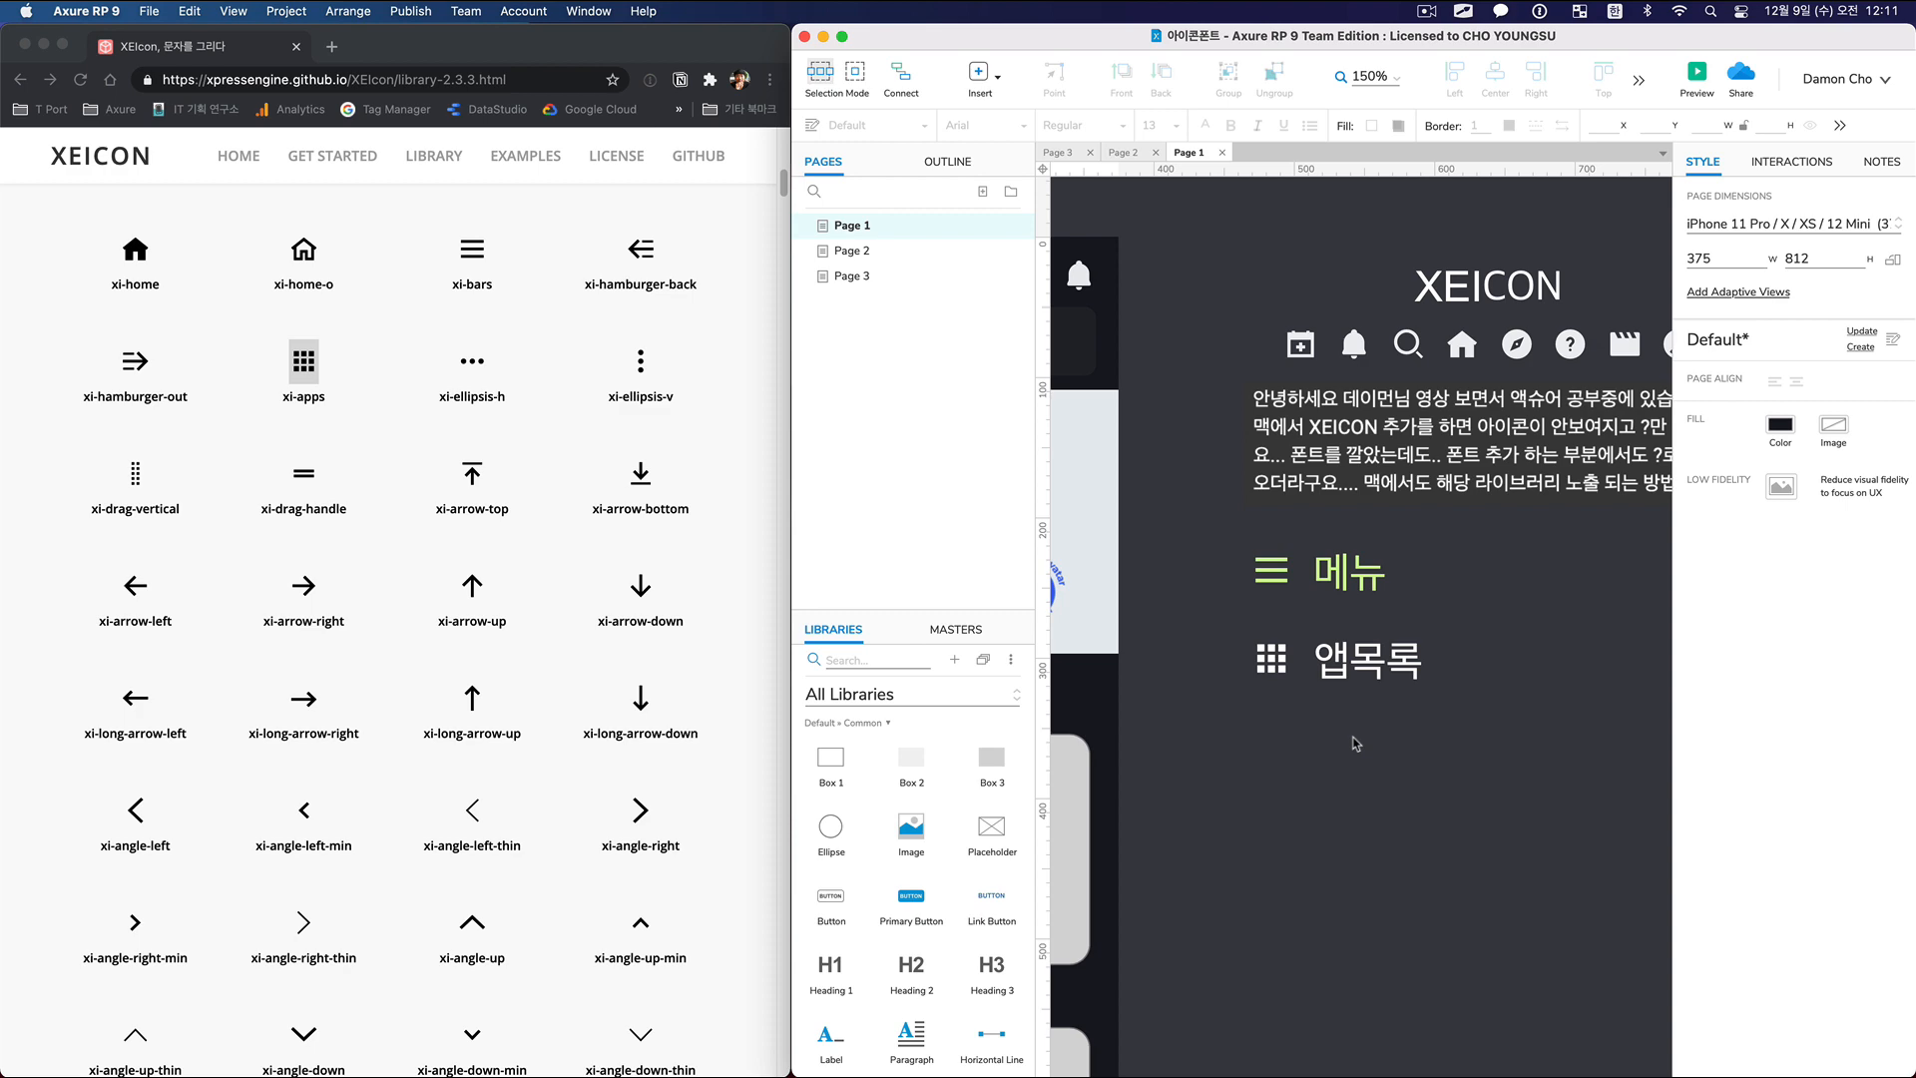
Maximize the Axure RP window and set the canvas zoom to 100%, with the full phone mockup in view.
{"action": "key", "text": "ctrl+alt+Return"}
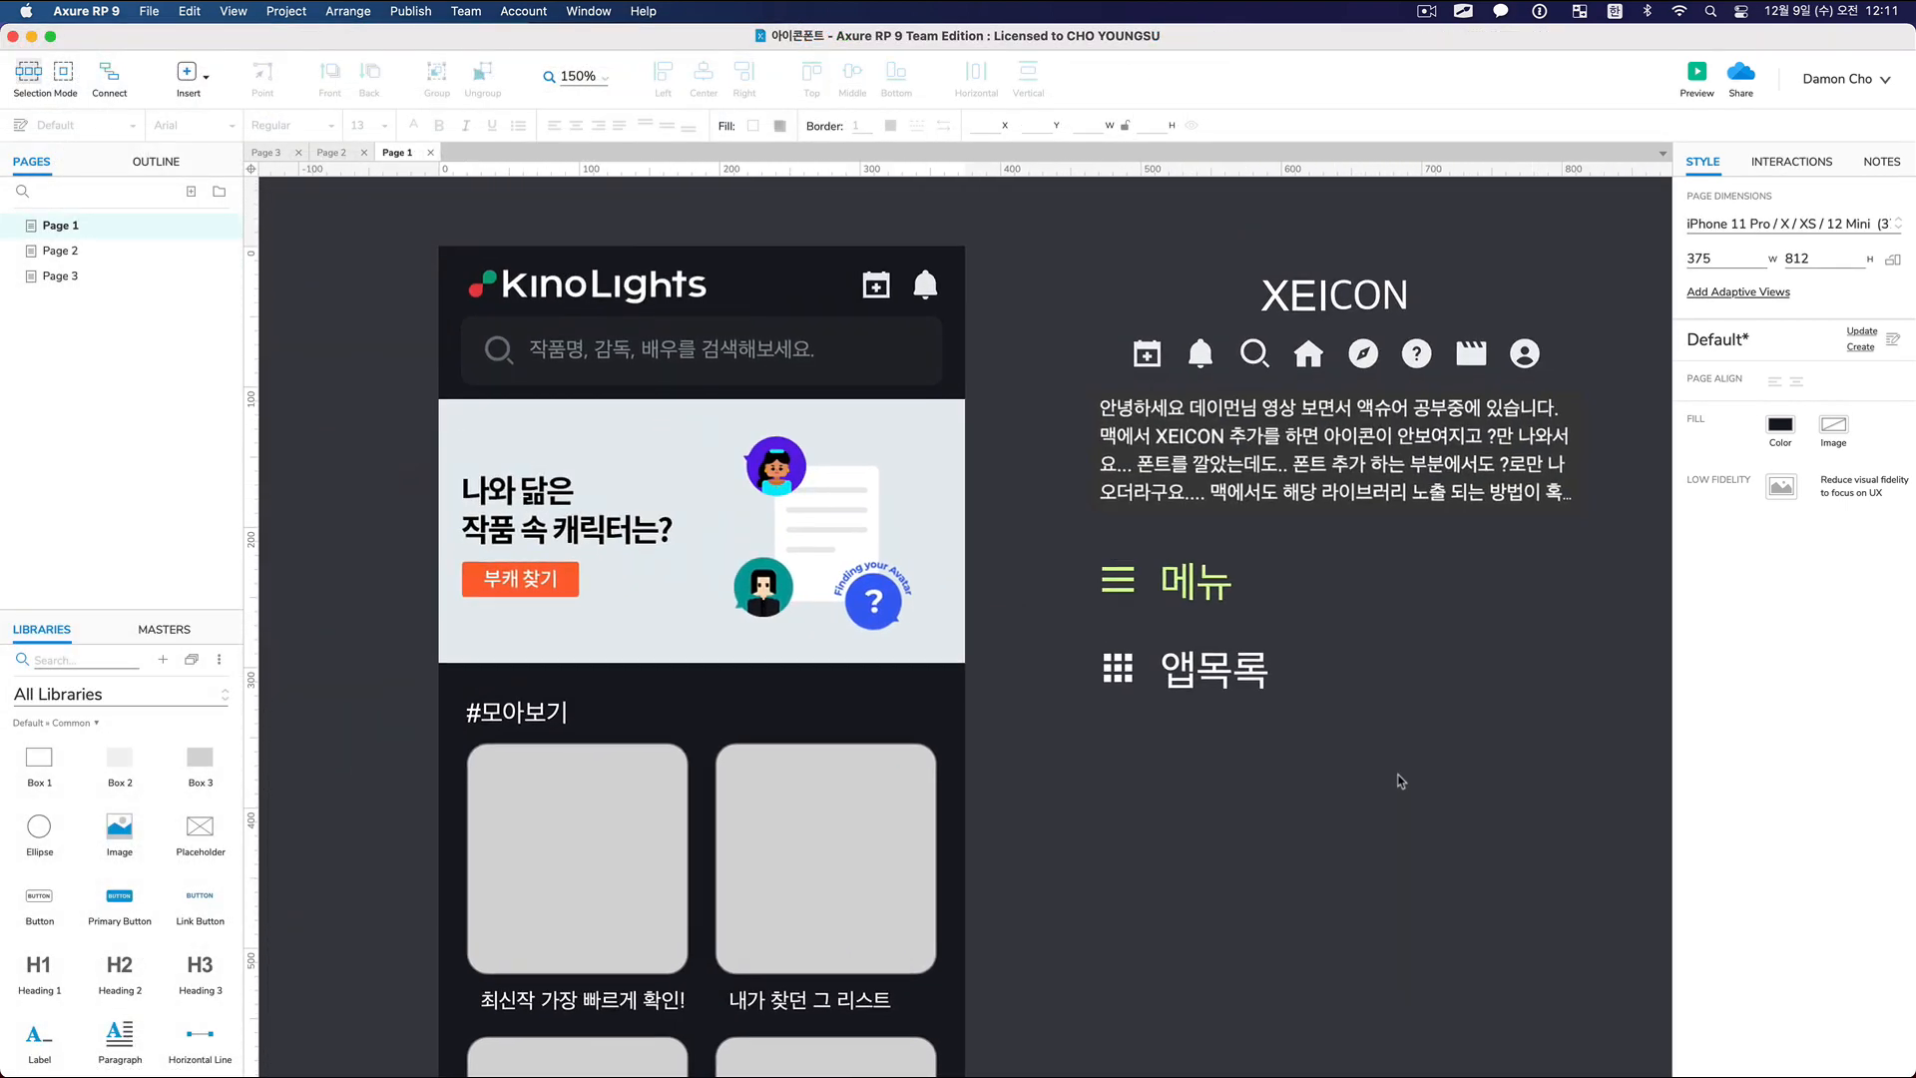
{"action": "key", "text": "super+0"}
{"action": "left_click_drag", "start_coordinate": [1146, 859], "coordinate": [1078, 740]}
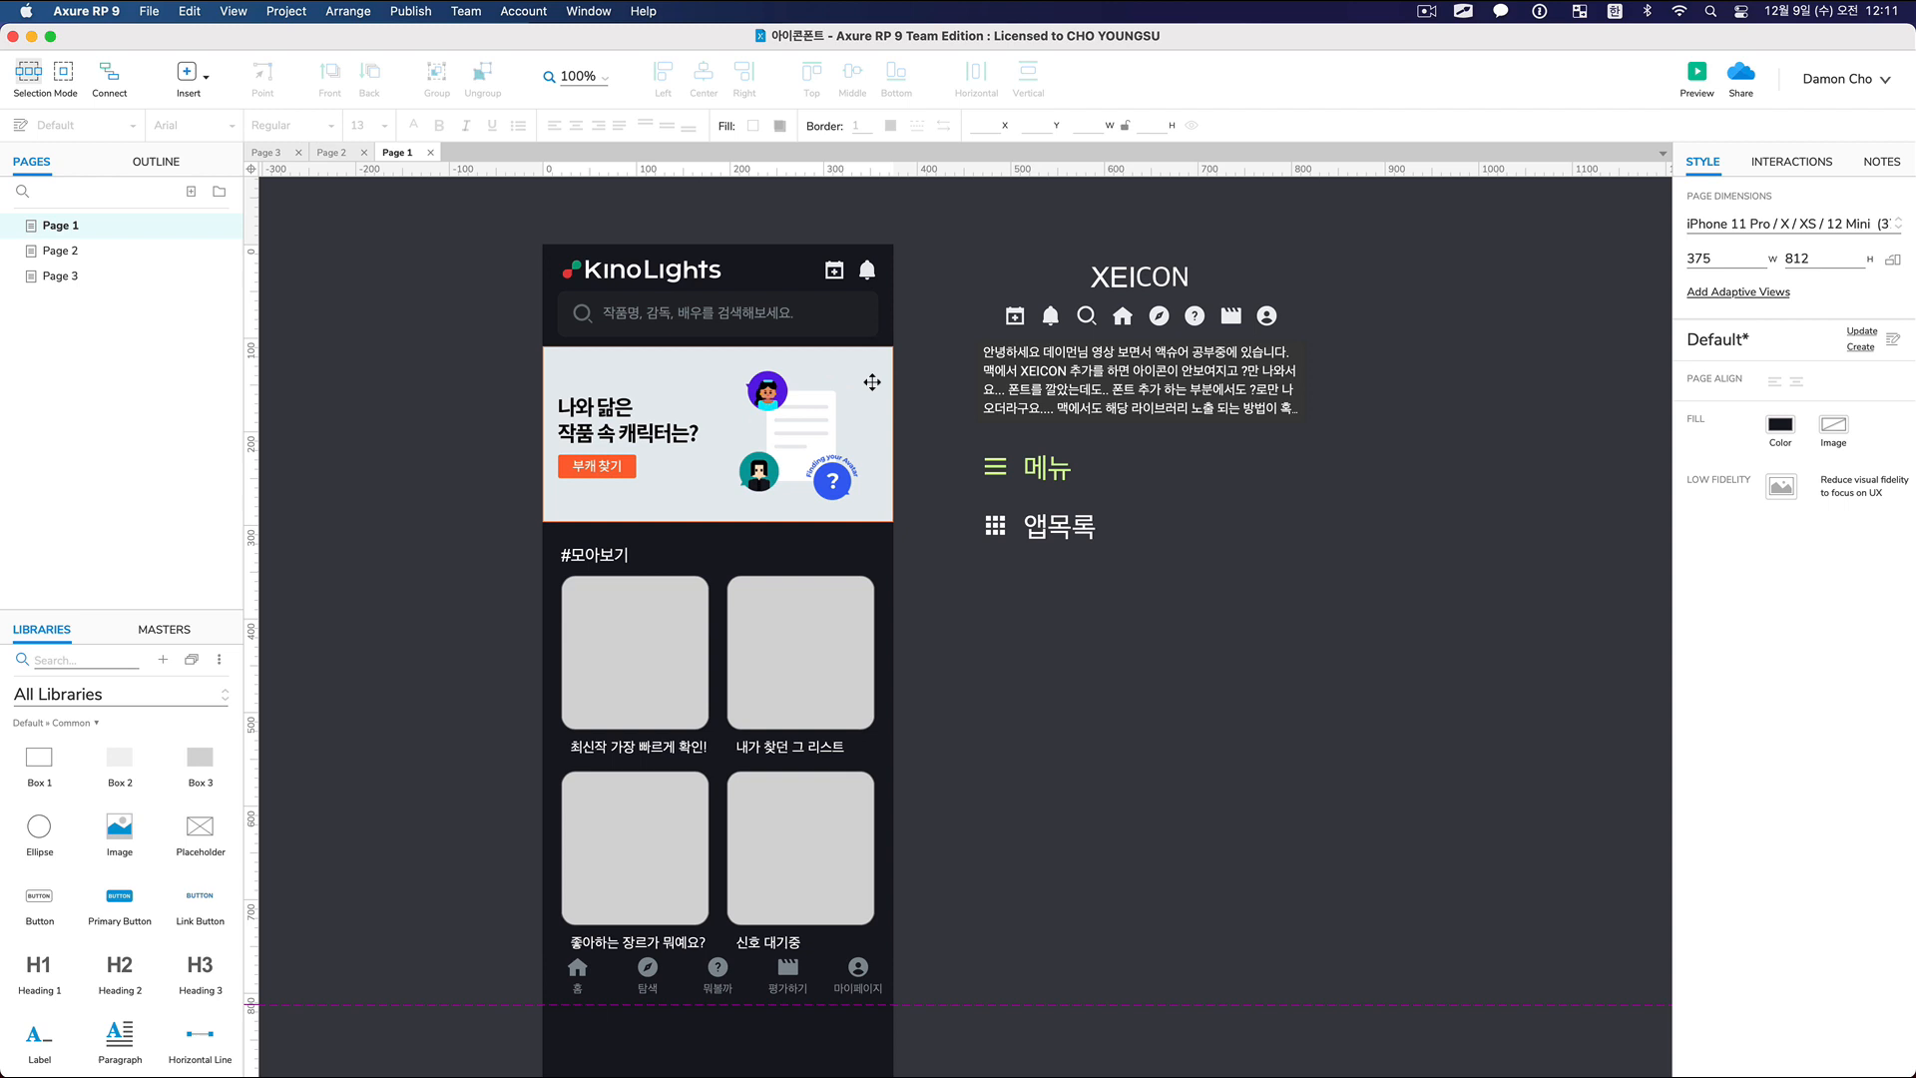
Try font size 30 and a light green text colour on the icon row under the XEICON heading, and undo both changes.
{"action": "left_click", "coordinate": [1014, 320]}
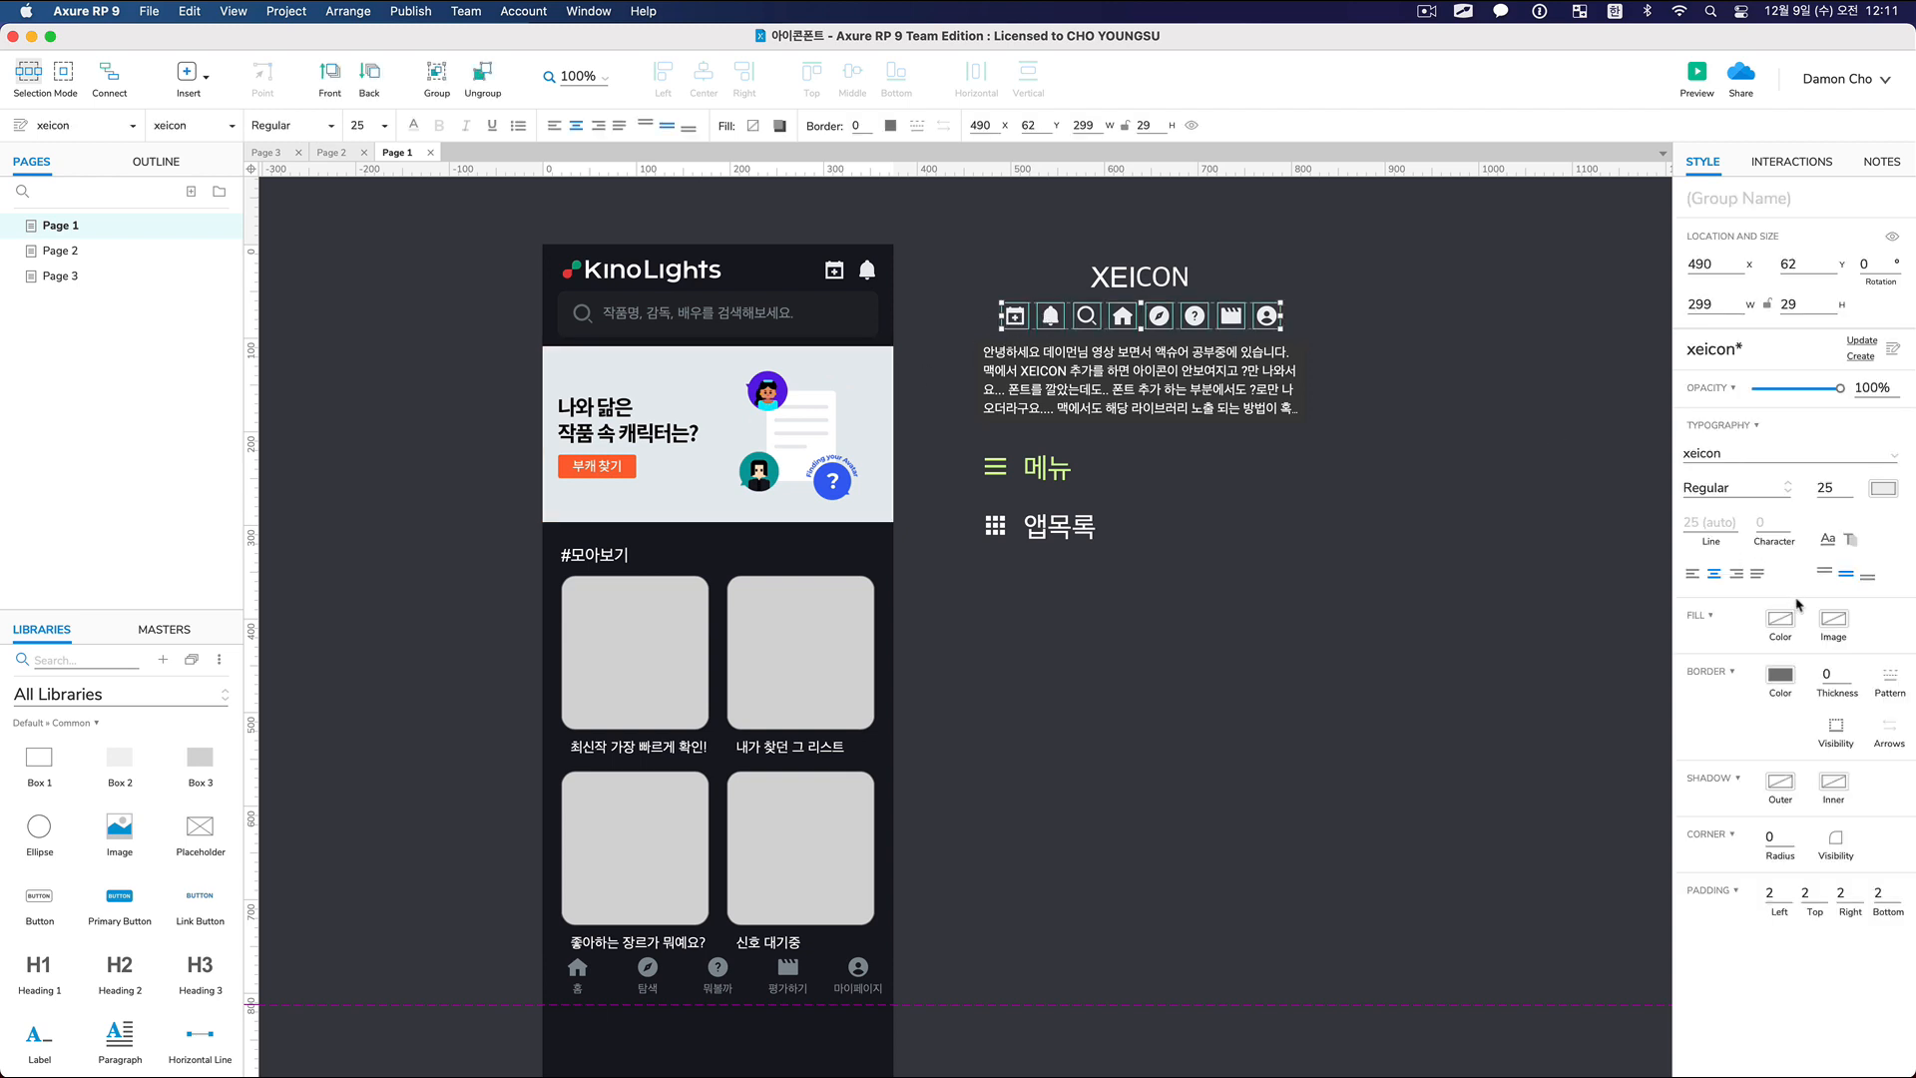
{"action": "double_click", "coordinate": [1824, 491]}
{"action": "type", "text": "30"}
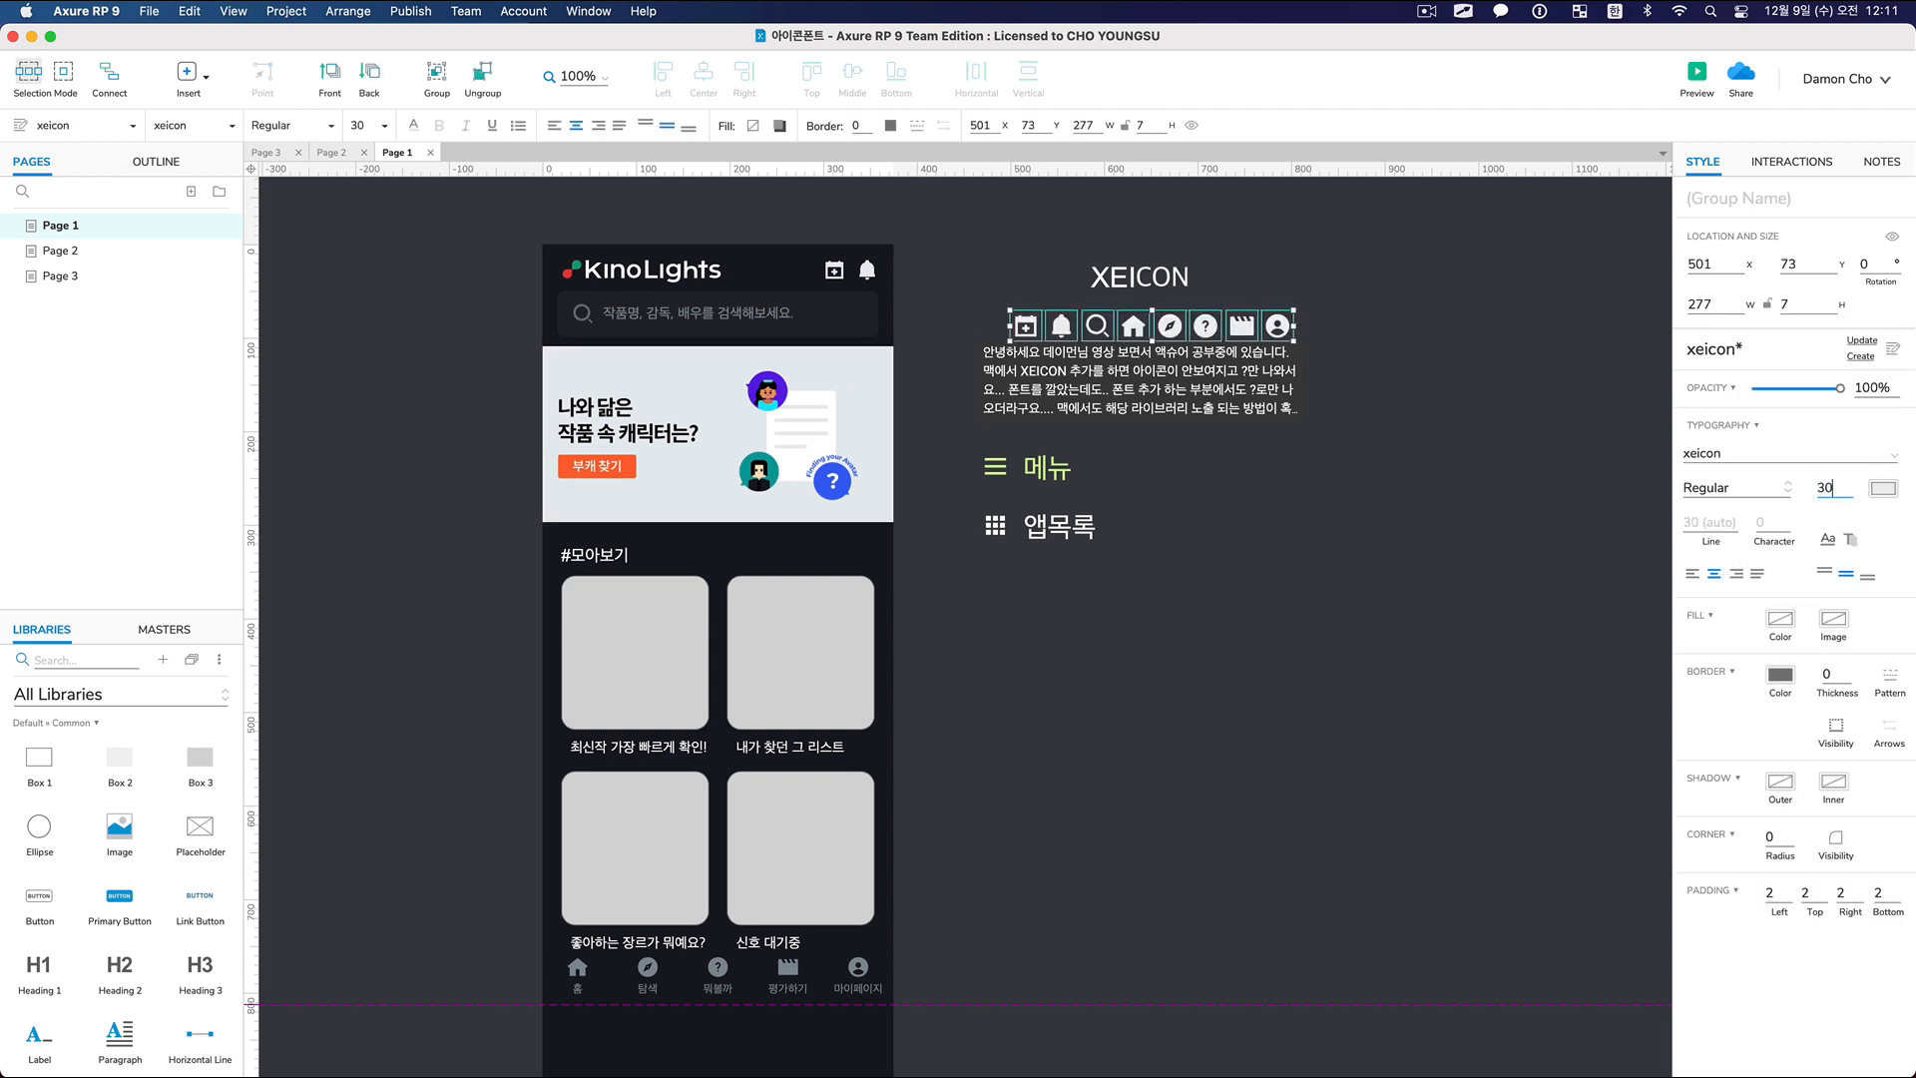
{"action": "left_click", "coordinate": [1881, 489]}
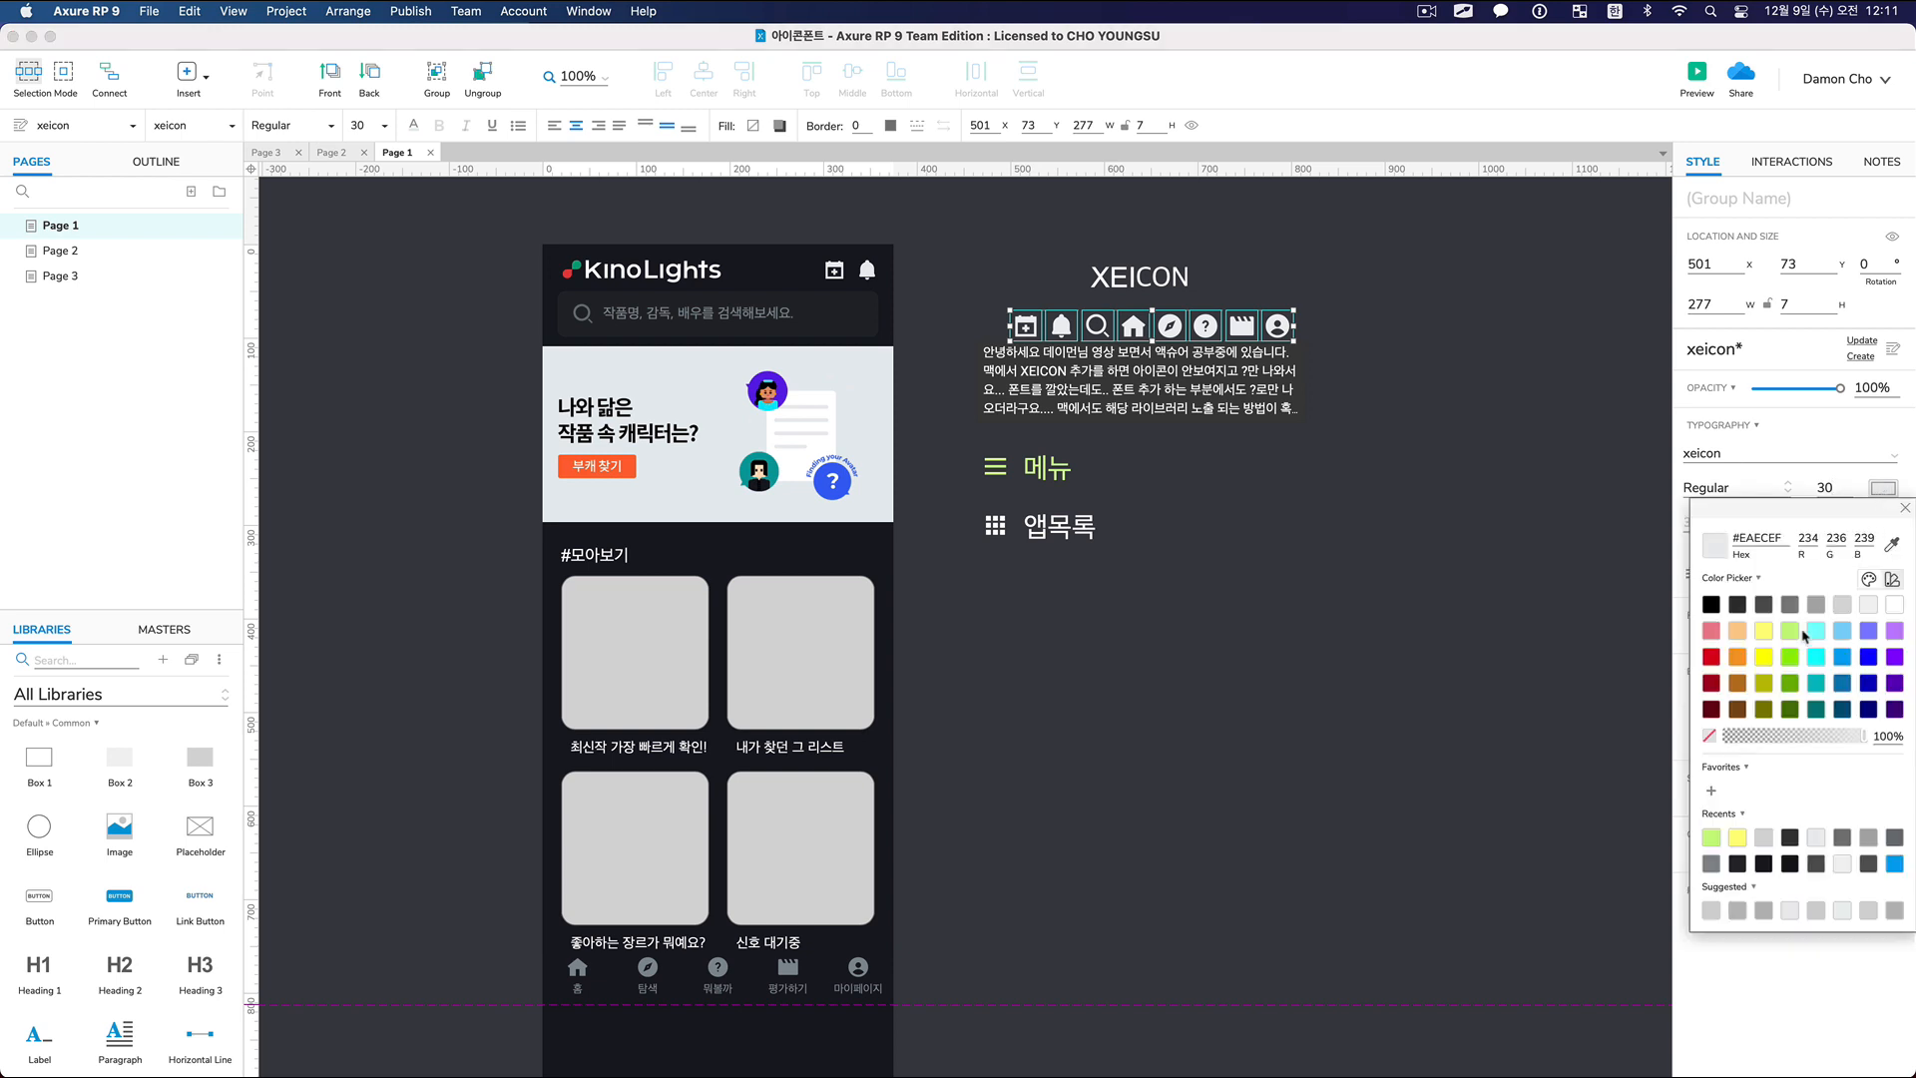
{"action": "left_click", "coordinate": [1463, 782]}
{"action": "key", "text": "super+z"}
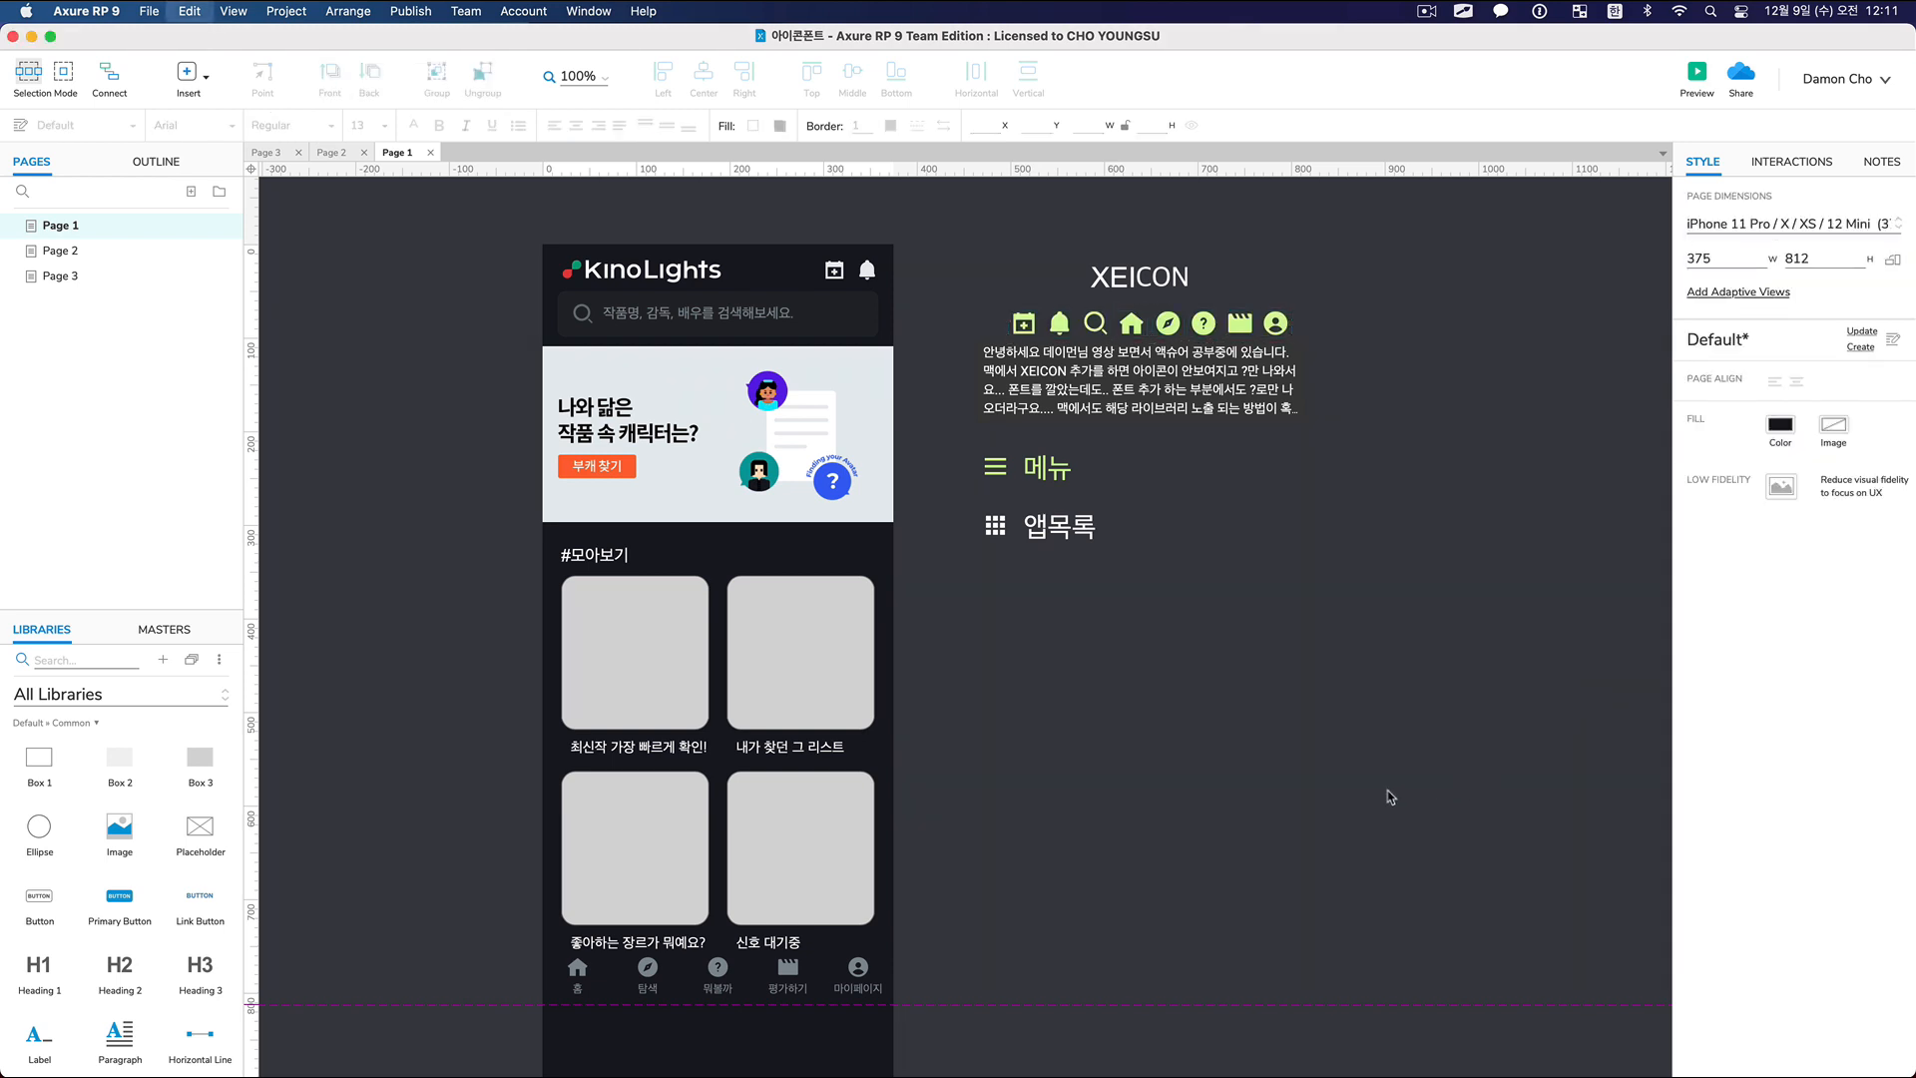
{"action": "left_click", "coordinate": [1018, 910]}
Colour the icons and labels of all five bottom navigation items in the phone mockup light green.
{"action": "left_click", "coordinate": [860, 981]}
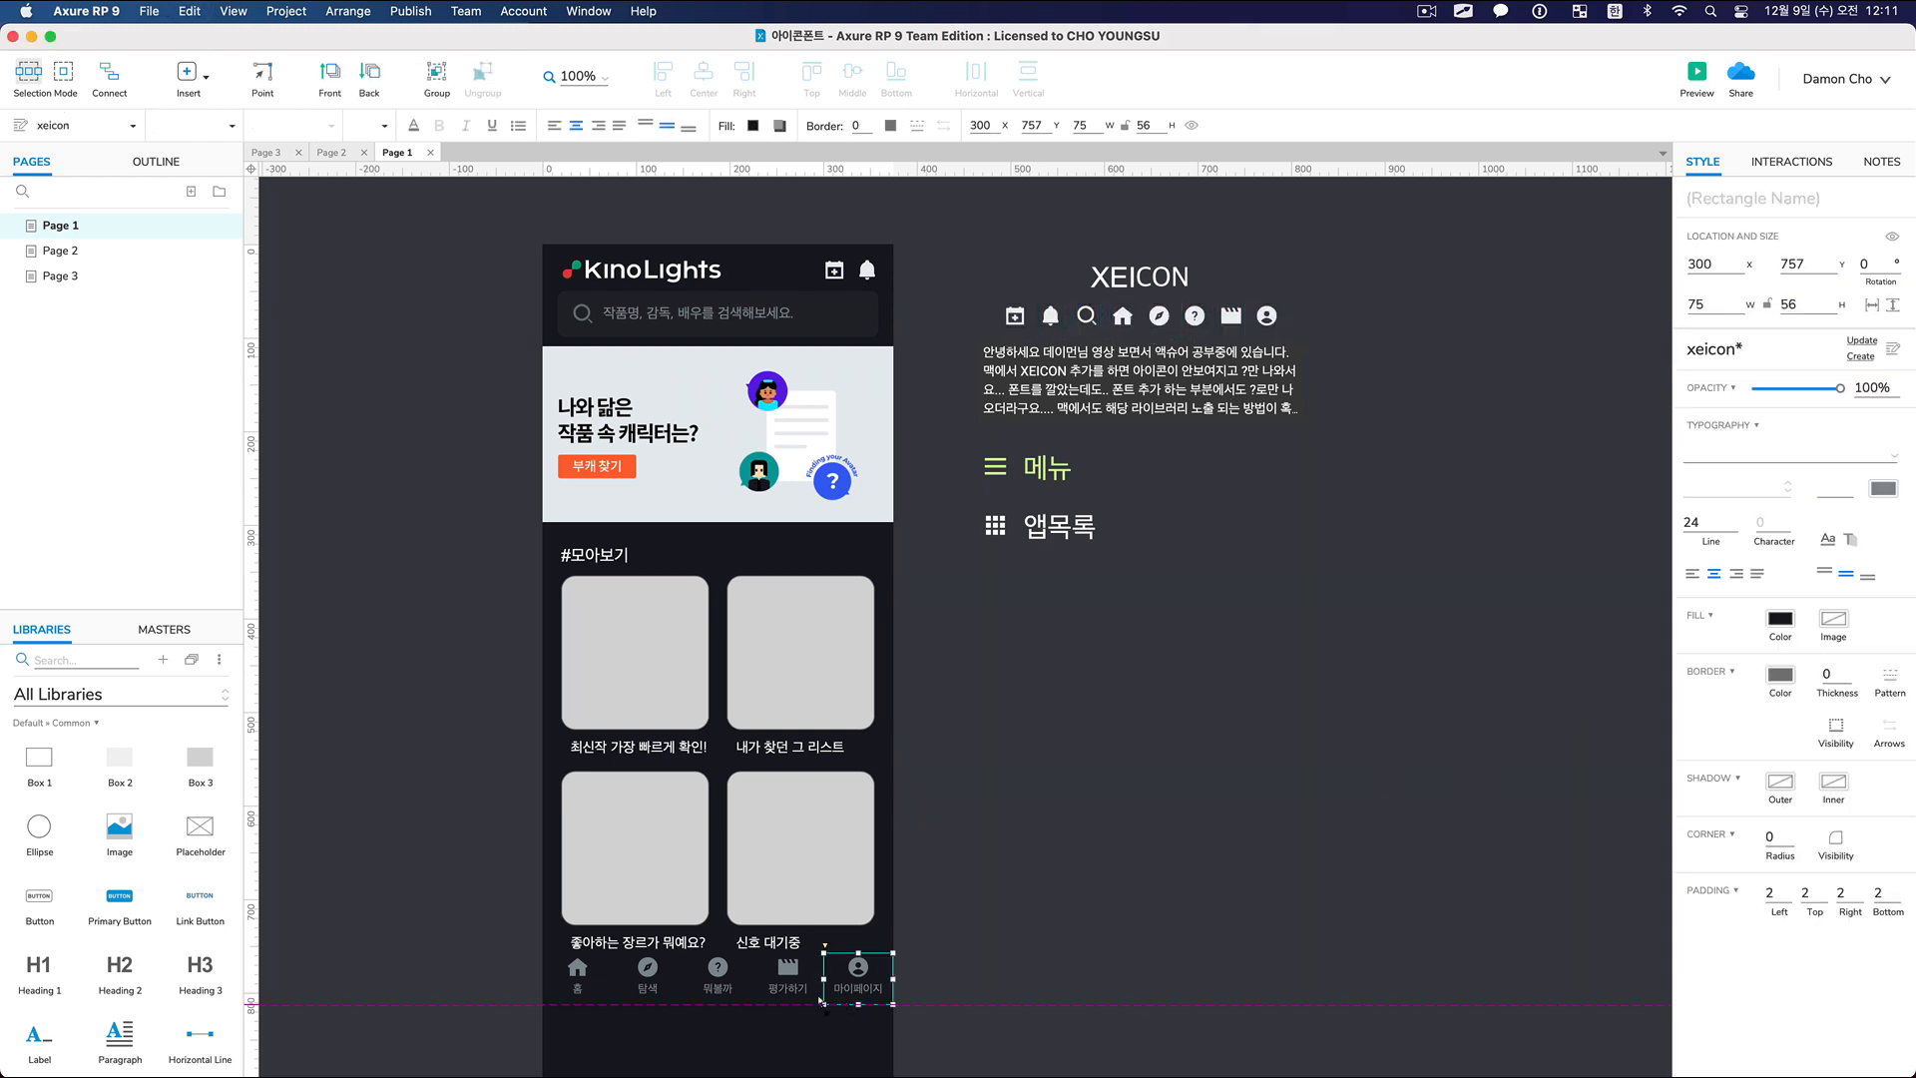
{"action": "left_click", "coordinate": [788, 978], "text": "shift"}
{"action": "left_click", "coordinate": [714, 990], "text": "shift"}
{"action": "left_click", "coordinate": [647, 977], "text": "shift"}
{"action": "left_click", "coordinate": [577, 978], "text": "shift"}
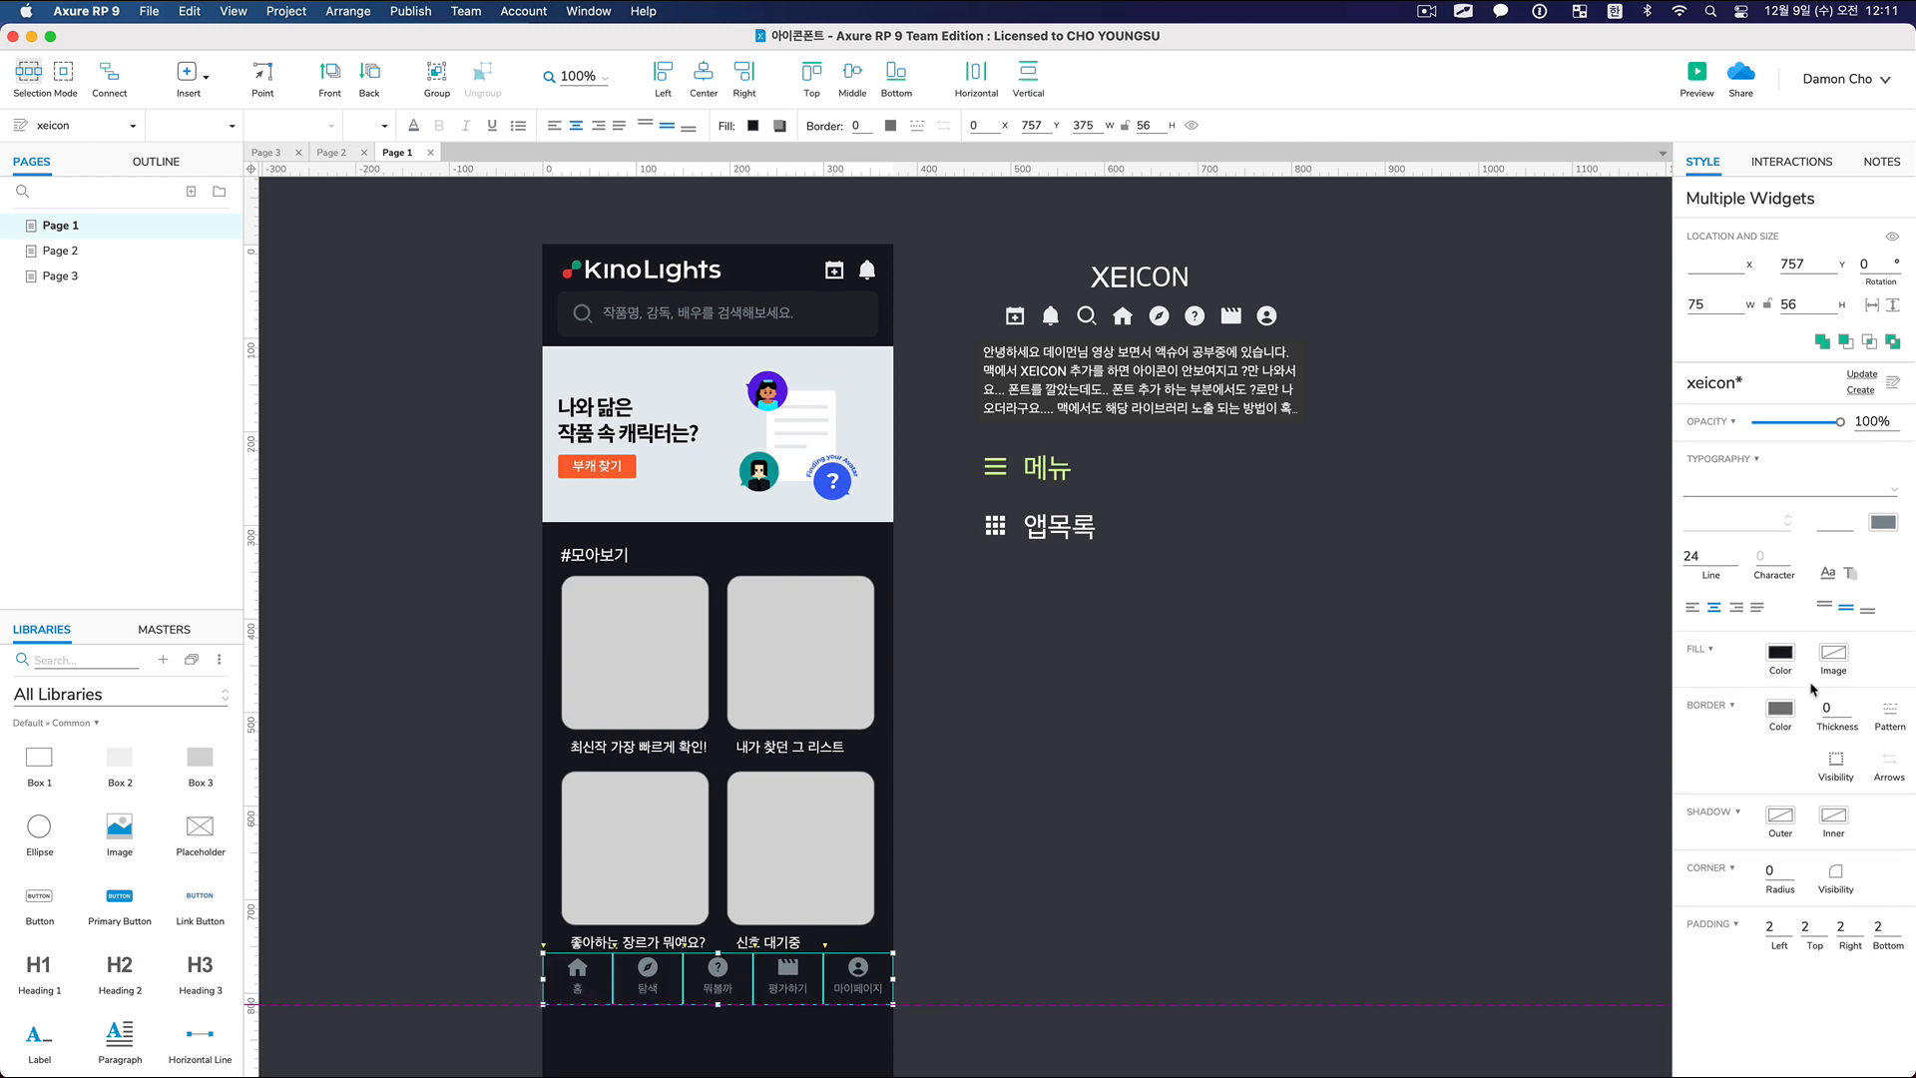
{"action": "left_click", "coordinate": [1879, 526]}
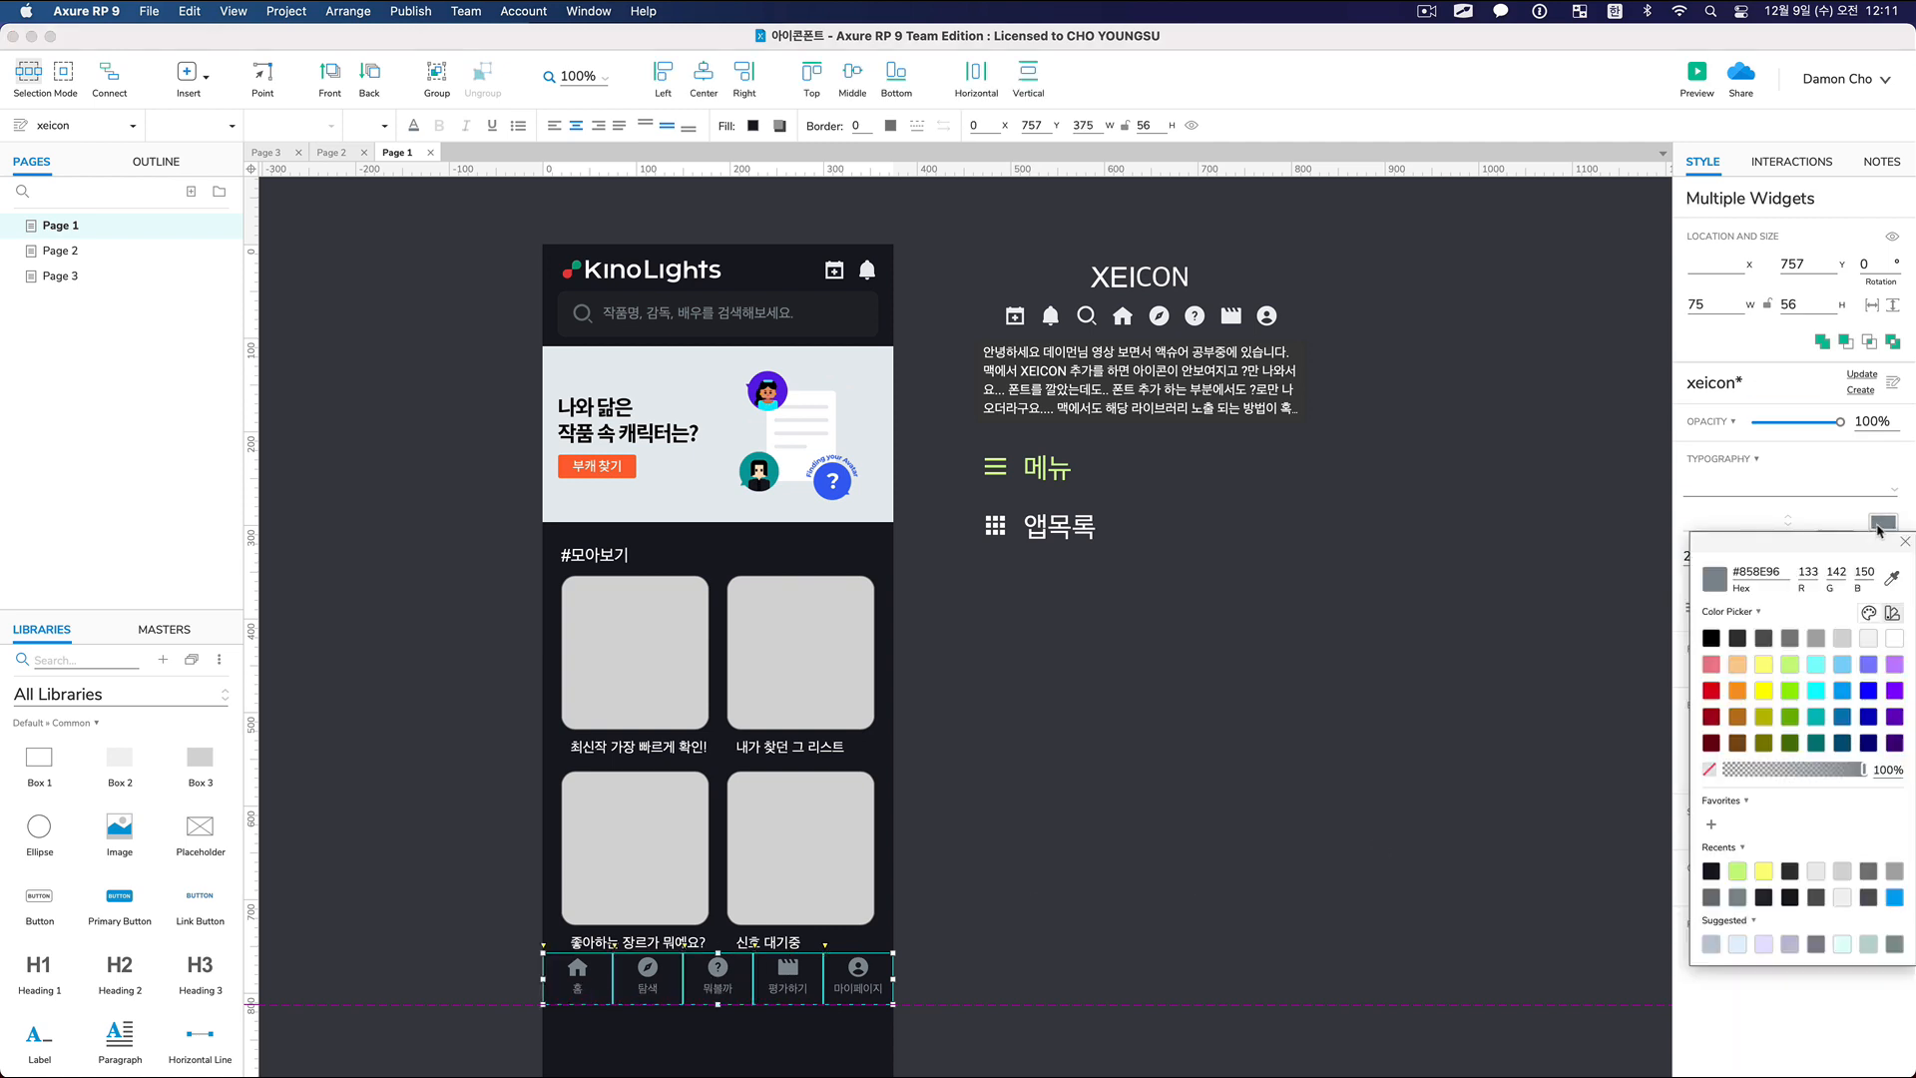
{"action": "left_click", "coordinate": [1791, 665]}
{"action": "left_click", "coordinate": [1377, 838]}
Check the typeface and font size of the home icon in the mockup's bottom navigation.
{"action": "left_click", "coordinate": [579, 976]}
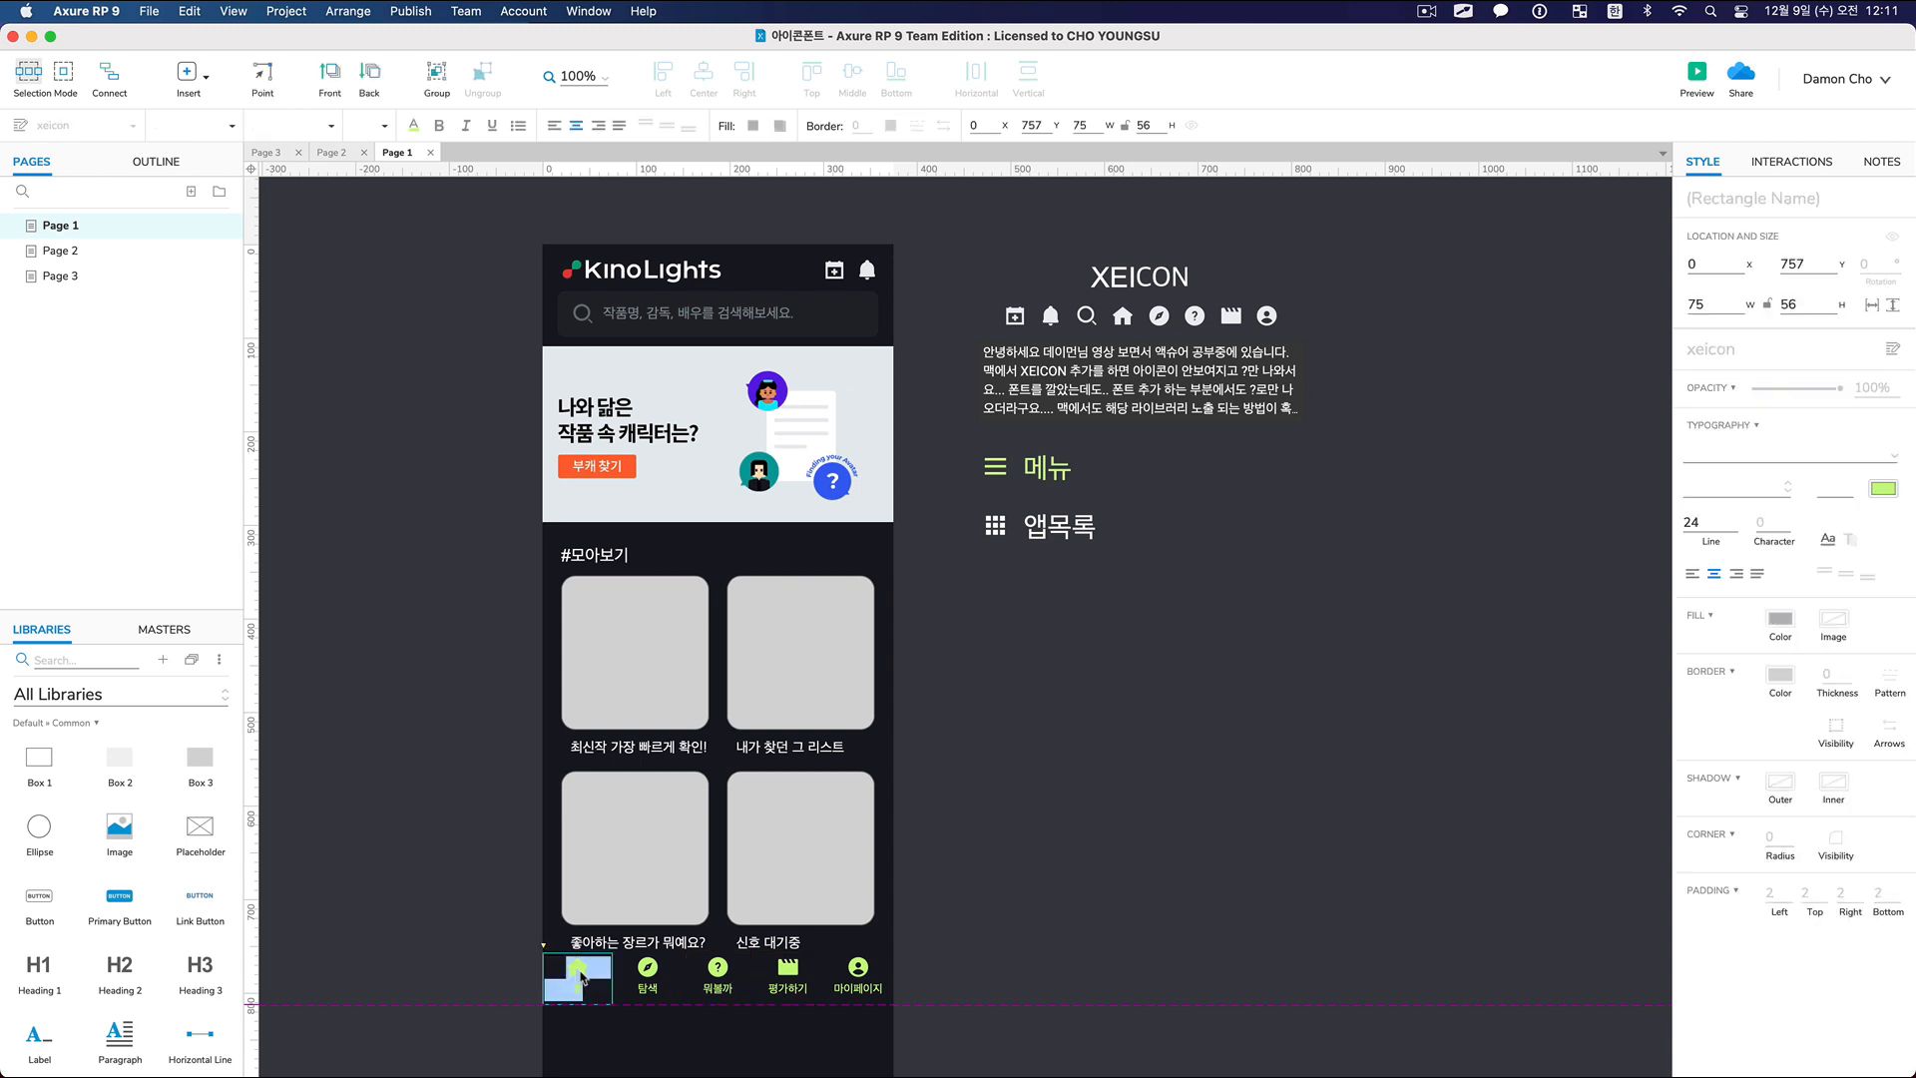
{"action": "double_click", "coordinate": [578, 970]}
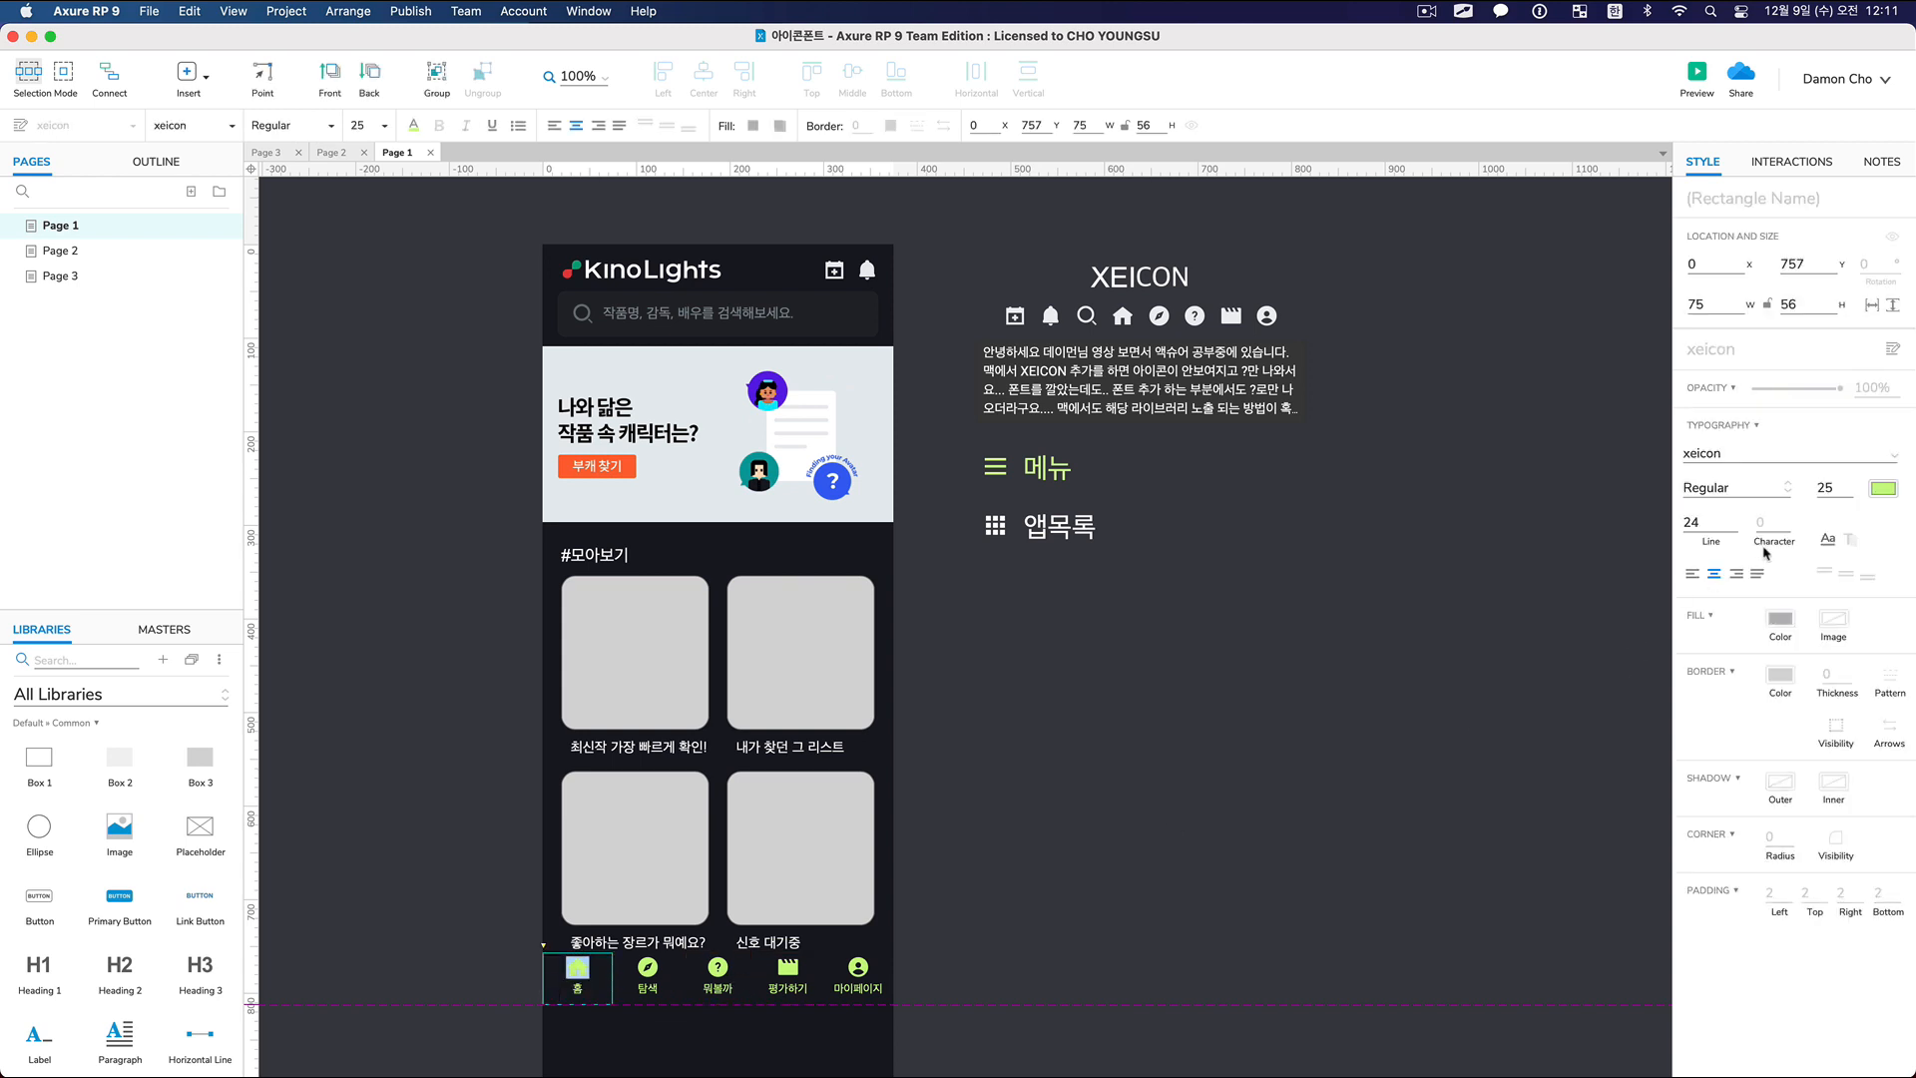
{"action": "left_click", "coordinate": [1203, 951]}
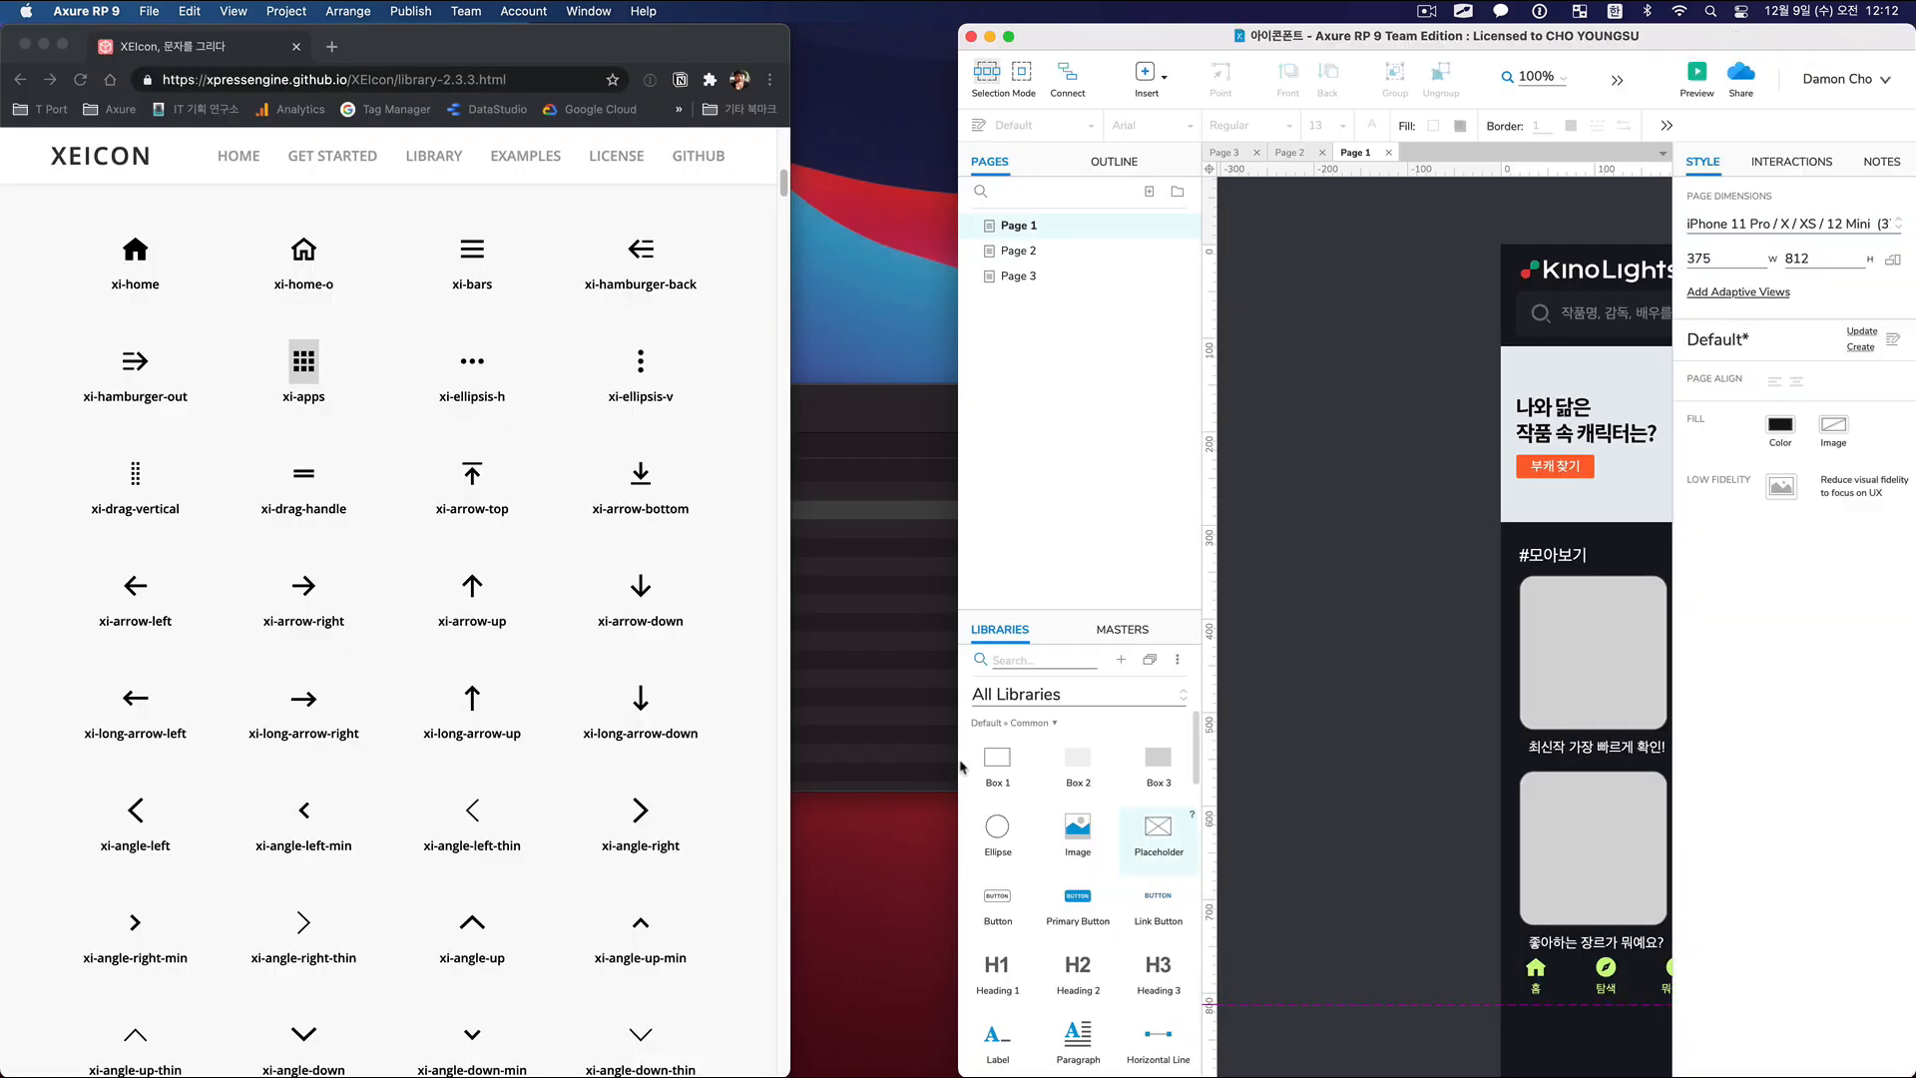
Fit the Axure RP window beside Chrome and download the font package from the XEIcon home page.
{"action": "left_click_drag", "start_coordinate": [960, 568], "coordinate": [793, 595]}
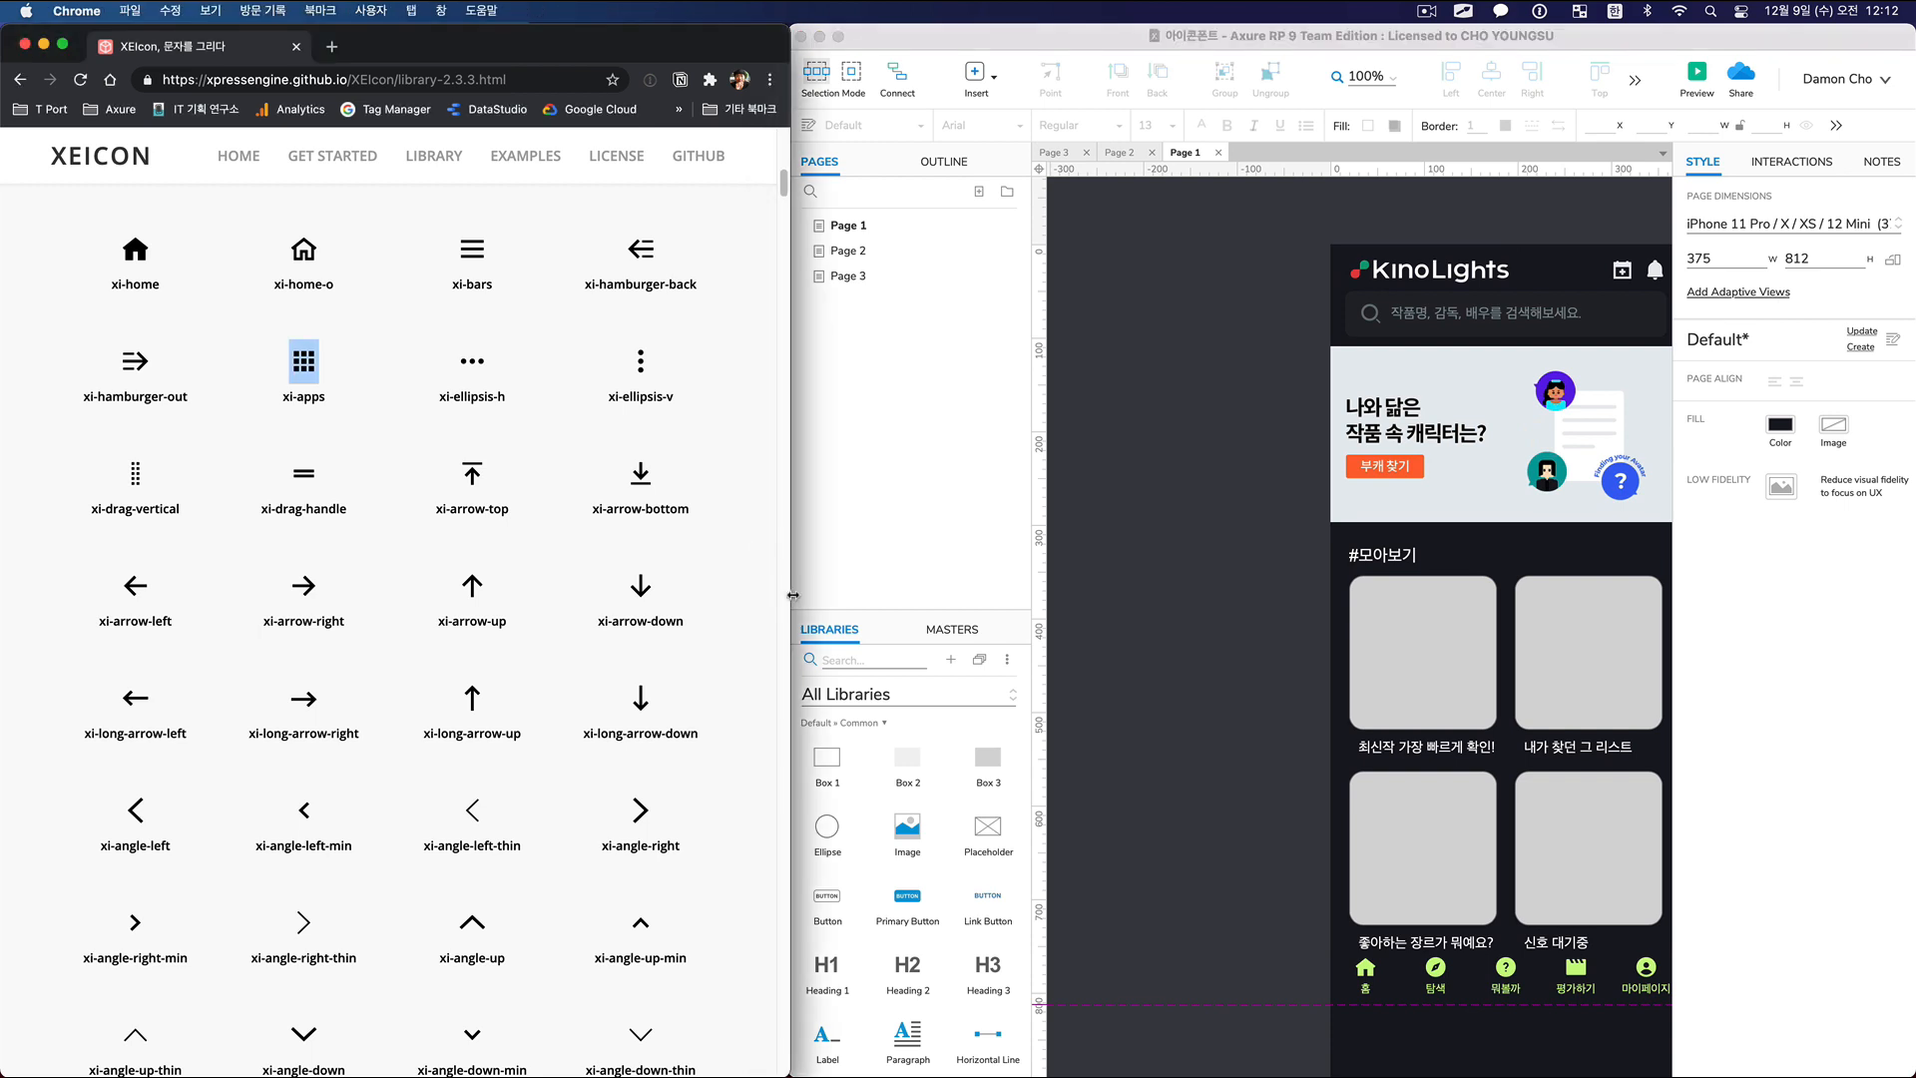
{"action": "scroll", "coordinate": [677, 511], "scroll_direction": "up", "scroll_amount": 15}
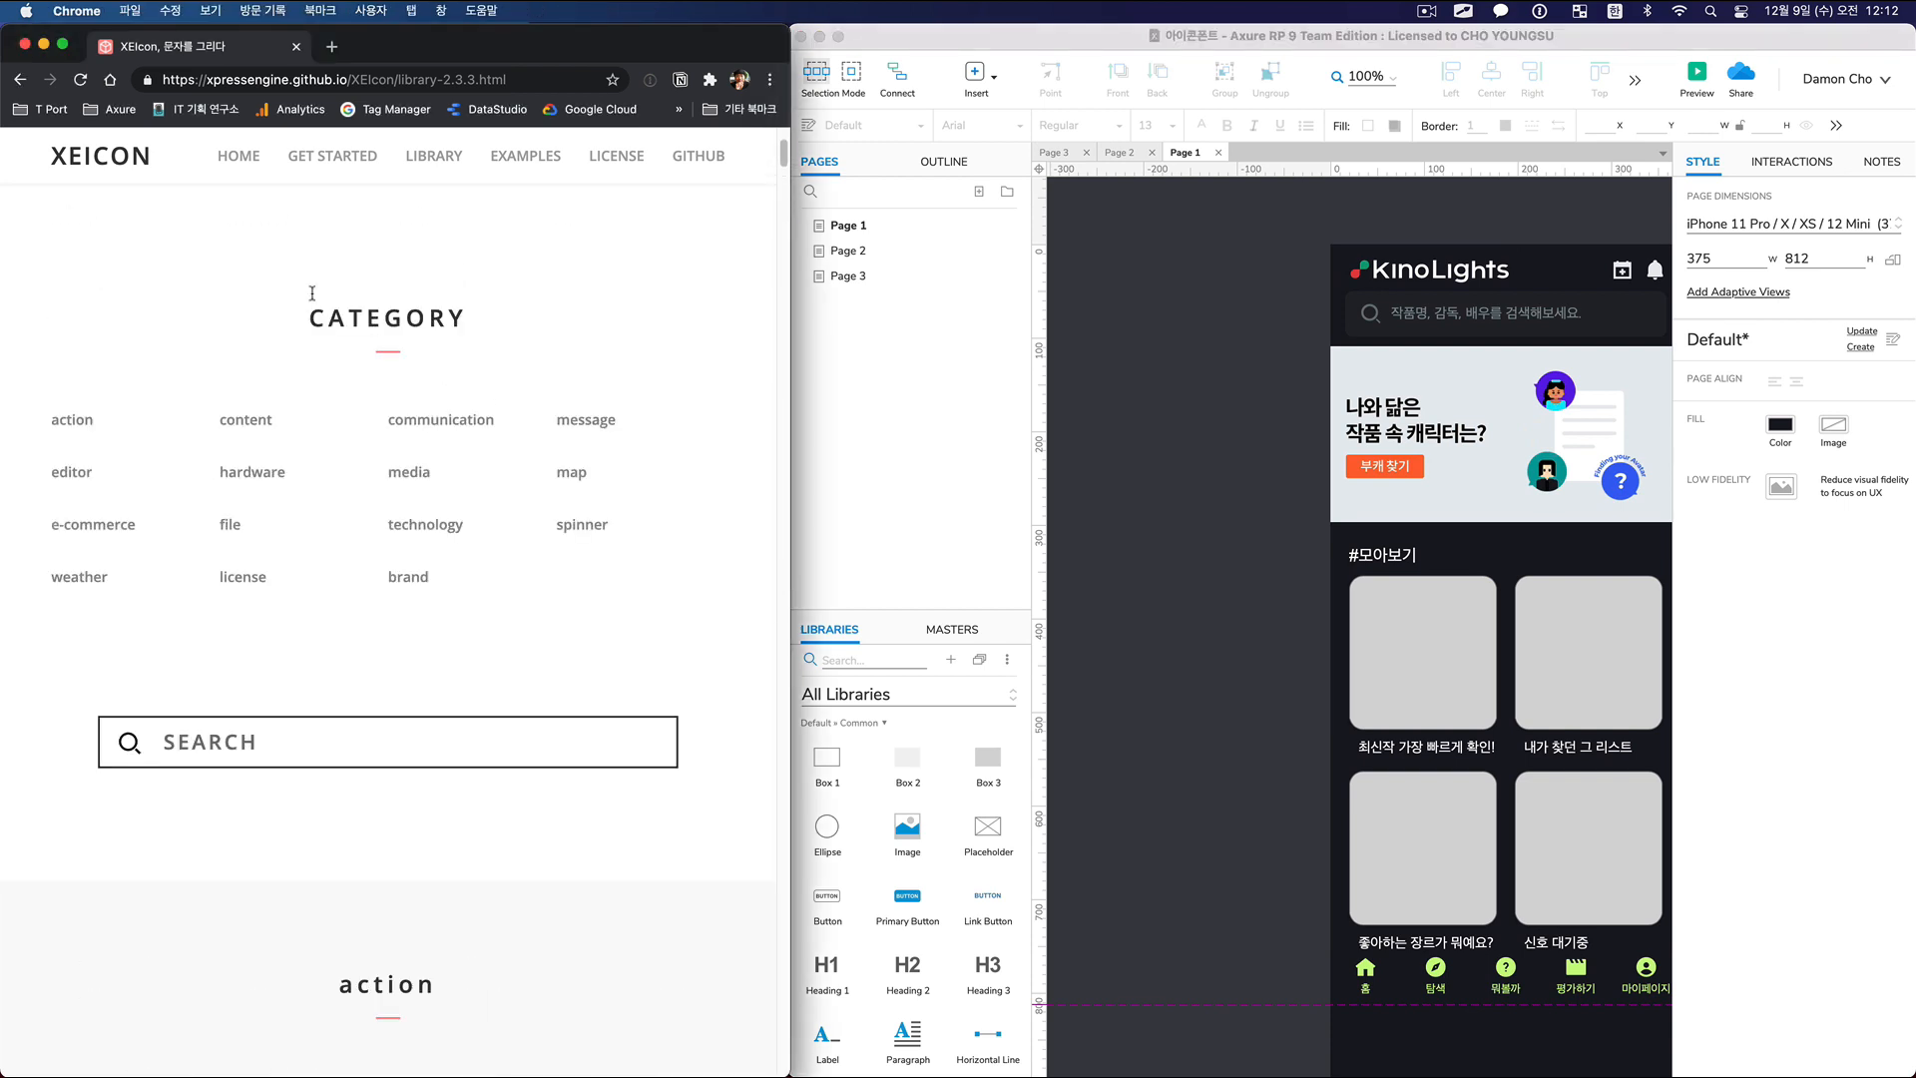
{"action": "left_click", "coordinate": [129, 162]}
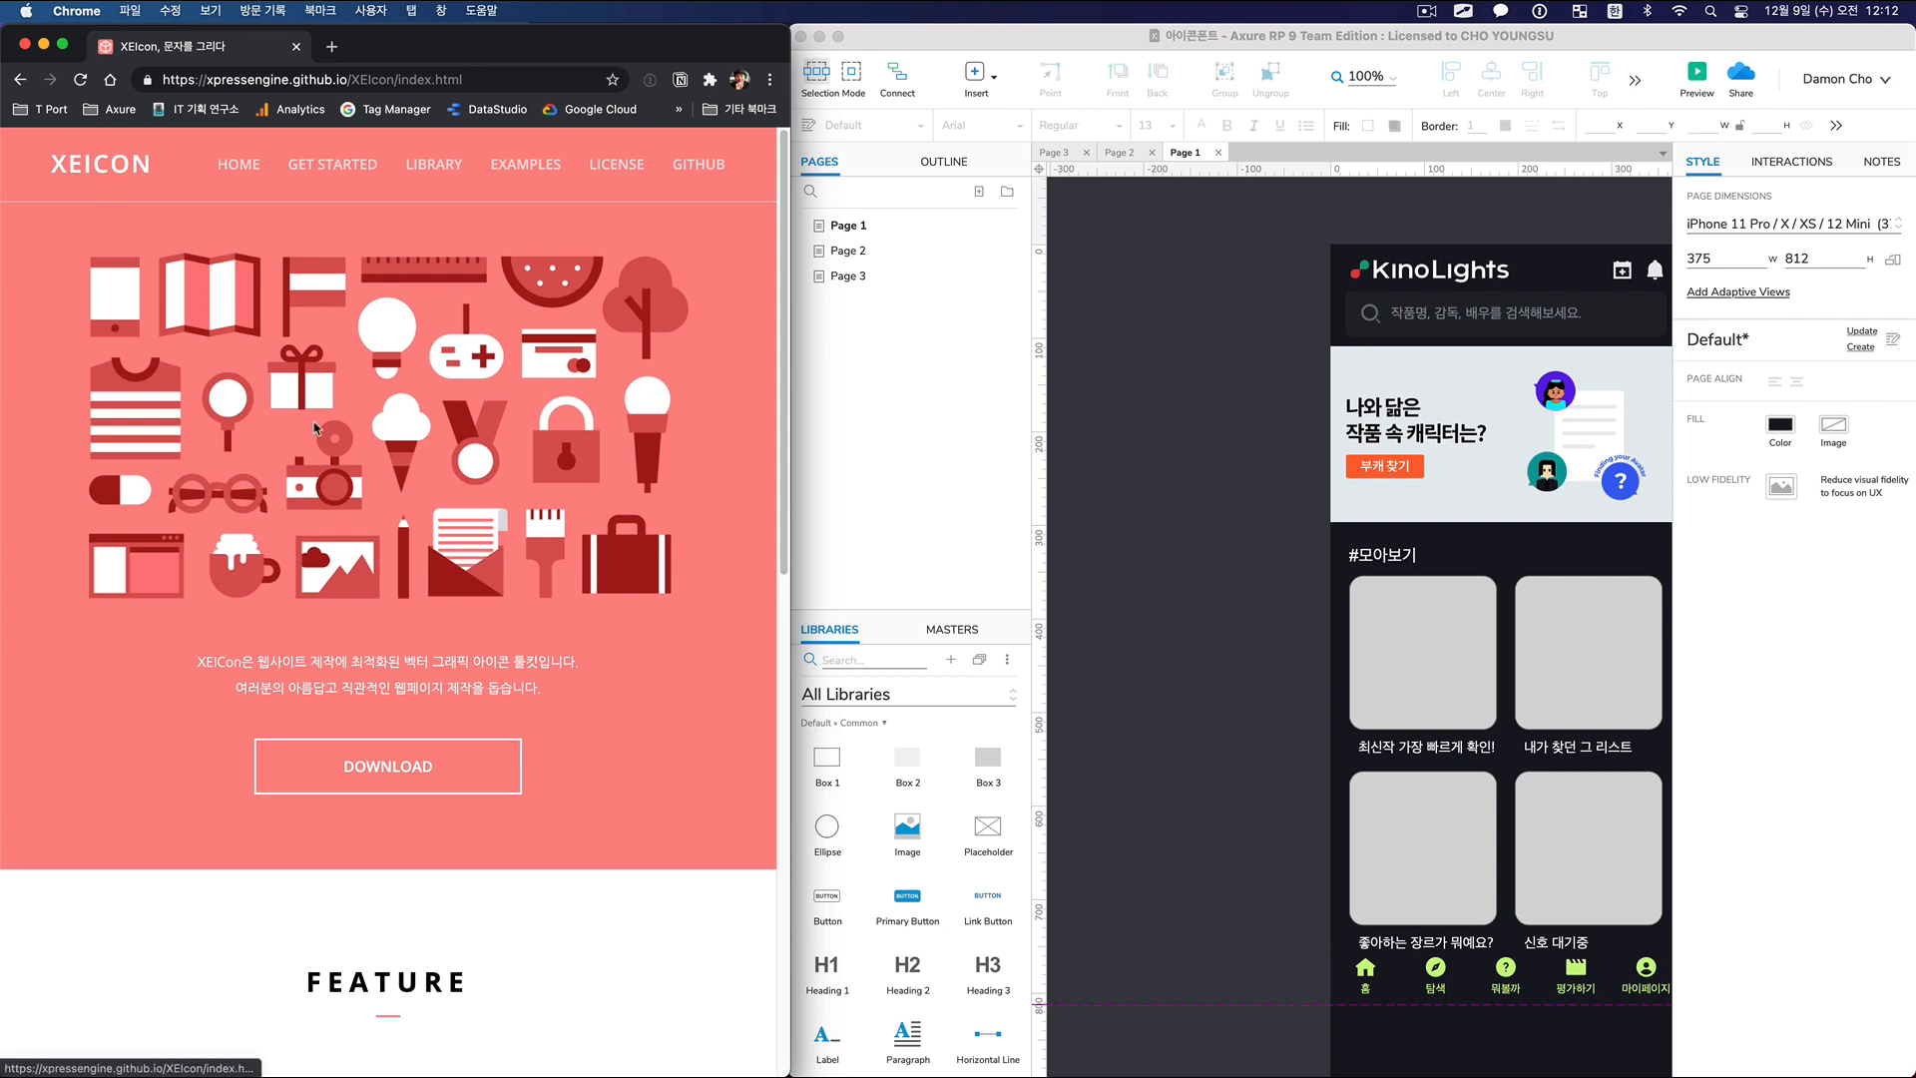
{"action": "left_click", "coordinate": [393, 779]}
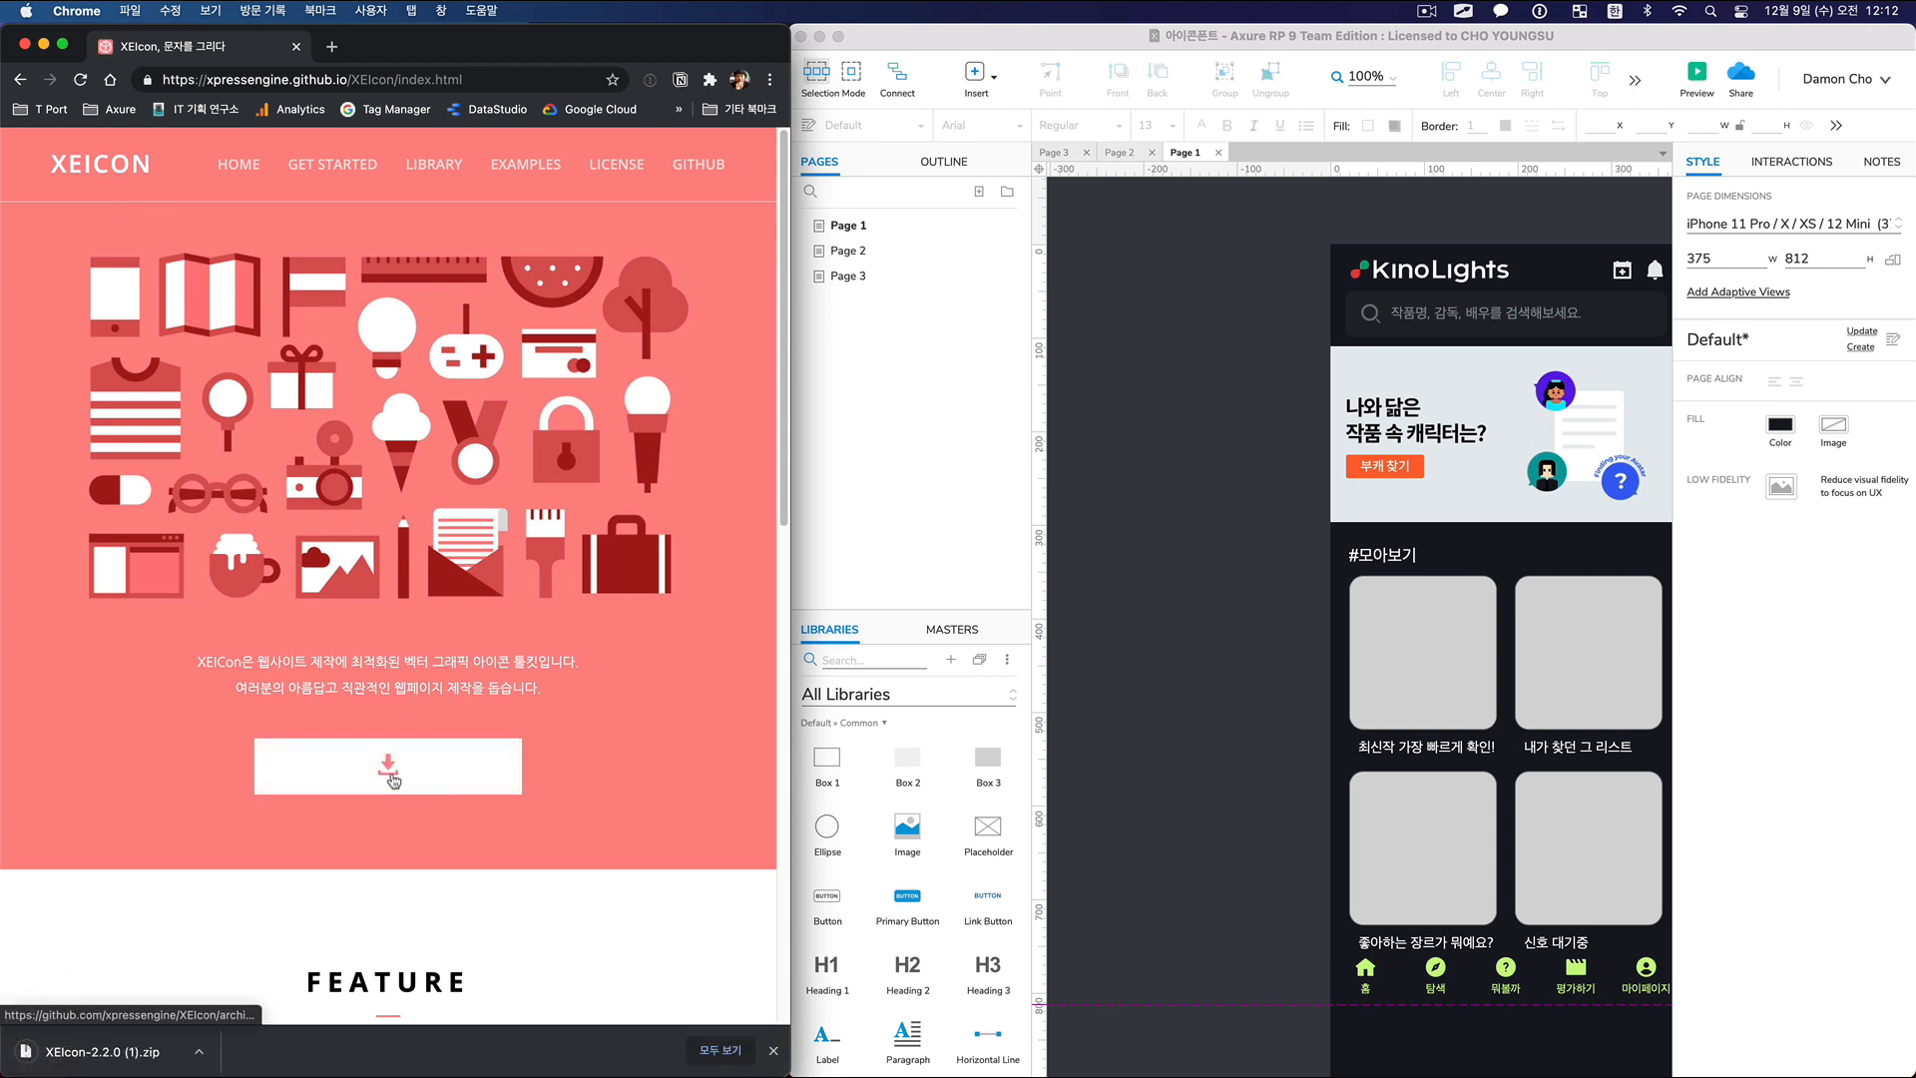
Show the downloaded XEIcon zip in Finder and select xeicon.ttf inside the fonts folder of XEIcon-2.2.0.
{"action": "left_click", "coordinate": [198, 1051]}
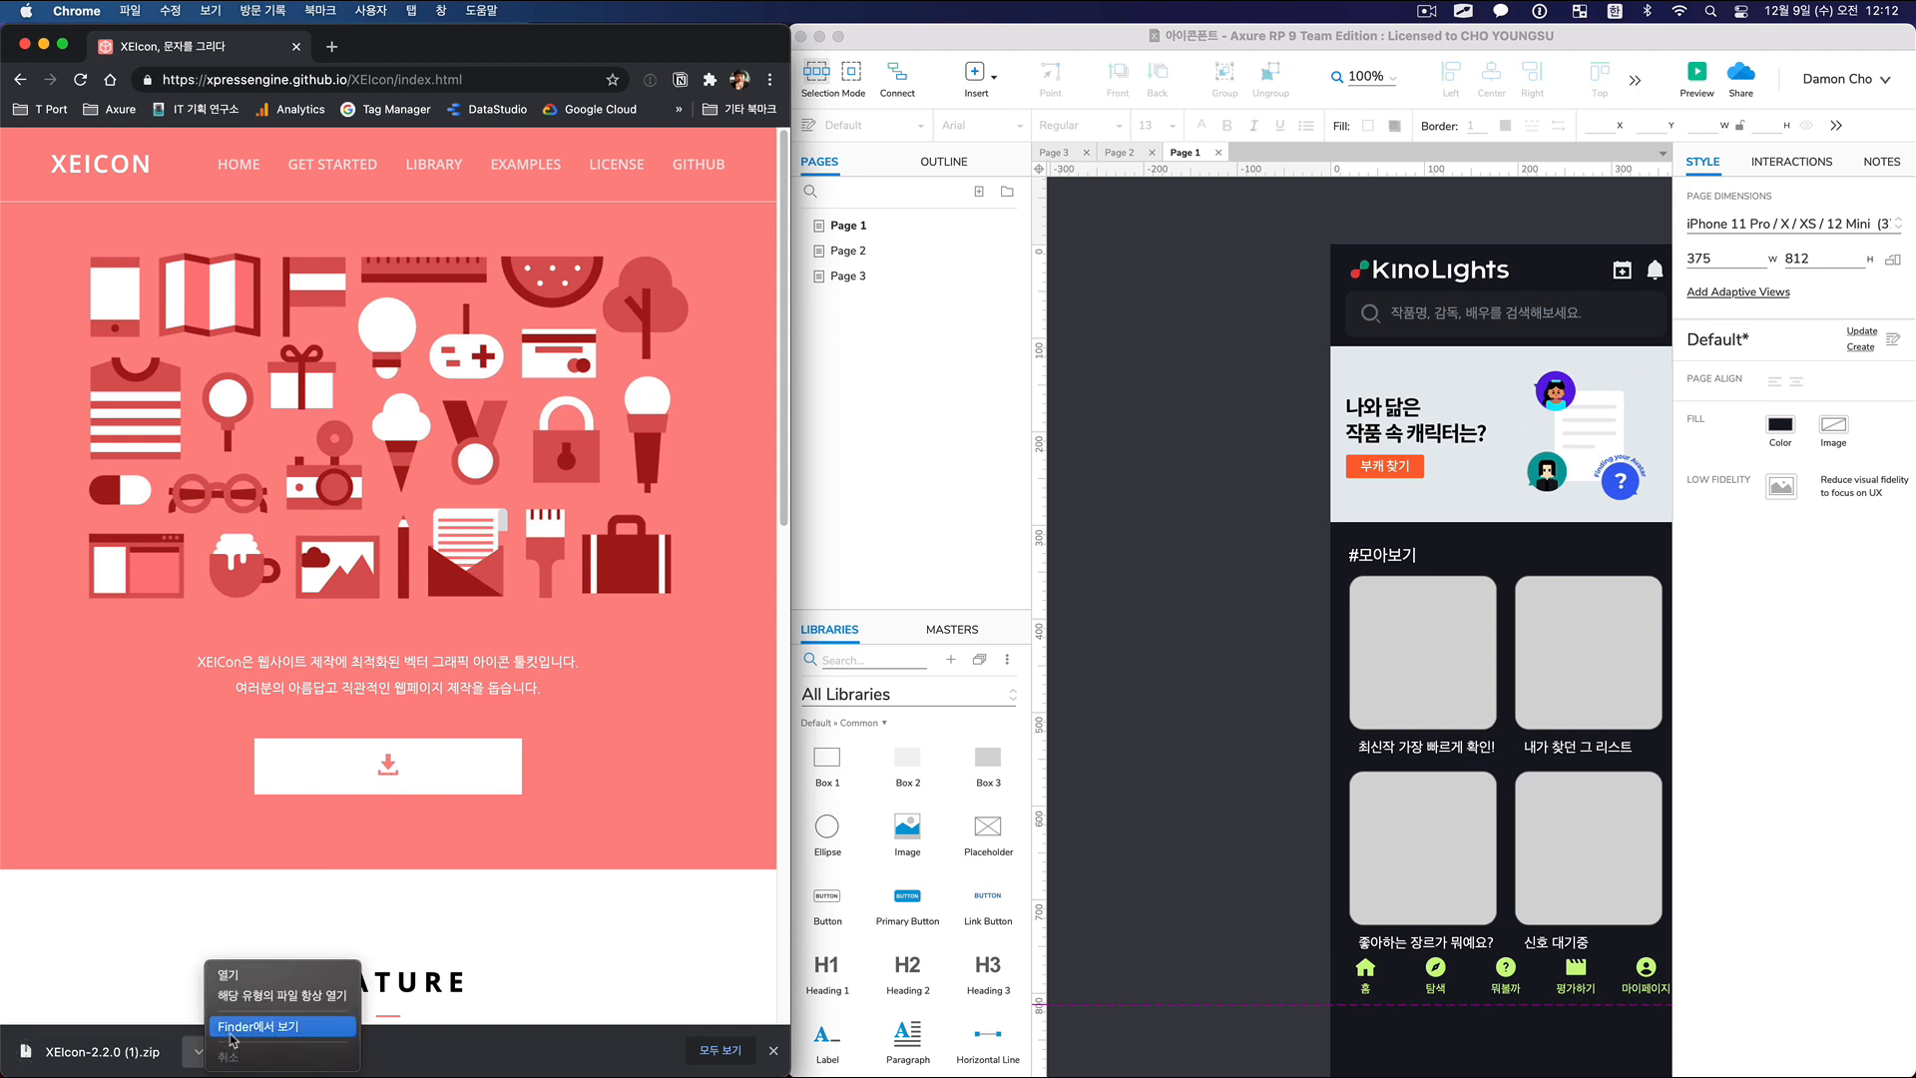
{"action": "left_click", "coordinate": [230, 1035]}
{"action": "double_click", "coordinate": [734, 542]}
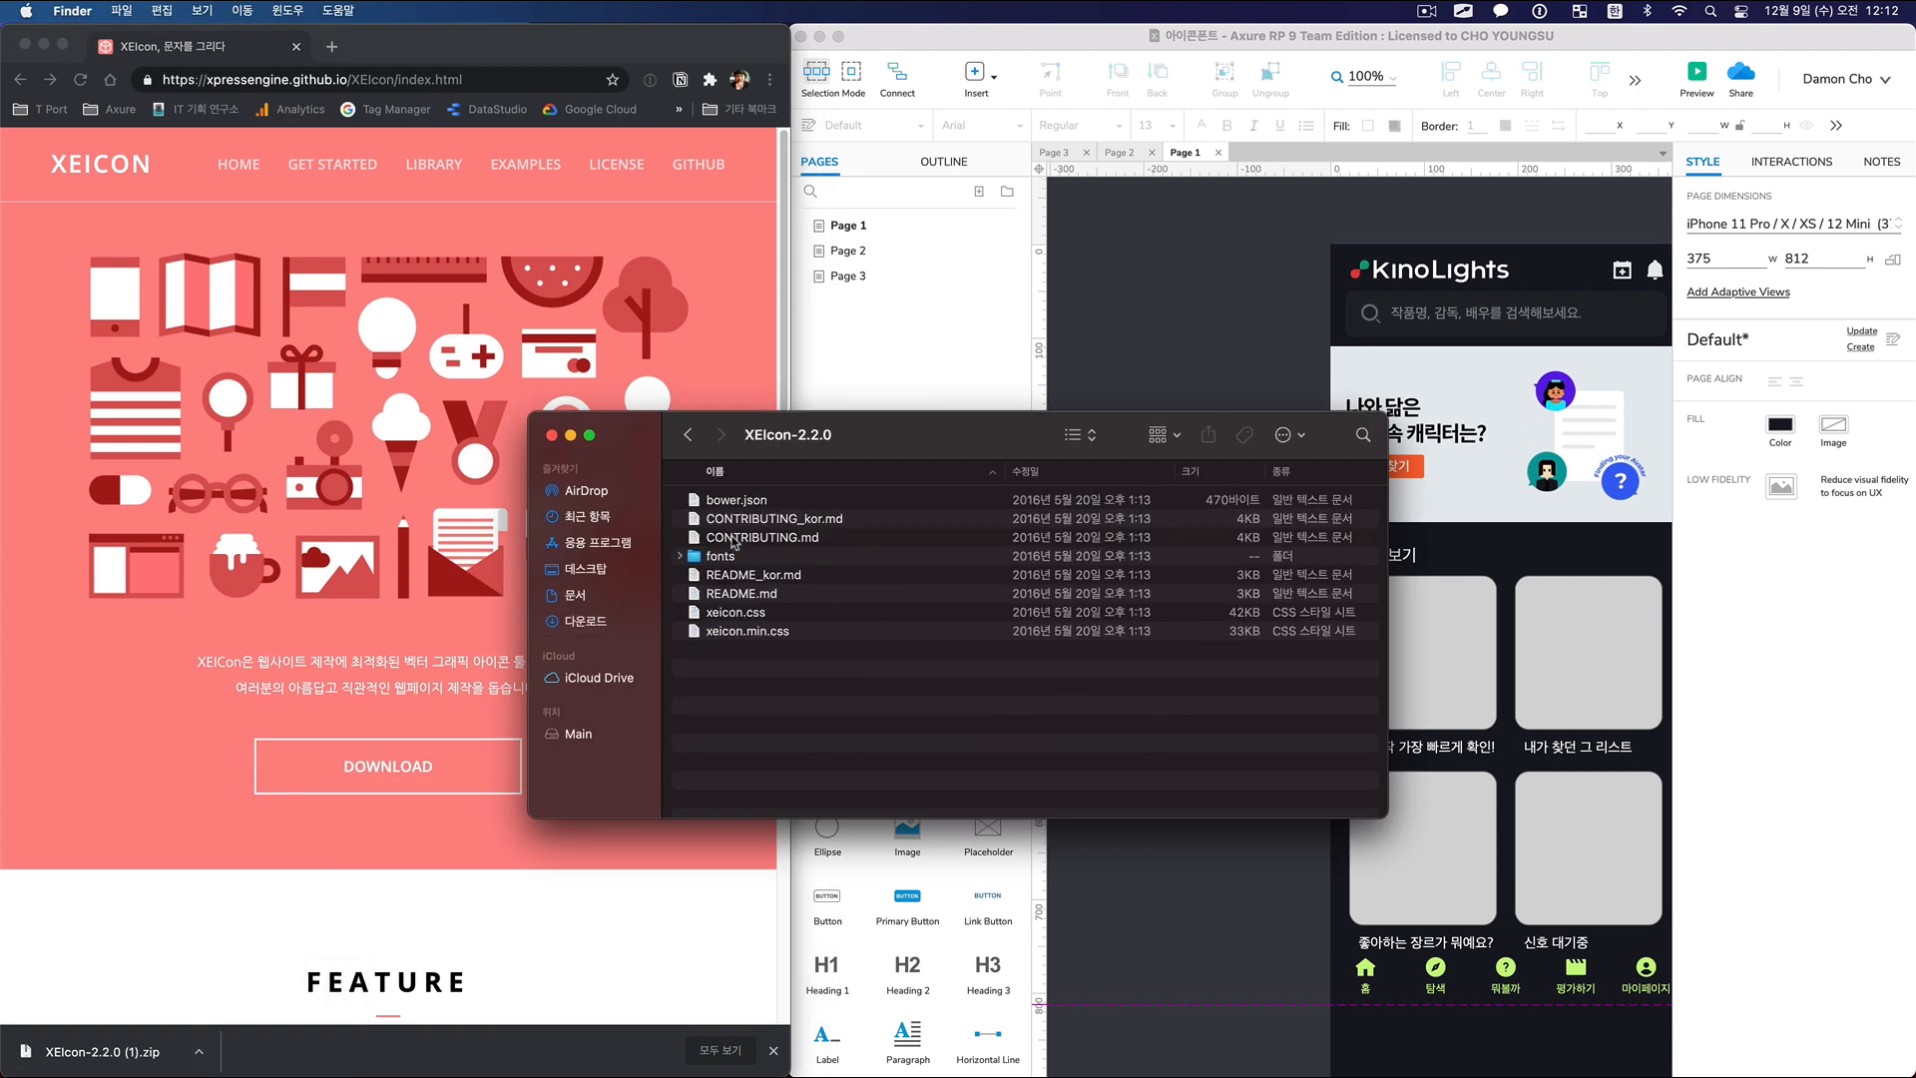
{"action": "left_click", "coordinate": [722, 560]}
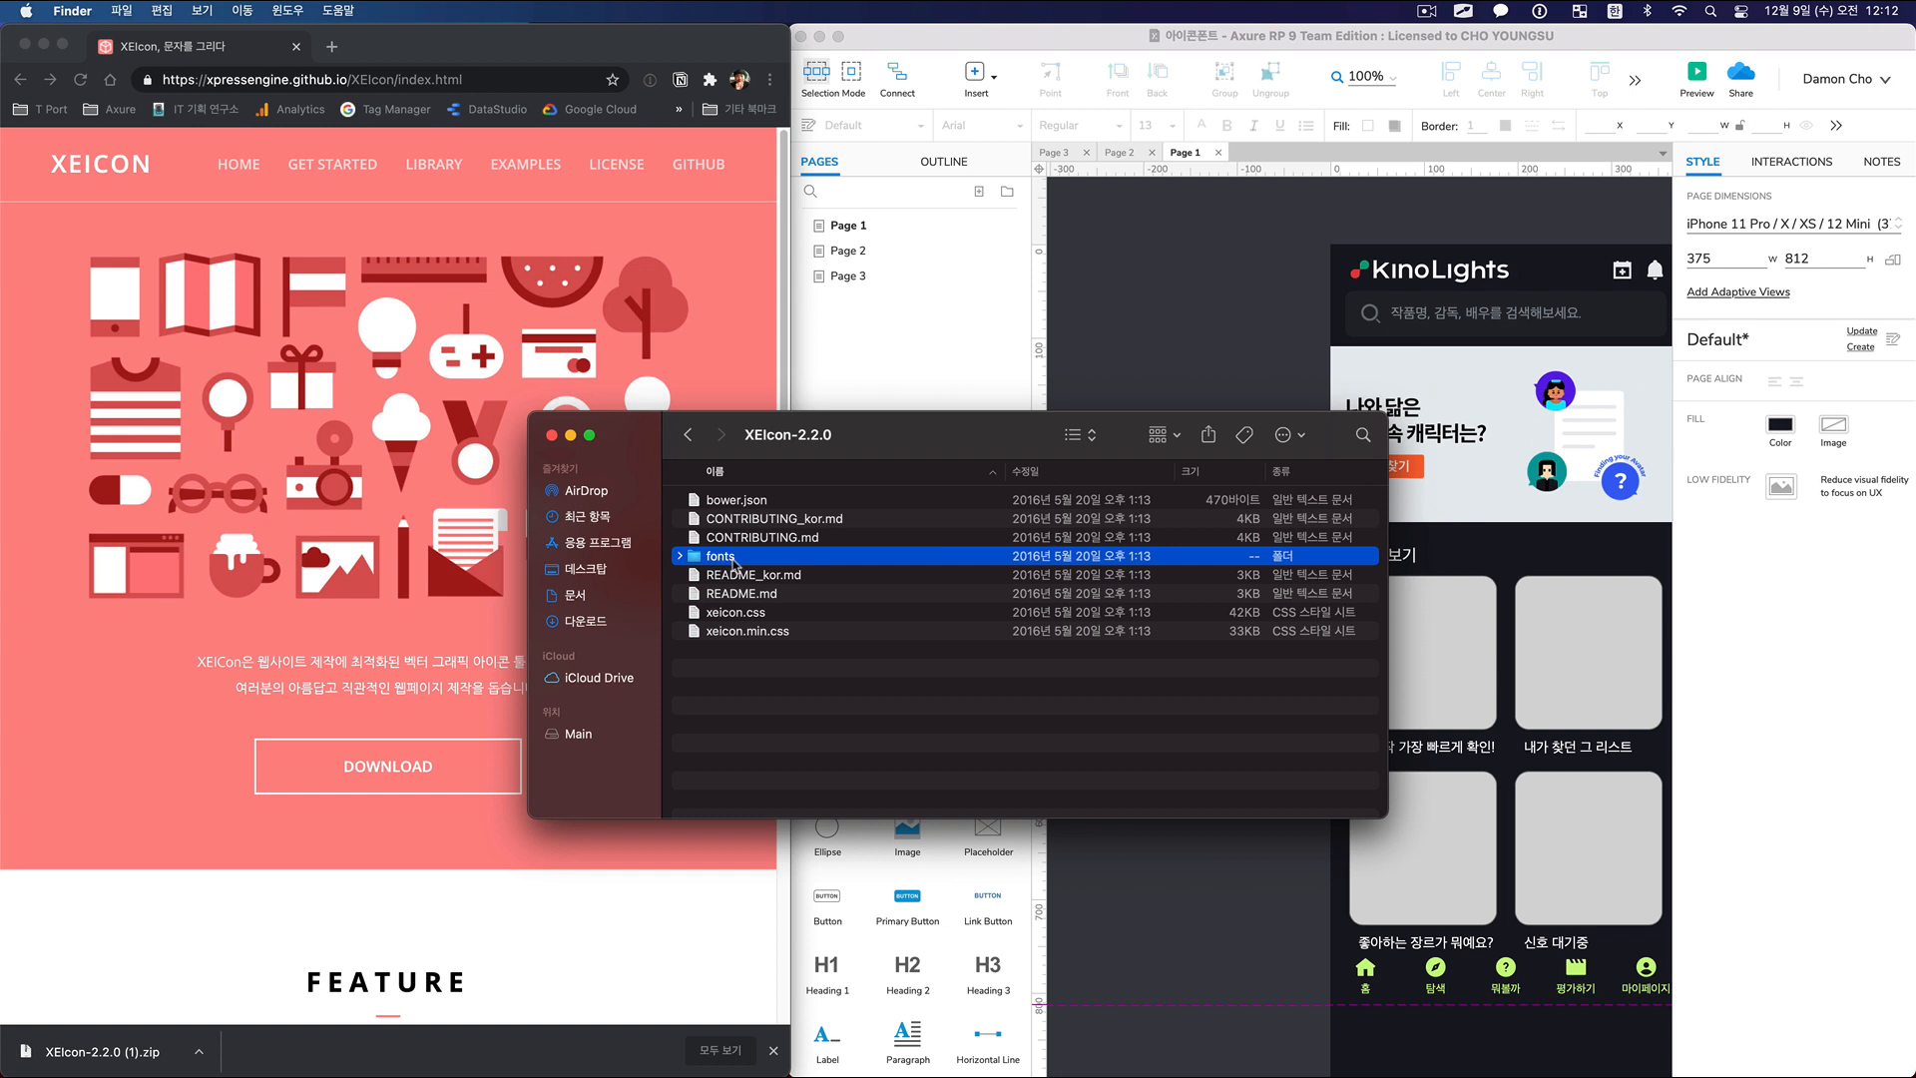
{"action": "double_click", "coordinate": [734, 562]}
{"action": "left_click", "coordinate": [749, 538]}
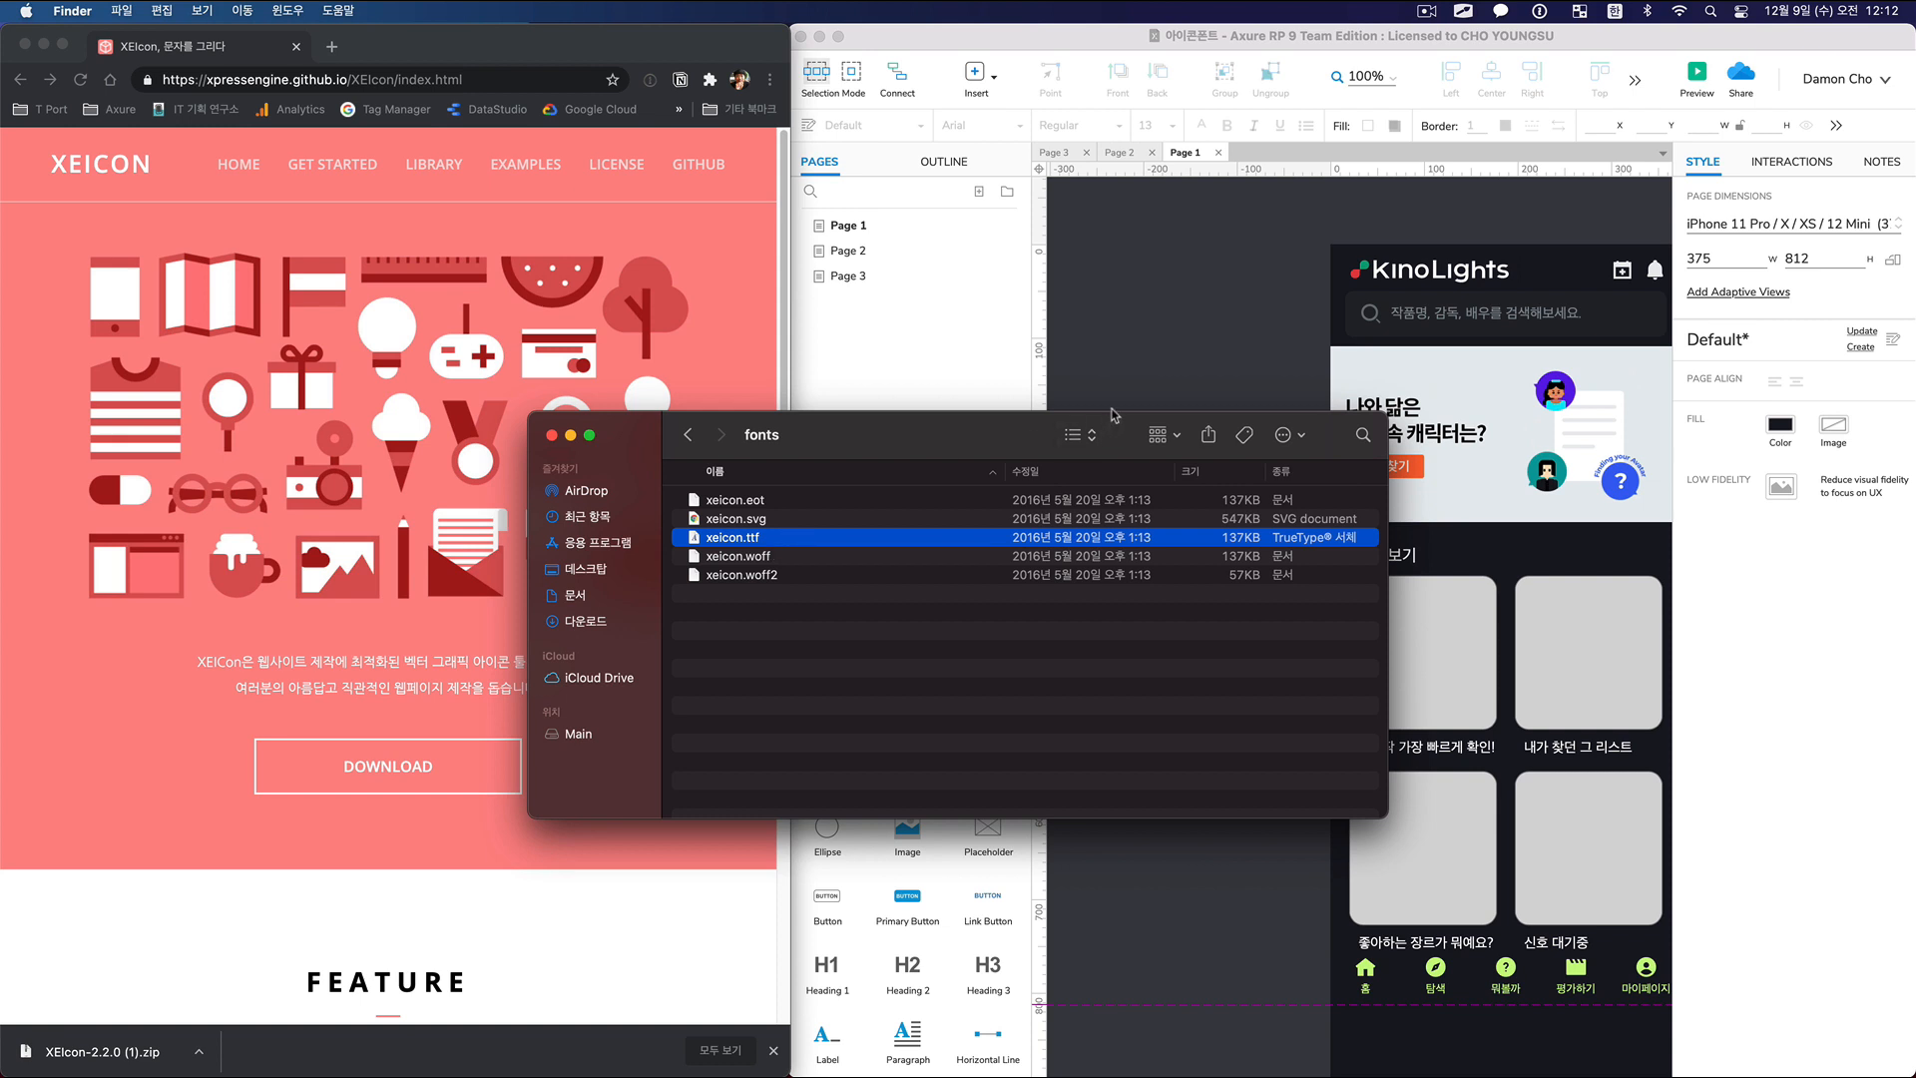
Switch to Axure RP and check the typeface of the calendar icon in the phone mockup's header.
{"action": "left_click", "coordinate": [1154, 348]}
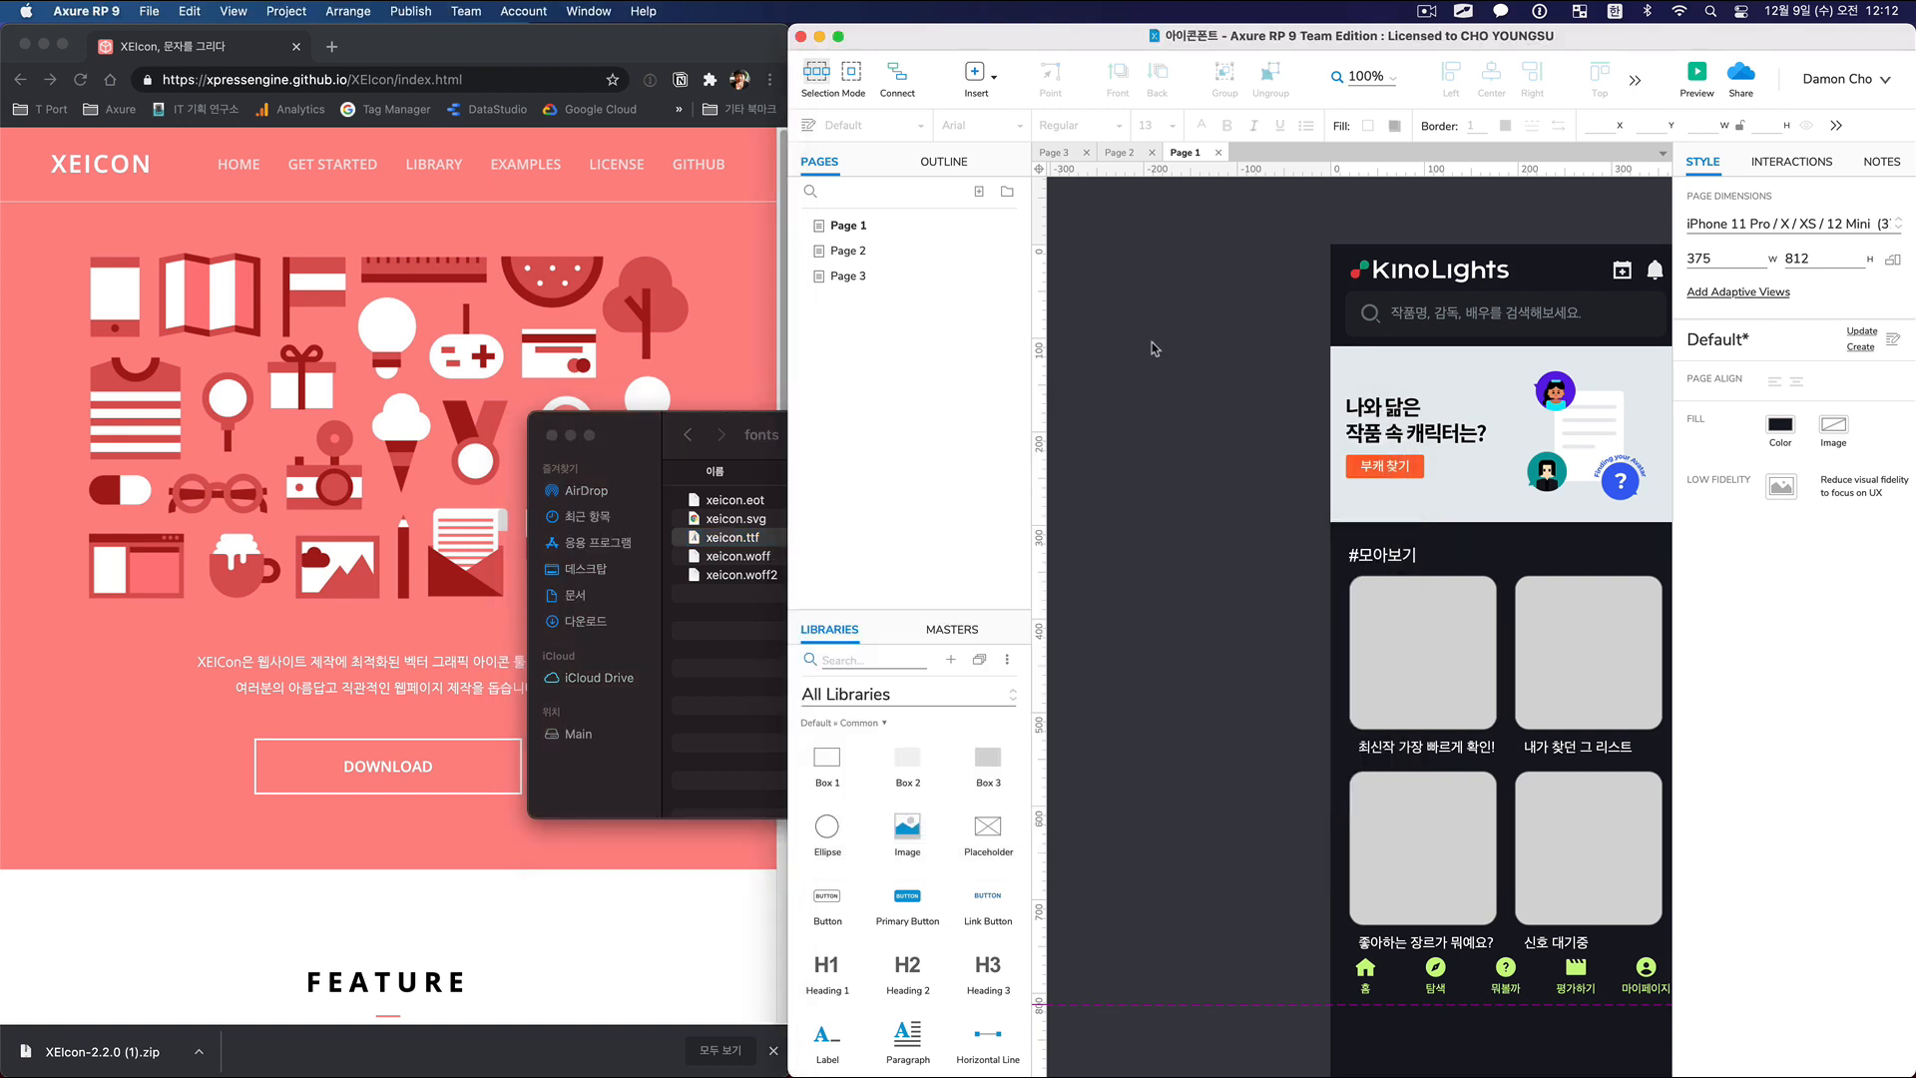
{"action": "left_click", "coordinate": [1621, 269]}
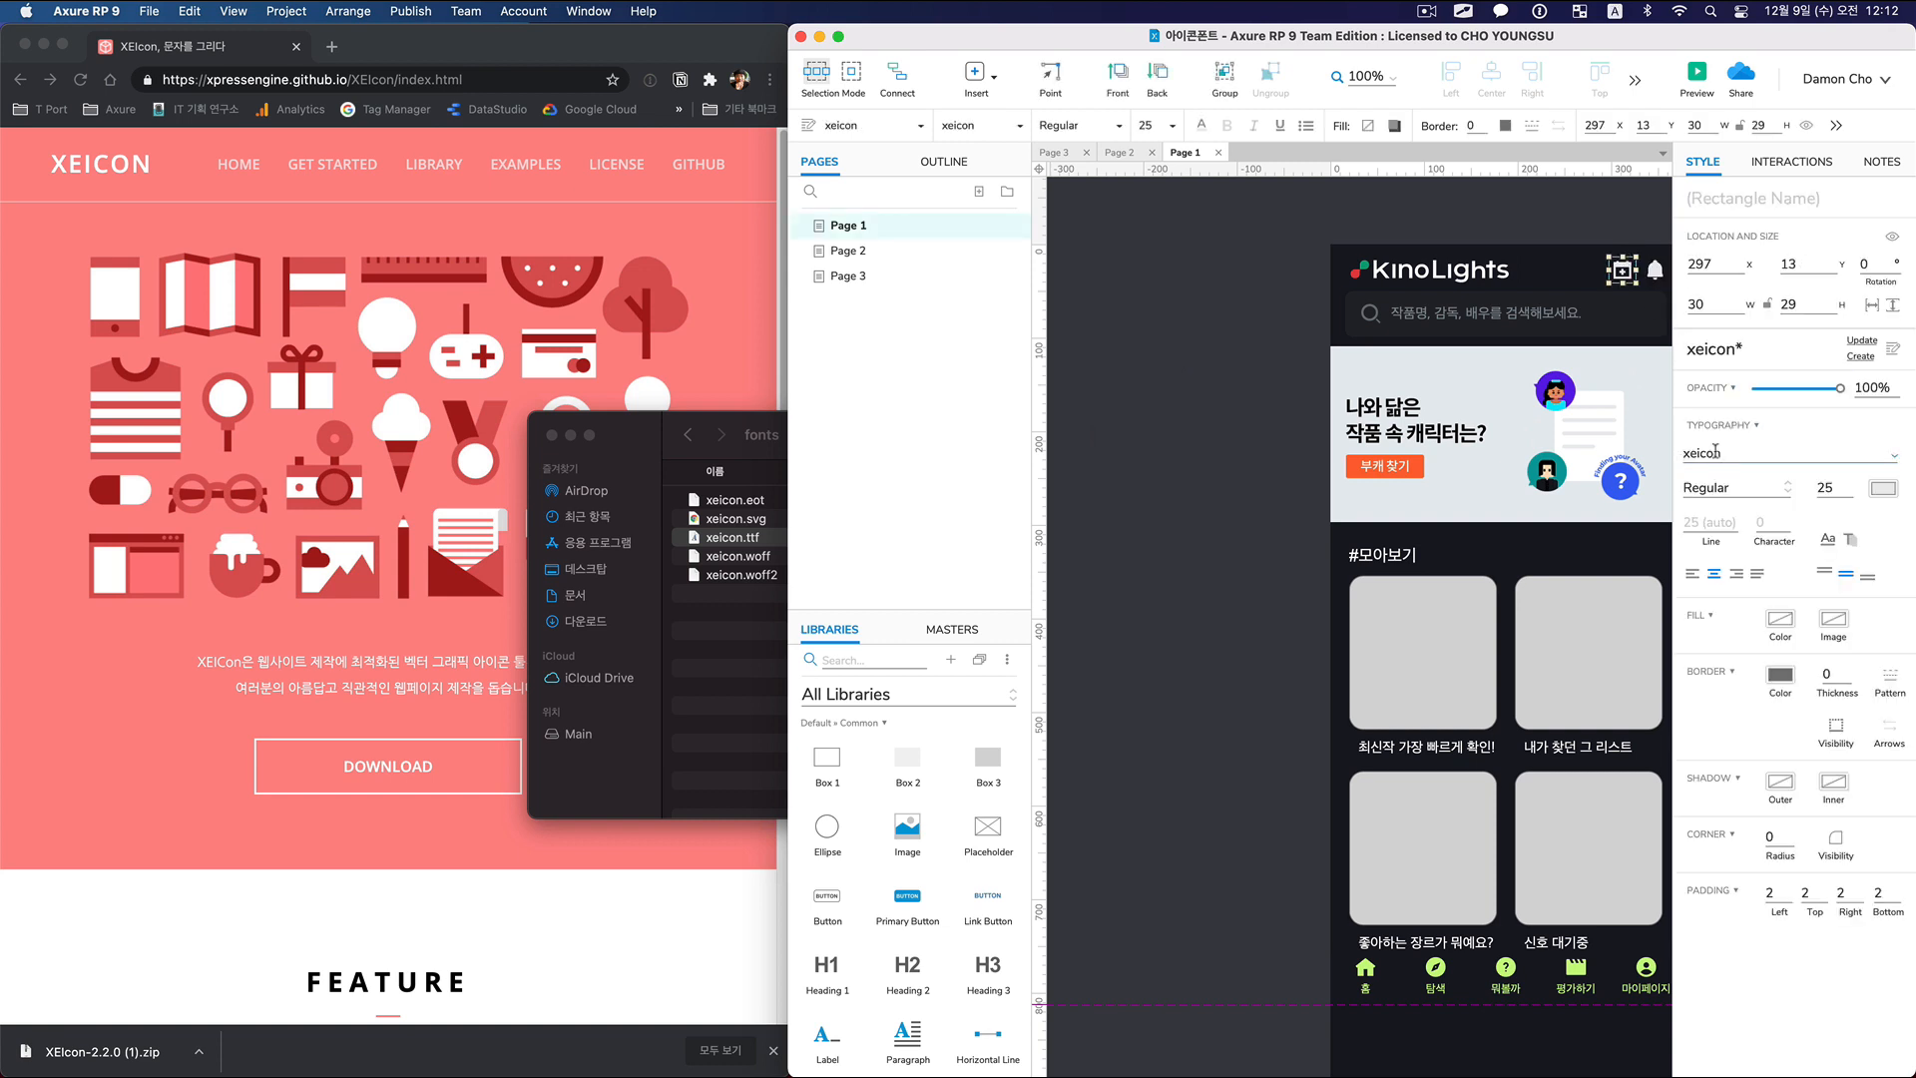
Switch to Chrome, open XEIcon's 2.3.3 library page and browse the available icons by category.
{"action": "left_click", "coordinate": [720, 403]}
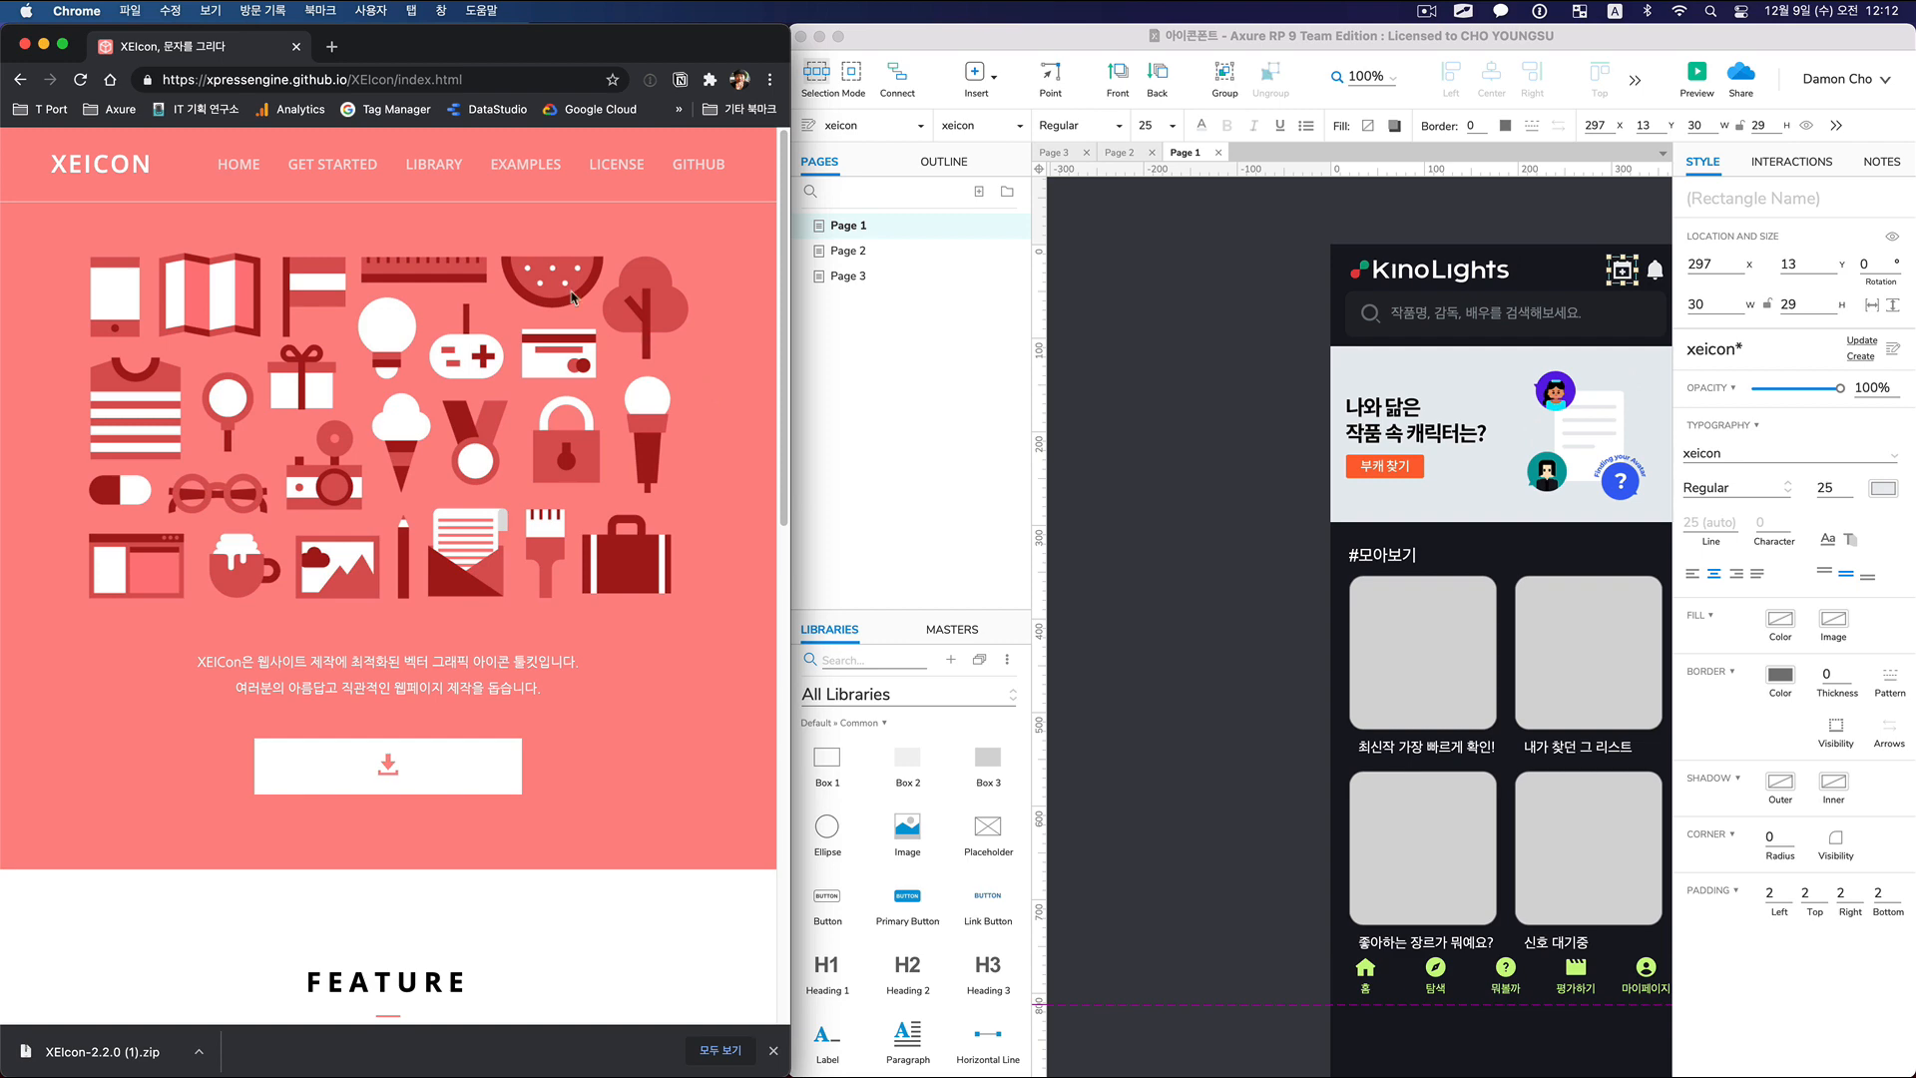
{"action": "mouse_move", "coordinate": [434, 167]}
{"action": "left_click", "coordinate": [439, 251]}
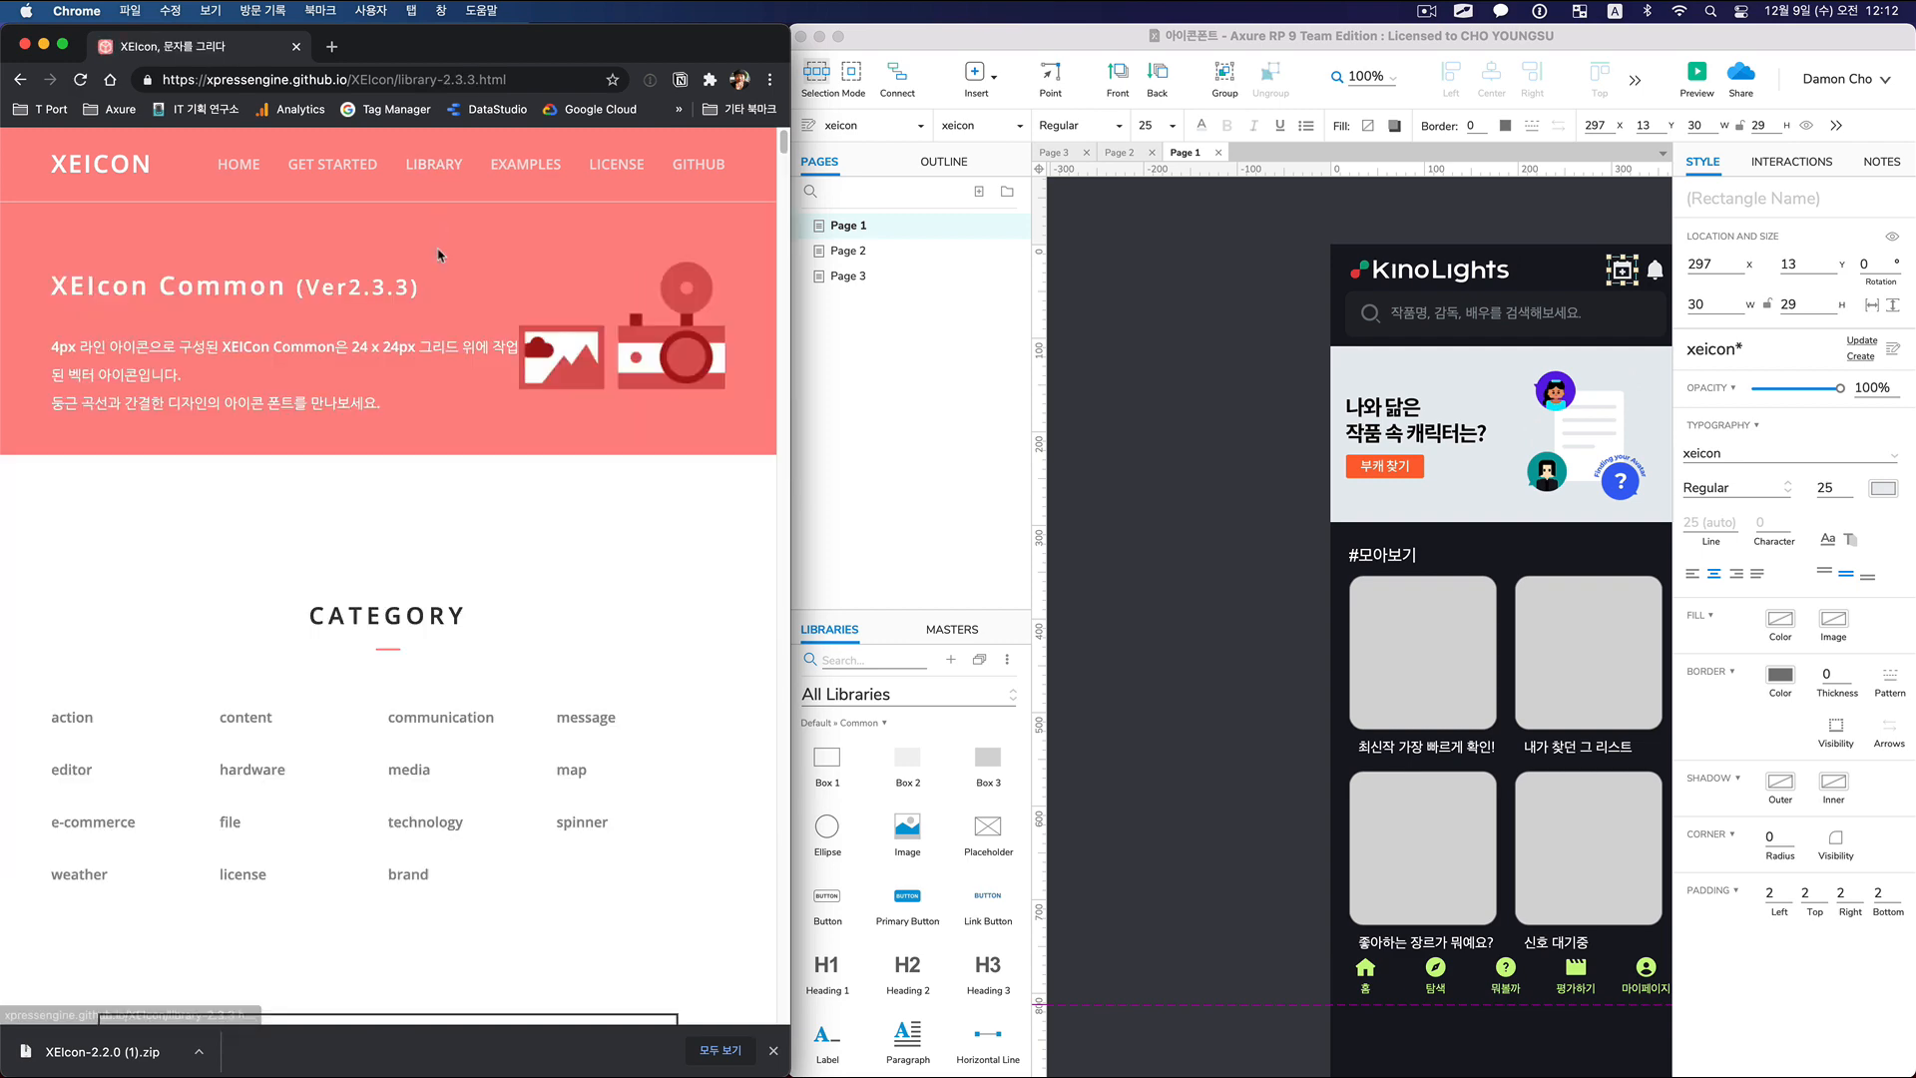
{"action": "scroll", "coordinate": [413, 575], "scroll_direction": "down", "scroll_amount": 10}
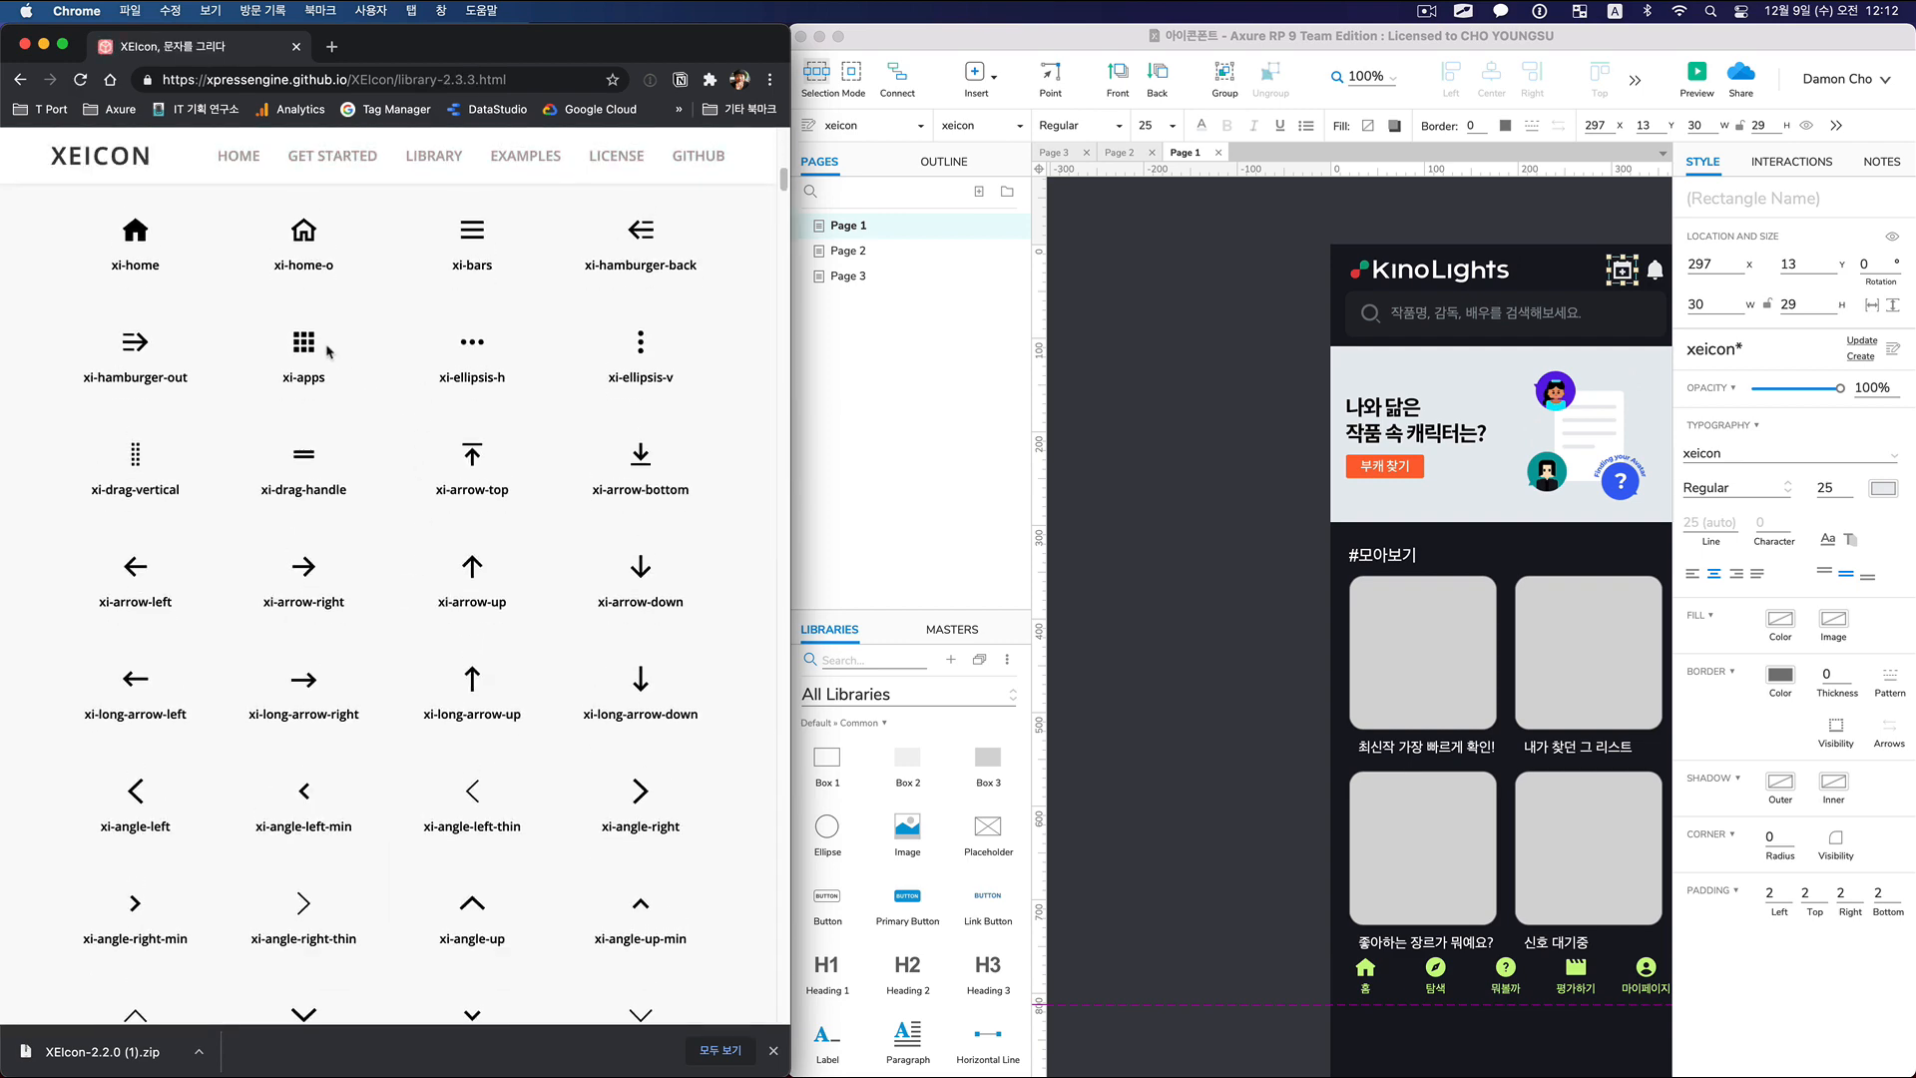
{"action": "scroll", "coordinate": [329, 351], "scroll_direction": "up", "scroll_amount": 1}
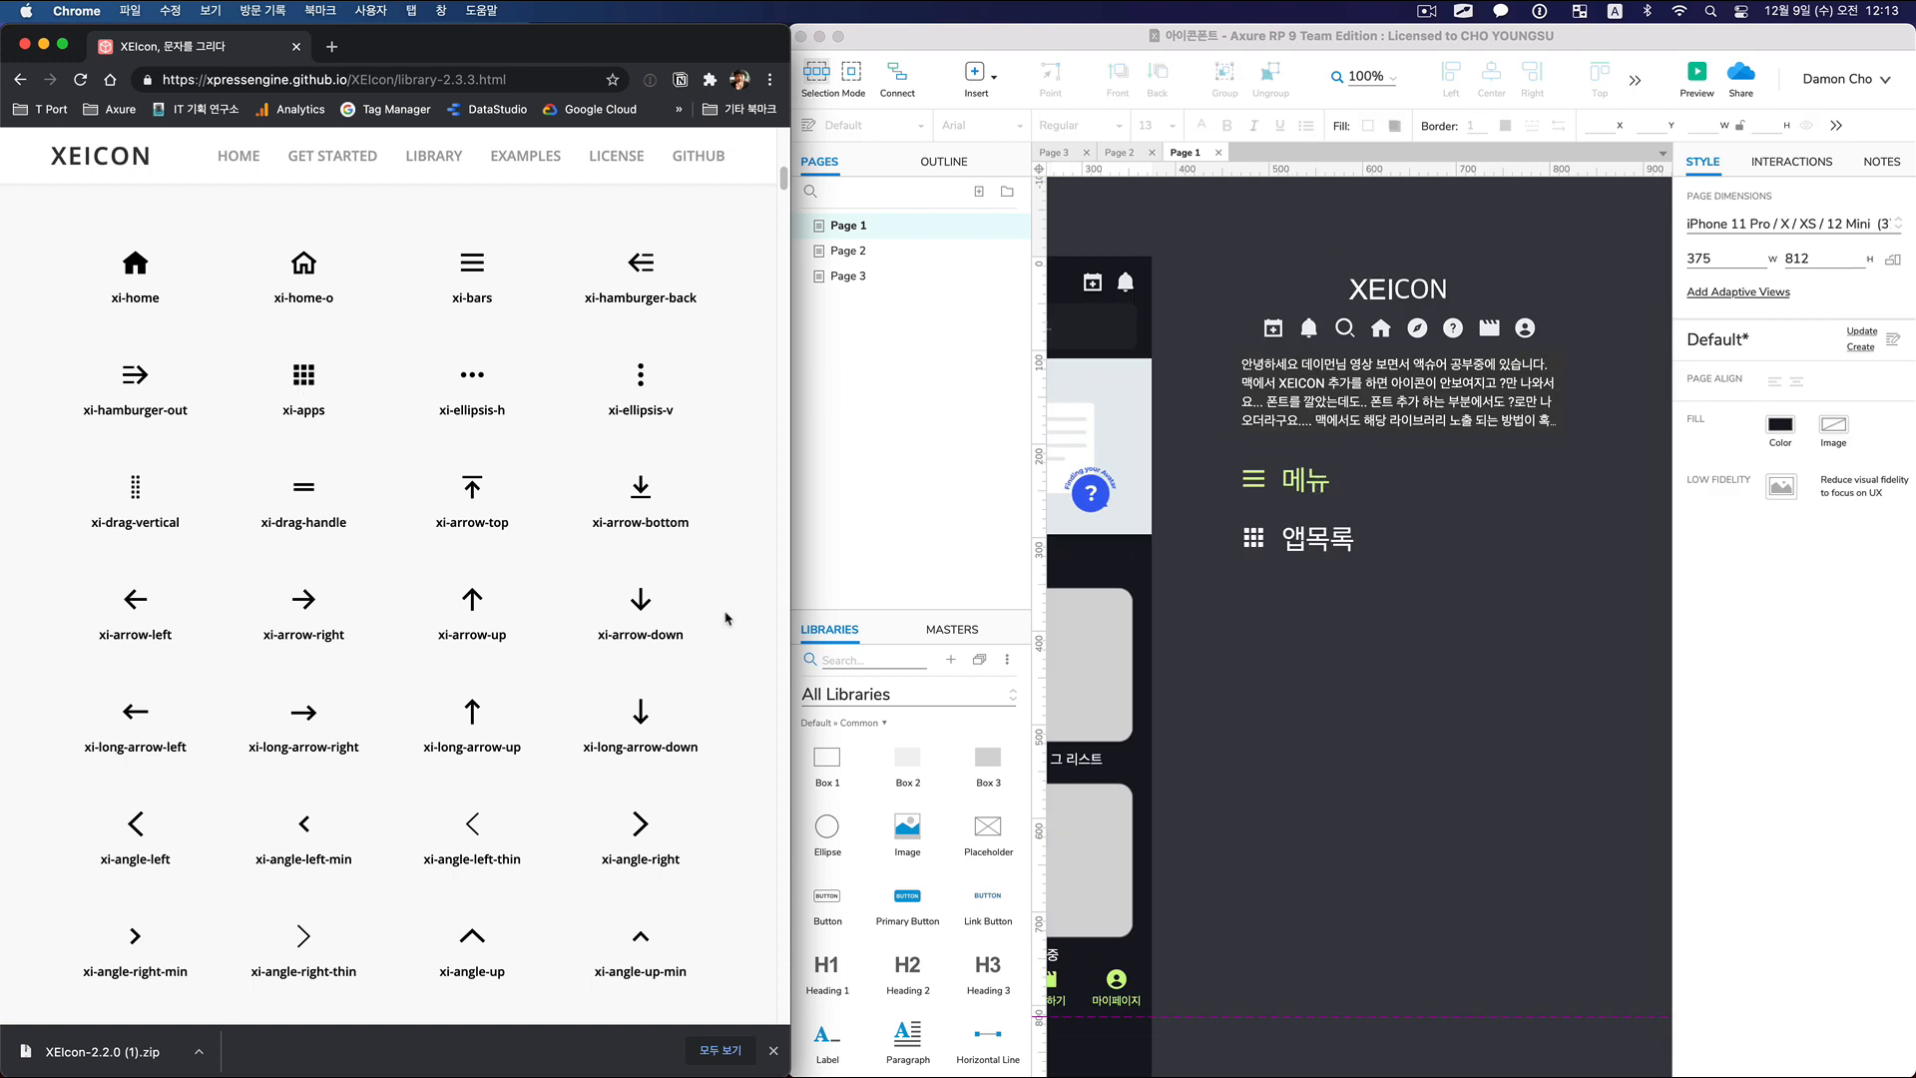
{"action": "scroll", "coordinate": [729, 655], "scroll_direction": "down", "scroll_amount": 15}
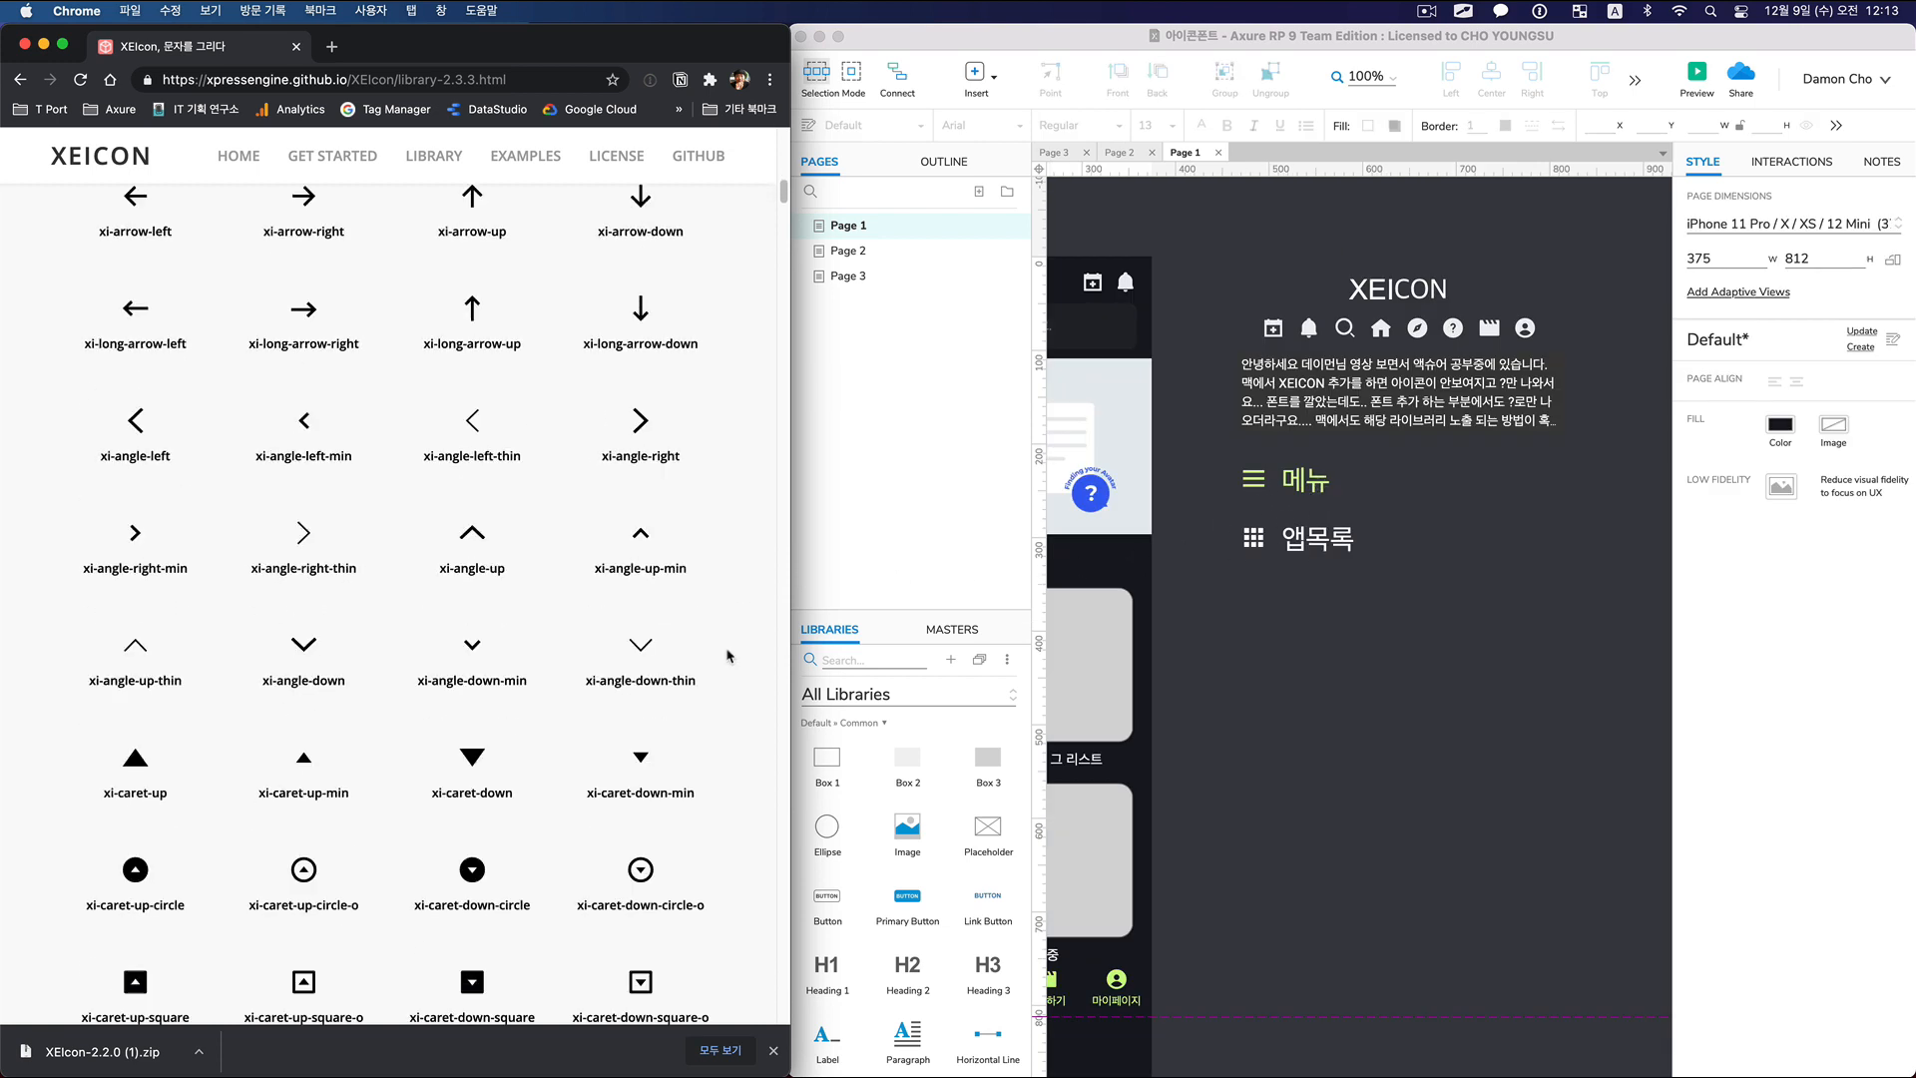
{"action": "scroll", "coordinate": [729, 656], "scroll_direction": "down", "scroll_amount": 10}
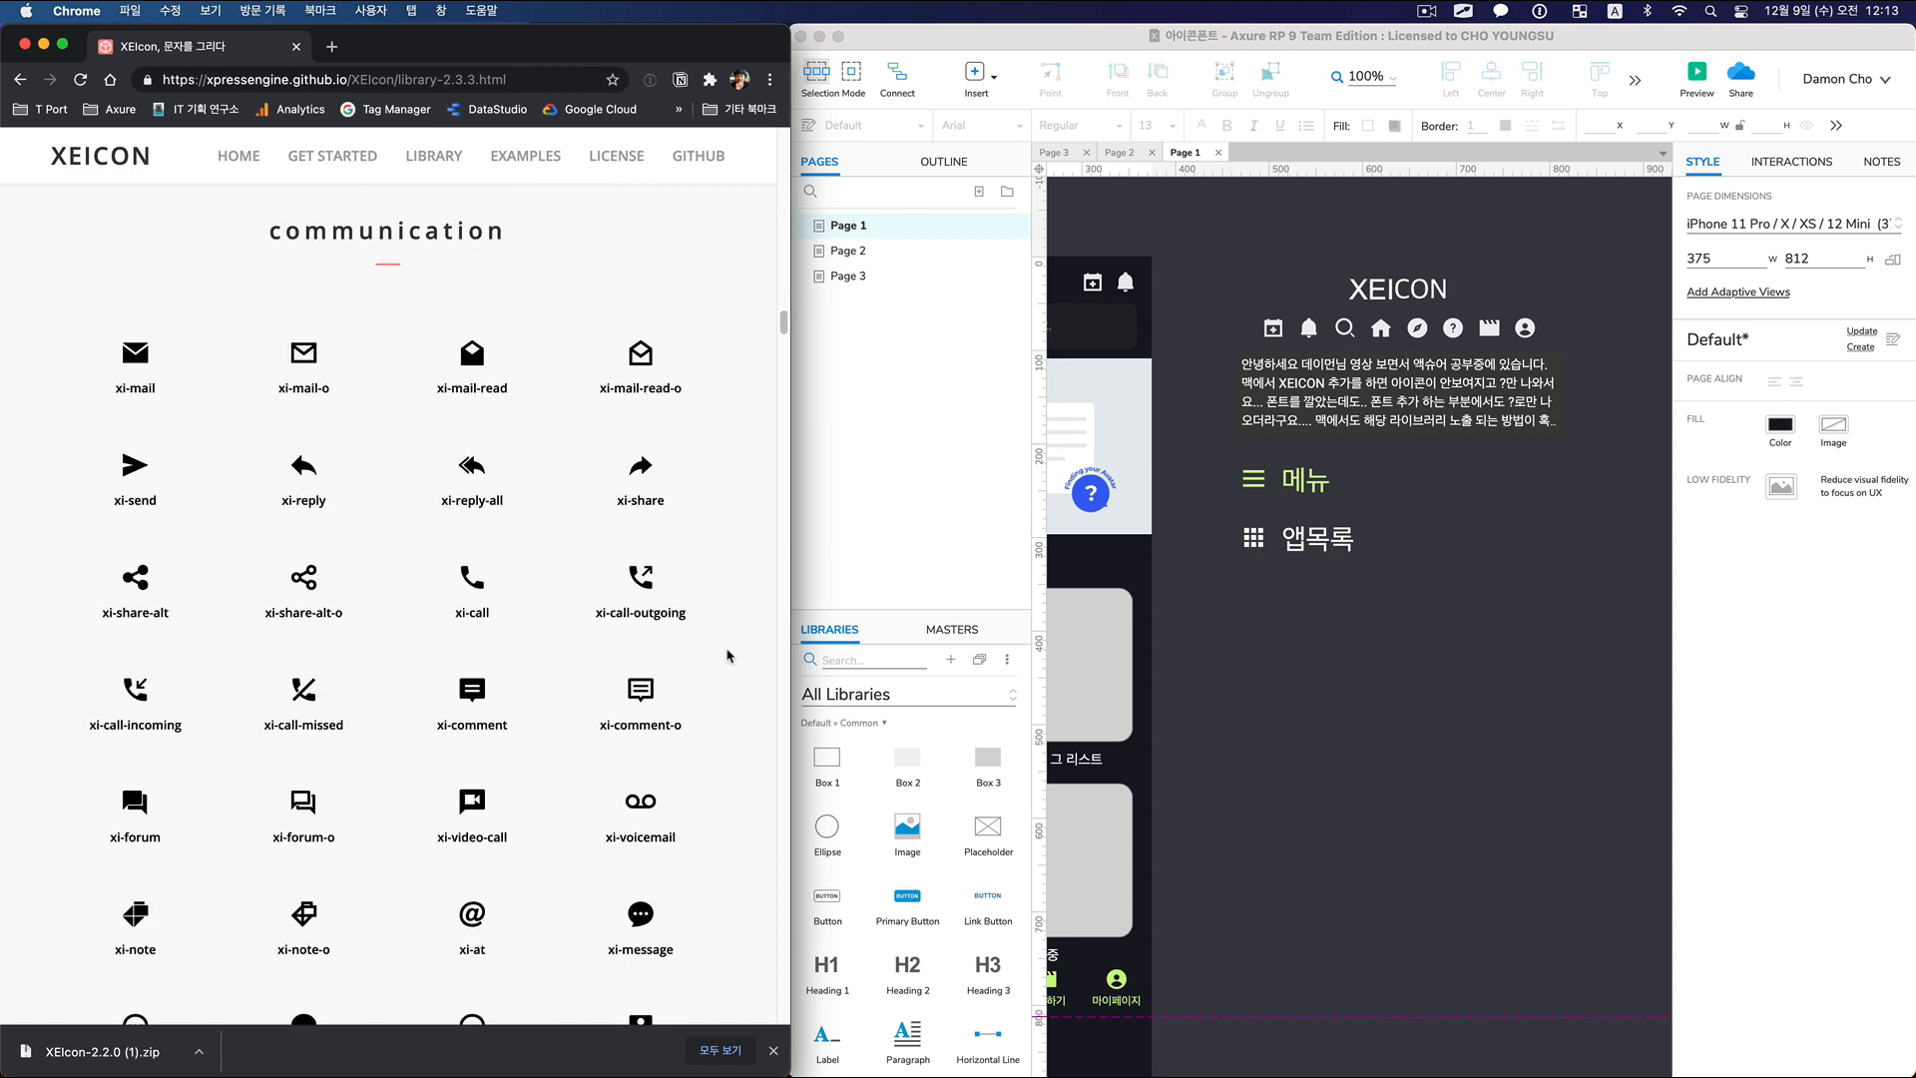
{"action": "scroll", "coordinate": [729, 656], "scroll_direction": "down", "scroll_amount": 5}
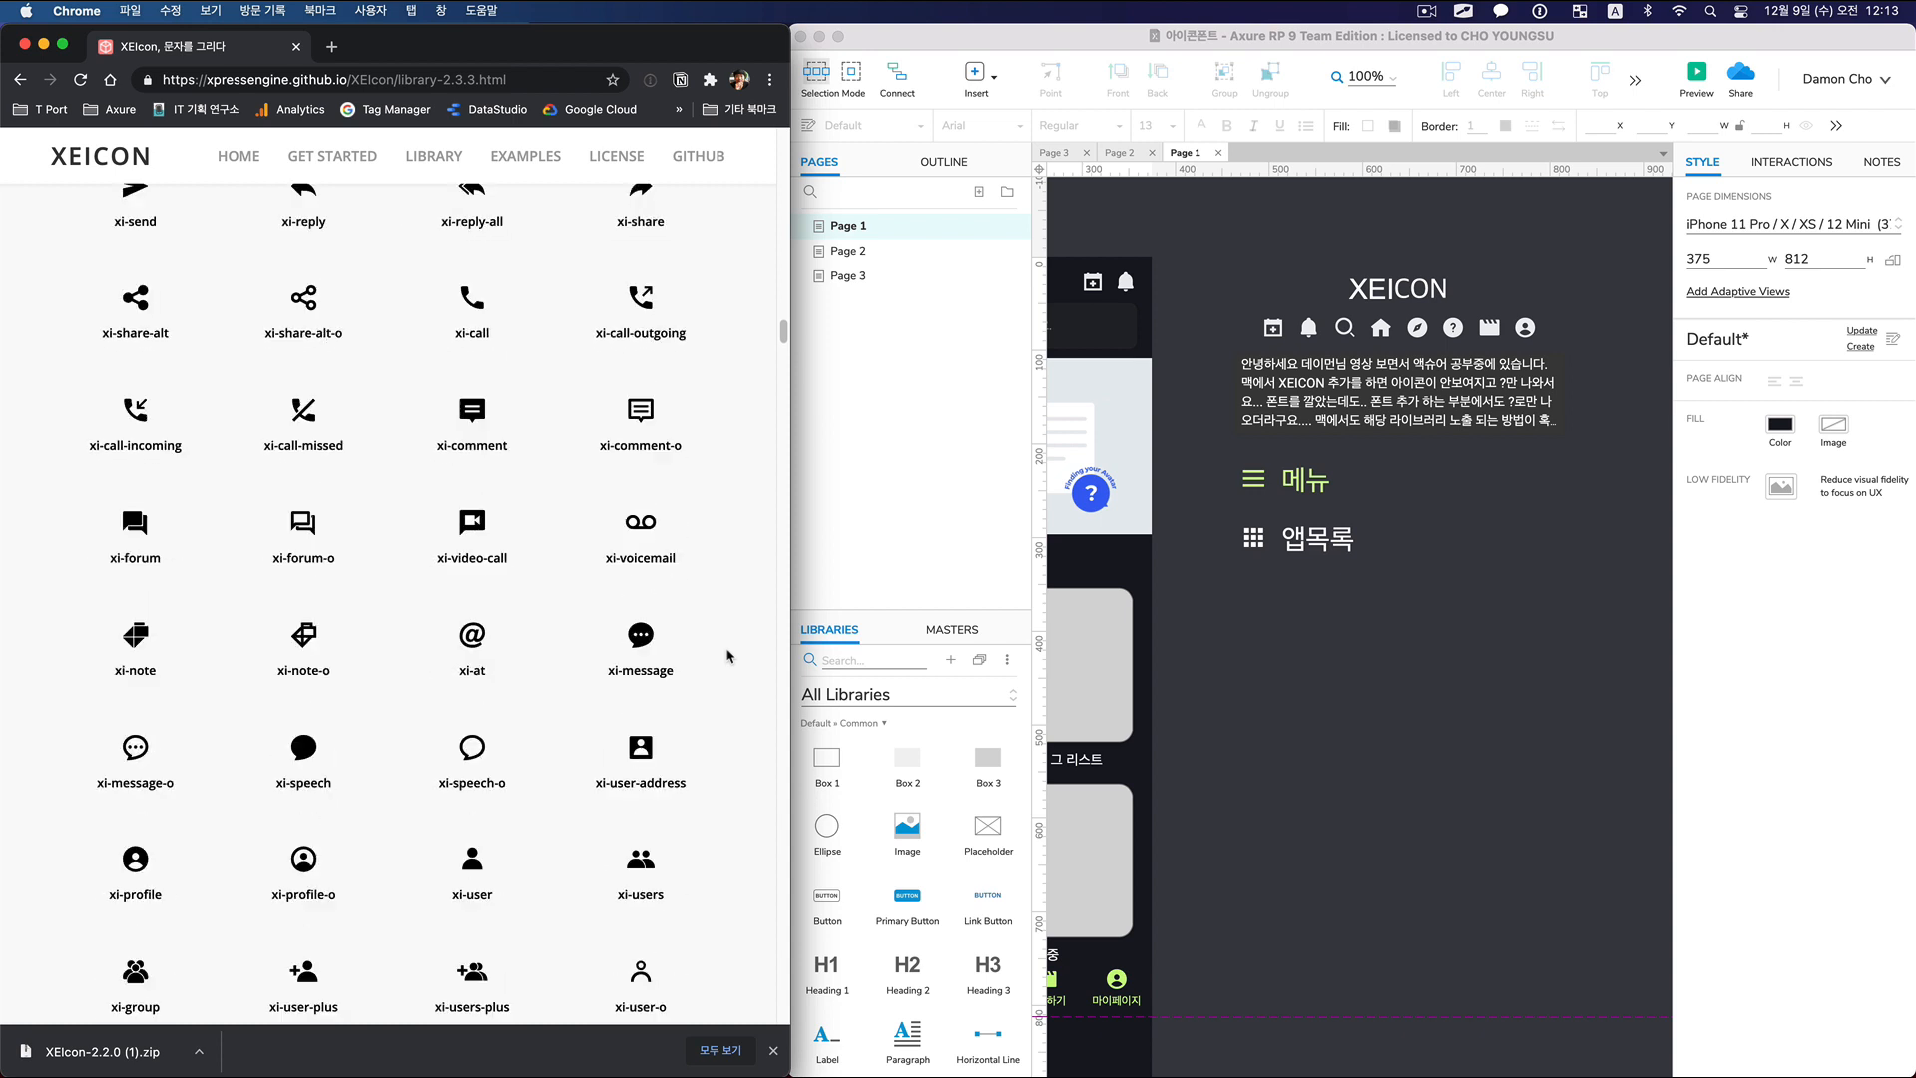
{"action": "scroll", "coordinate": [729, 656], "scroll_direction": "down", "scroll_amount": 8}
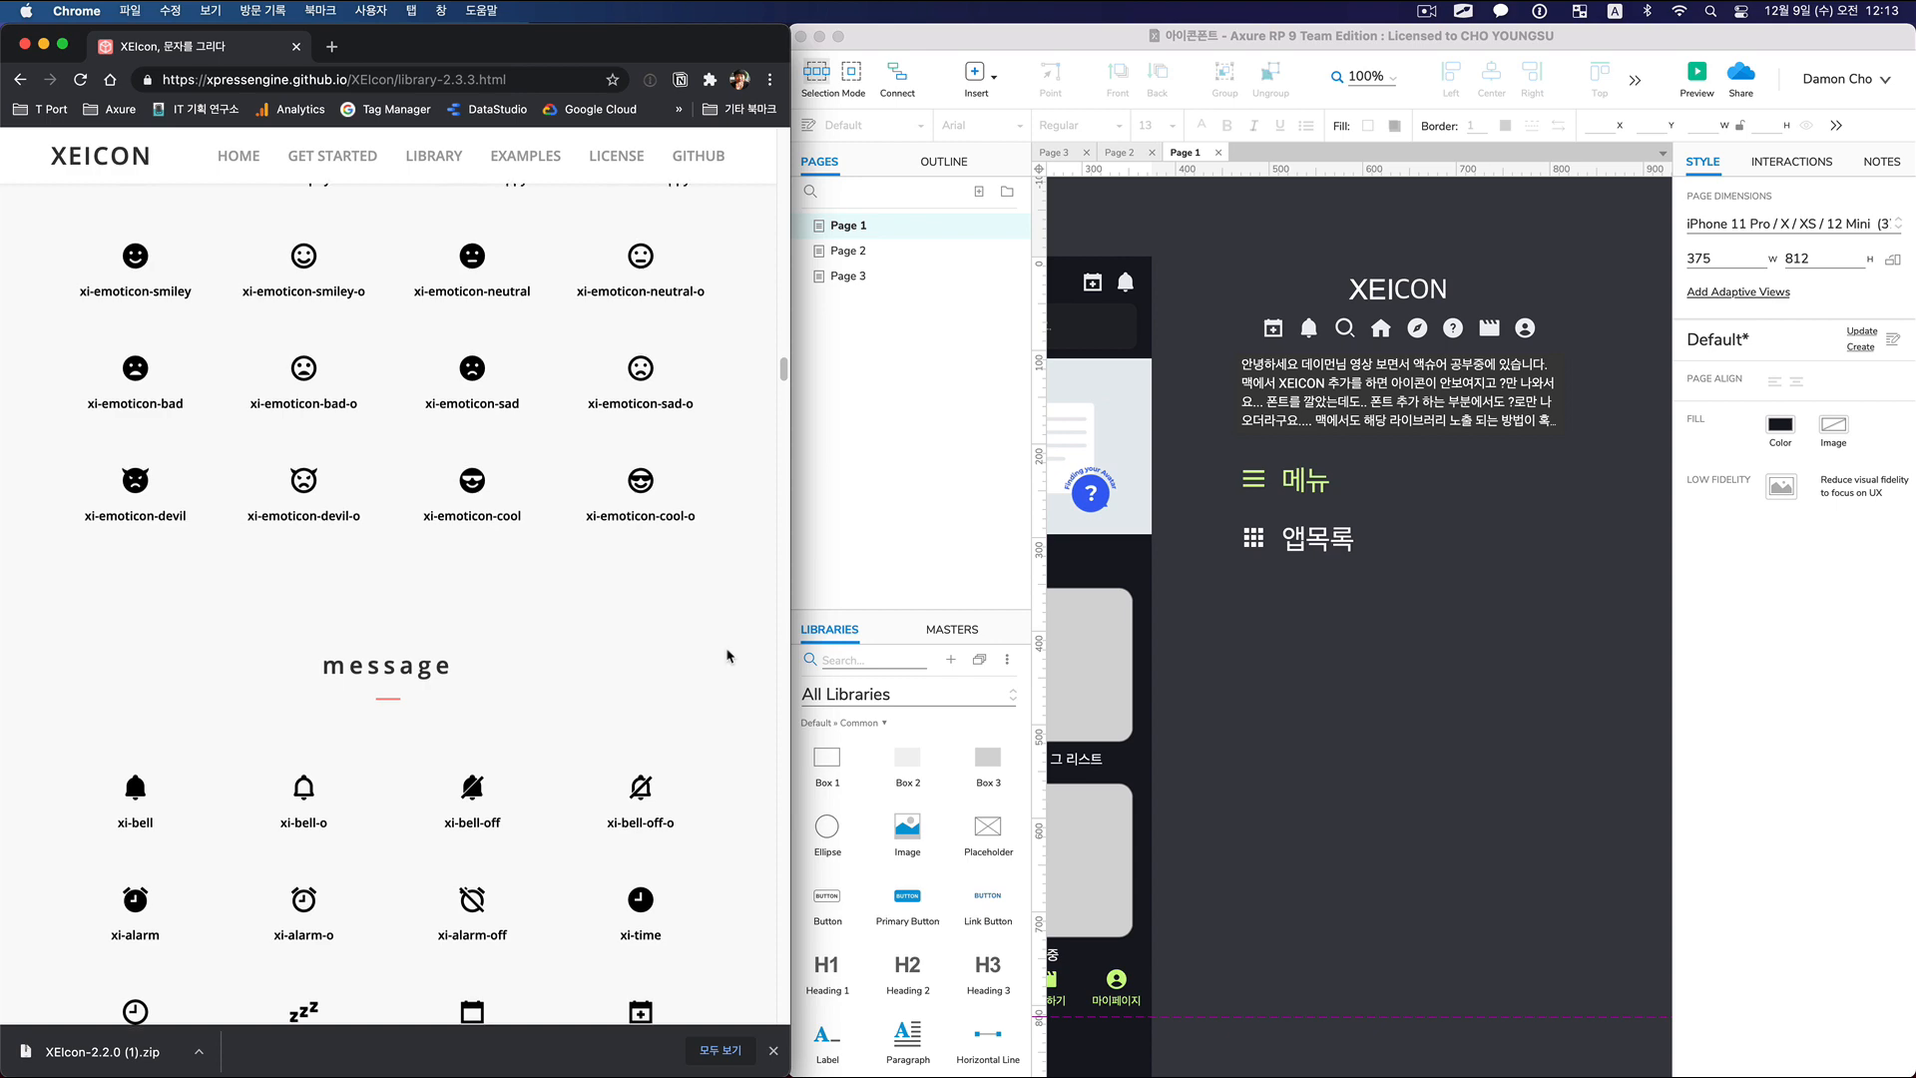
{"action": "scroll", "coordinate": [729, 656], "scroll_direction": "down", "scroll_amount": 10}
{"action": "scroll", "coordinate": [729, 656], "scroll_direction": "up", "scroll_amount": 20}
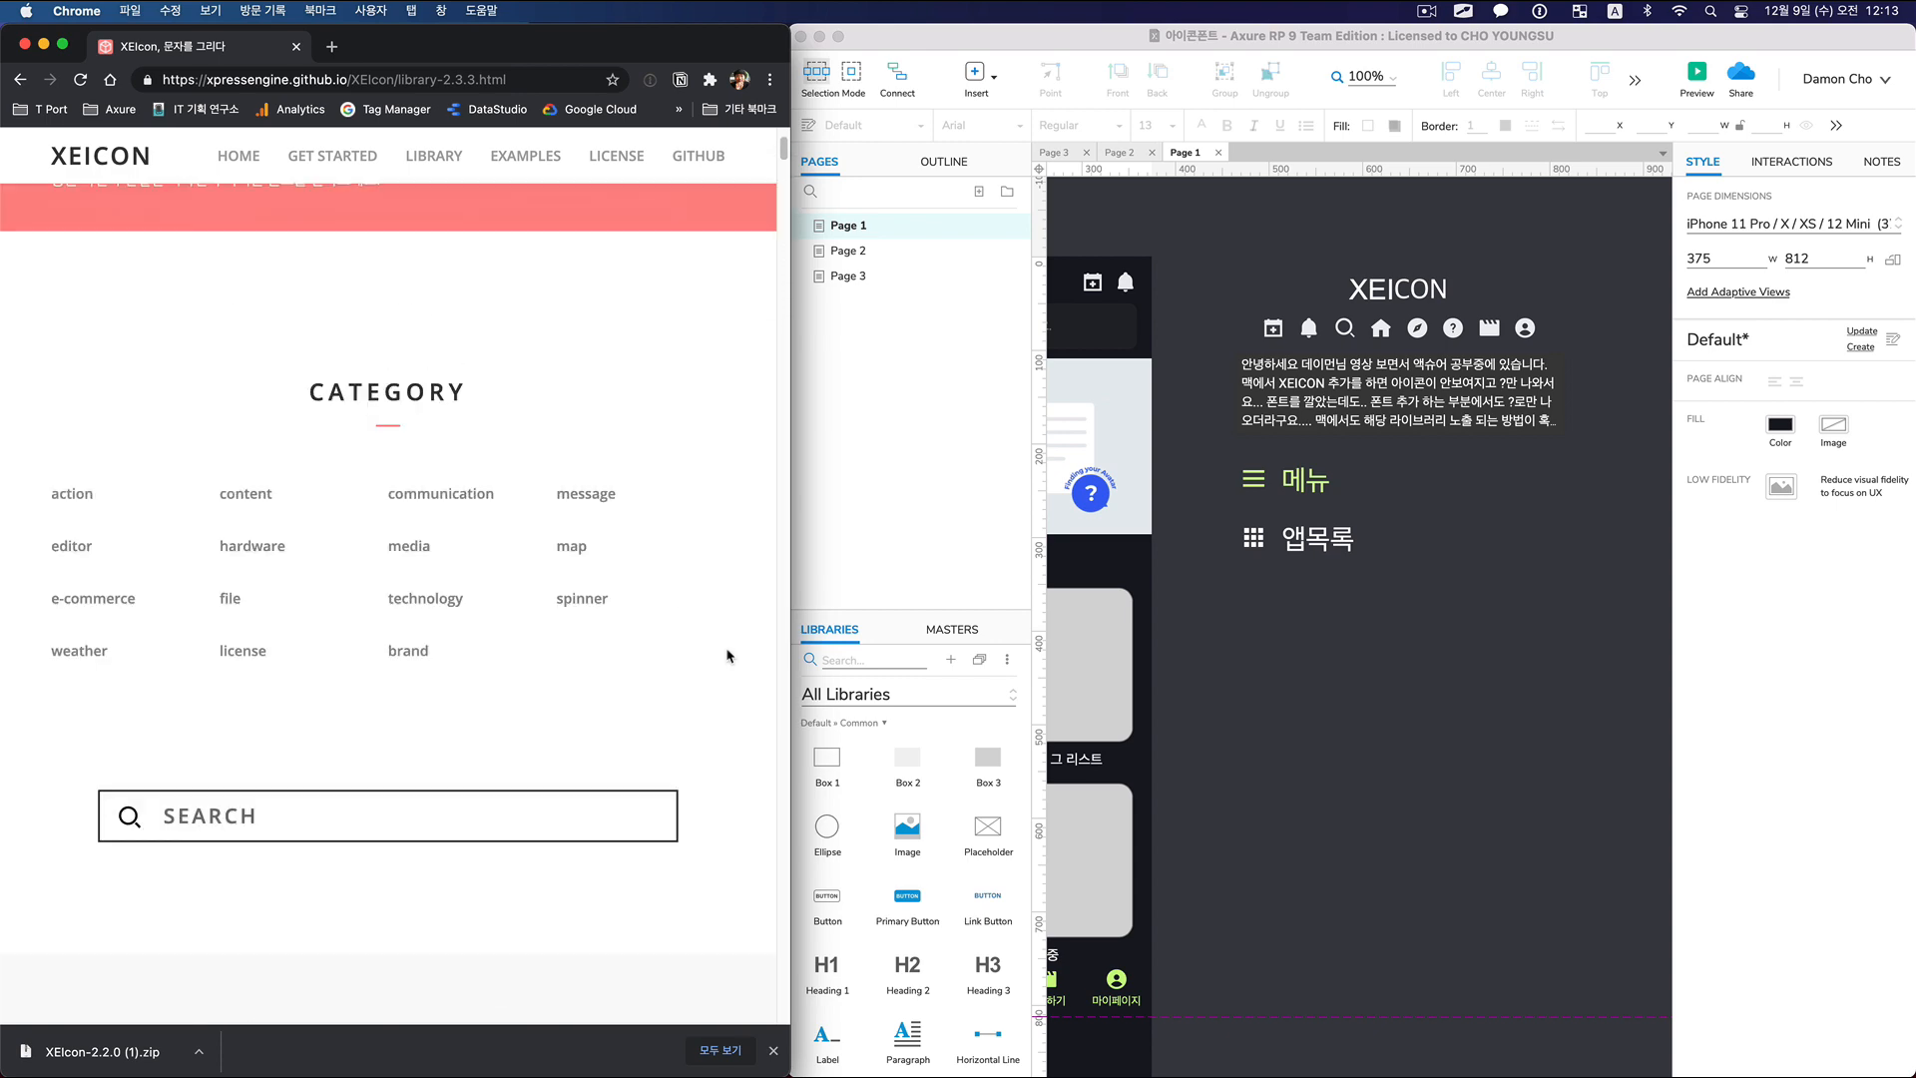
Search the XEIcon library for "movie" and clear the search.
{"action": "scroll", "coordinate": [679, 677], "scroll_direction": "down", "scroll_amount": 4}
{"action": "left_click", "coordinate": [402, 422]}
{"action": "type", "text": "movie"}
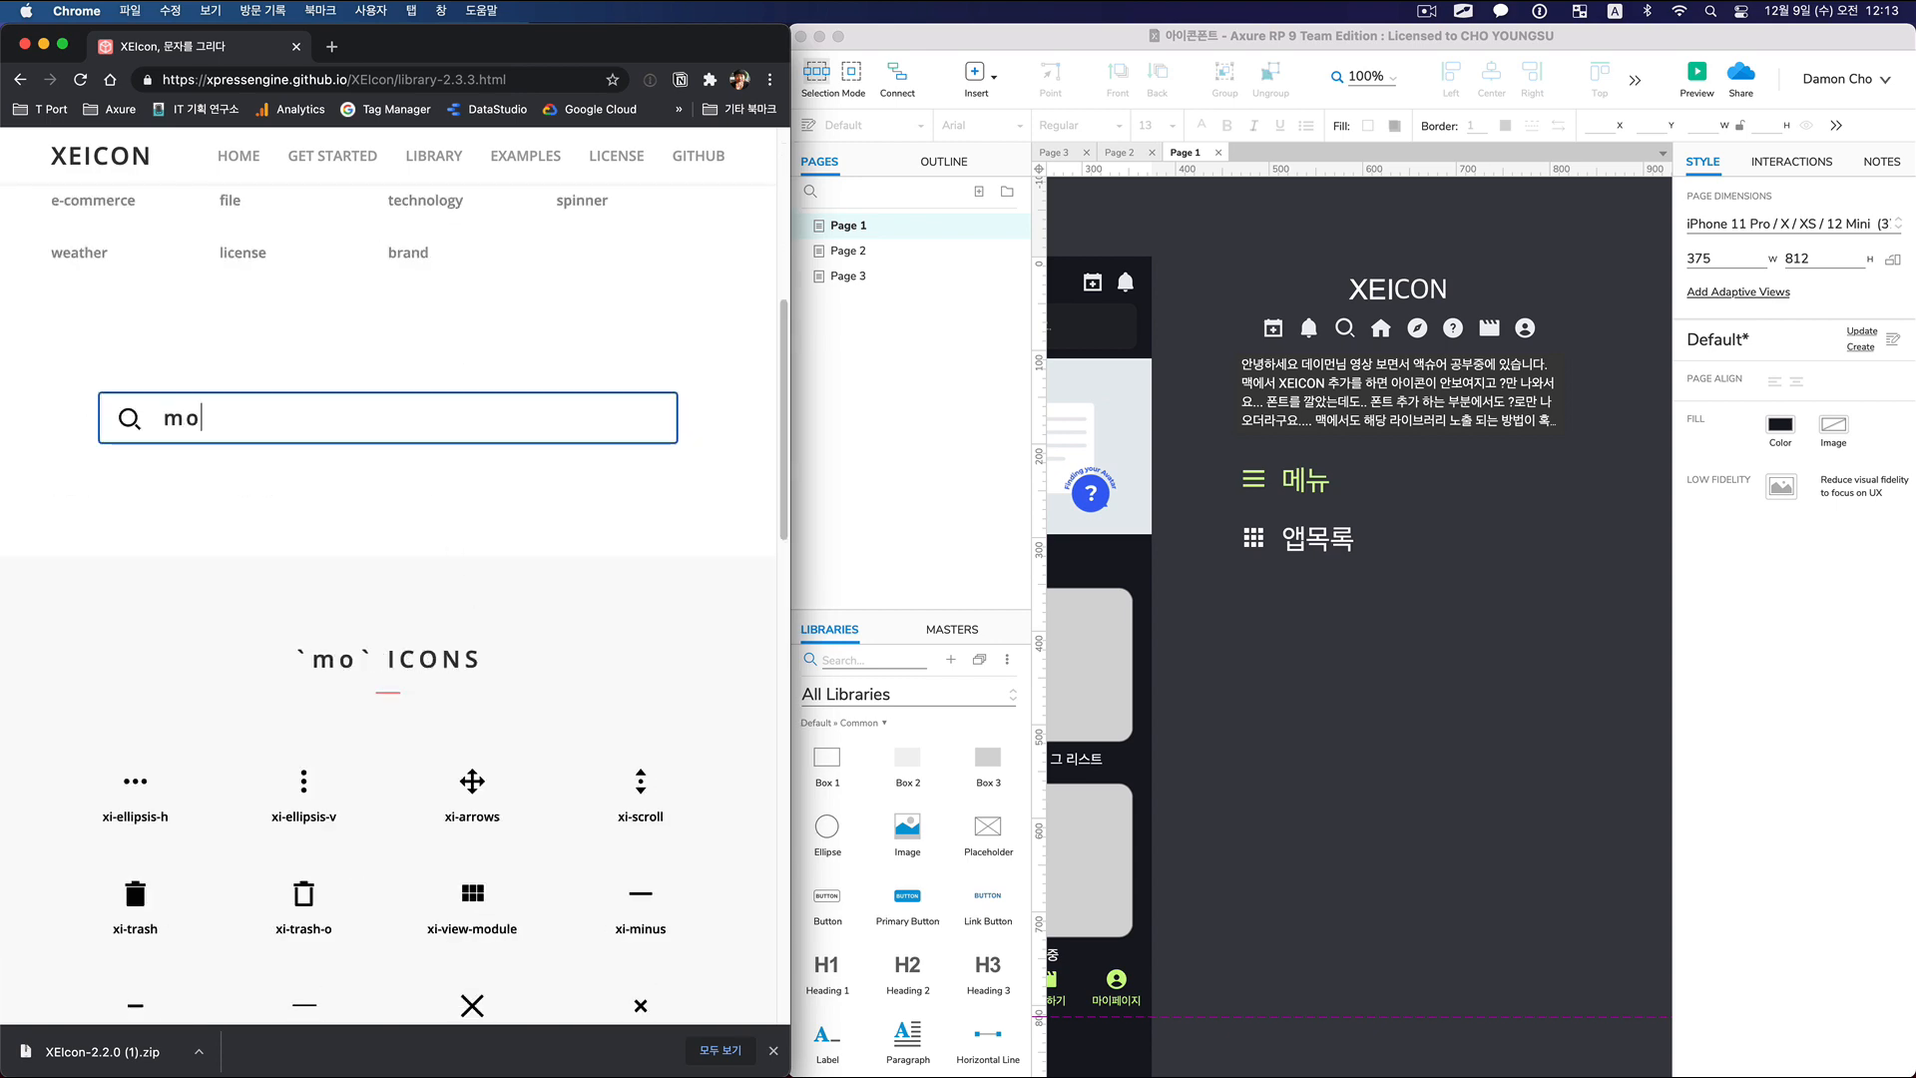
{"action": "key", "text": "BackSpace"}
{"action": "key", "text": "BackSpace"}
{"action": "key", "text": "BackSpace"}
{"action": "key", "text": "BackSpace"}
{"action": "key", "text": "BackSpace"}
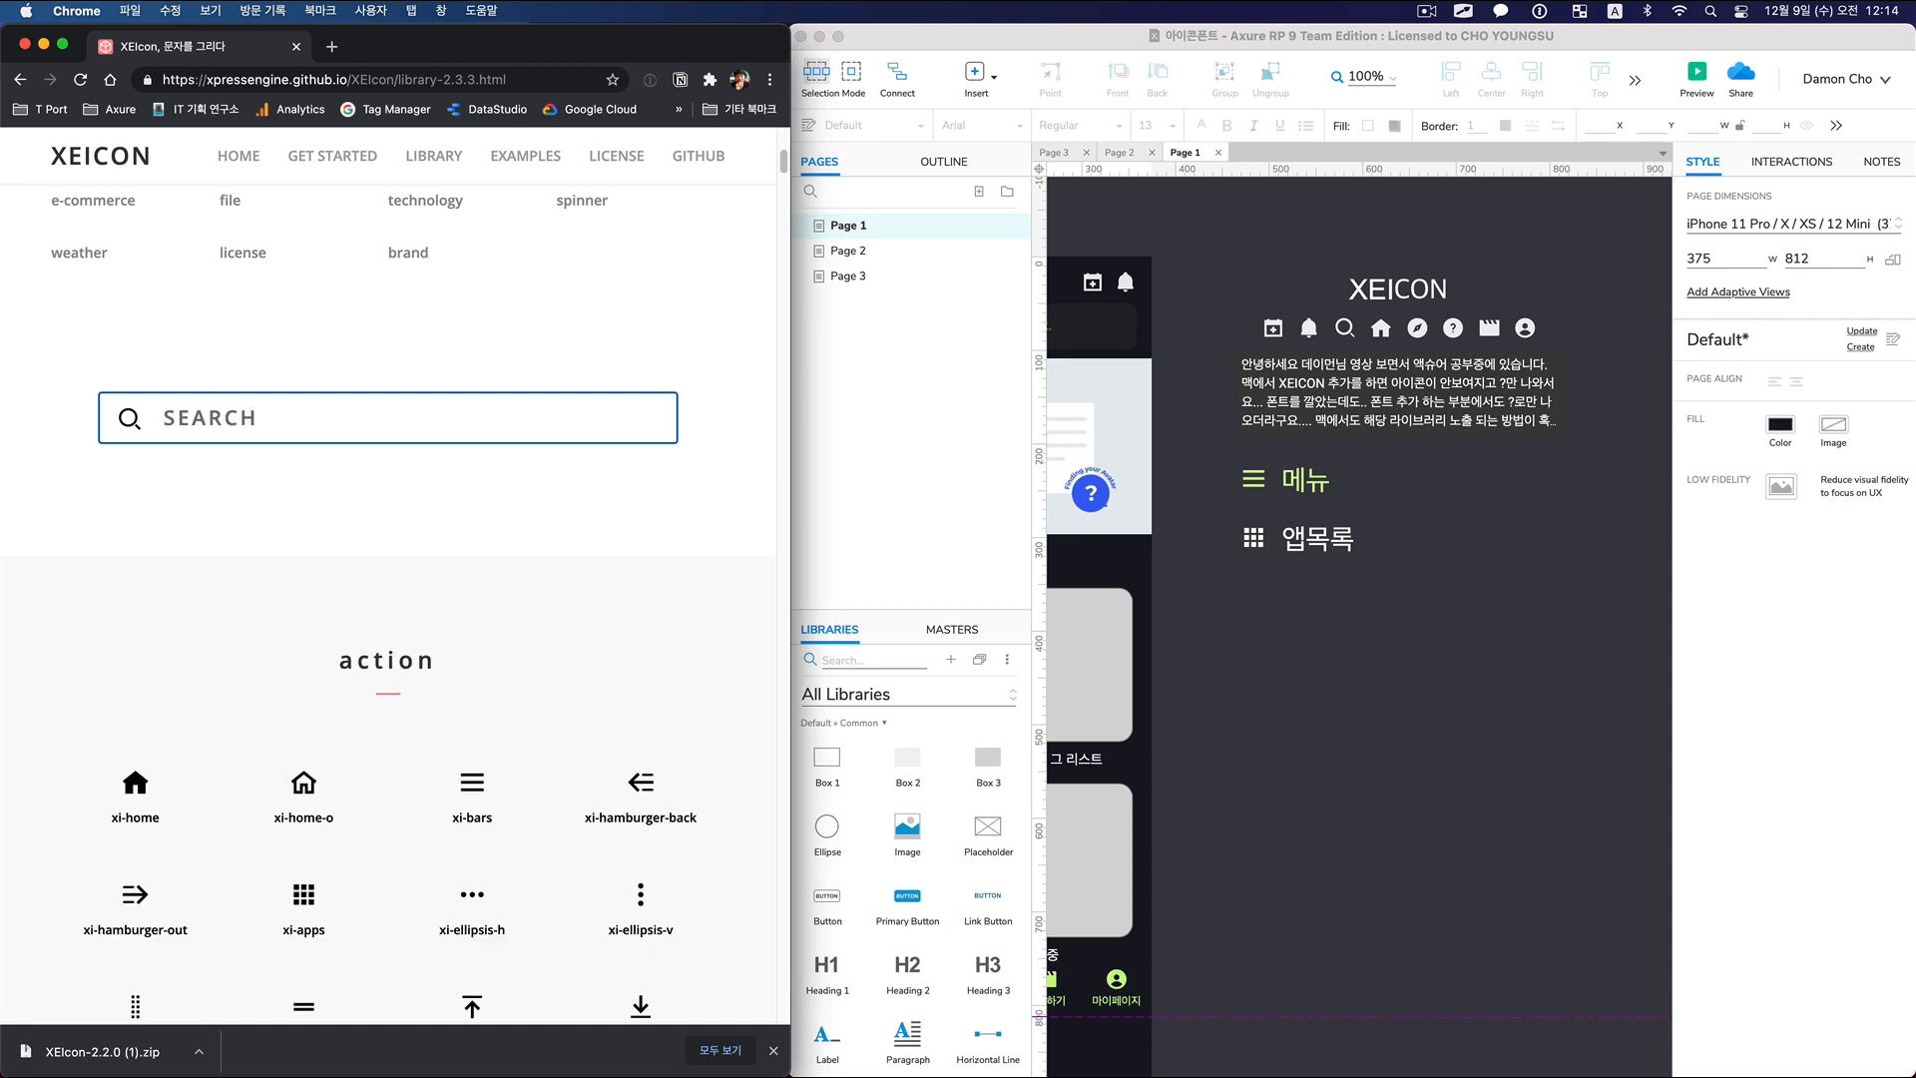
Search the XEIcon library for "sear", "sp" and "plus" icons.
{"action": "type", "text": "sear"}
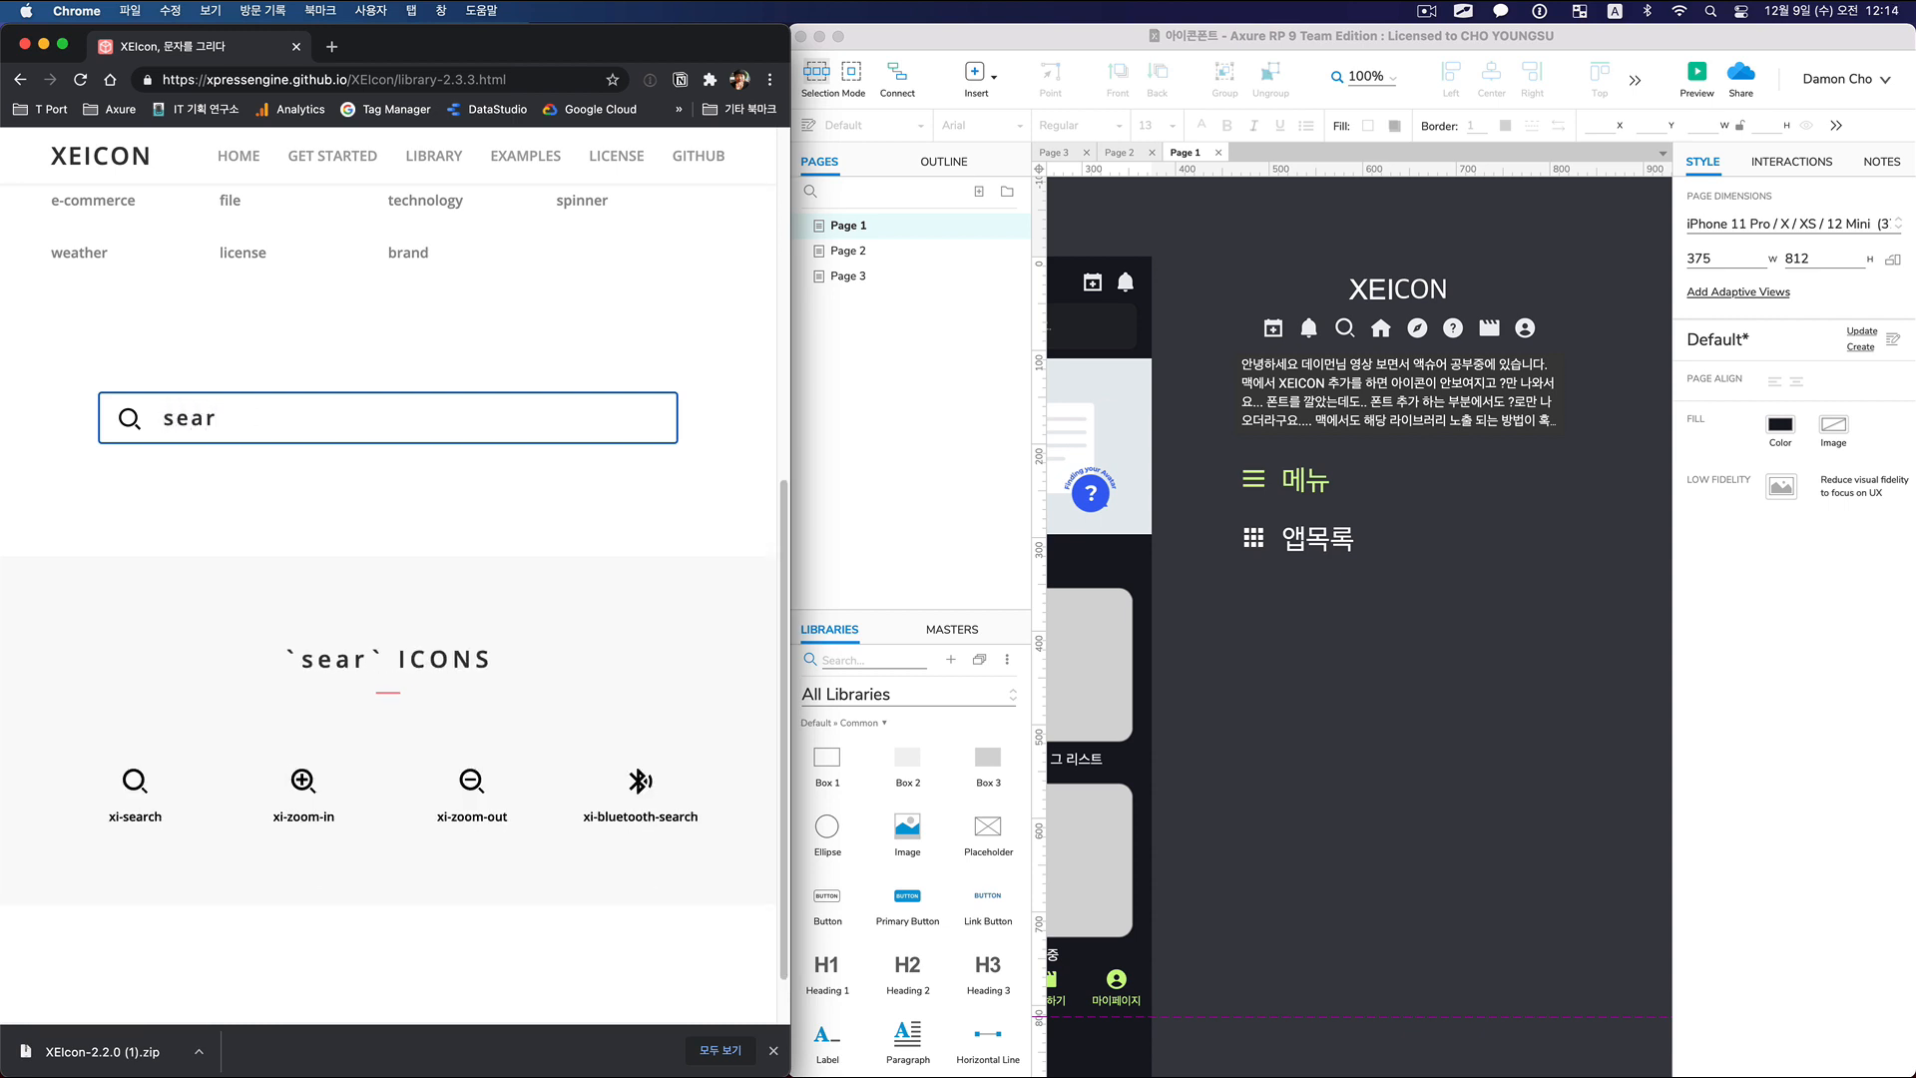
{"action": "key", "text": "BackSpace"}
{"action": "key", "text": "BackSpace"}
{"action": "type", "text": "p"}
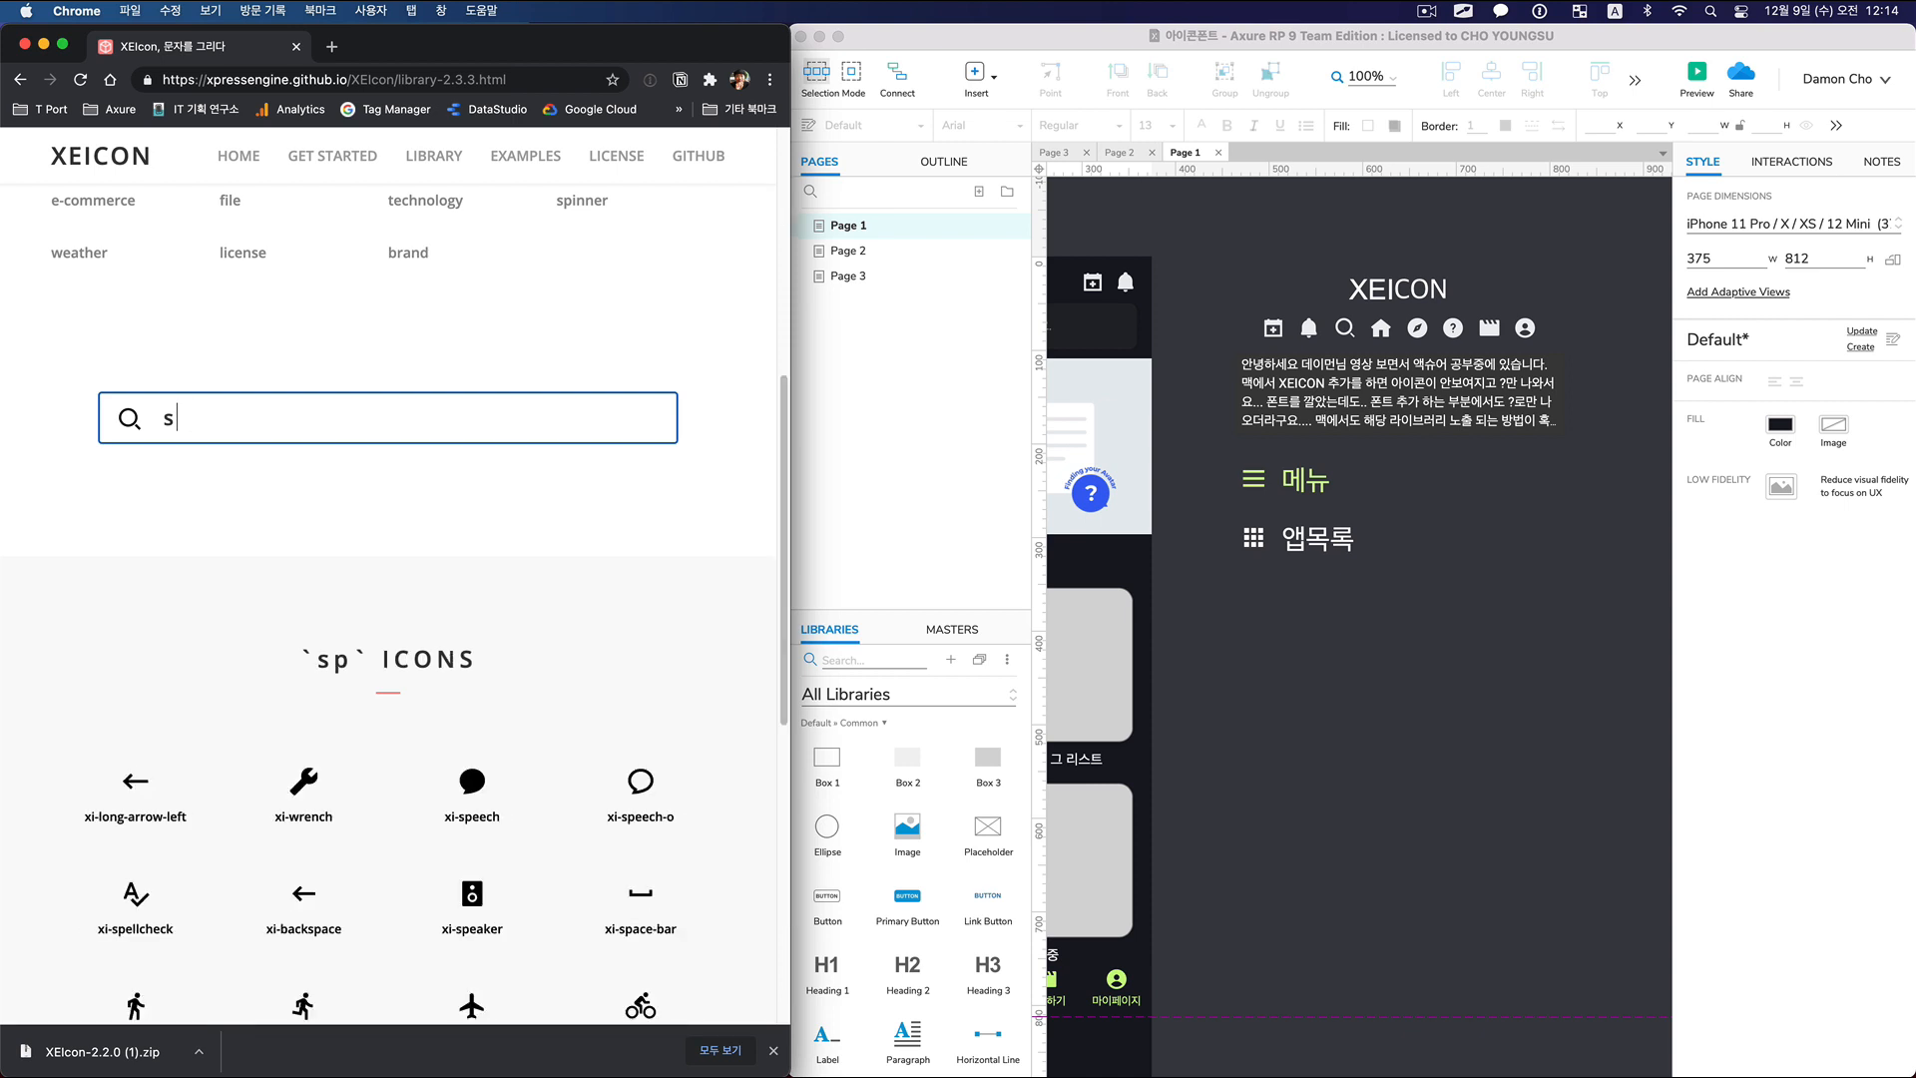
{"action": "key", "text": "BackSpace"}
{"action": "key", "text": "BackSpace"}
{"action": "type", "text": "plus"}
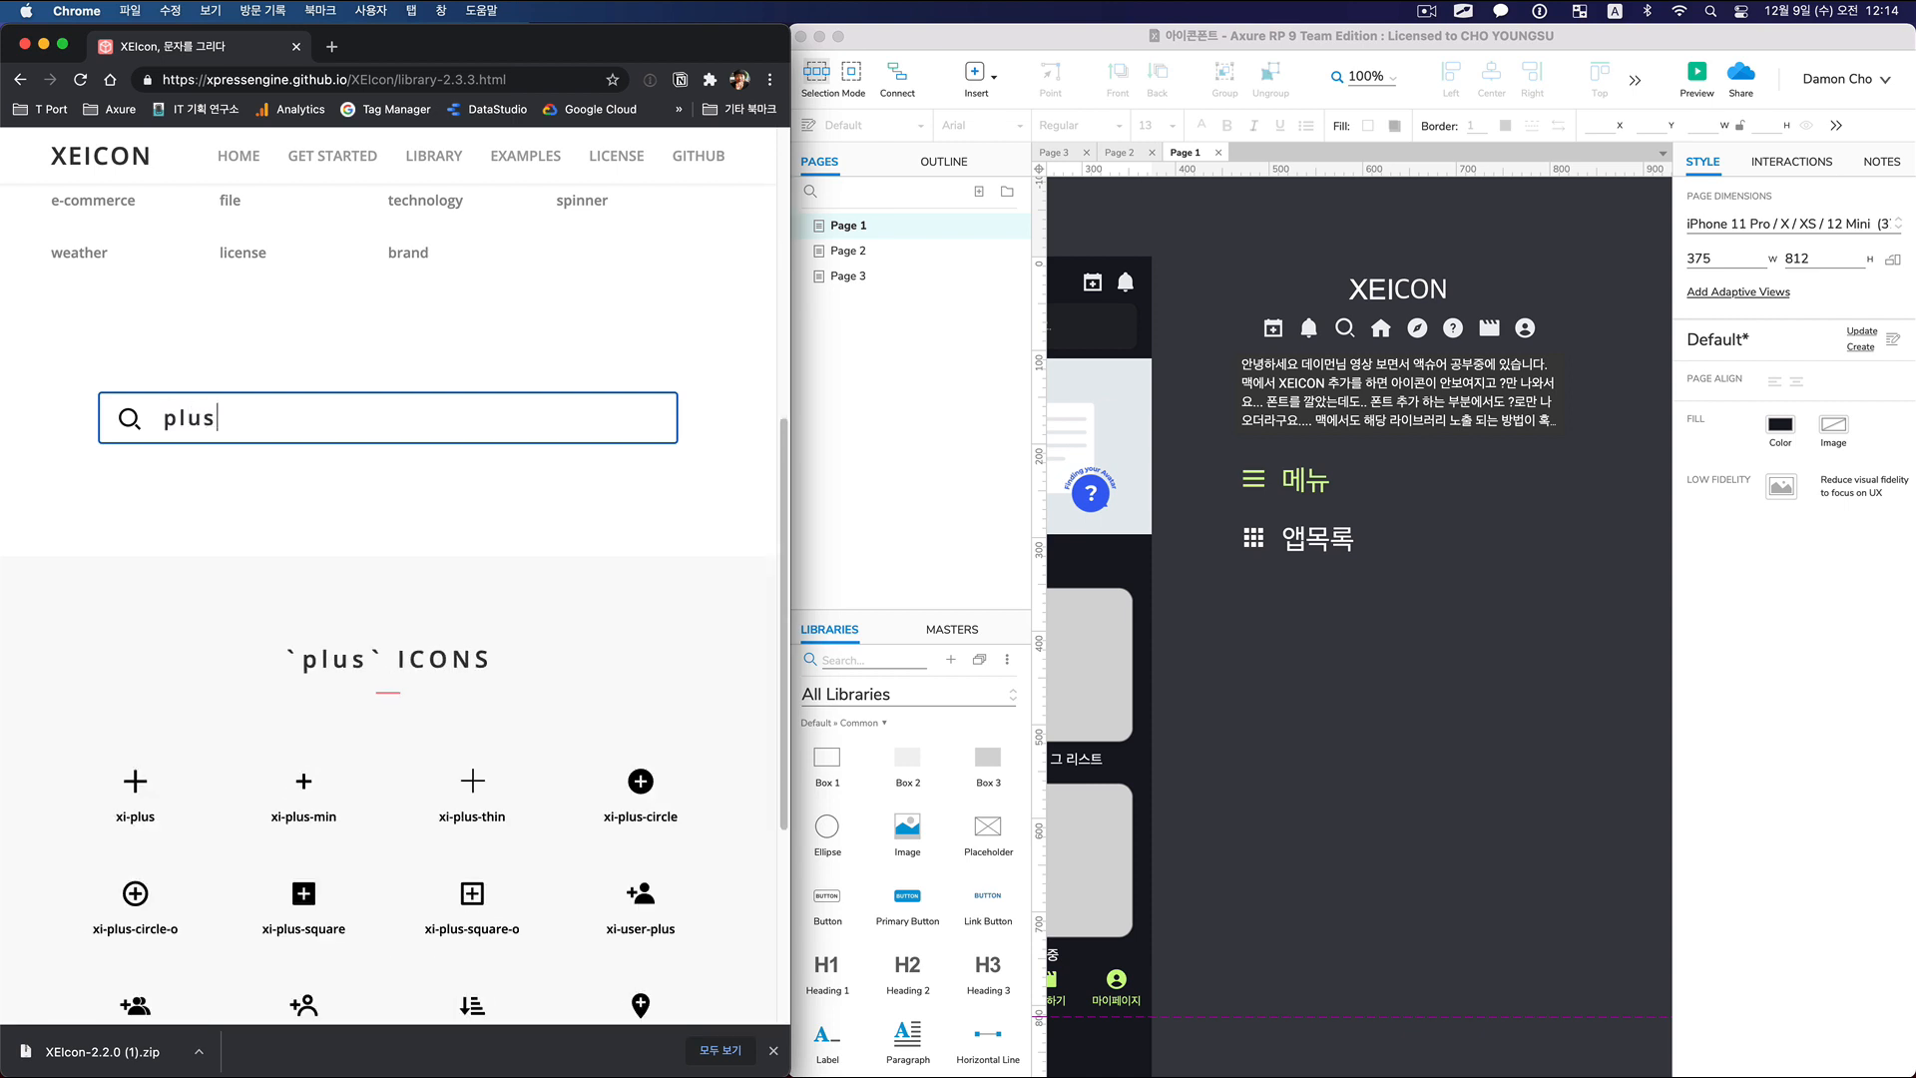
Return to Axure RP, preview Page 1 in the browser and dismiss the browser's download bar.
{"action": "left_click", "coordinate": [1244, 663]}
{"action": "left_click_drag", "start_coordinate": [1244, 662], "coordinate": [1542, 639]}
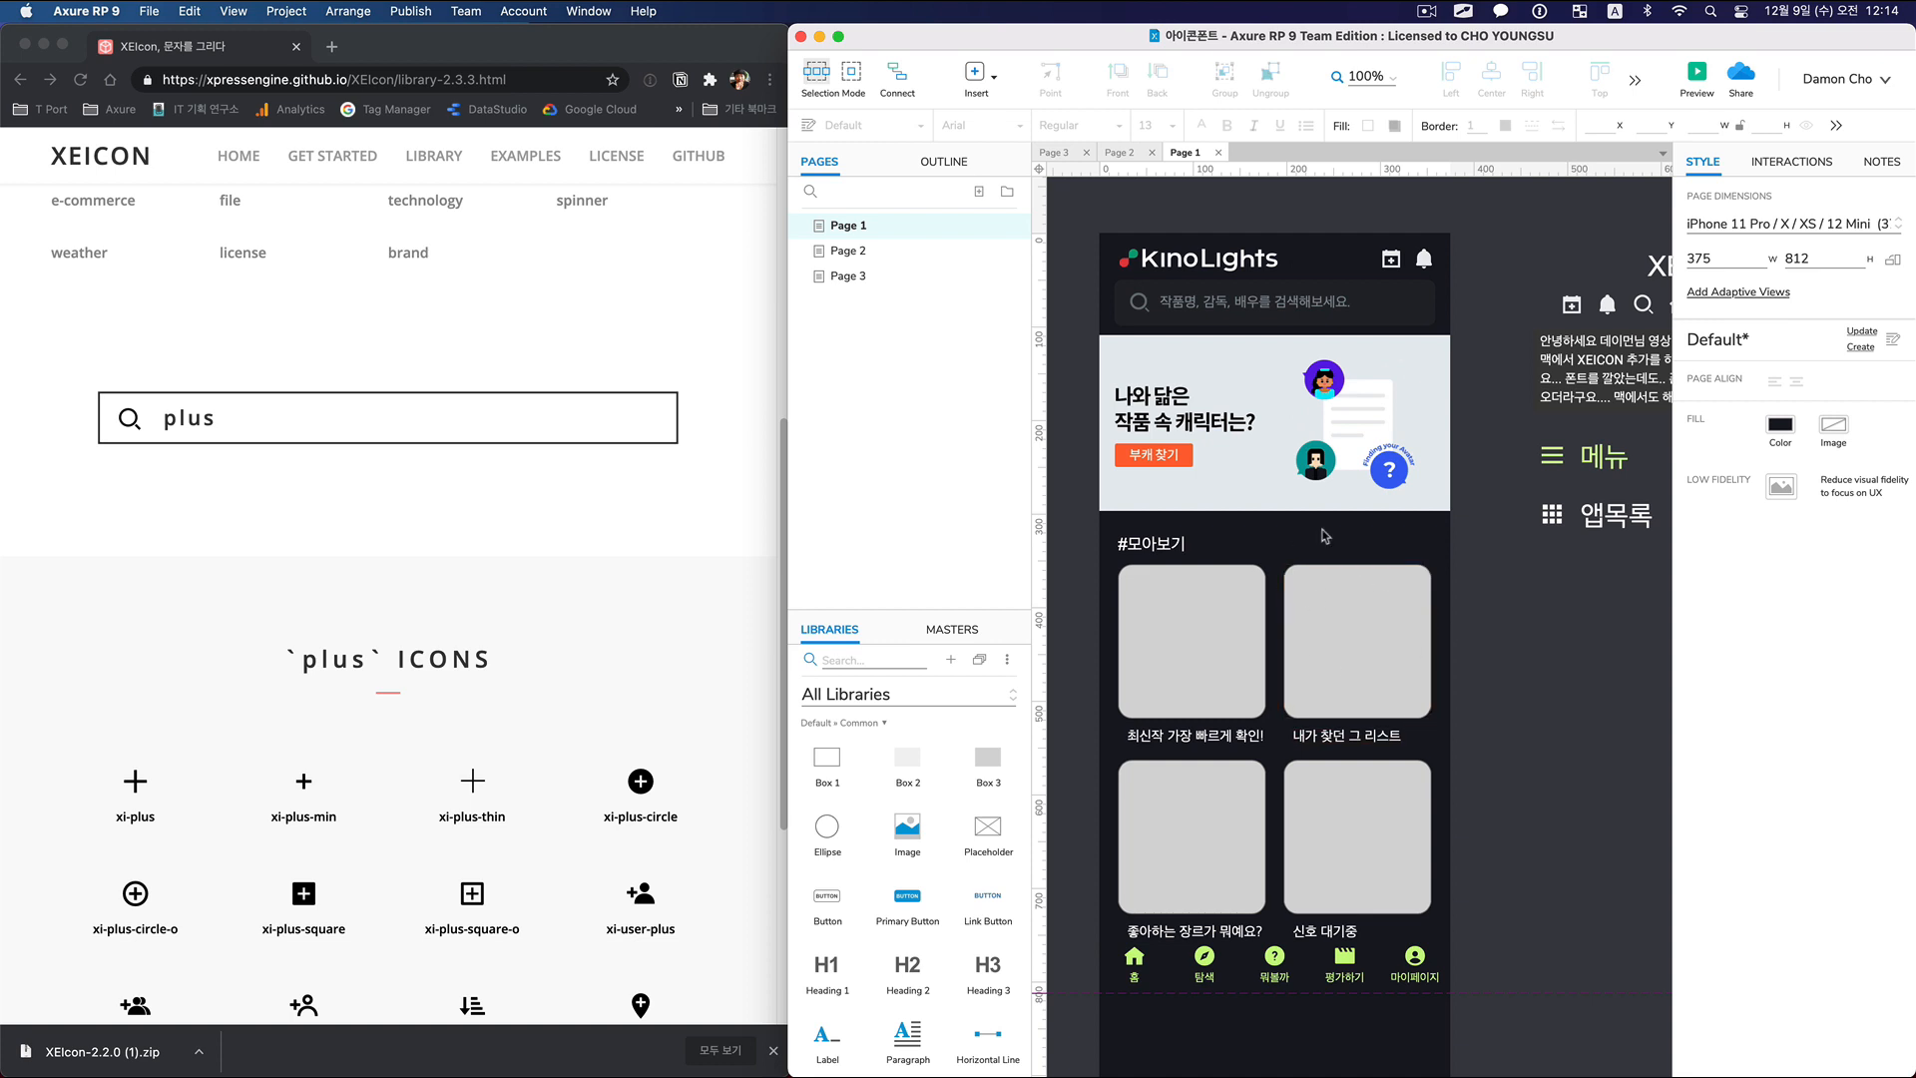
{"action": "left_click", "coordinate": [1688, 90]}
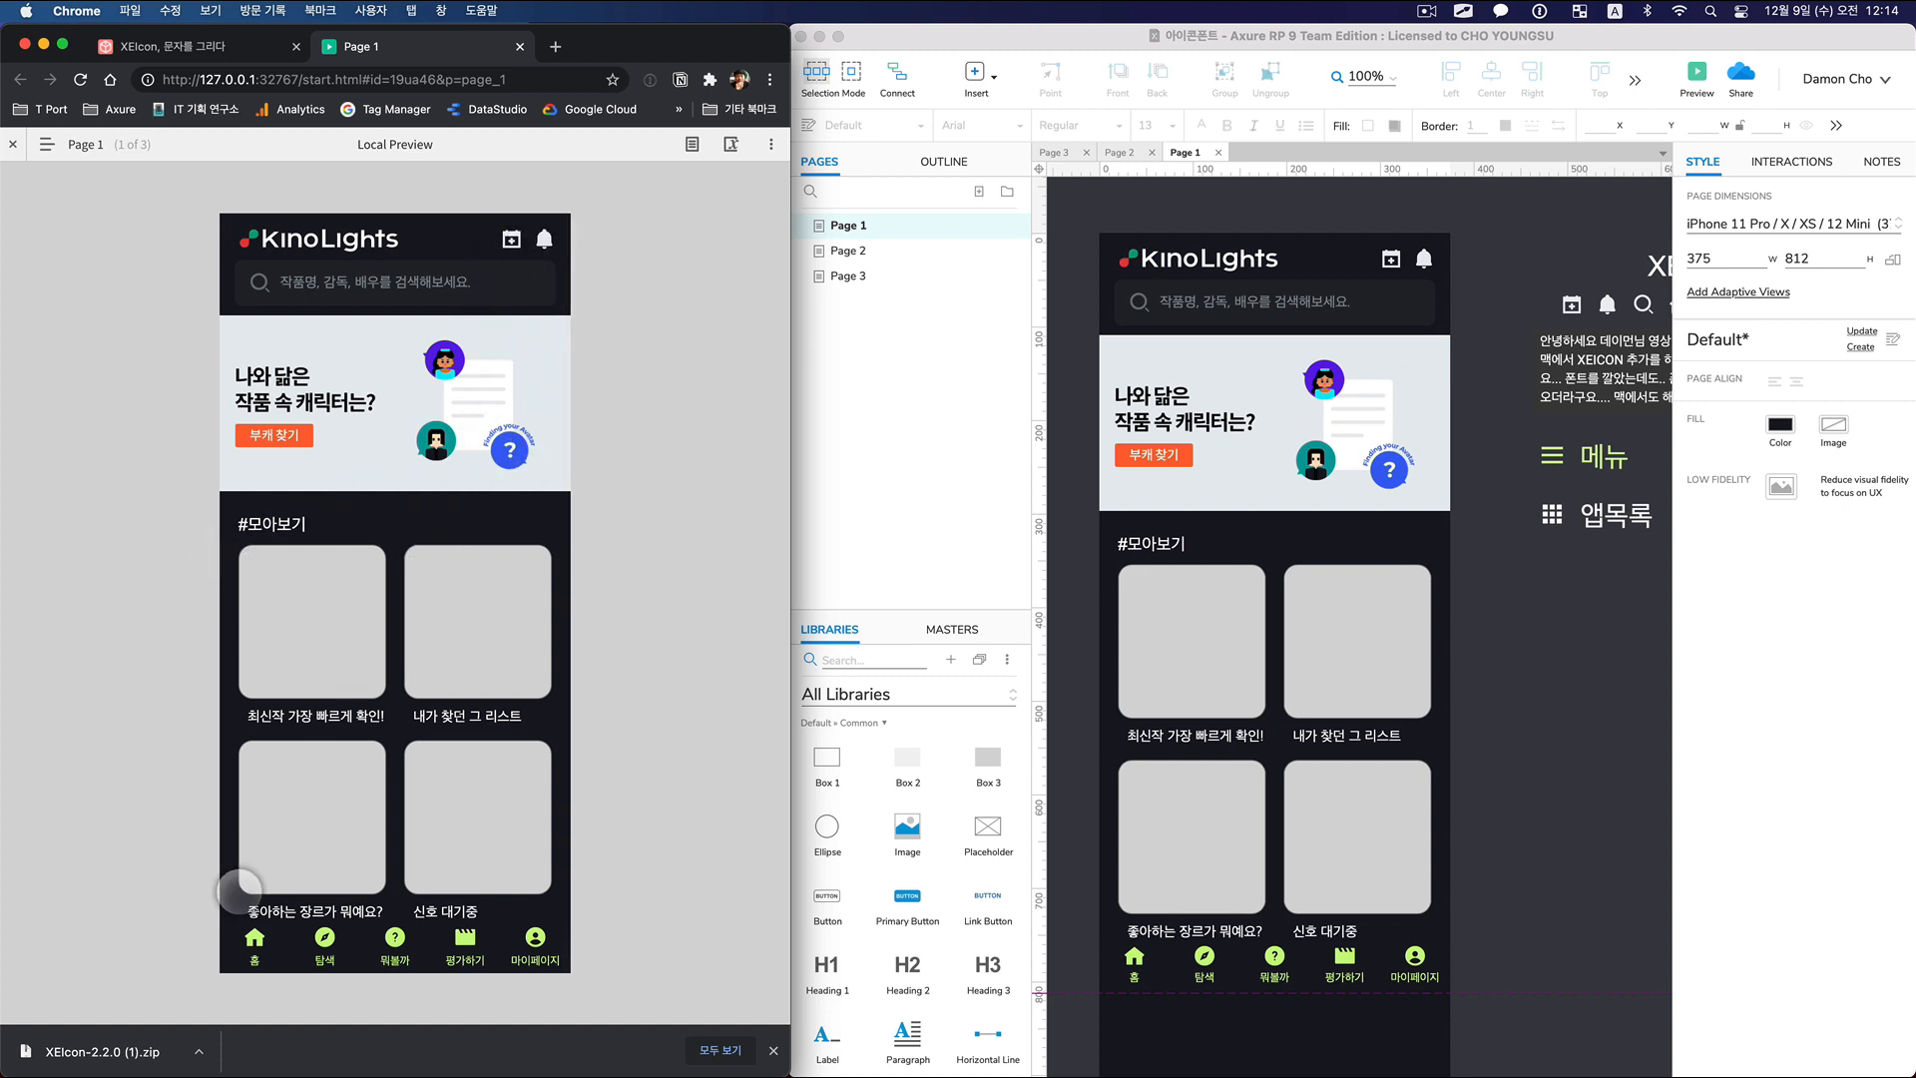
{"action": "left_click", "coordinate": [774, 1052]}
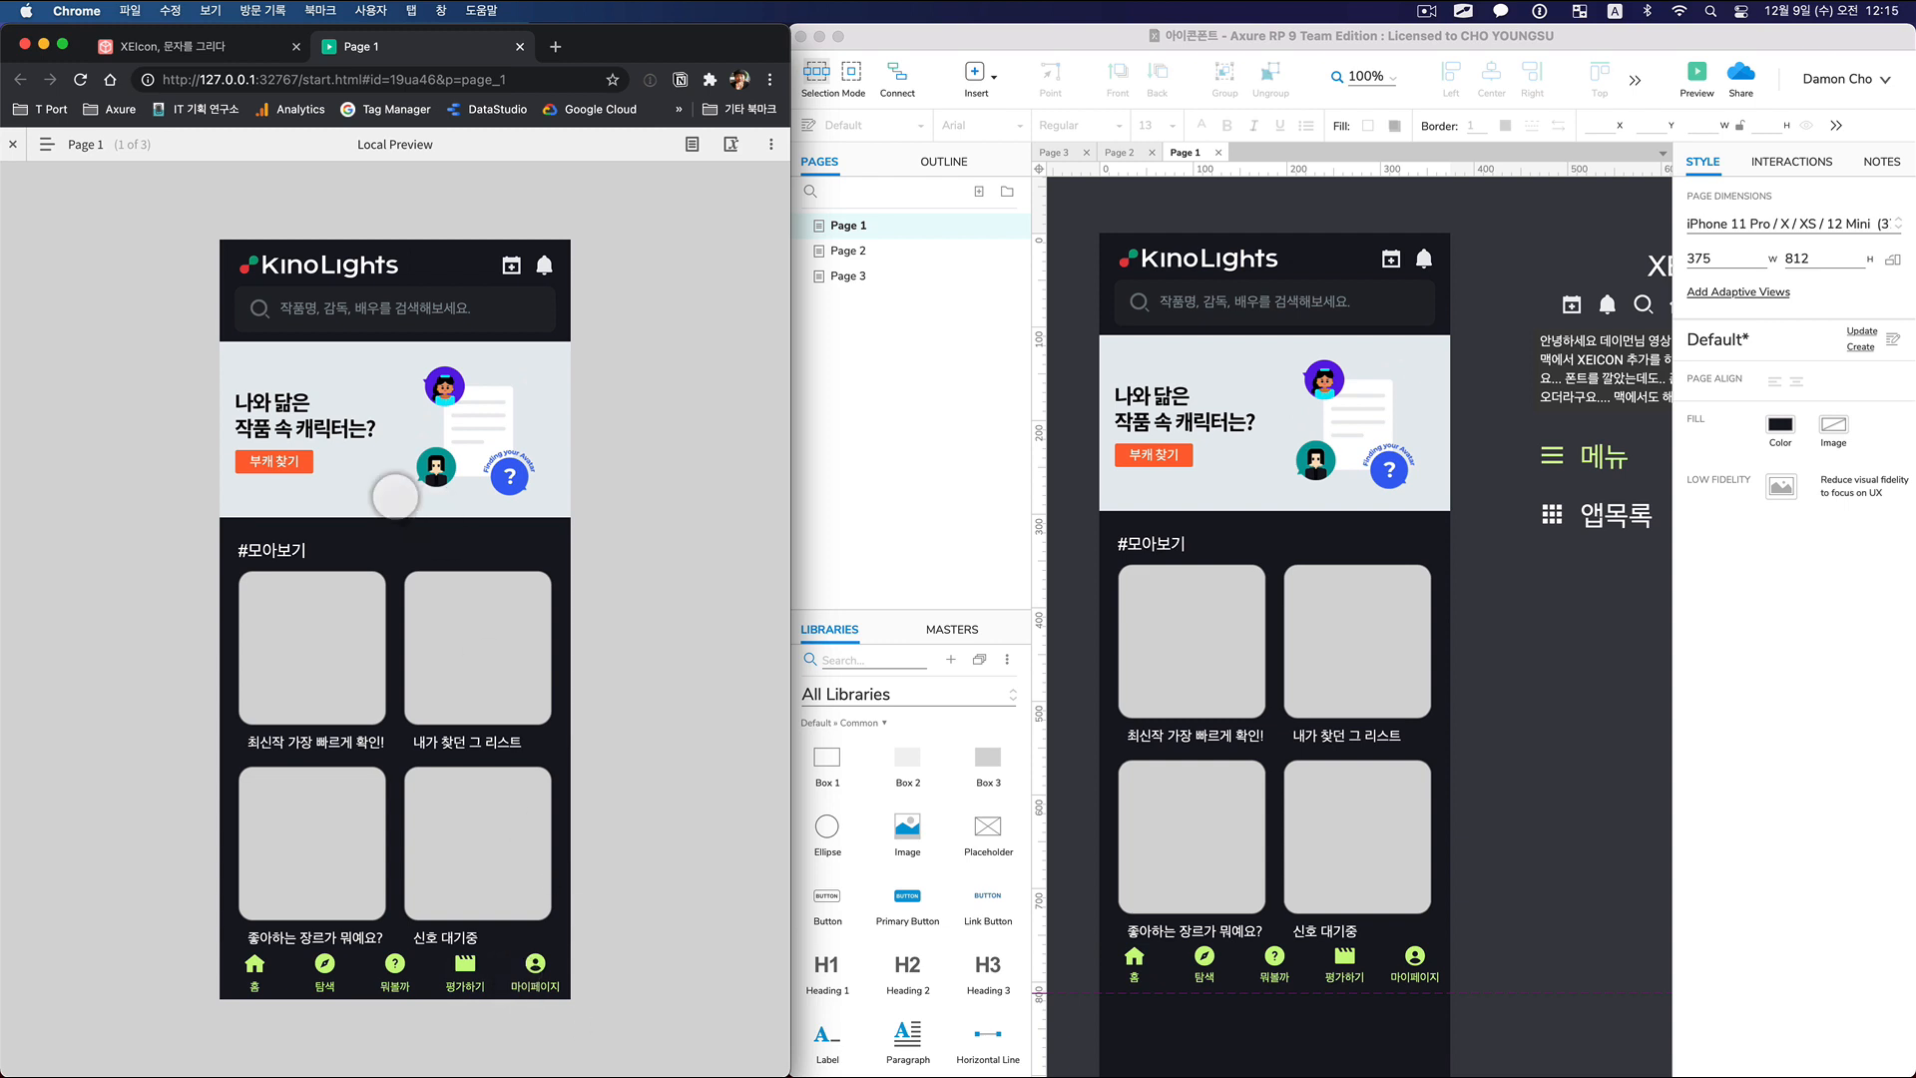
{"action": "left_click", "coordinate": [247, 49]}
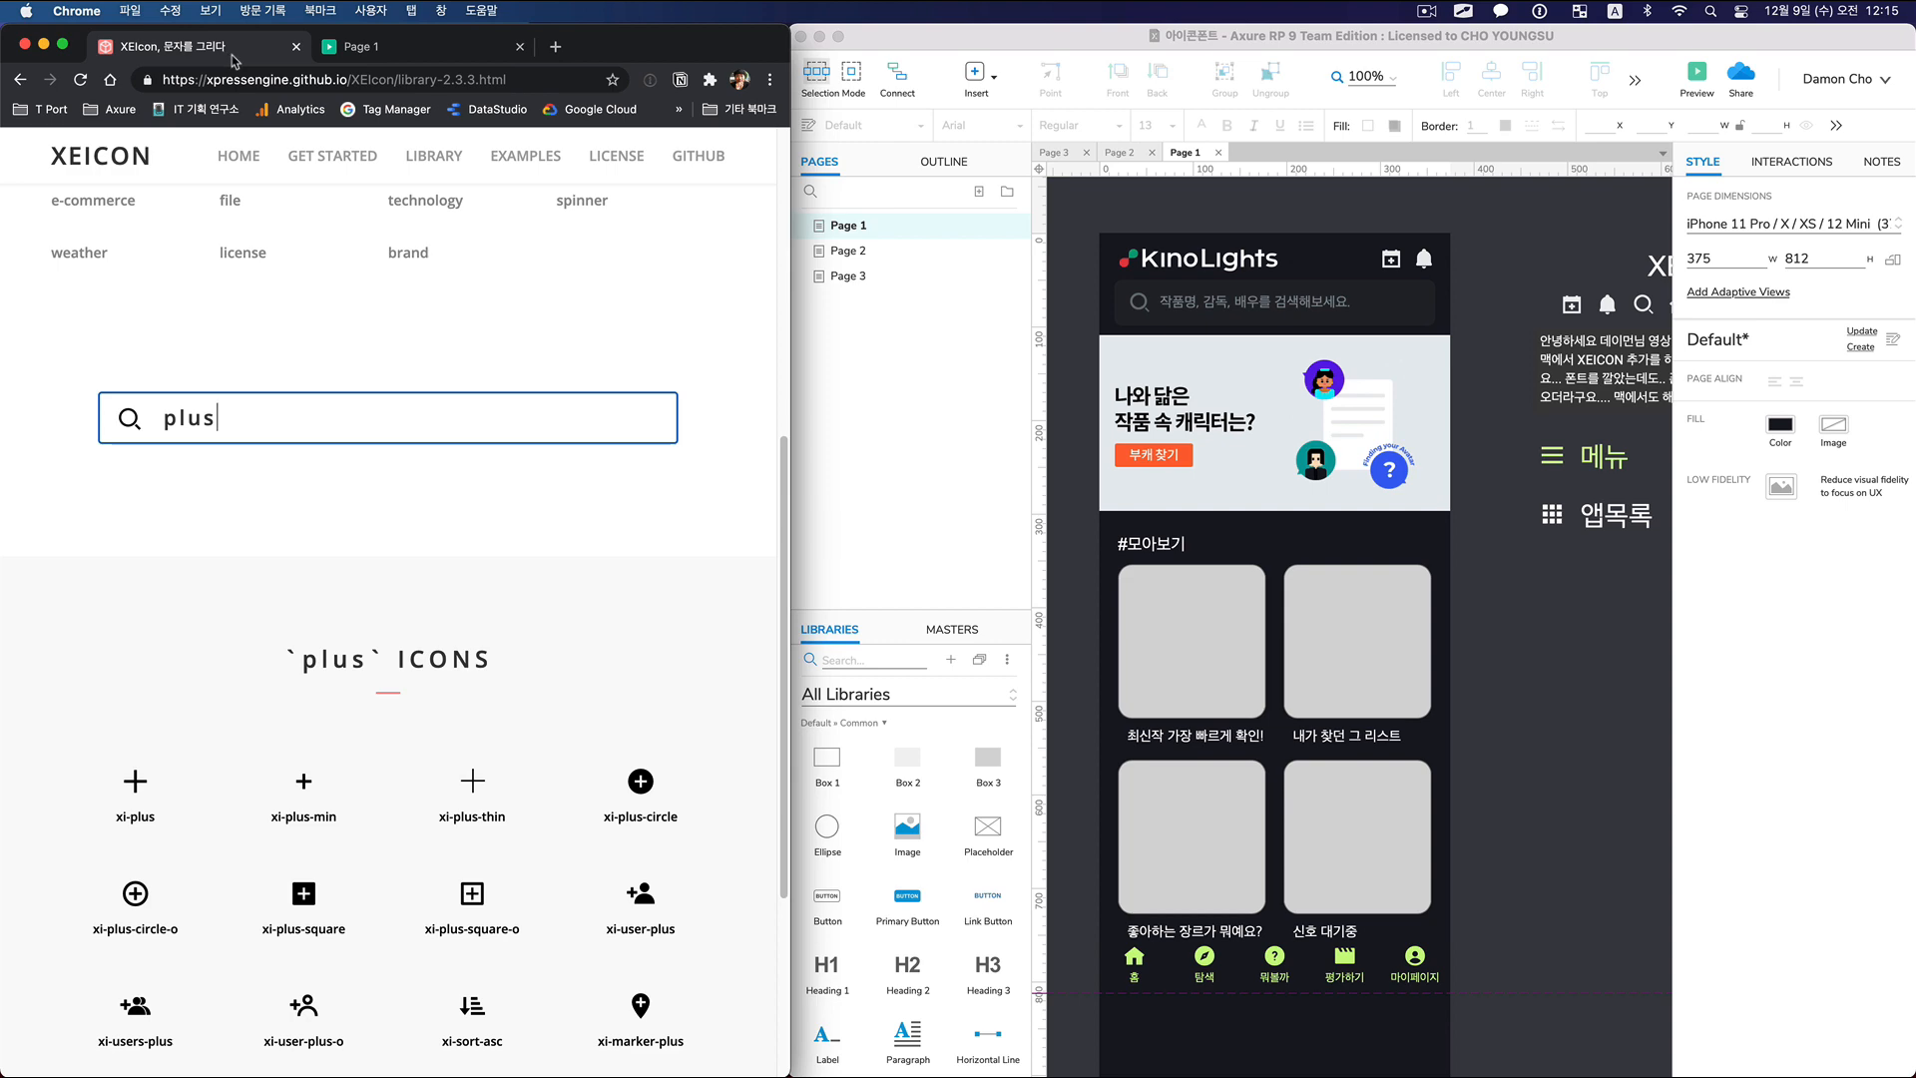
{"action": "left_click", "coordinate": [318, 159]}
{"action": "scroll", "coordinate": [274, 663], "scroll_direction": "down", "scroll_amount": 5}
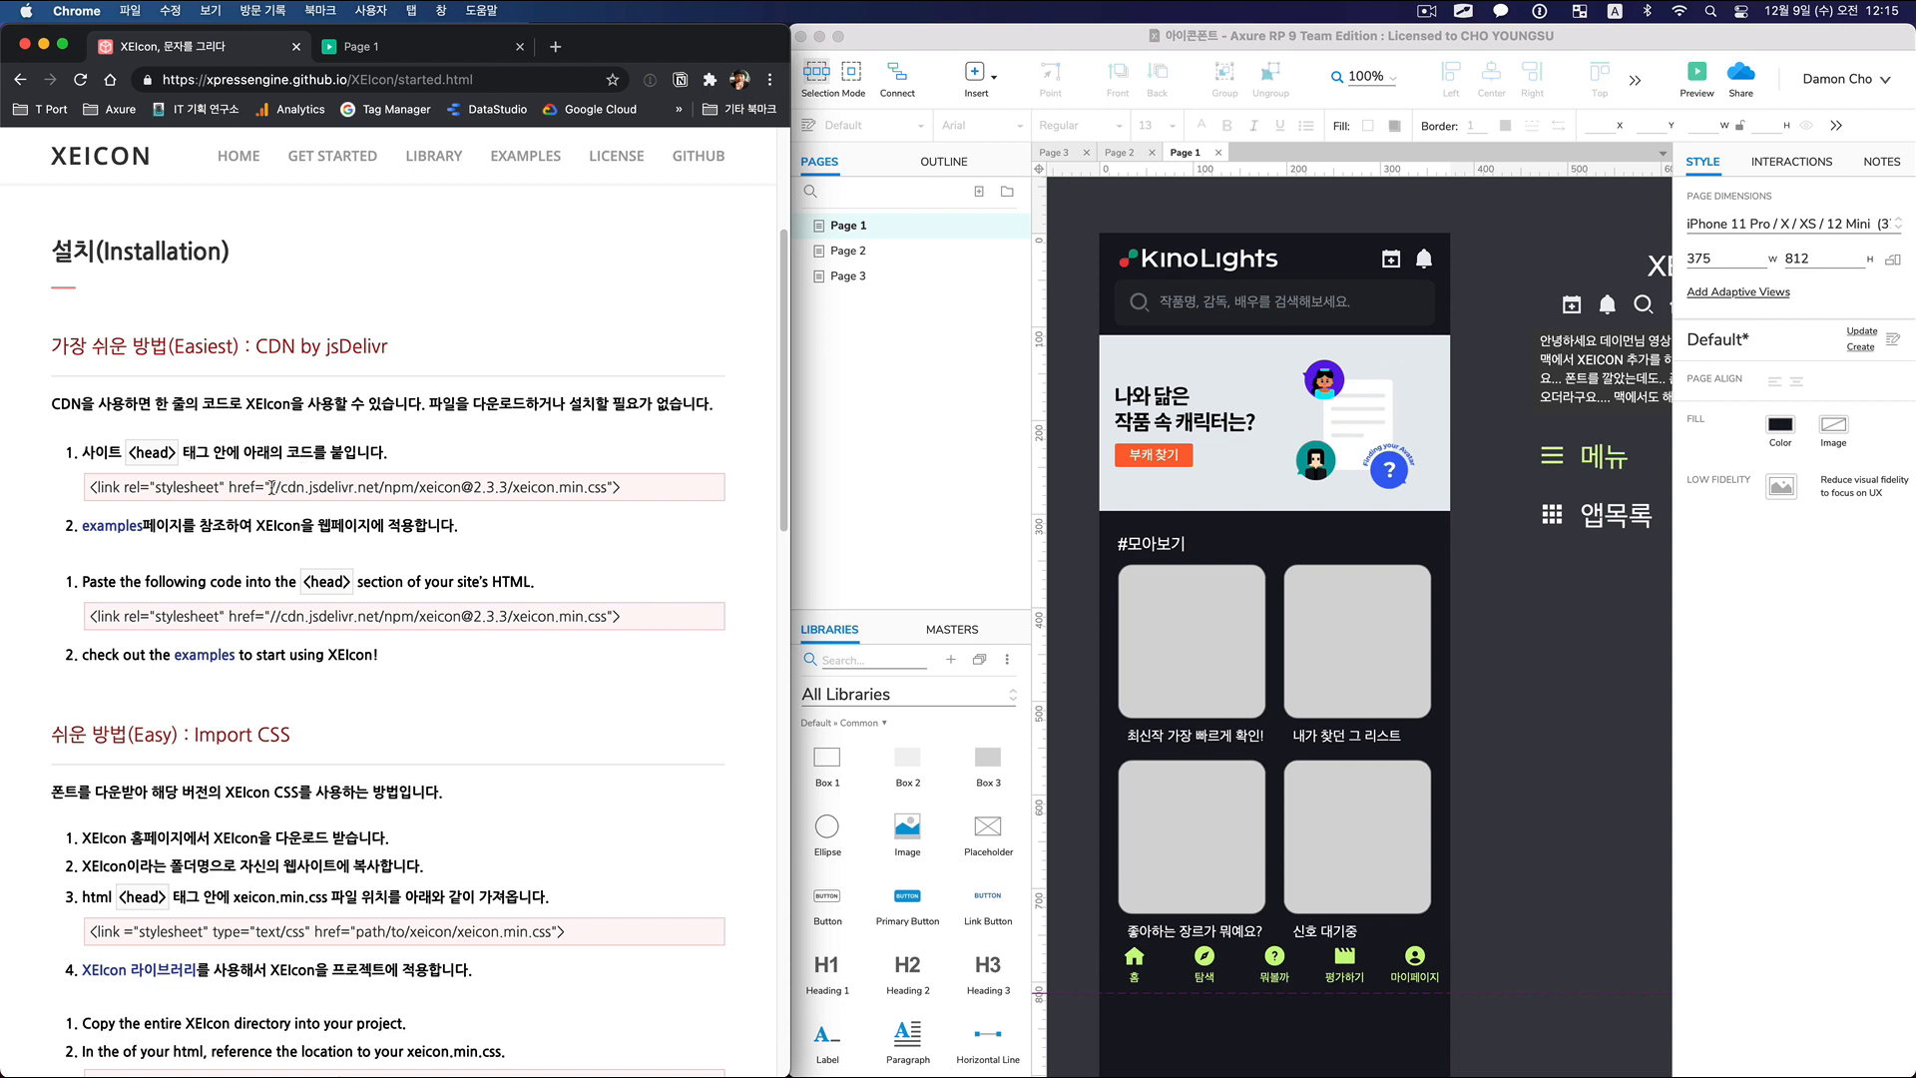
{"action": "left_click_drag", "start_coordinate": [272, 487], "coordinate": [602, 489]}
{"action": "key", "text": "super+c"}
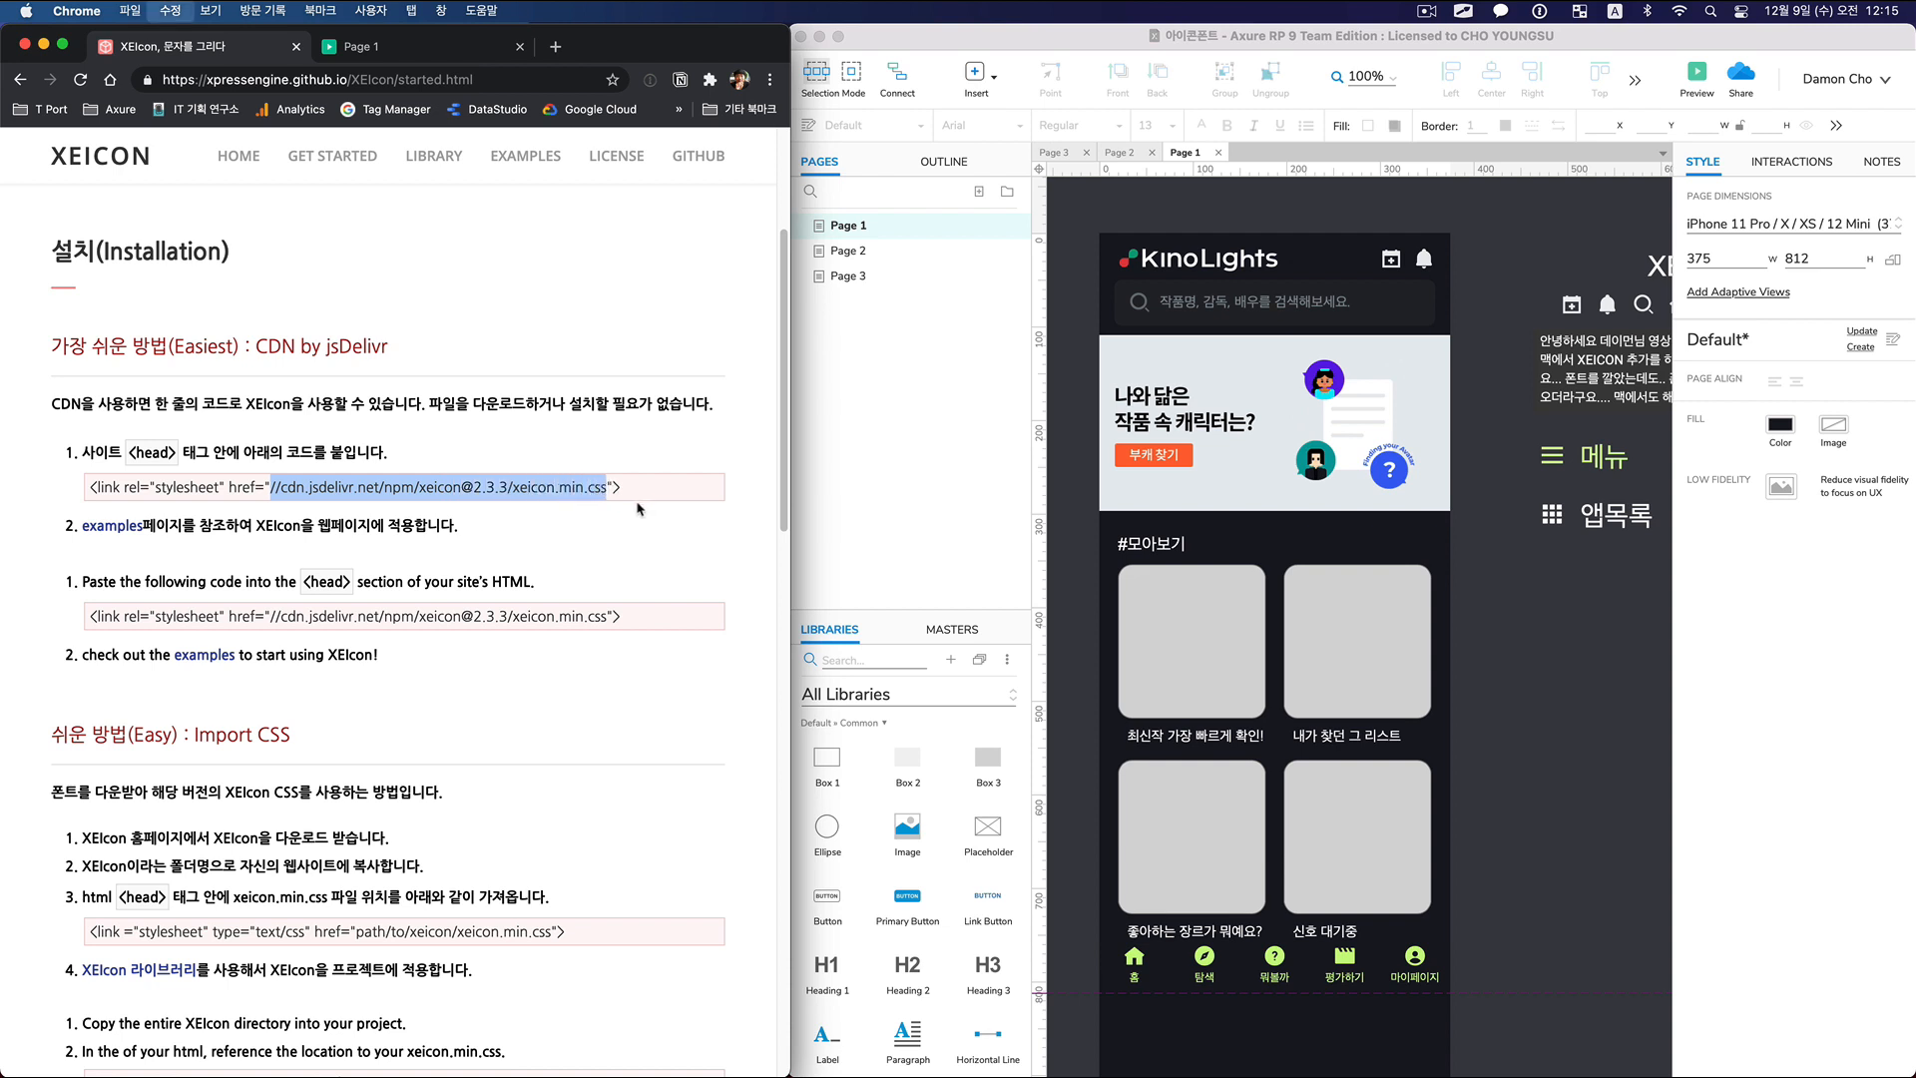
Open the font settings for publishing the project in Axure RP and remove the existing xeicon web font.
{"action": "left_click", "coordinate": [1461, 564]}
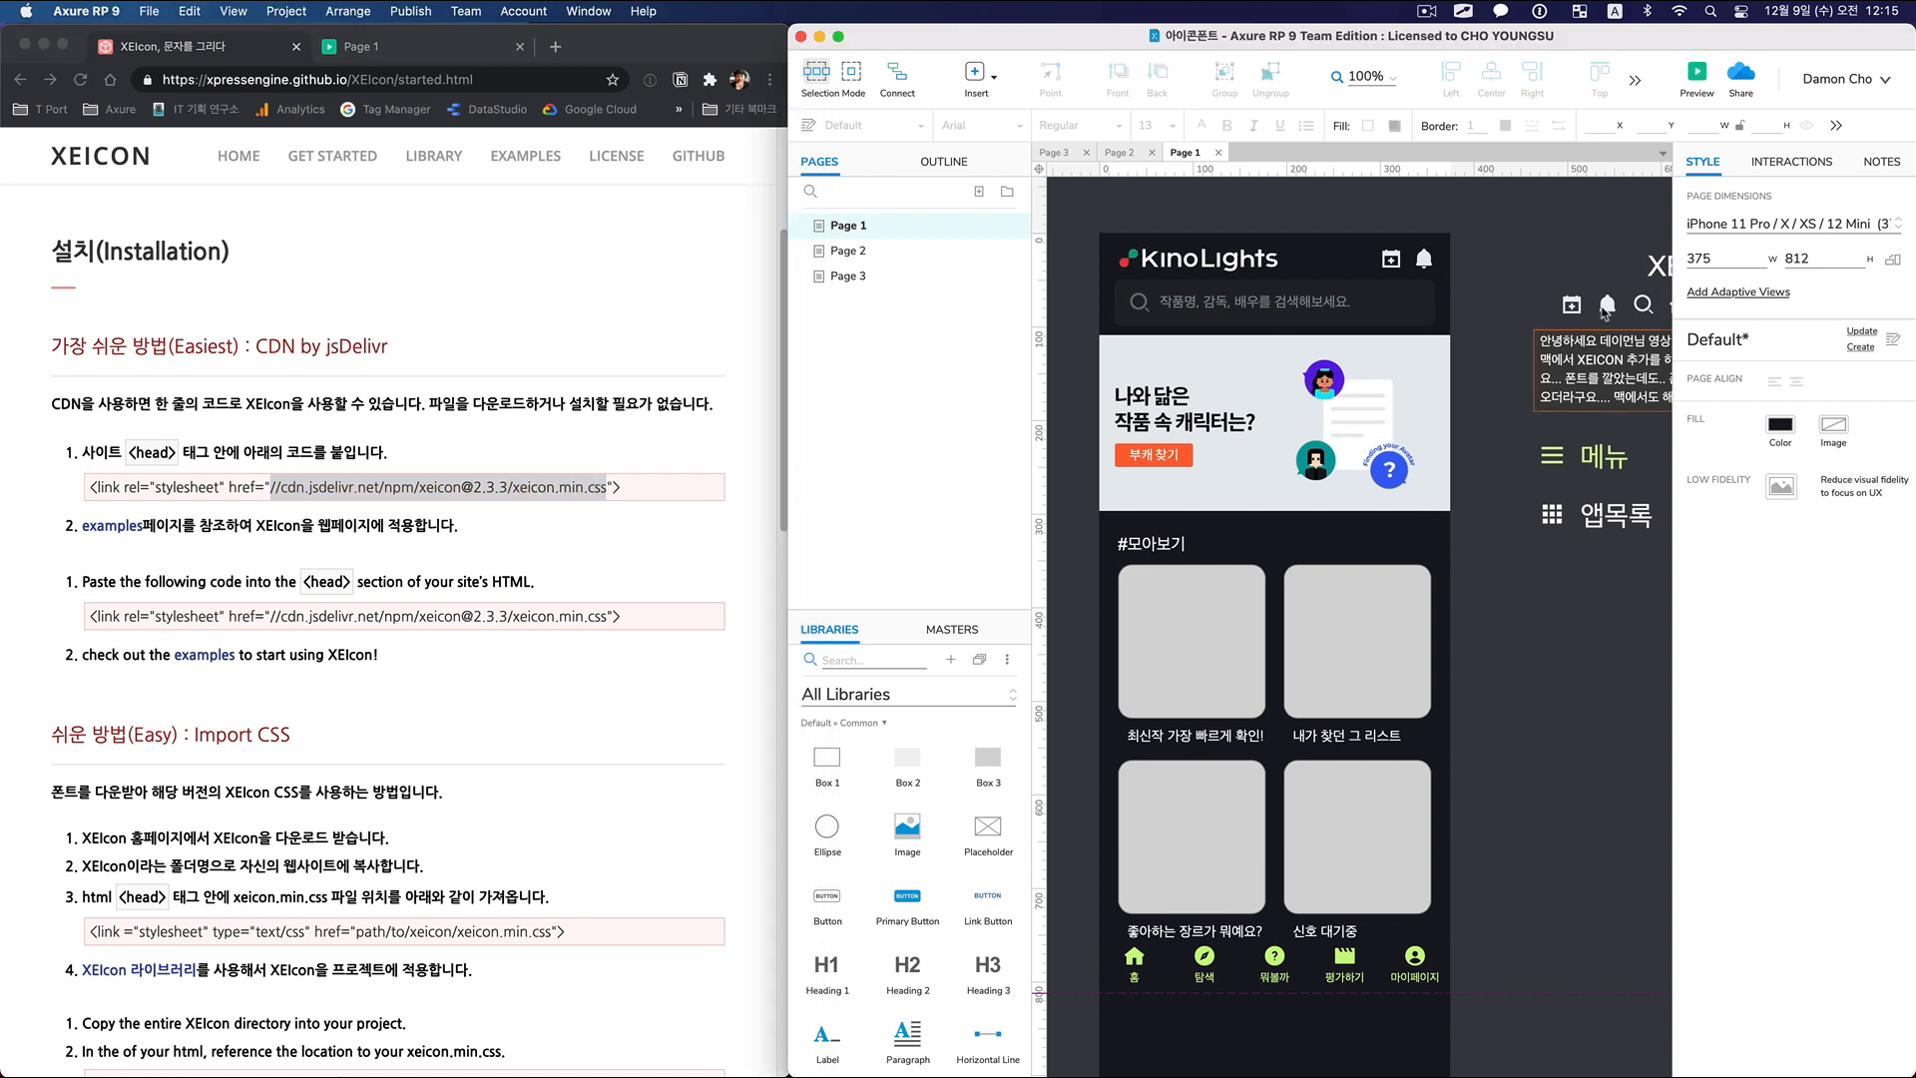
{"action": "left_click", "coordinate": [1737, 89]}
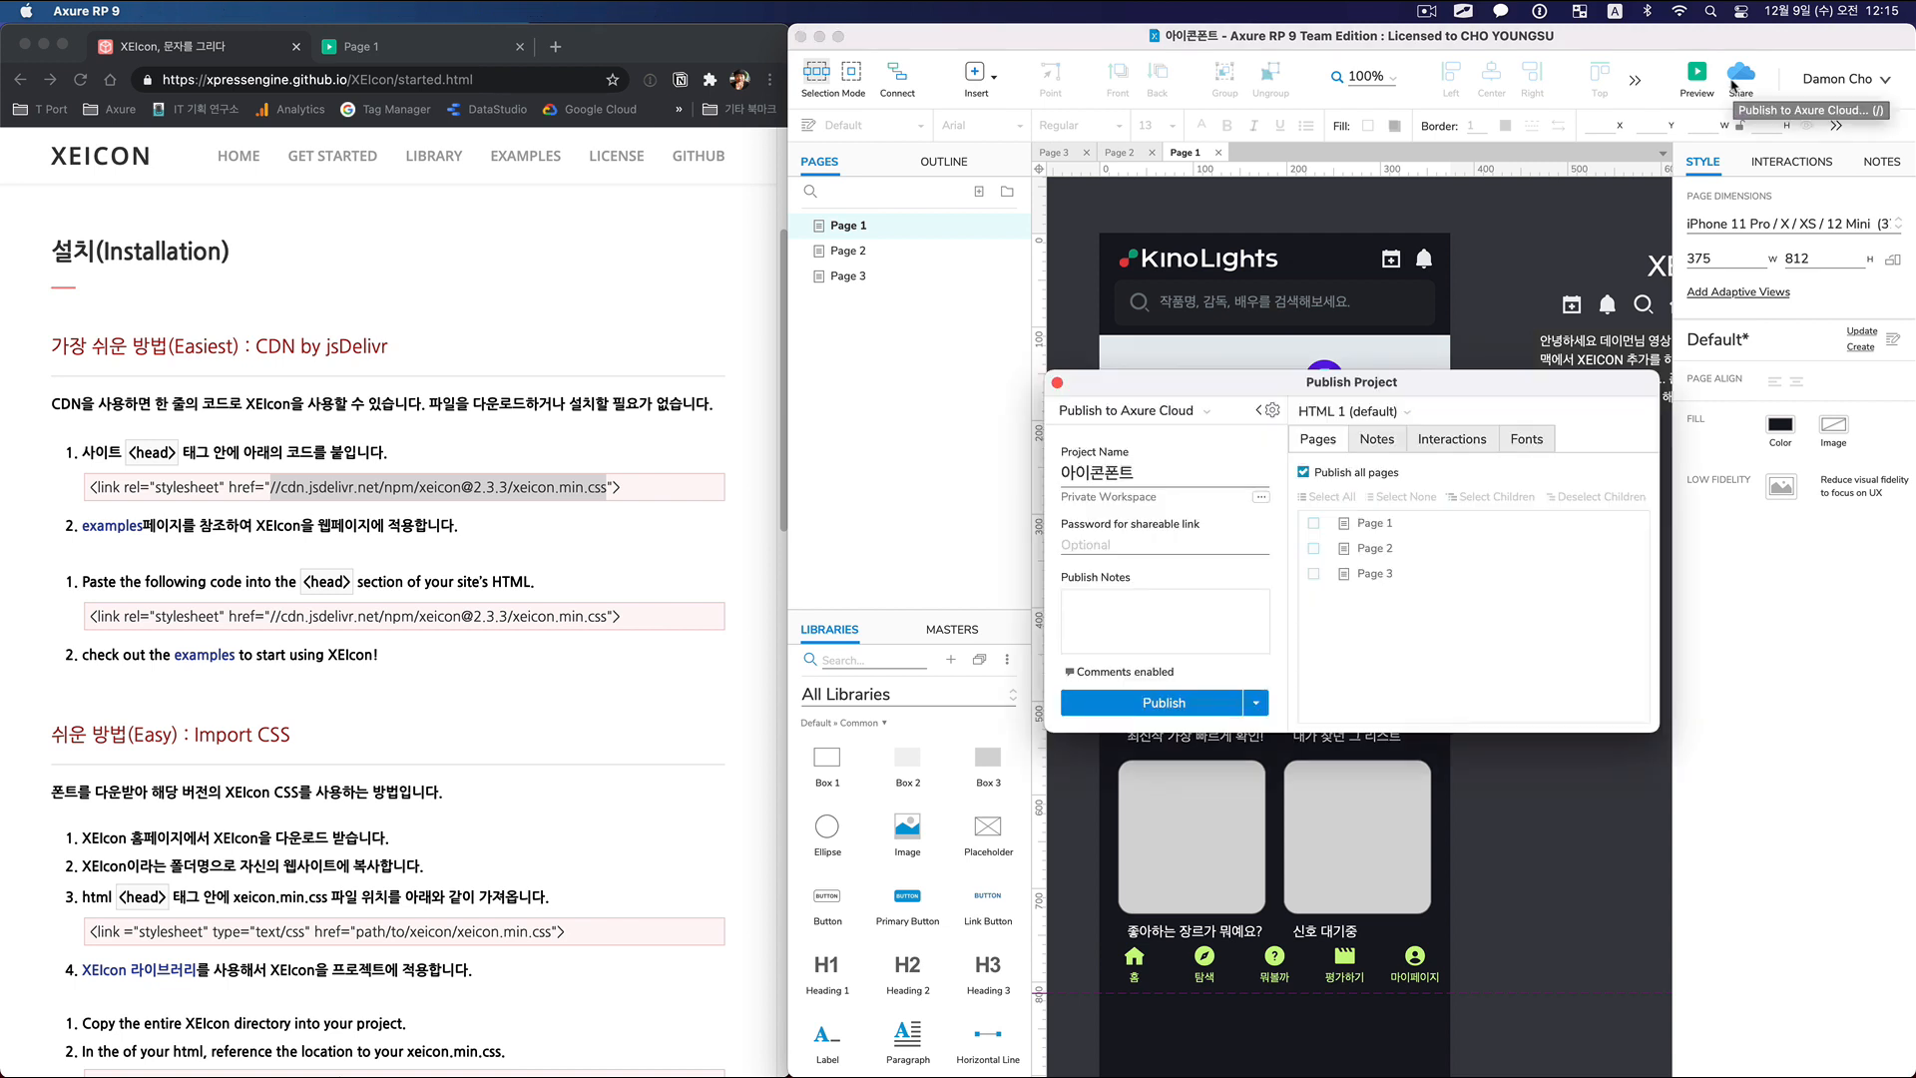
{"action": "left_click", "coordinate": [1534, 446]}
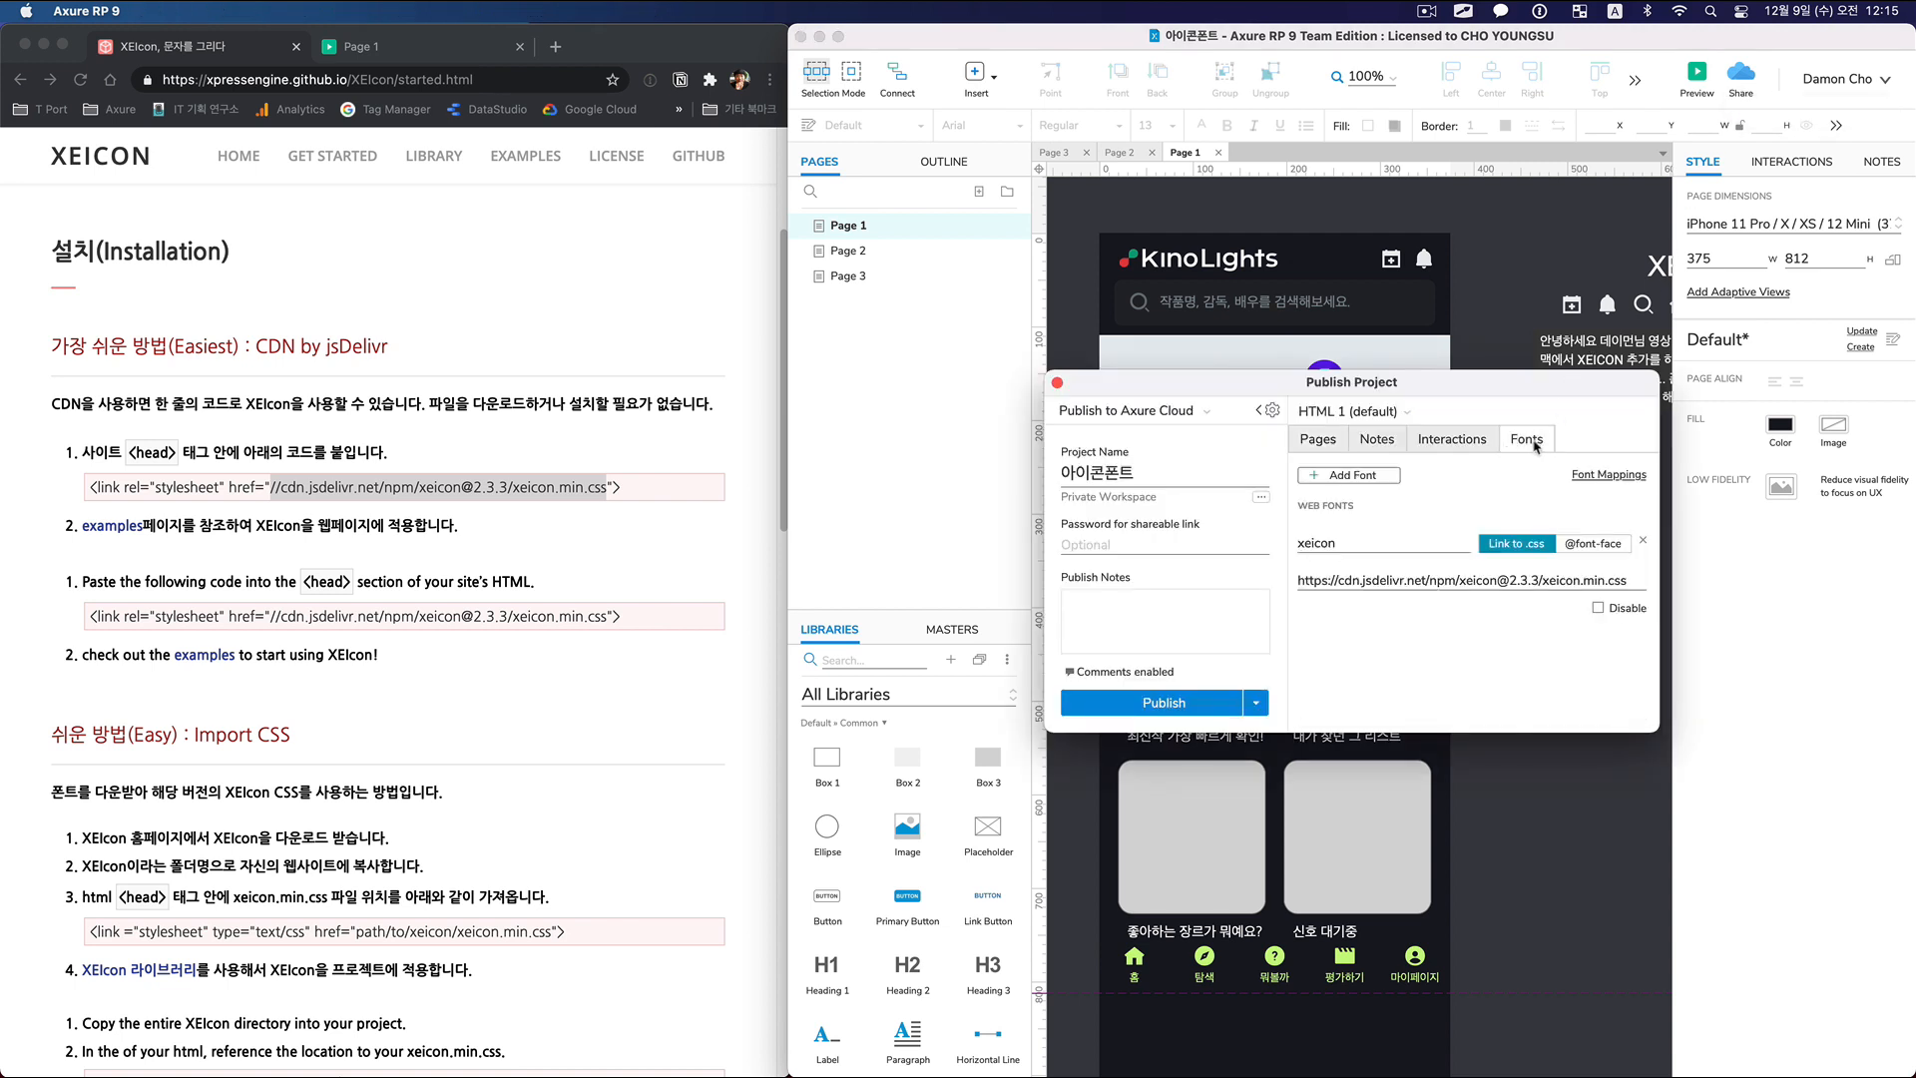
{"action": "left_click", "coordinate": [1269, 410]}
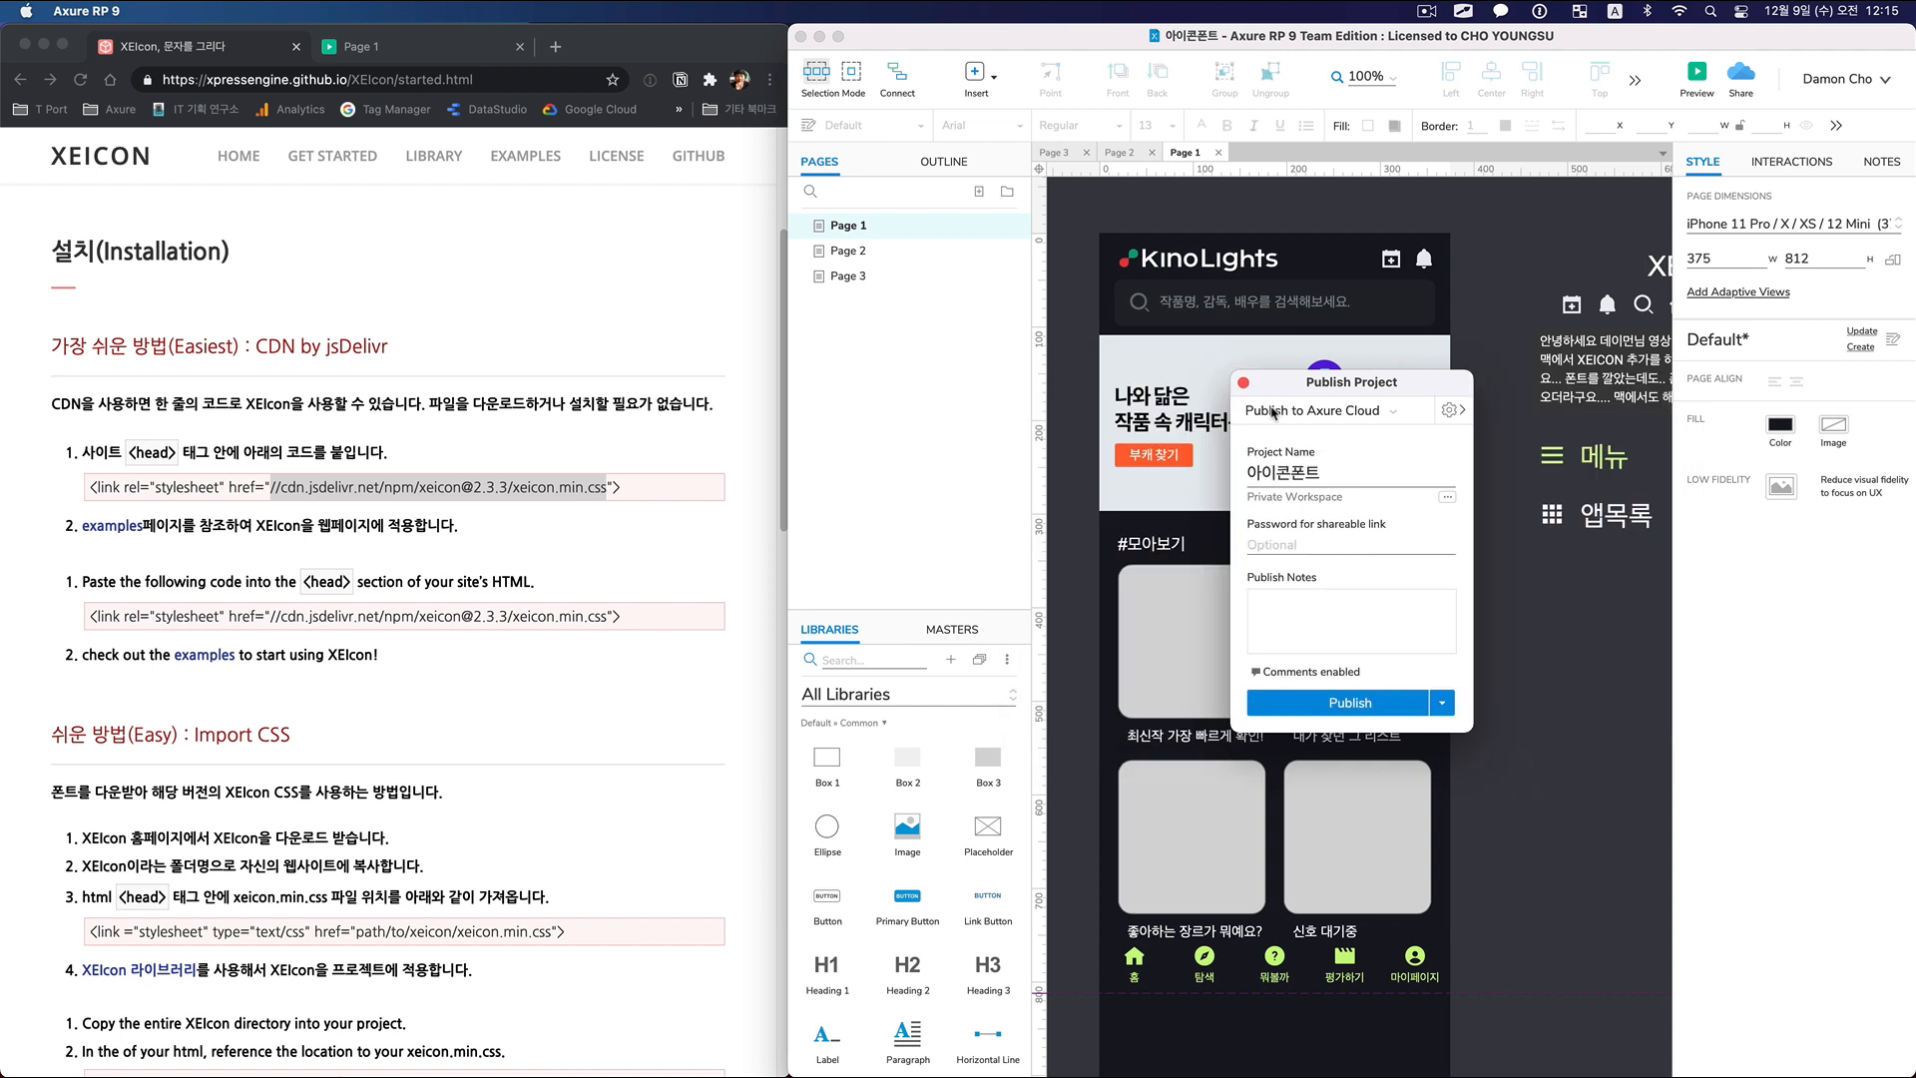
{"action": "left_click", "coordinate": [1448, 415]}
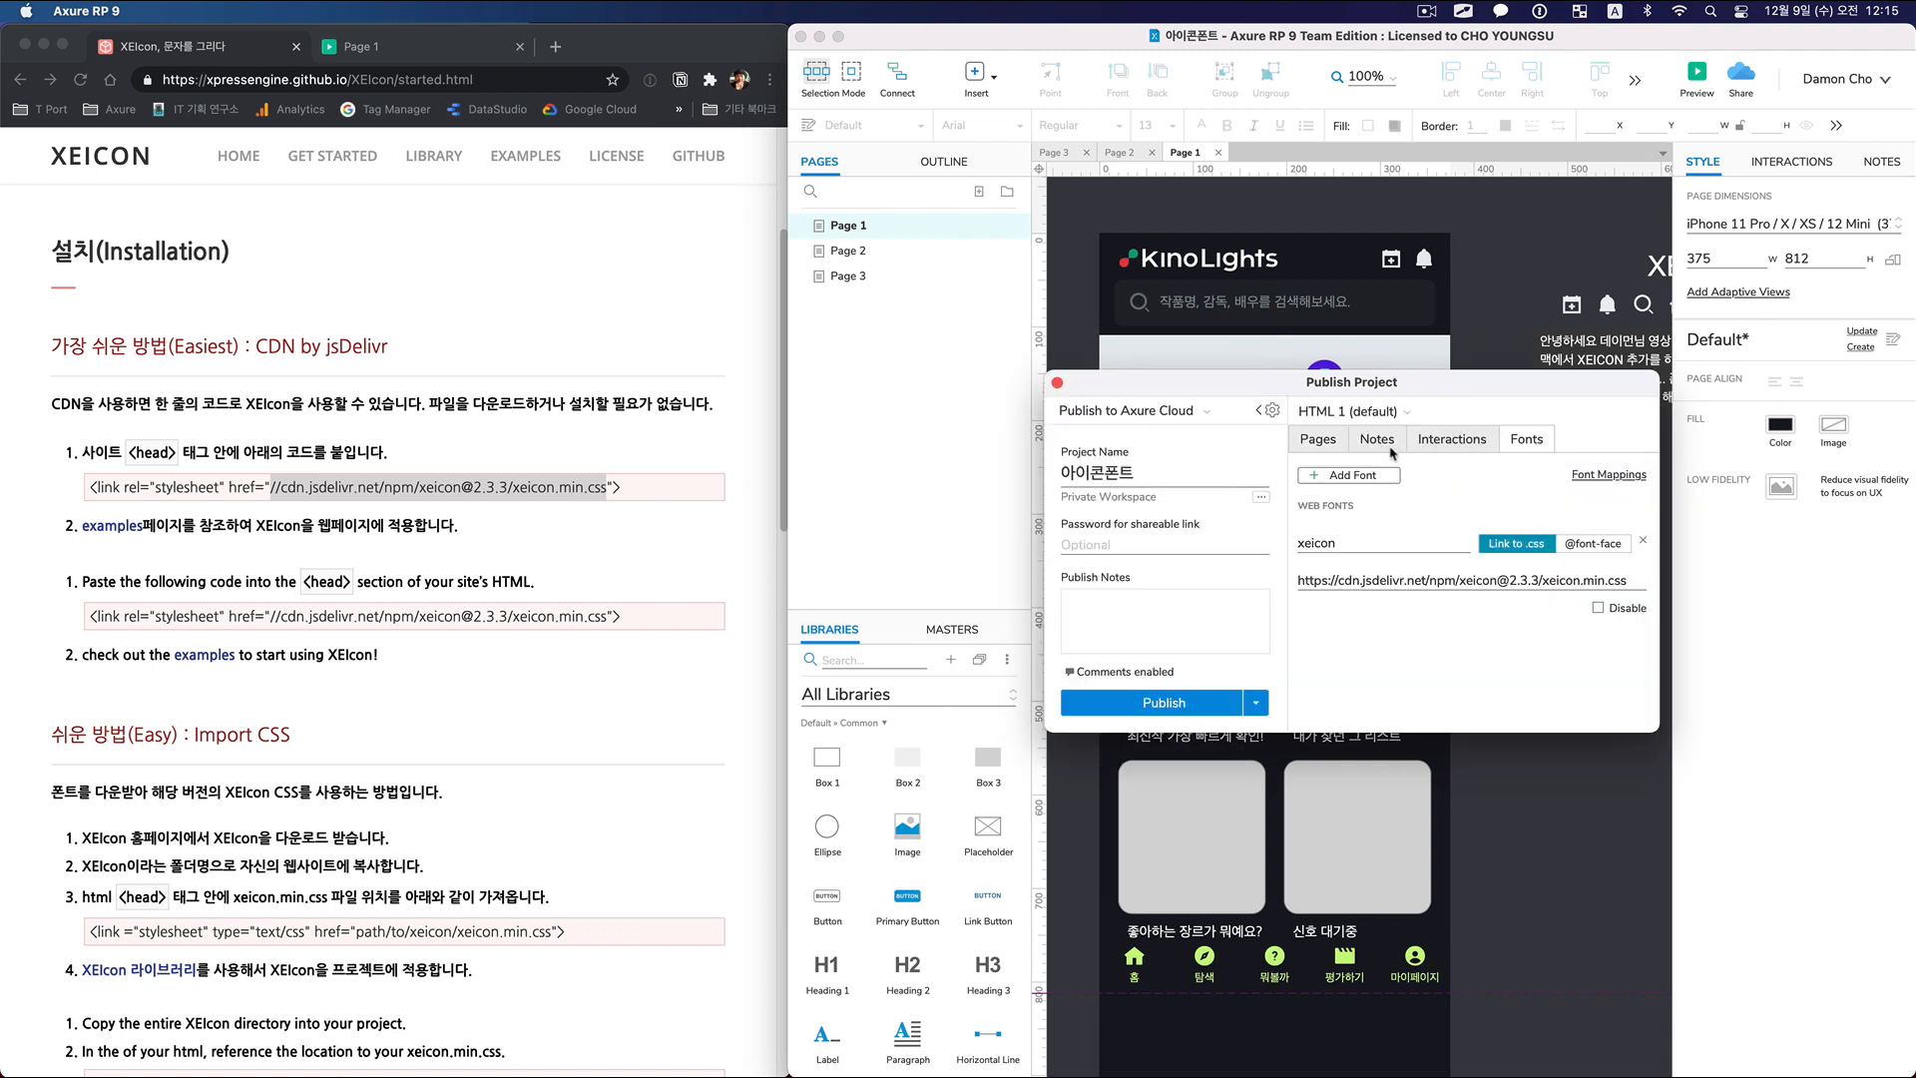
{"action": "left_click", "coordinate": [1642, 541]}
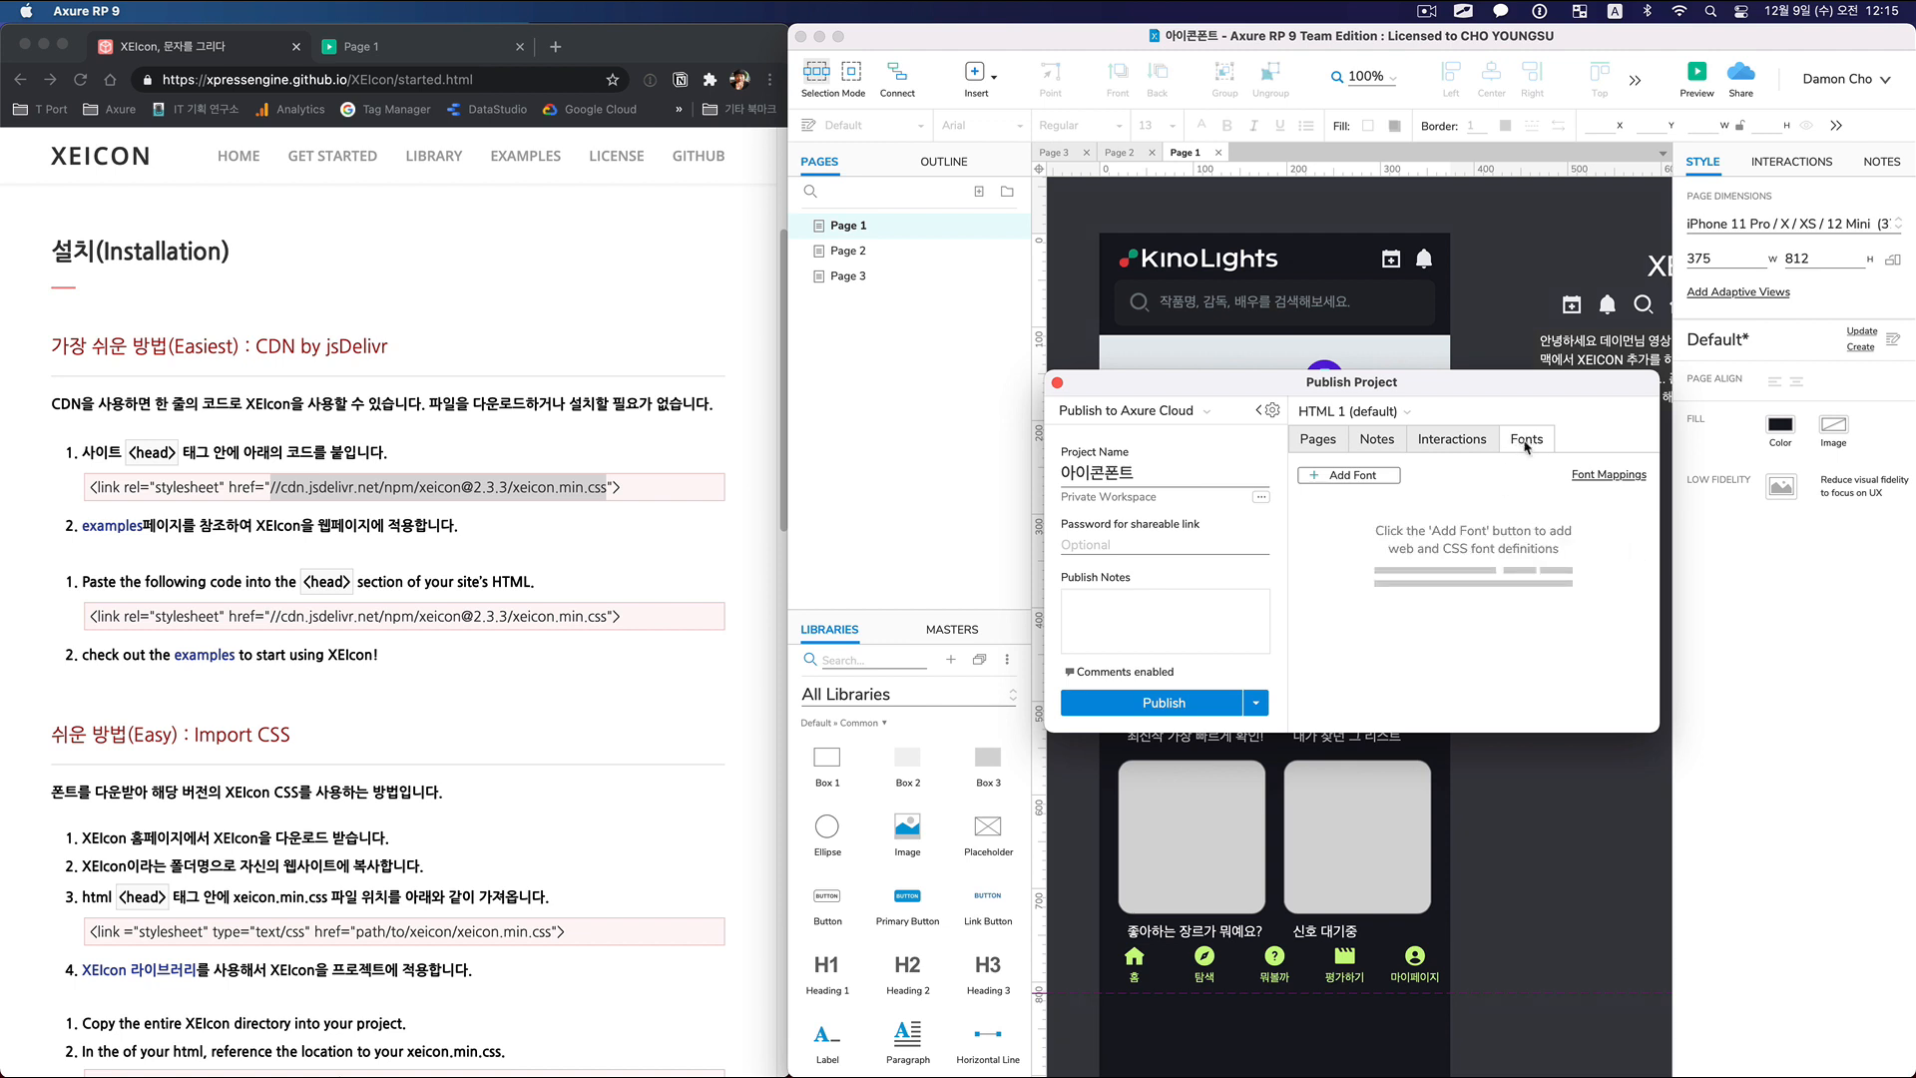
{"action": "left_click", "coordinate": [1375, 482]}
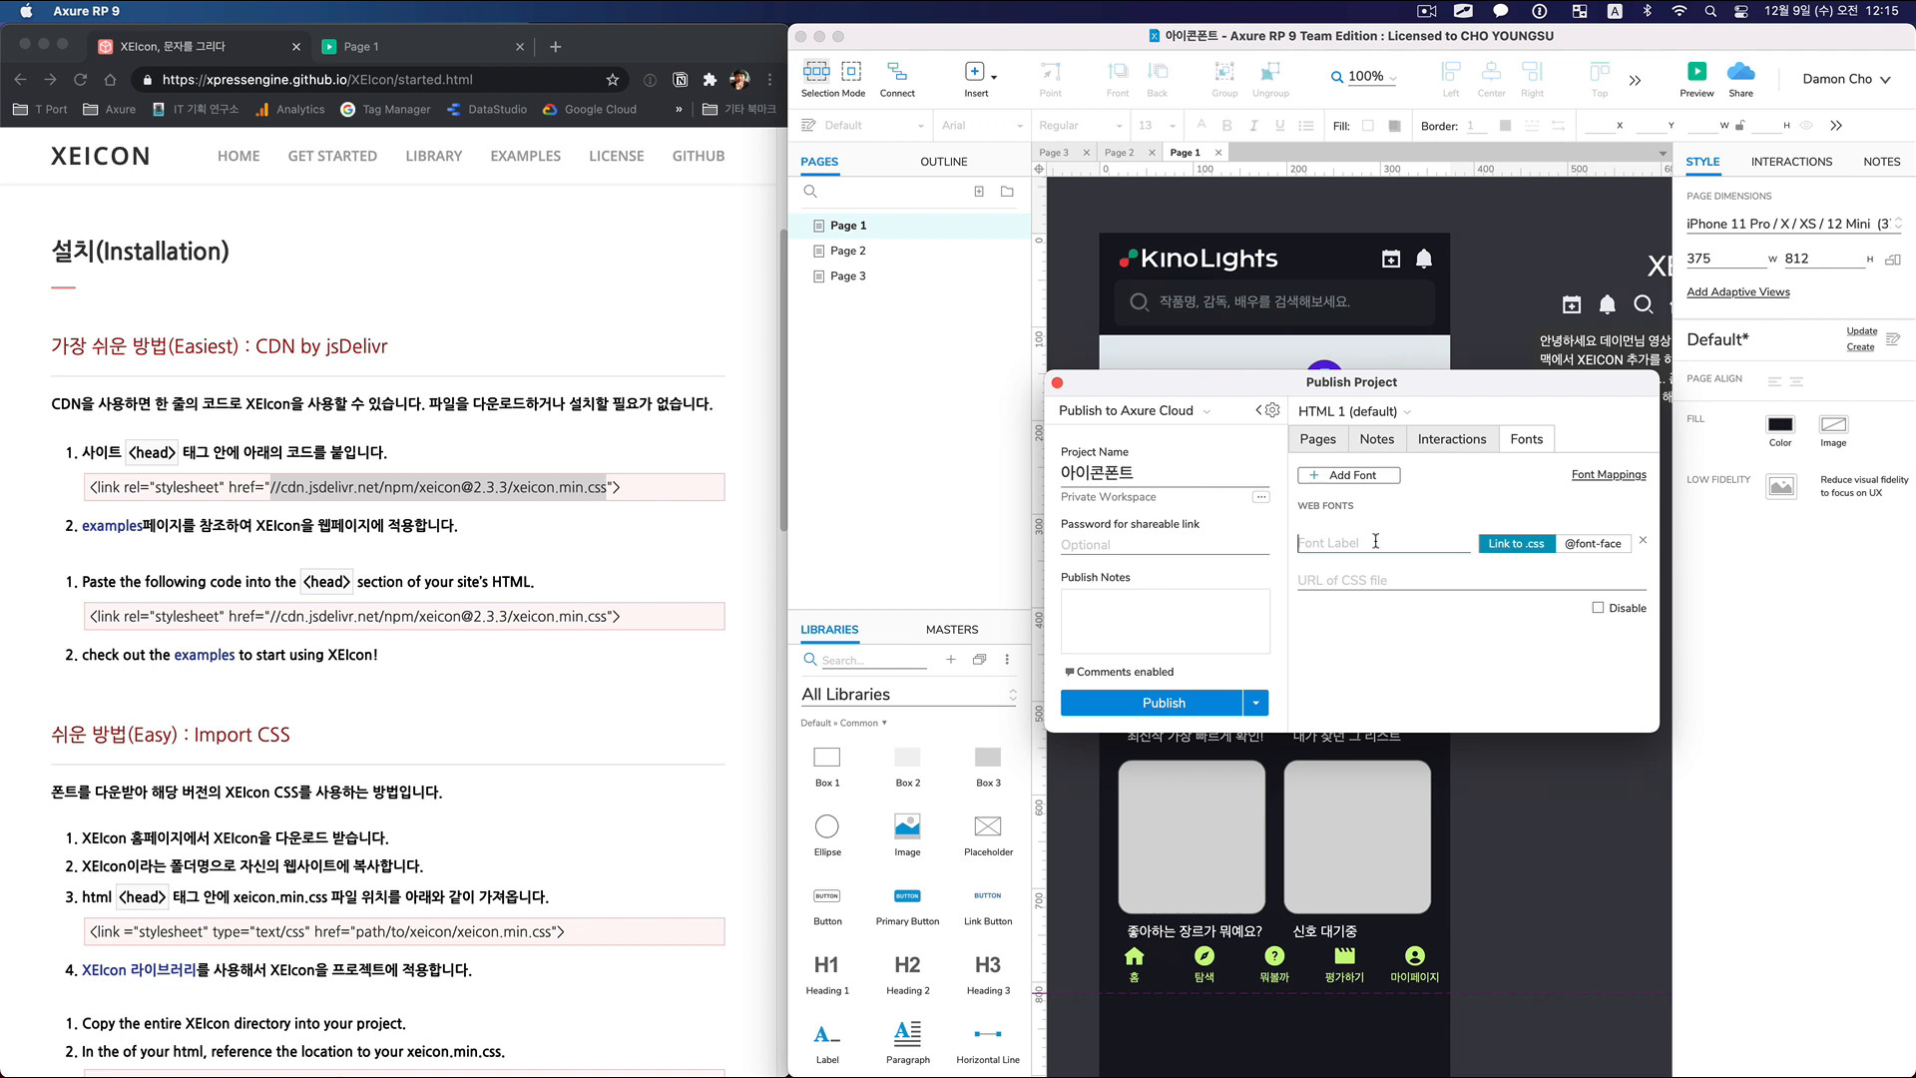
{"action": "type", "text": "xeicon"}
{"action": "key", "text": "super+v"}
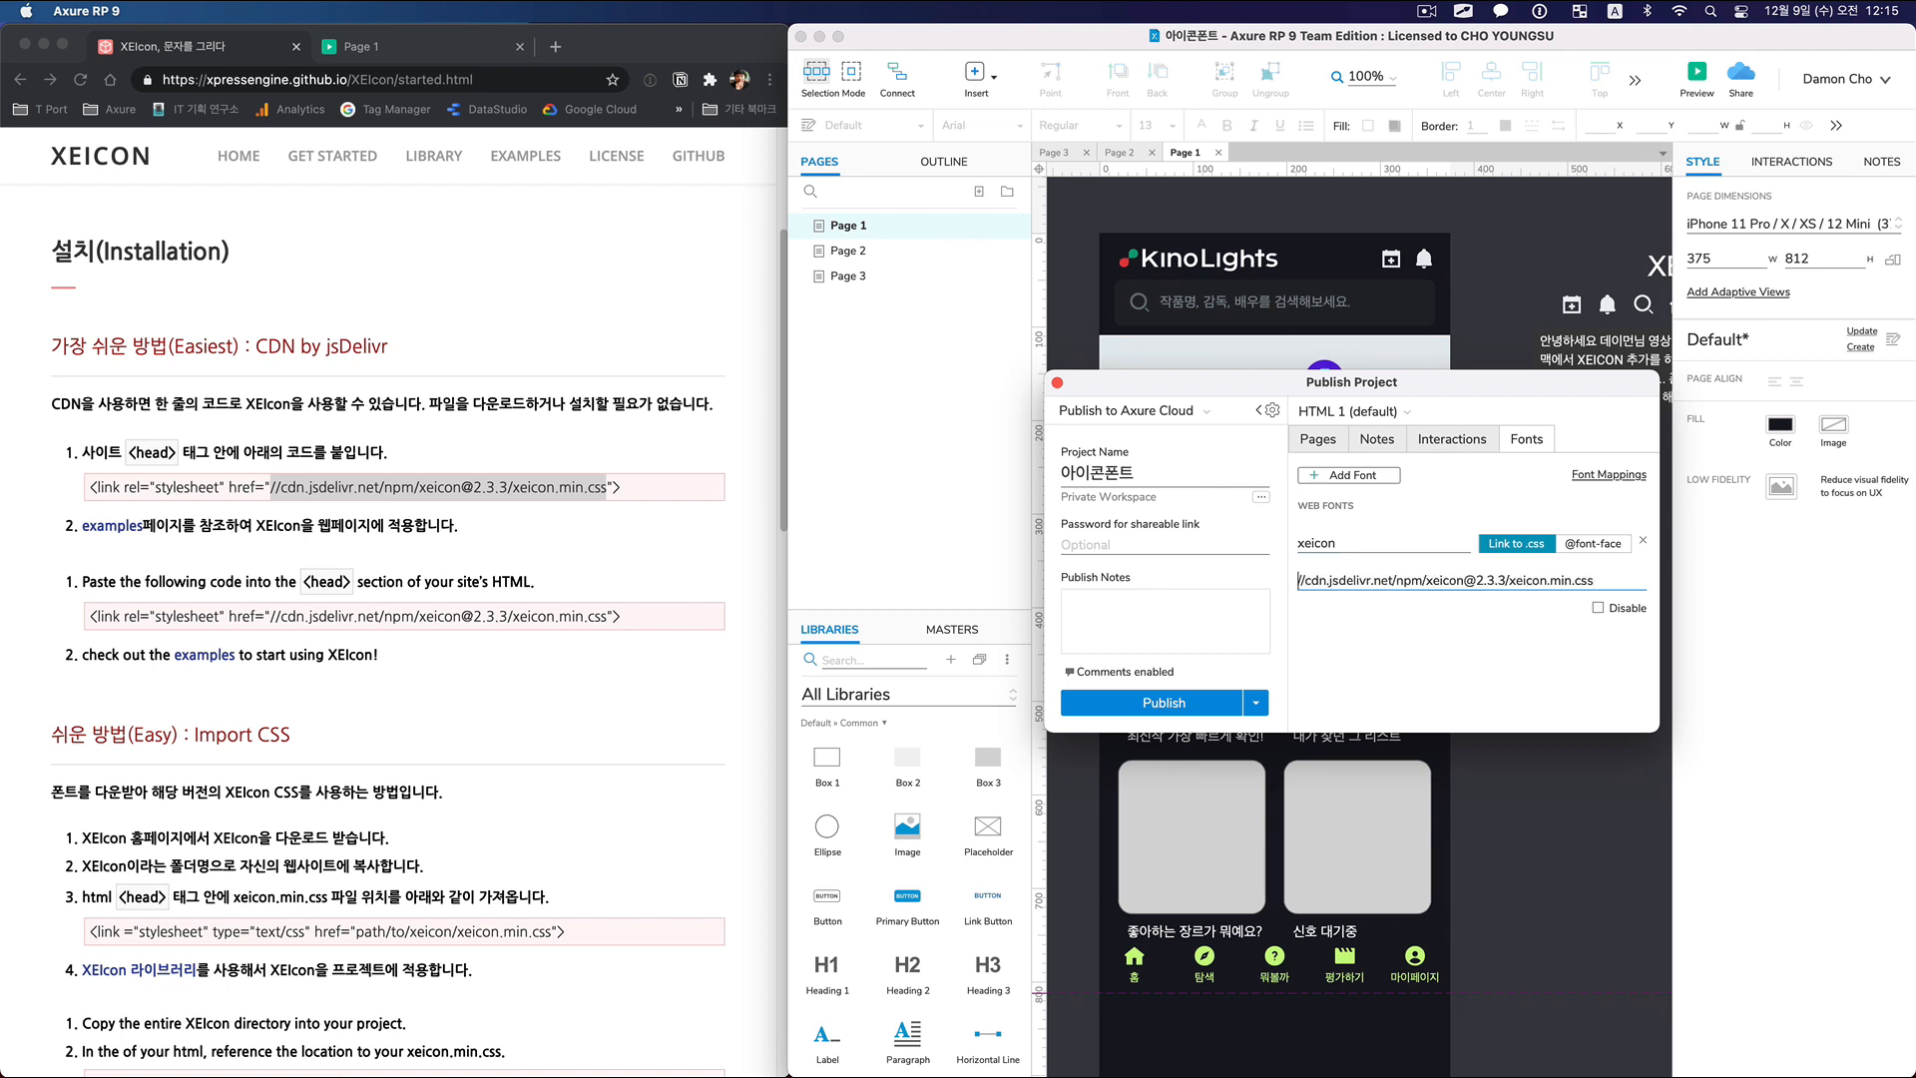
{"action": "type", "text": "htt"}
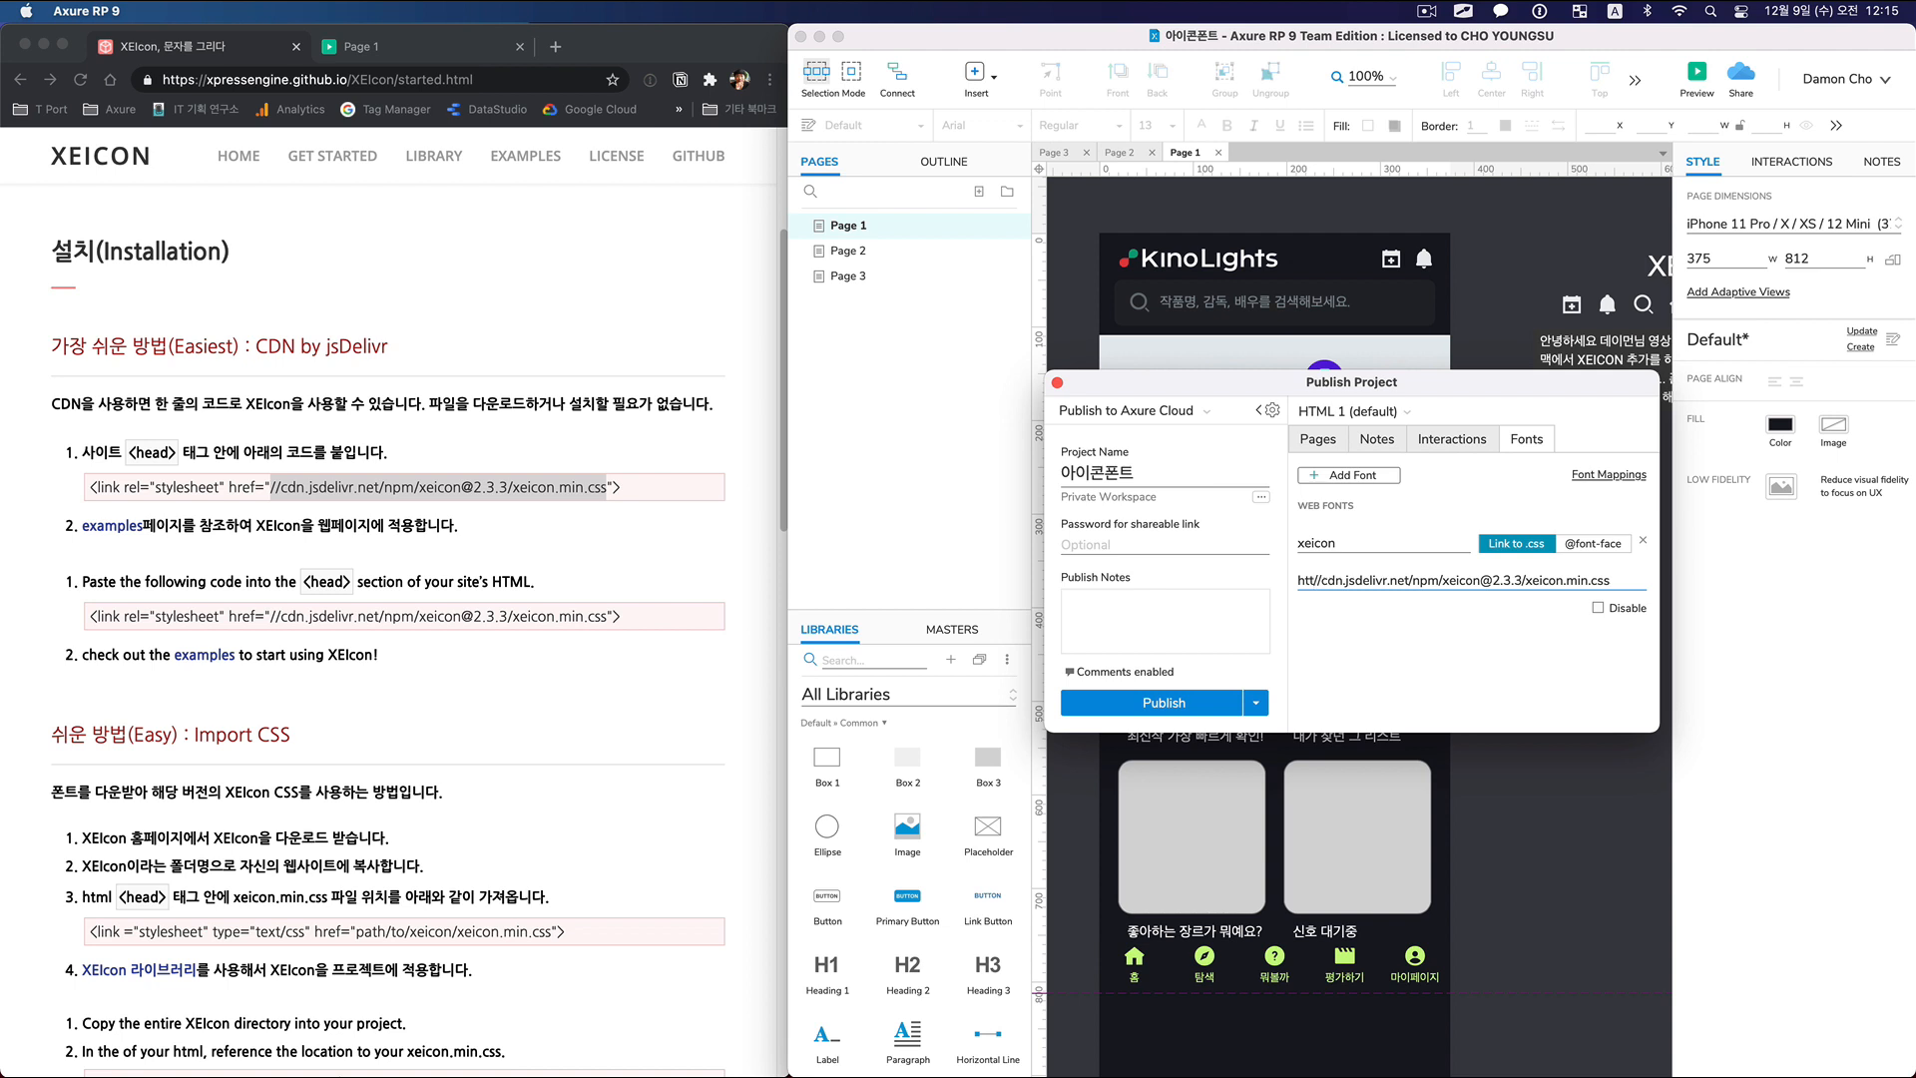
{"action": "type", "text": "ps"}
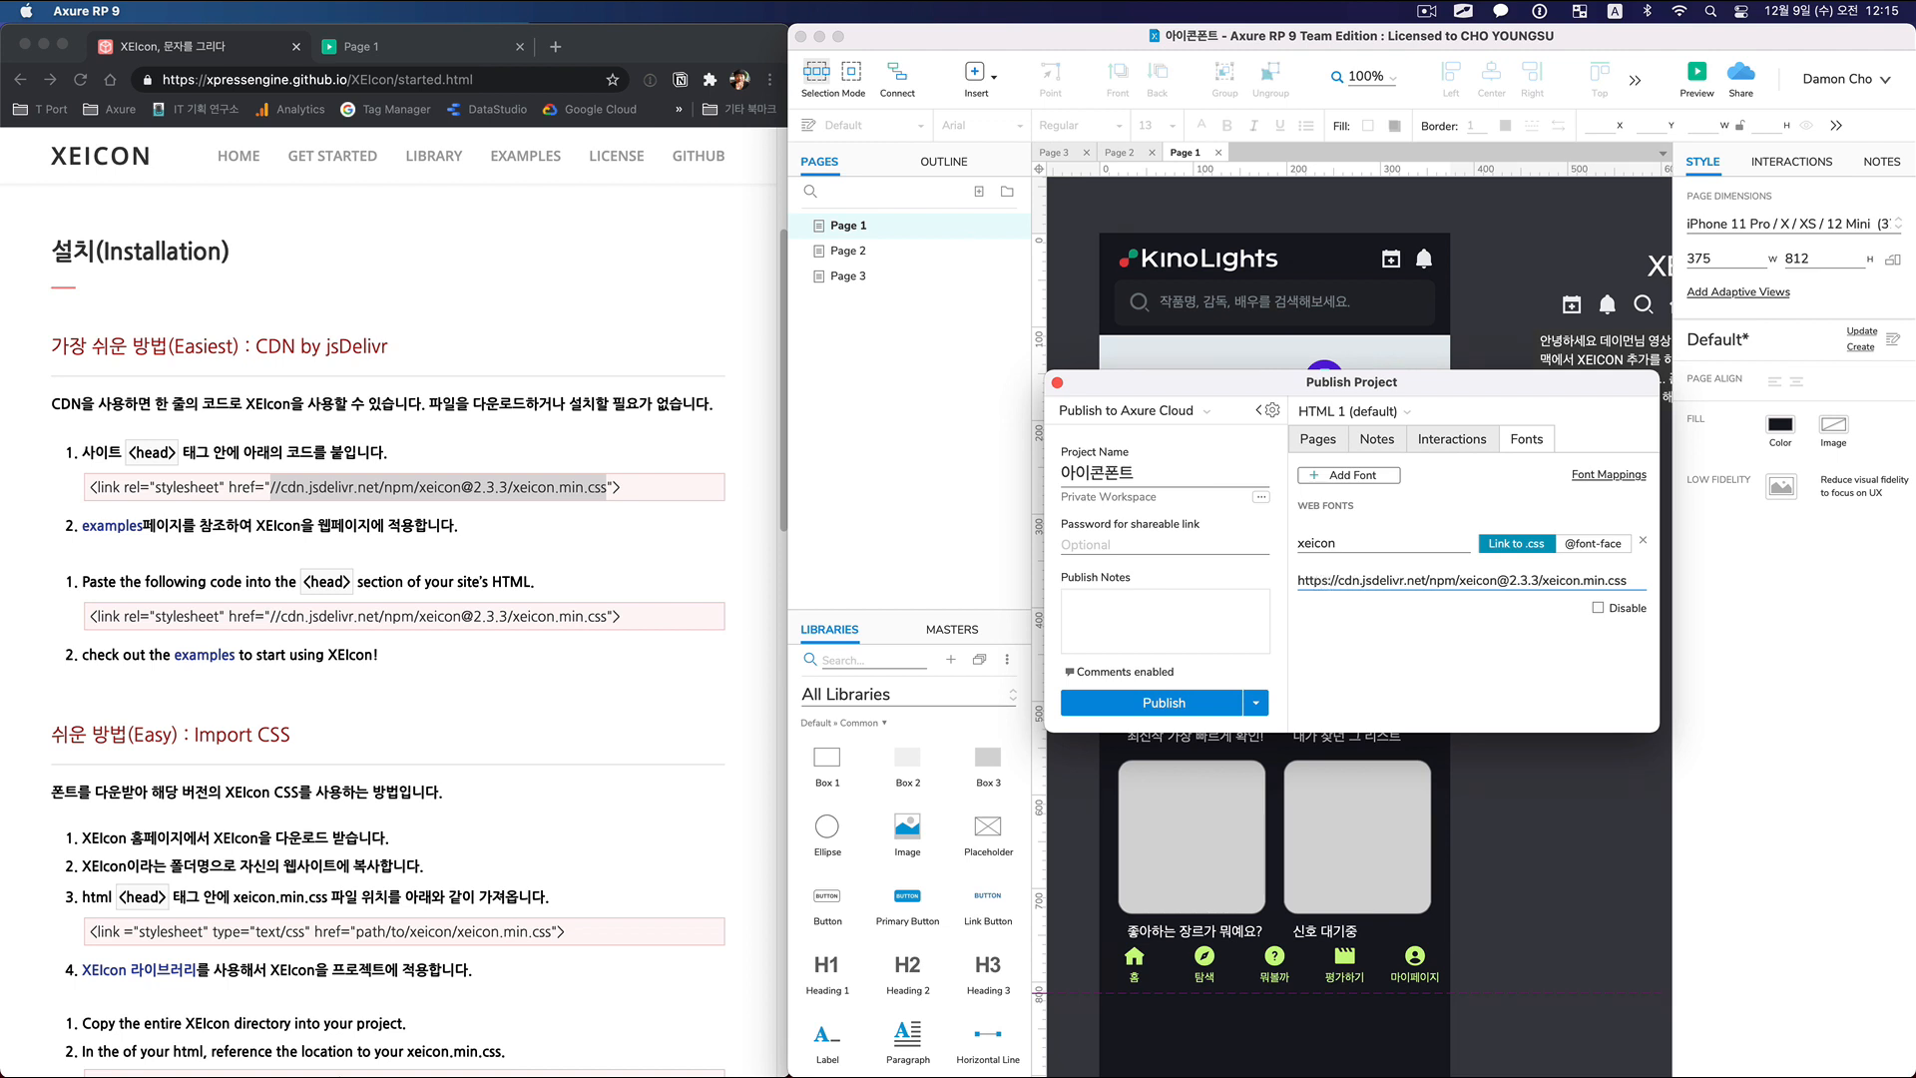
{"action": "type", "text": ":"}
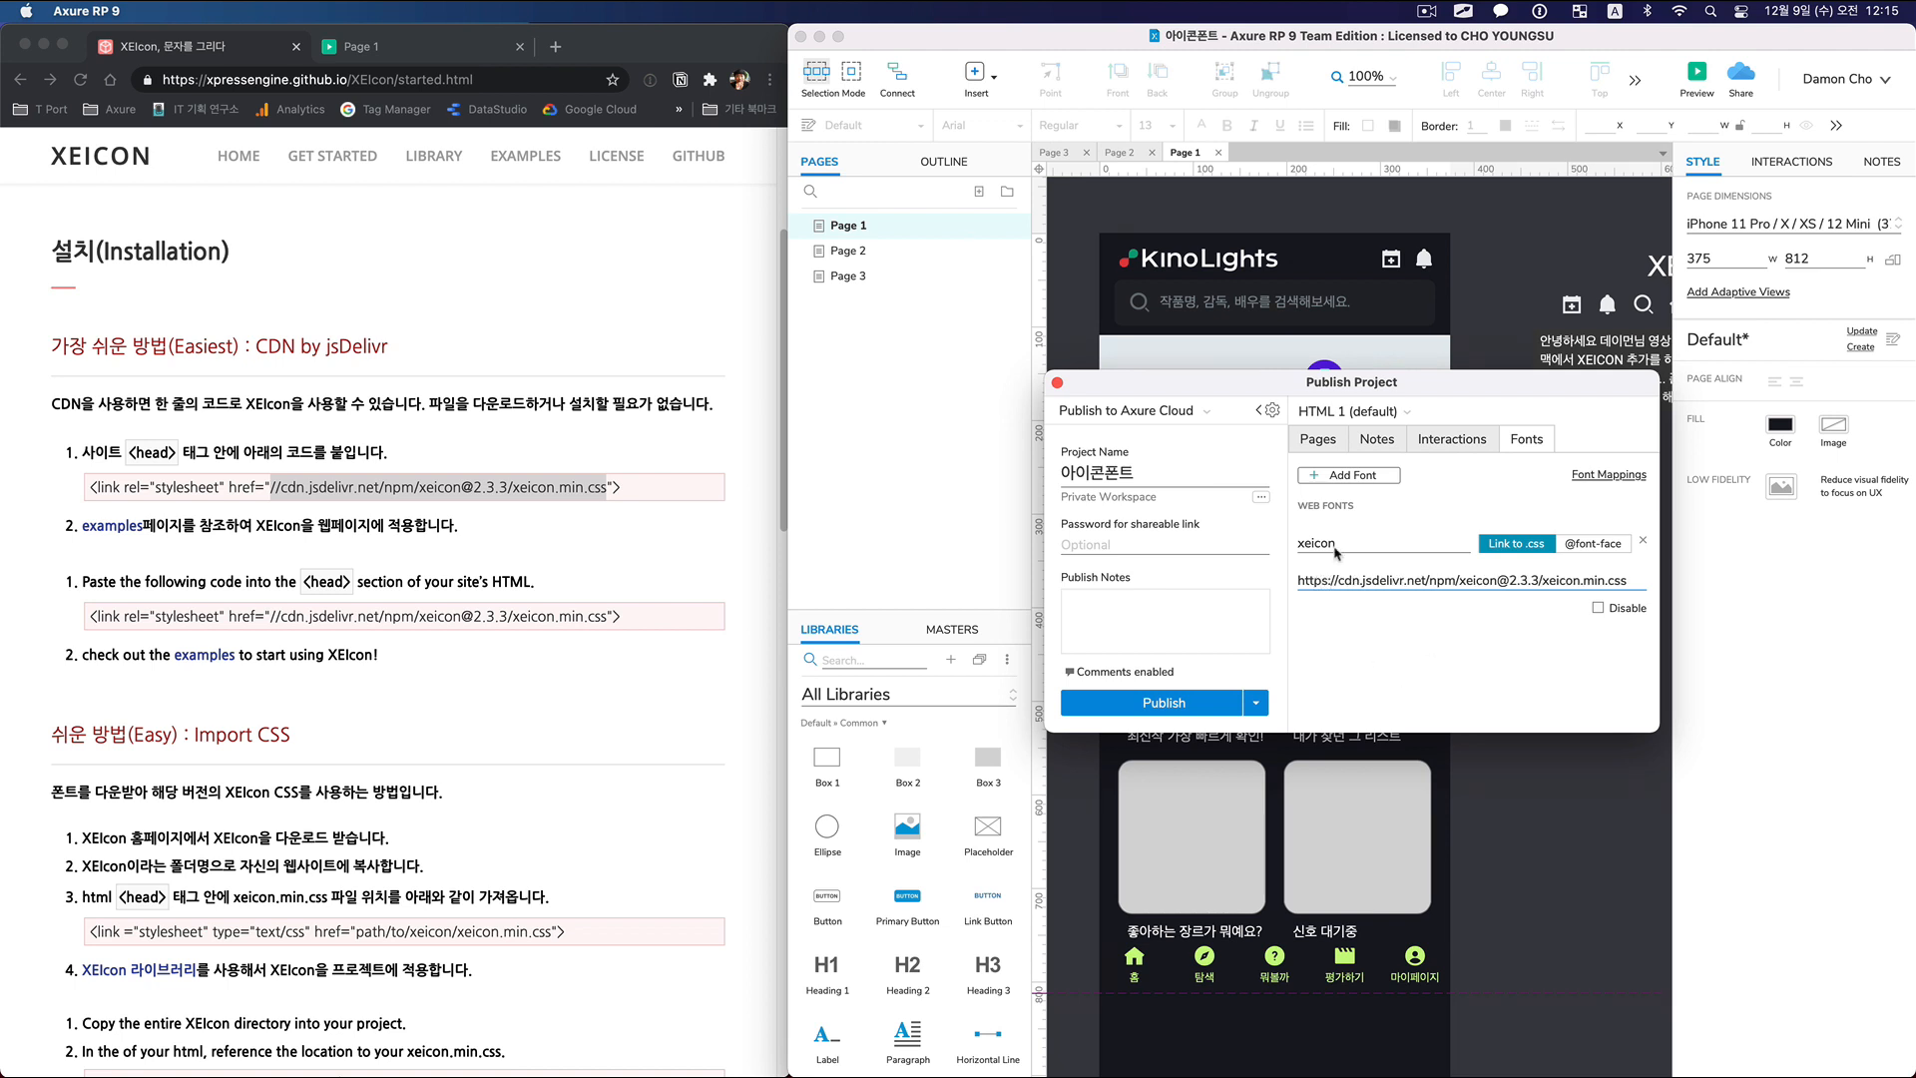
{"action": "left_click", "coordinate": [1163, 703]}
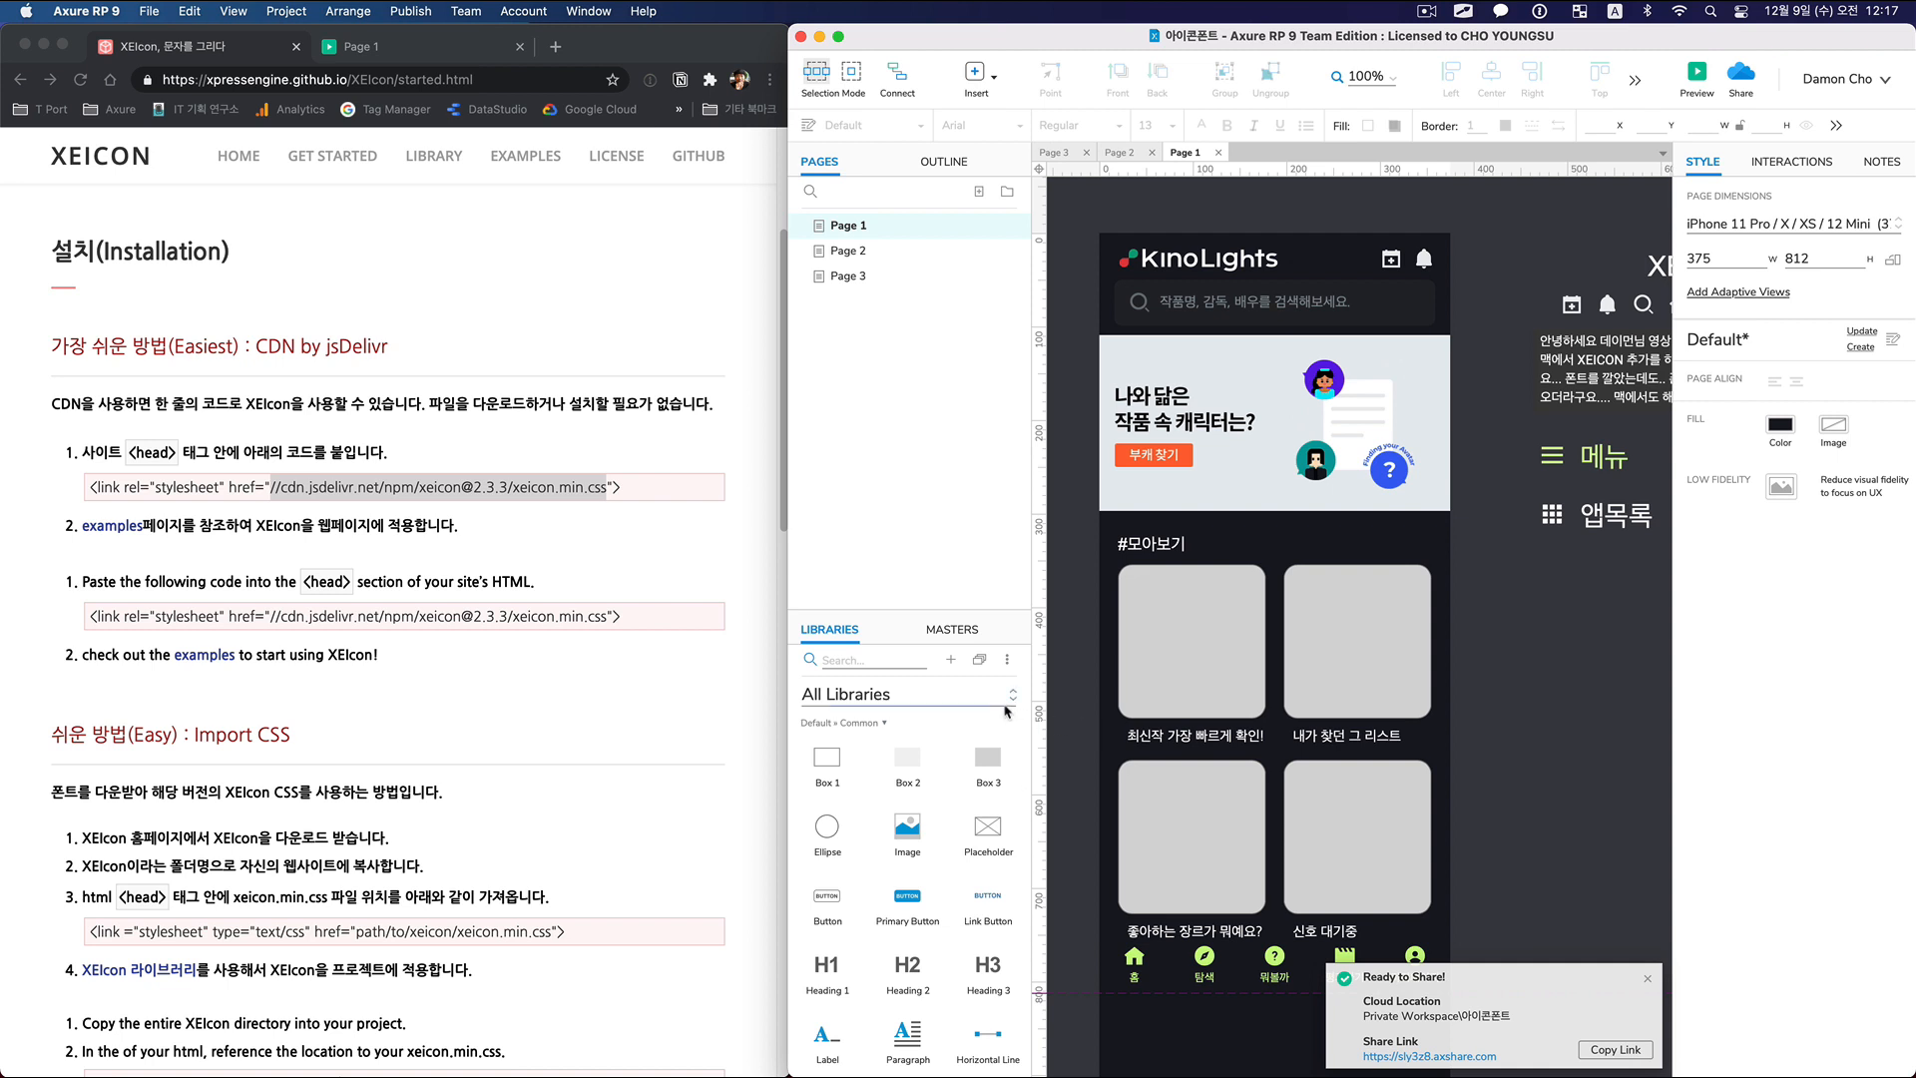
Add the widget library XEICON 2.3.1.rplib from the Desktop folder.
{"action": "left_click", "coordinate": [951, 659]}
{"action": "left_click", "coordinate": [833, 395]}
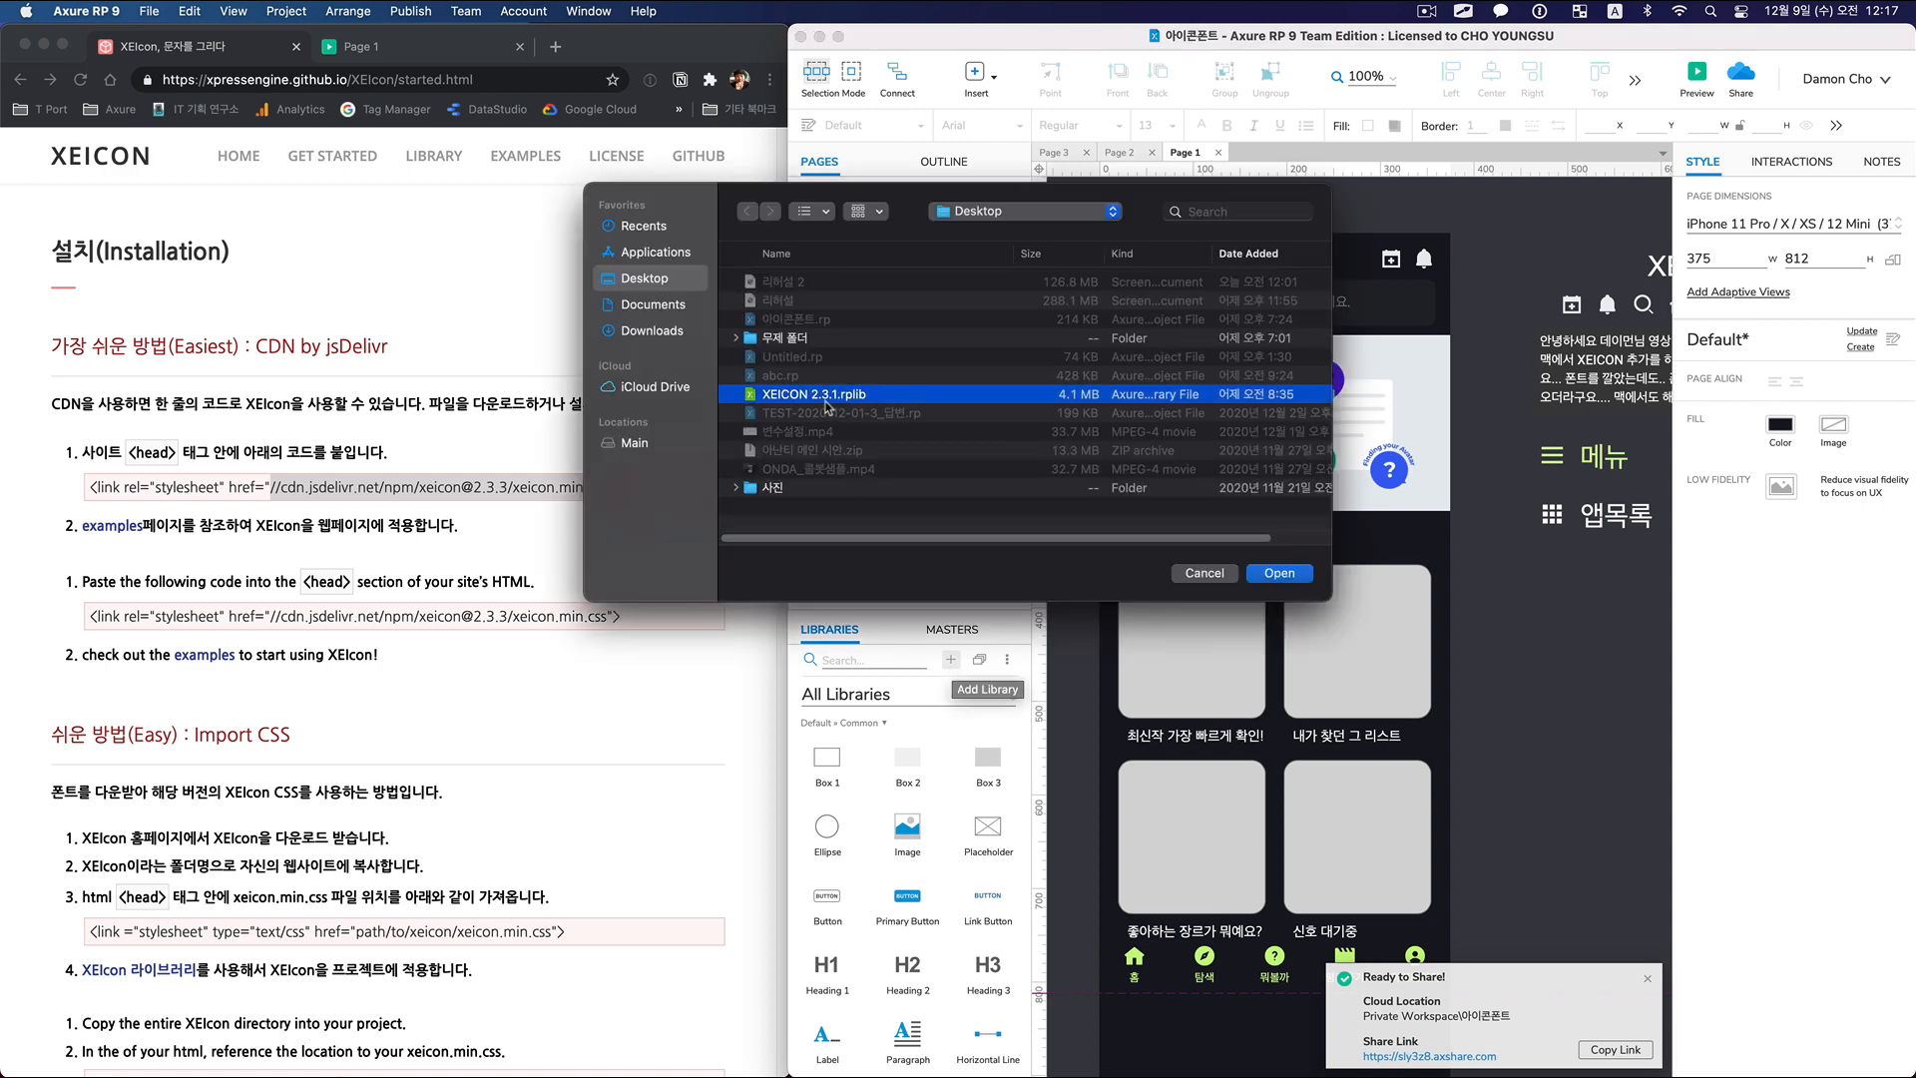
{"action": "double_click", "coordinate": [842, 397]}
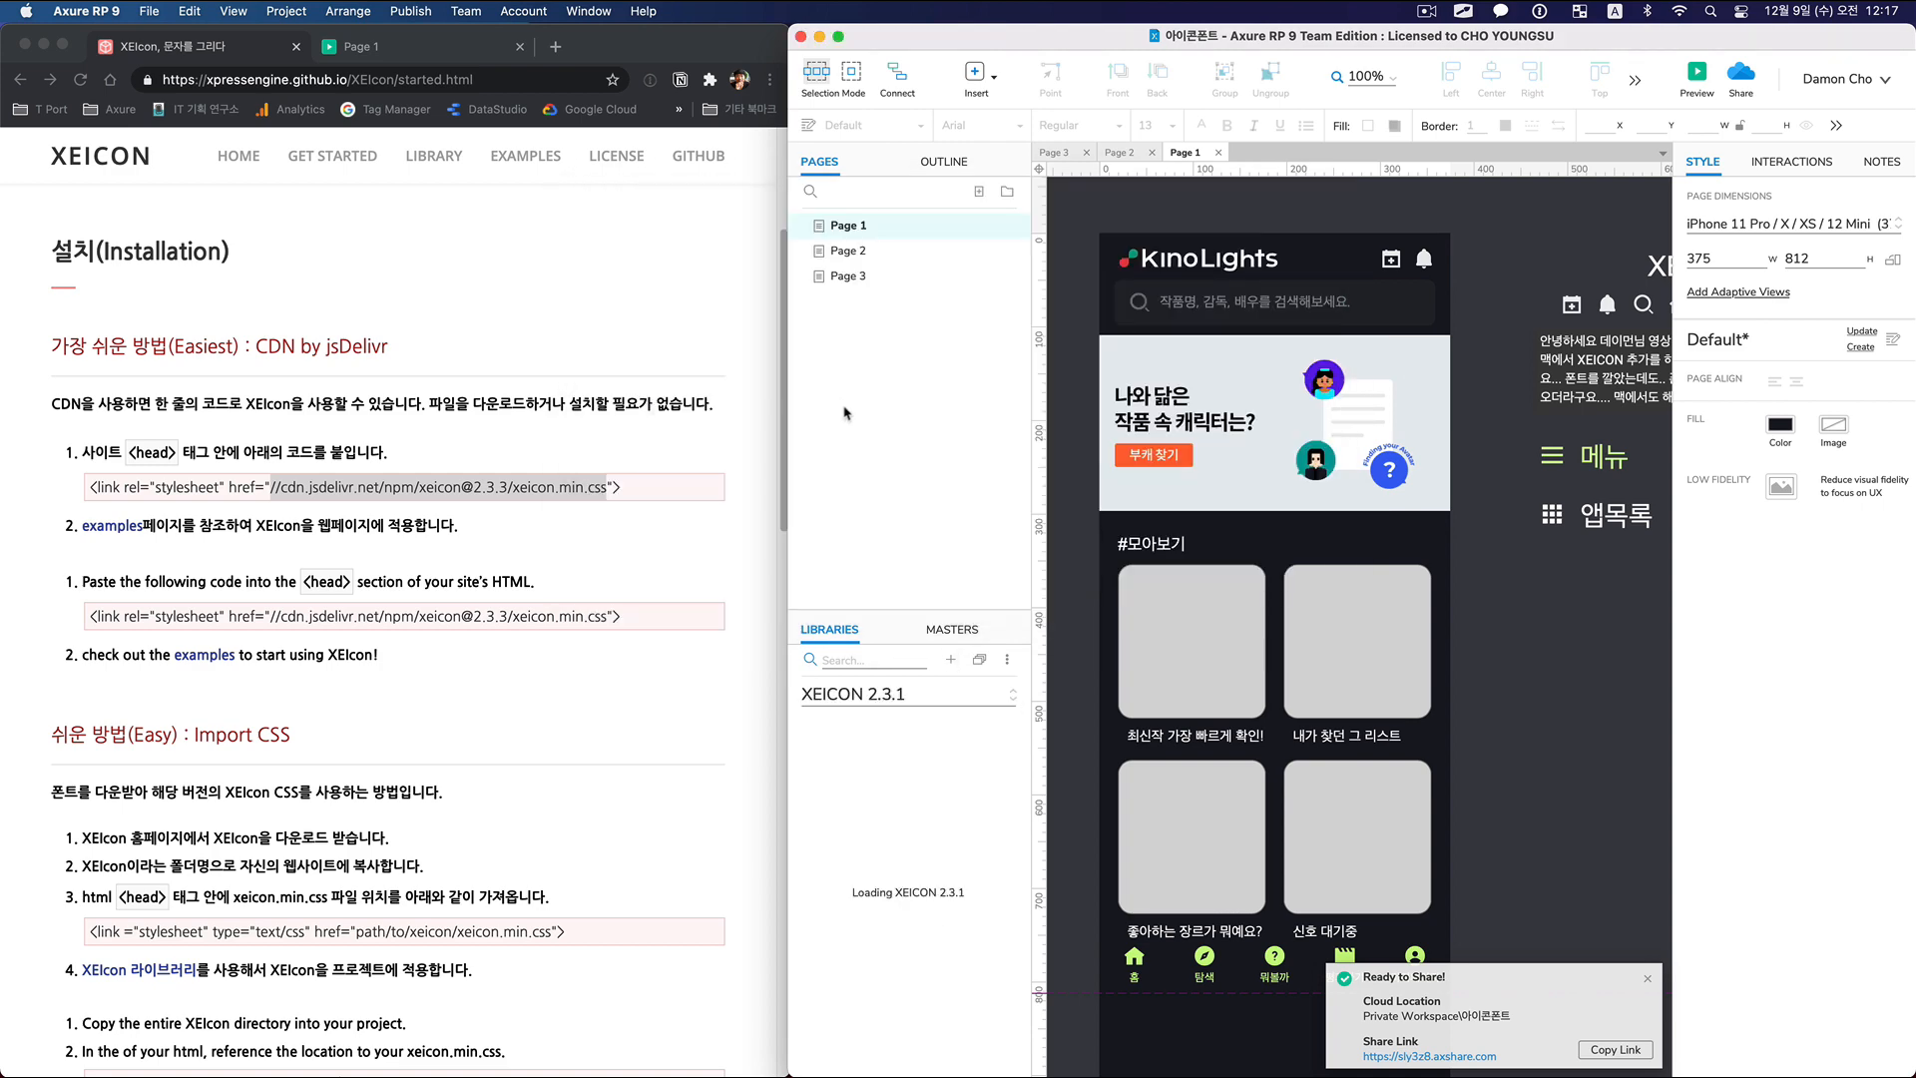
Switch to Chrome and view the action icons on XEIcon's 2.3.3 library page.
{"action": "left_click", "coordinate": [460, 157]}
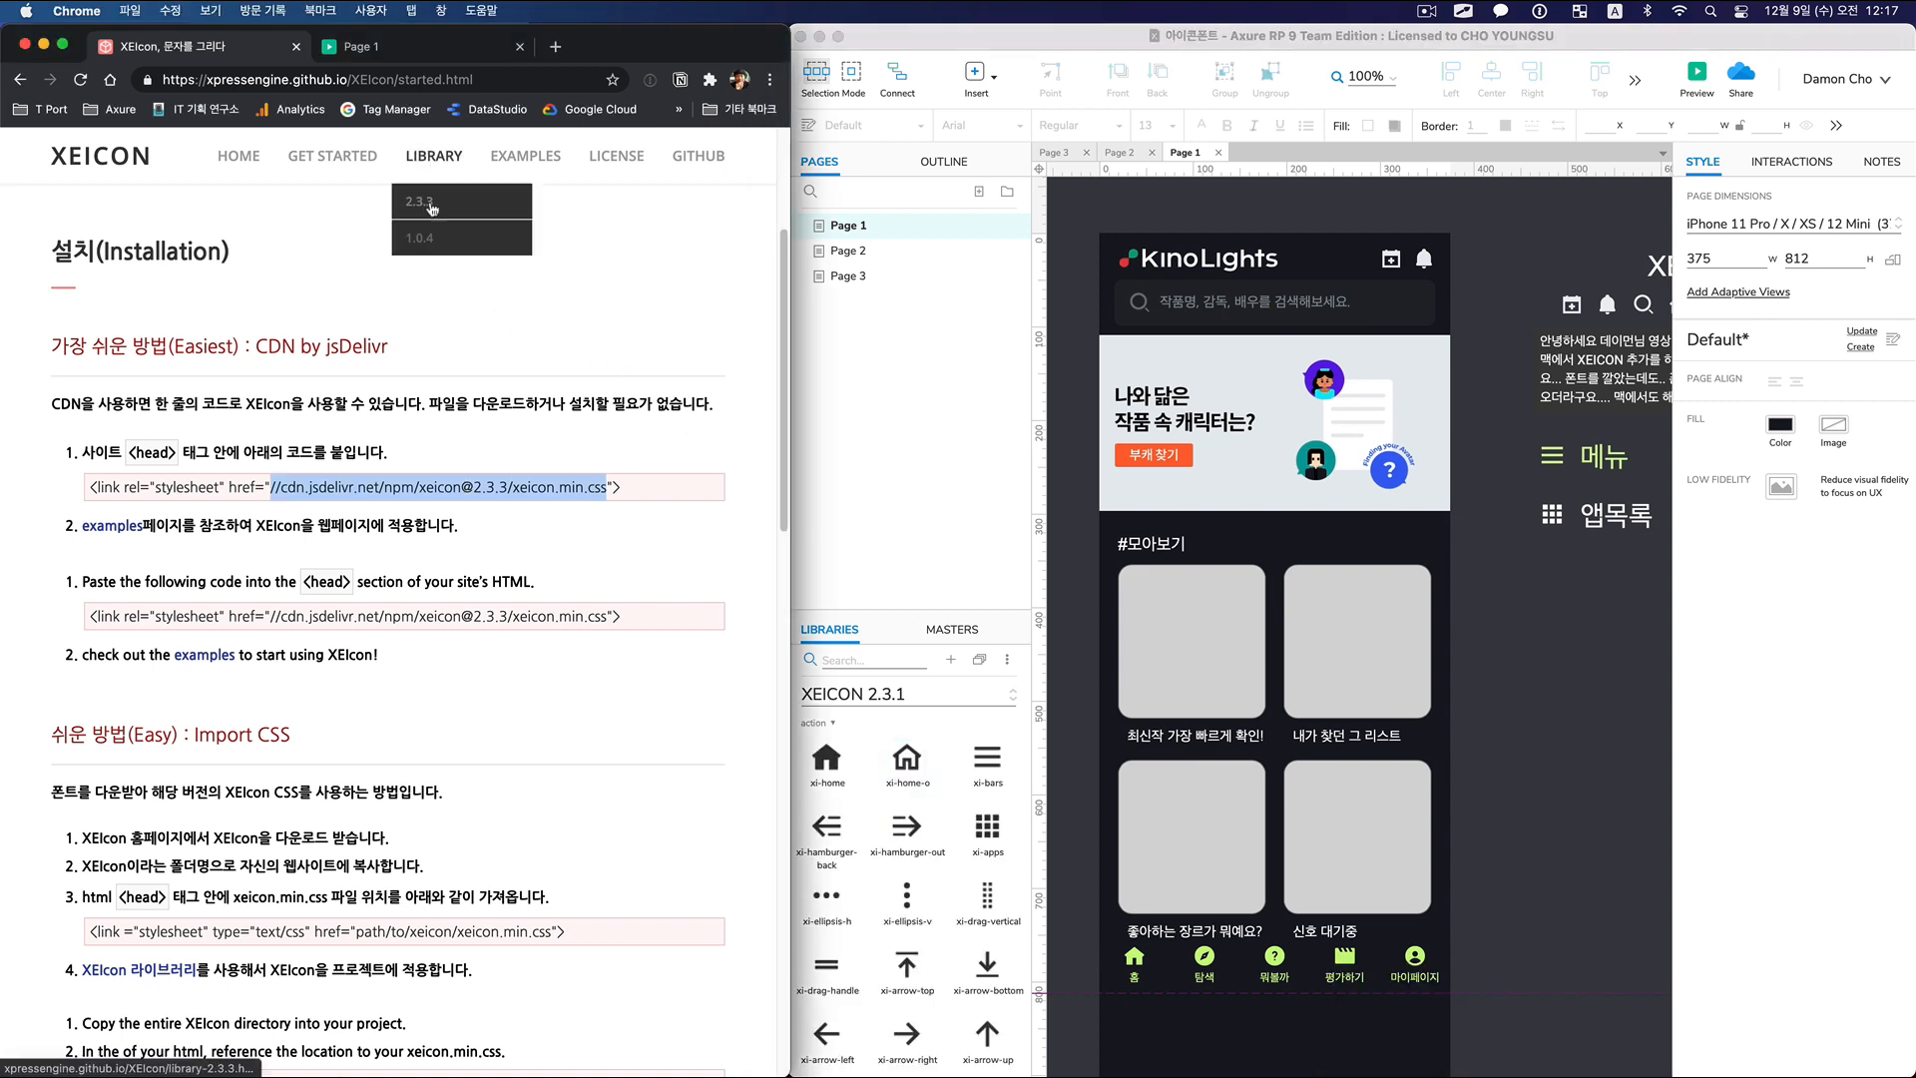
{"action": "left_click", "coordinate": [460, 156]}
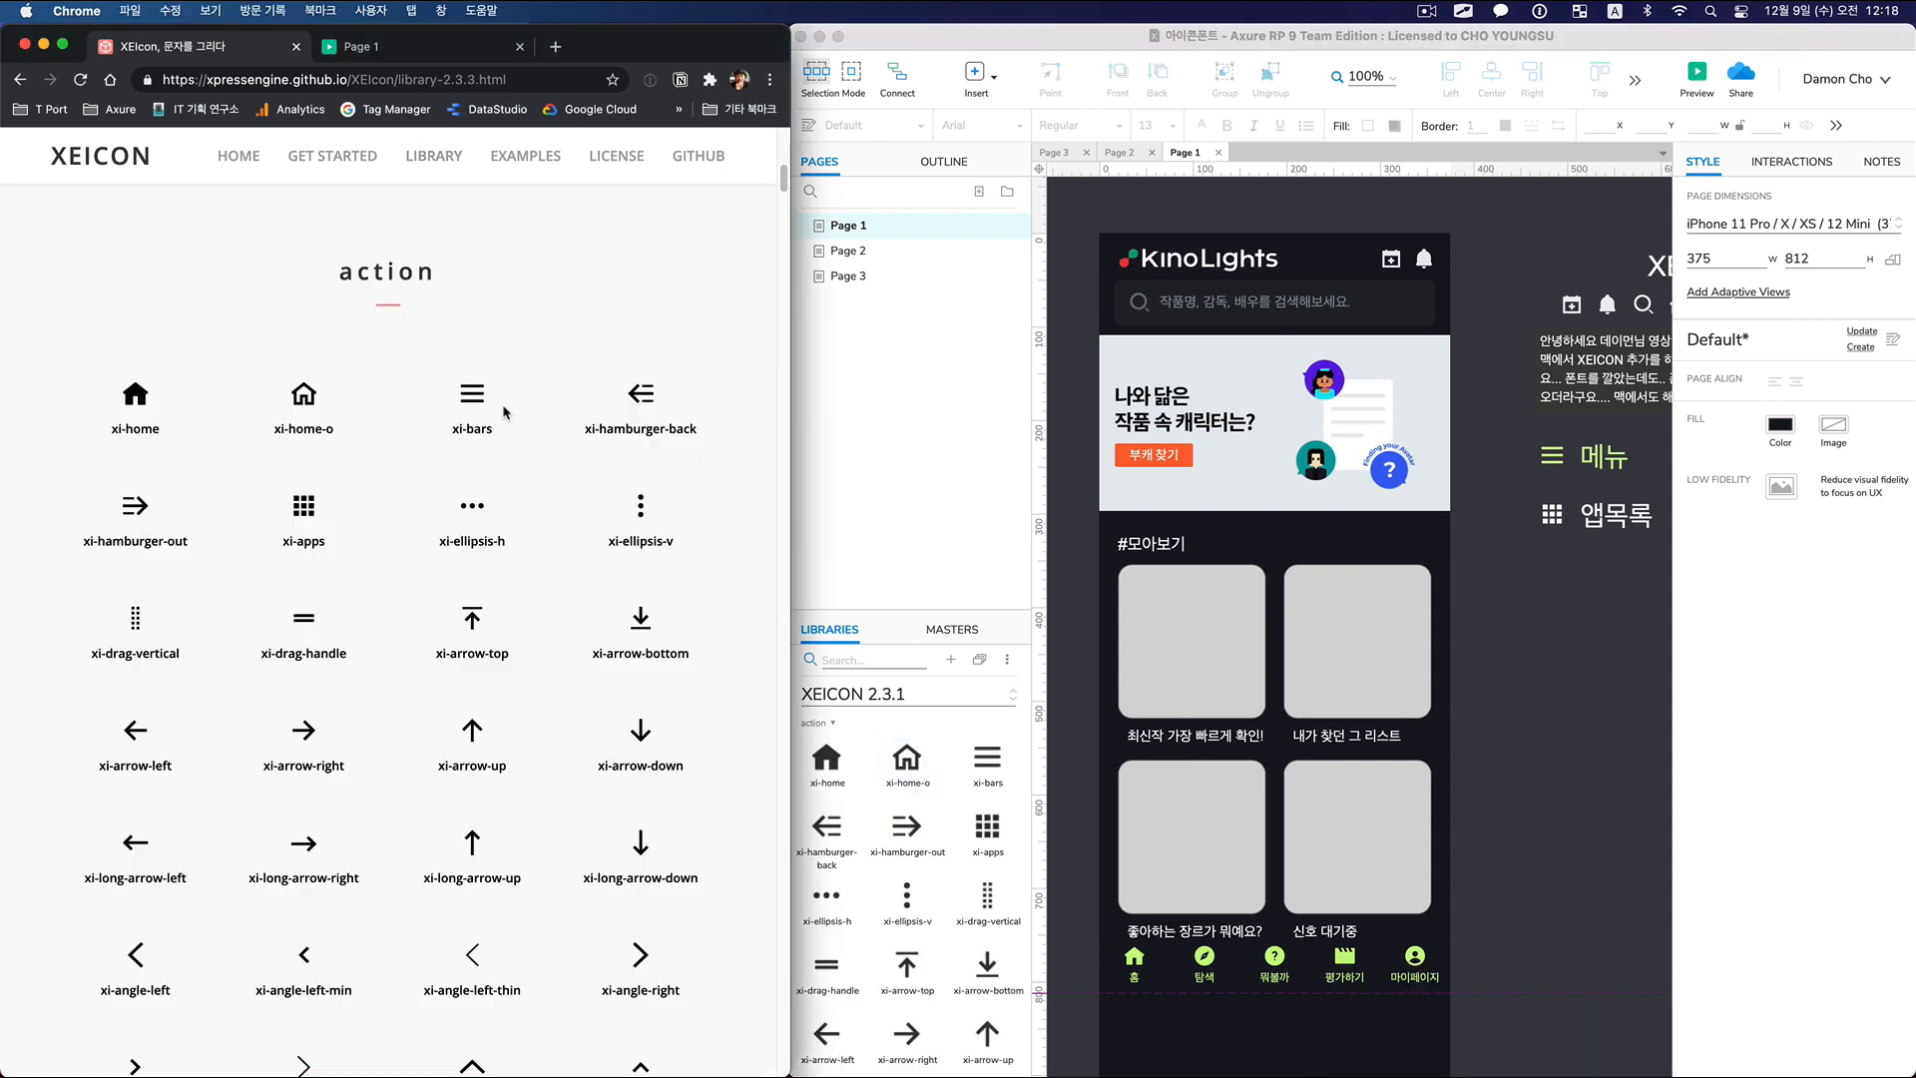
Place the xi-home, xi-home-o, xi-apps and xi-hamburger-out icons from the XEICON 2.3.1 library in a column beside the phone mockup in Axure RP.
{"action": "left_click", "coordinate": [919, 766]}
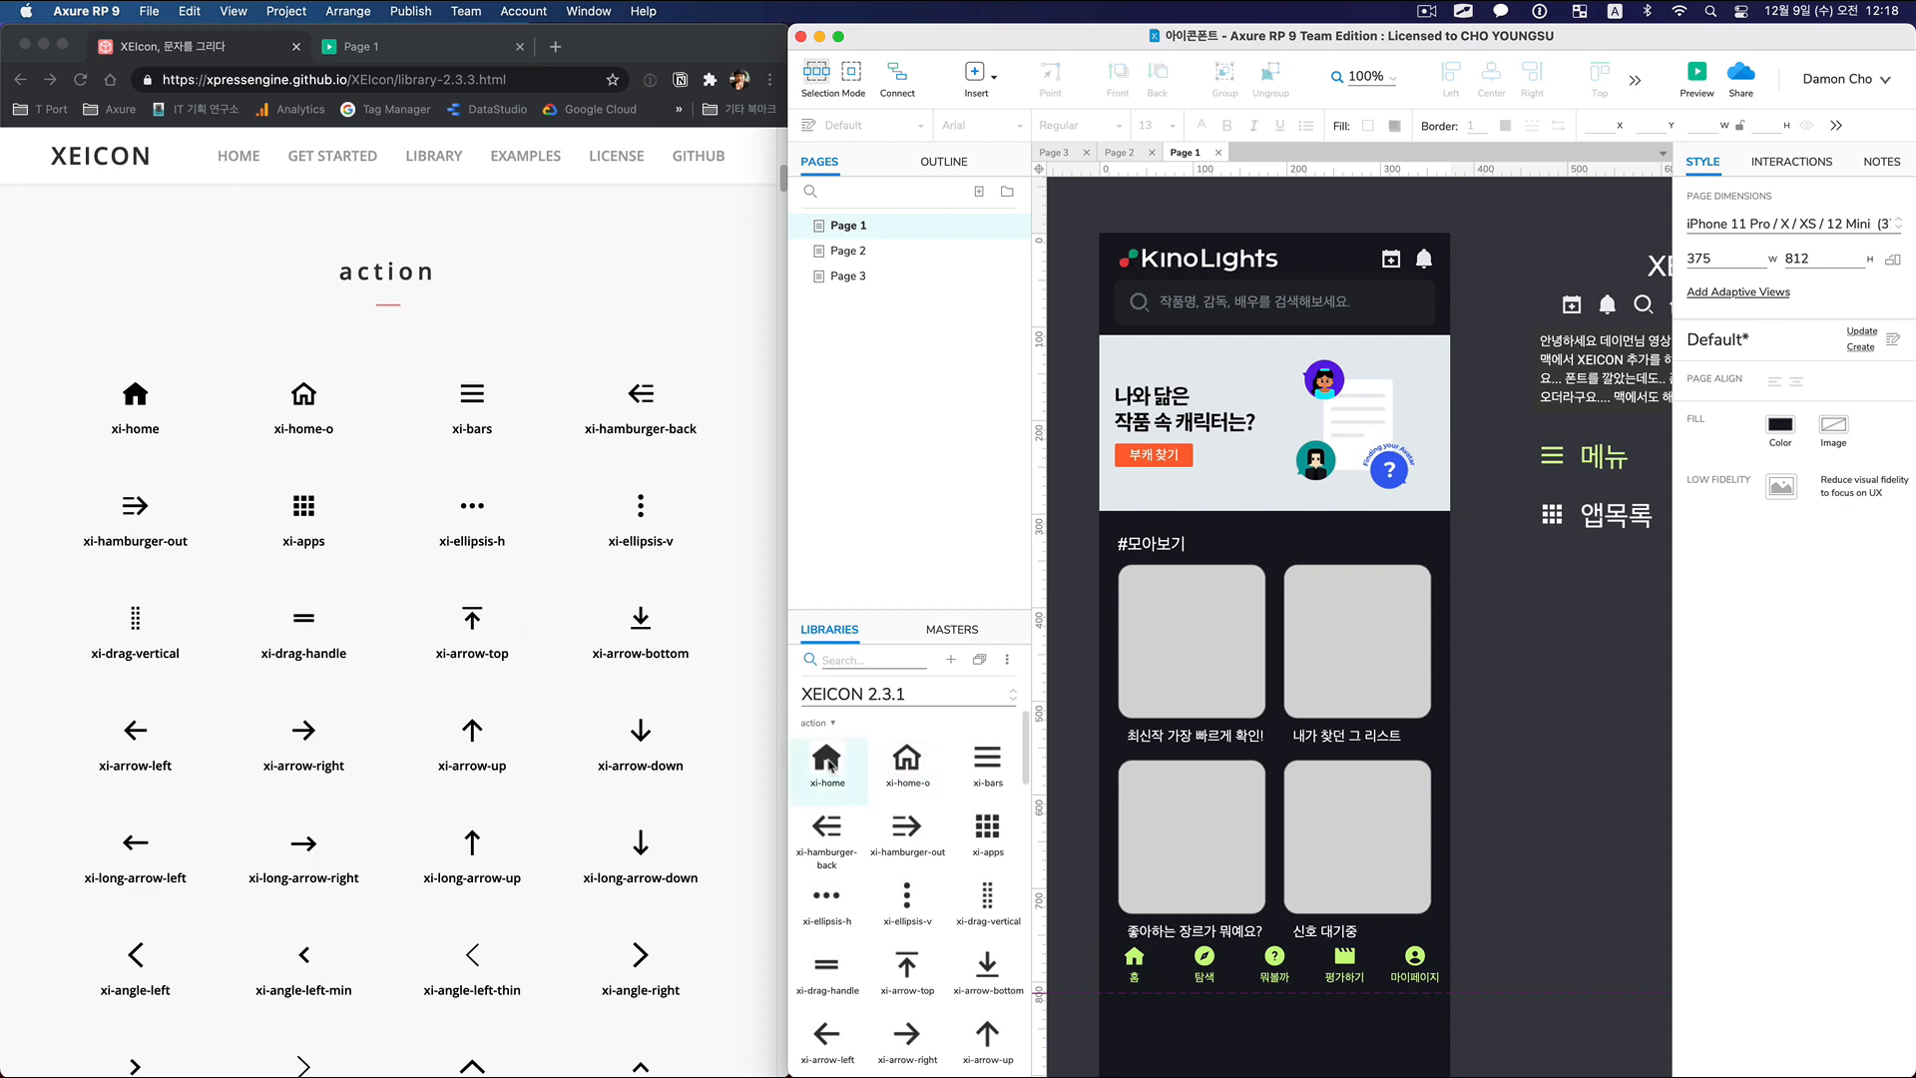
{"action": "left_click_drag", "start_coordinate": [828, 764], "coordinate": [1498, 681]}
{"action": "left_click_drag", "start_coordinate": [906, 758], "coordinate": [1465, 738]}
{"action": "left_click_drag", "start_coordinate": [987, 828], "coordinate": [1463, 795]}
{"action": "left_click_drag", "start_coordinate": [906, 826], "coordinate": [1470, 850]}
{"action": "left_click", "coordinate": [1537, 843]}
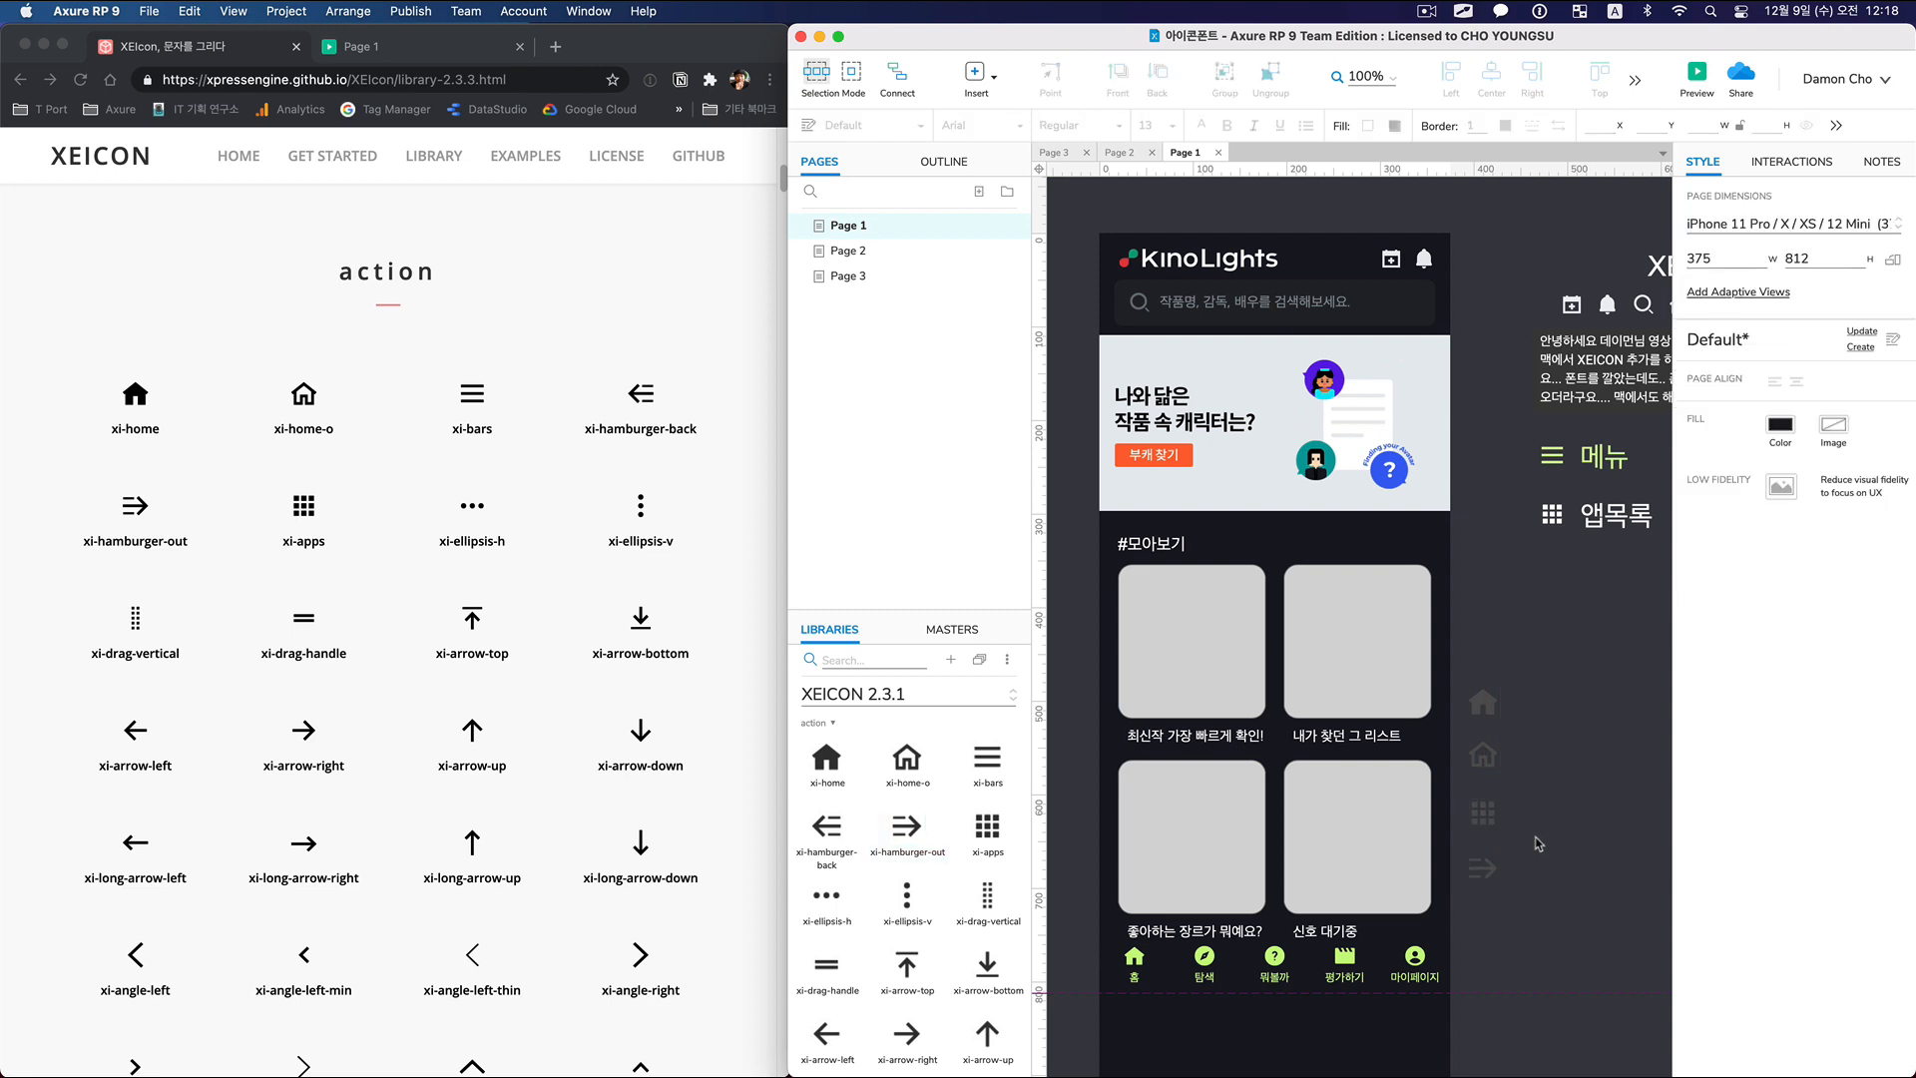